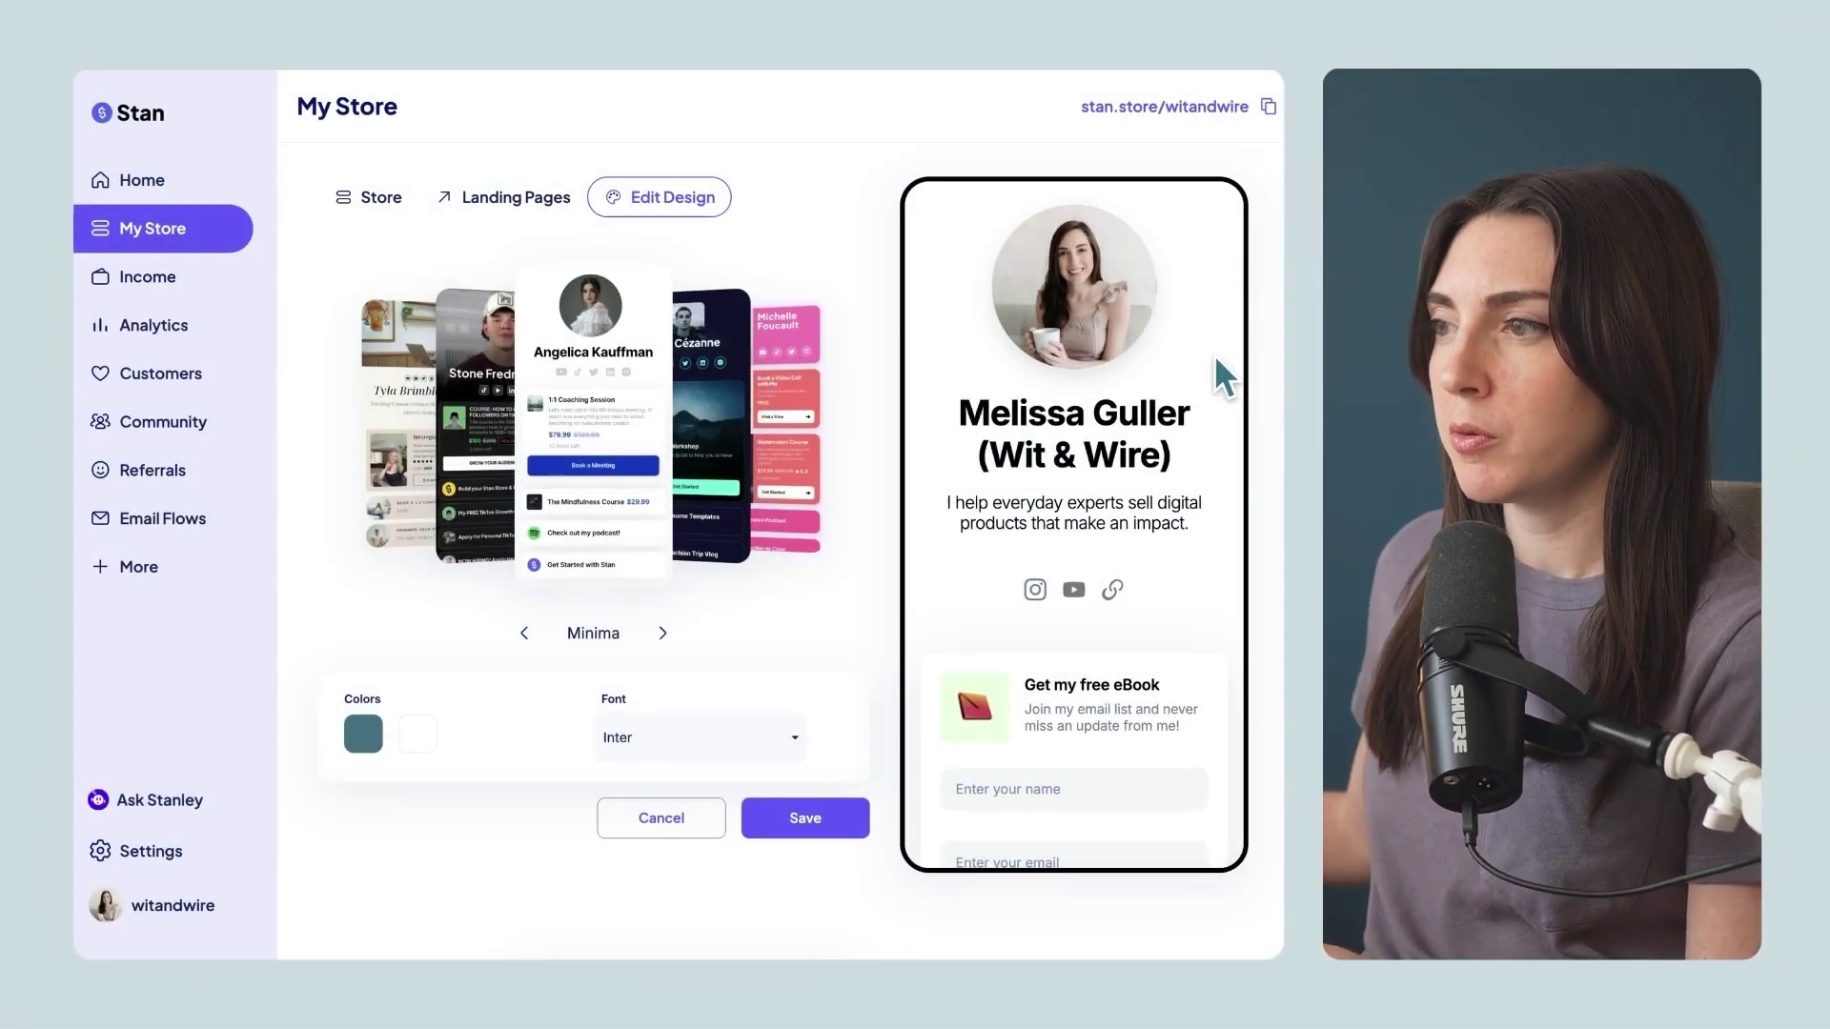
Scroll through the phone preview, then cycle through three more store themes such as Nightview
scroll(1208, 547, down, 4)
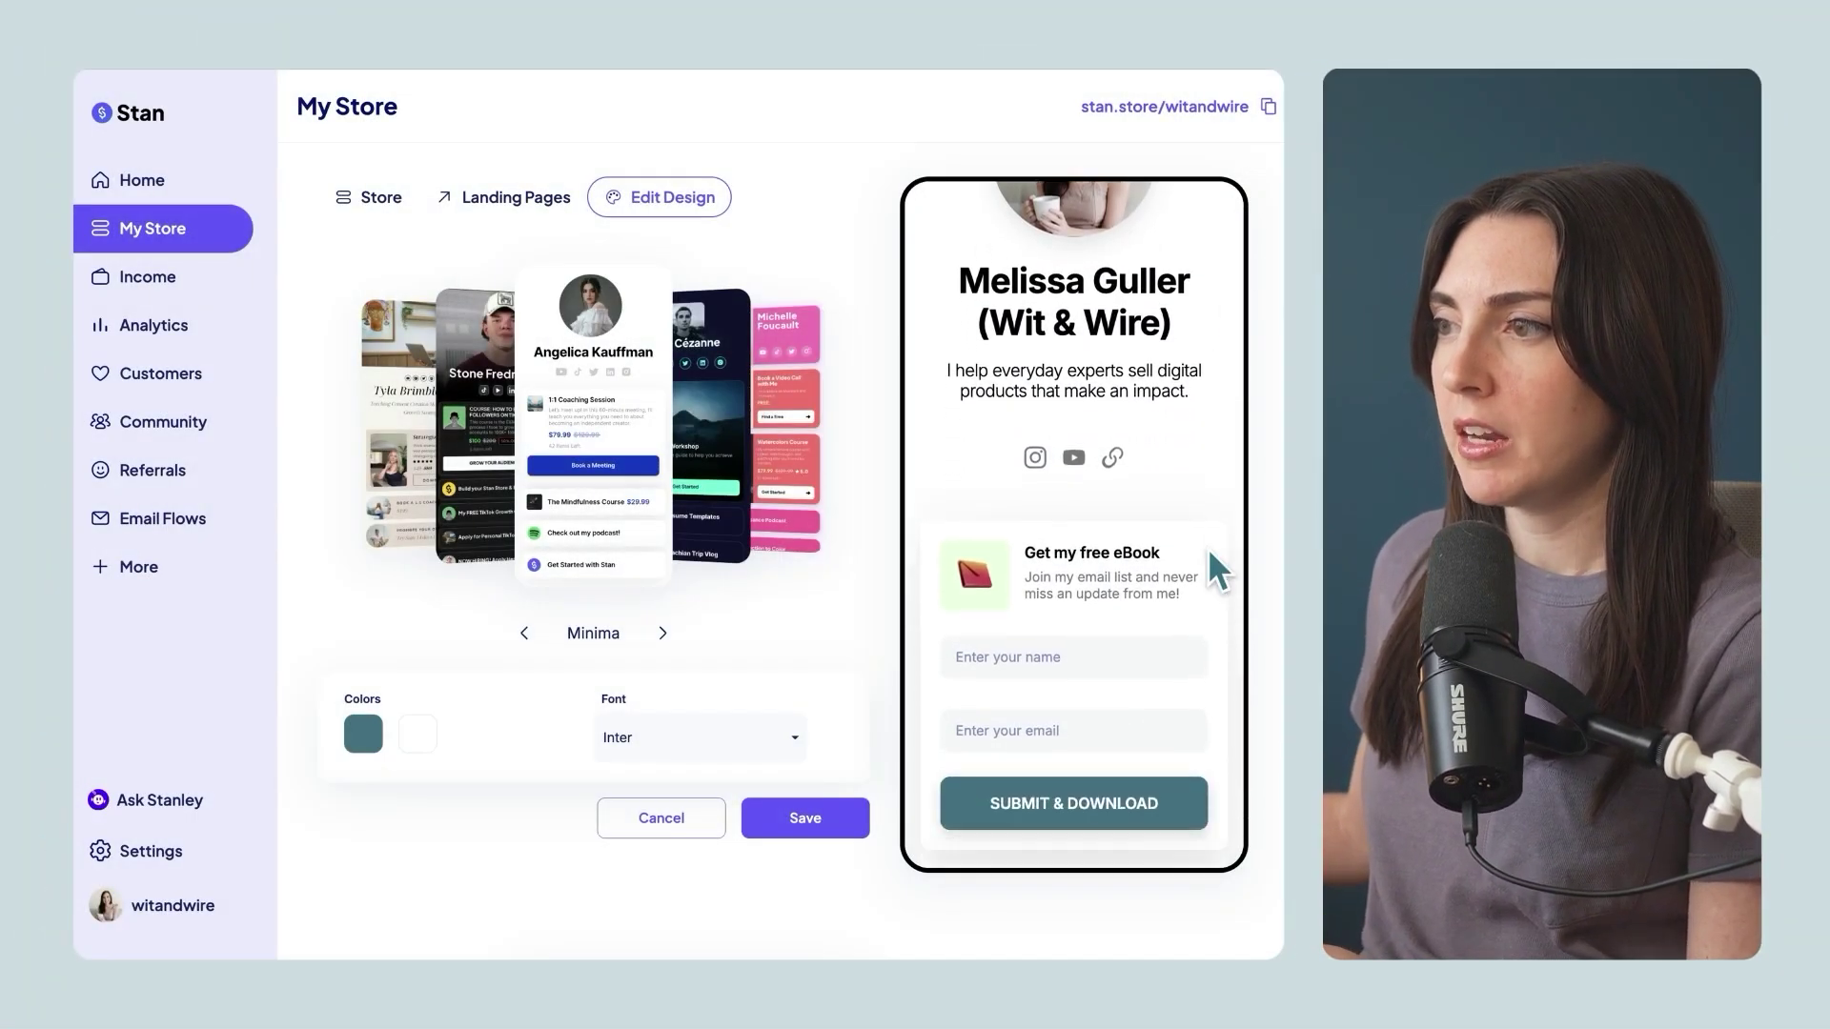
scroll(1208, 547, down, 3)
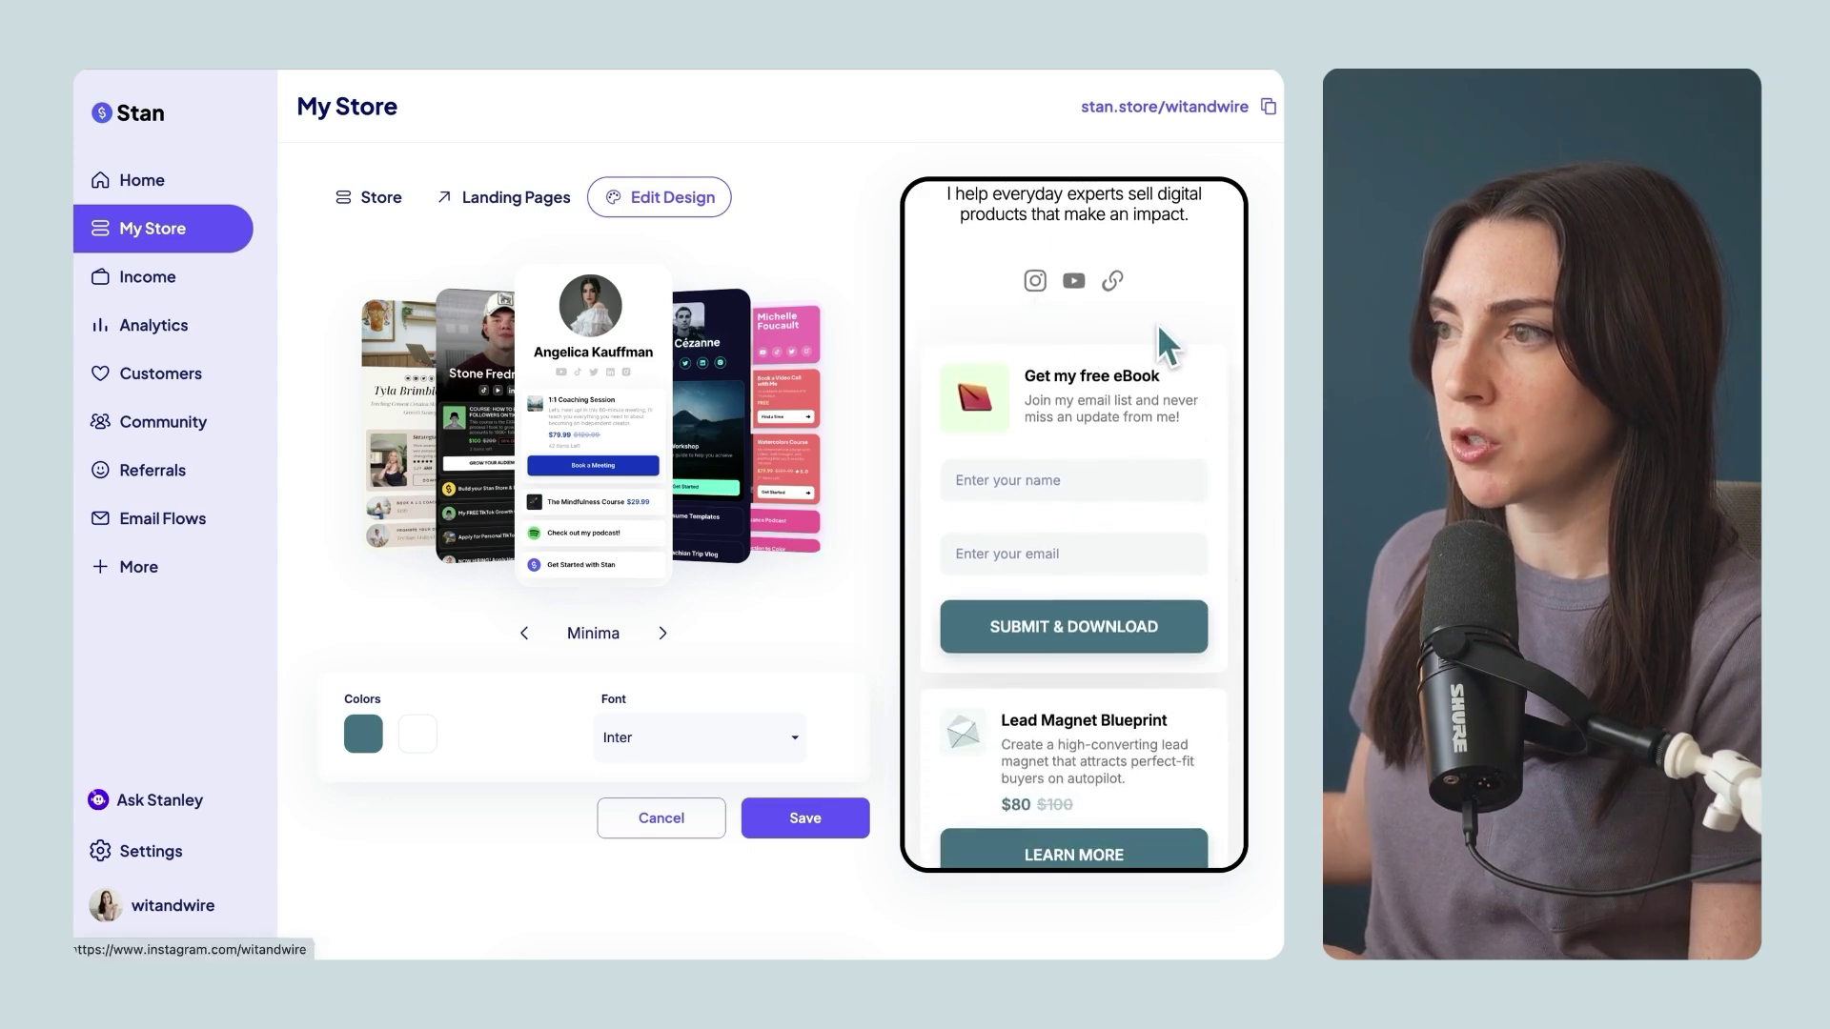
scroll(1115, 310, down, 1)
scroll(1176, 548, down, 3)
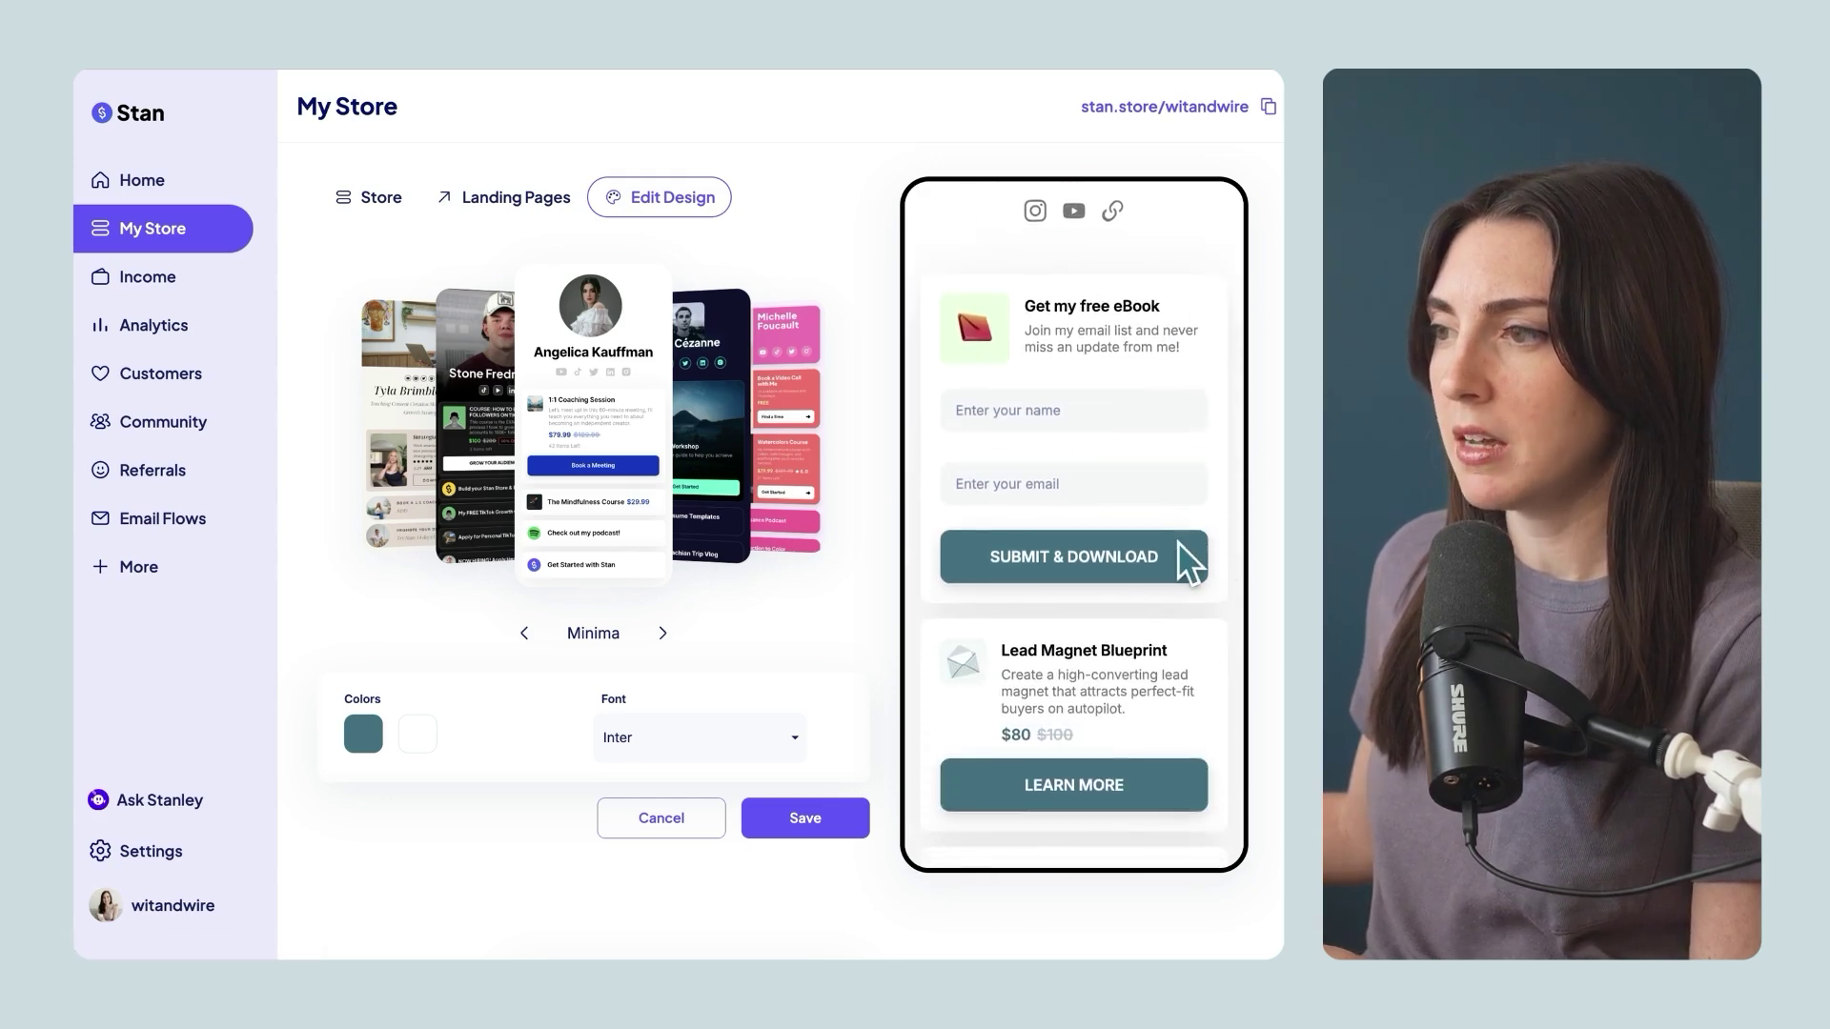
scroll(1169, 524, down, 4)
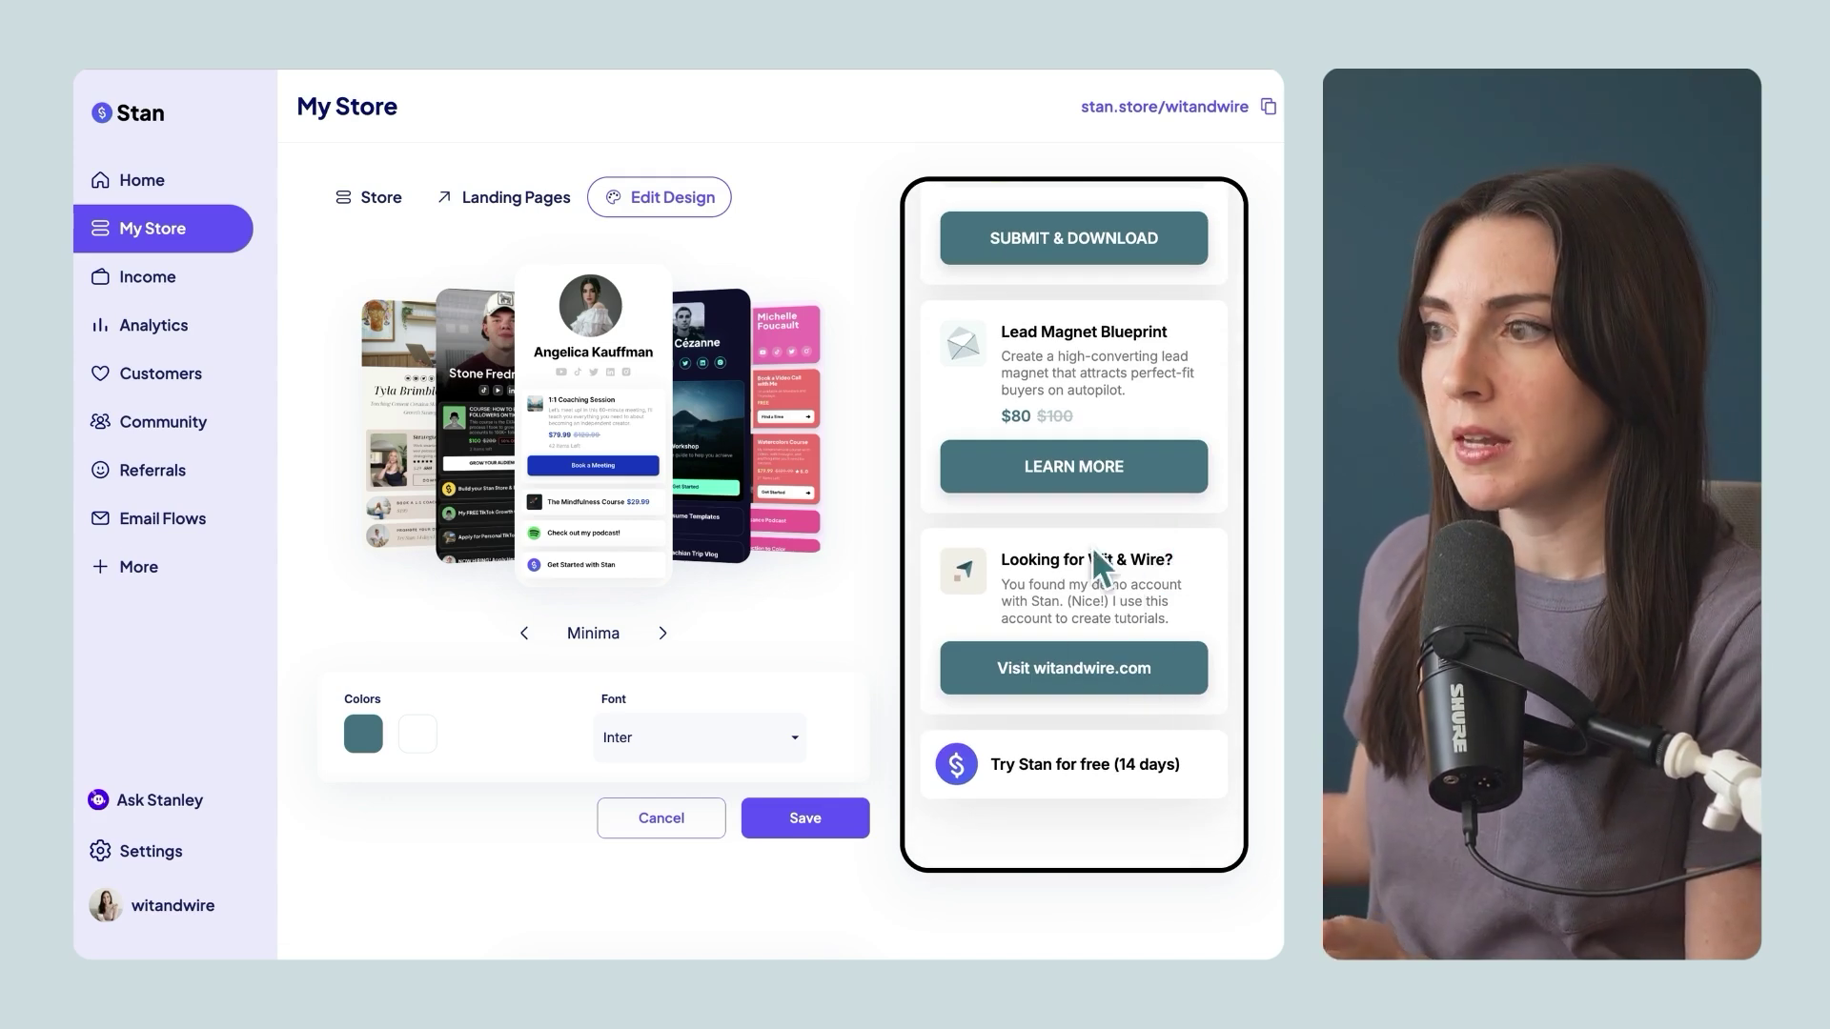
scroll(1214, 608, up, 10)
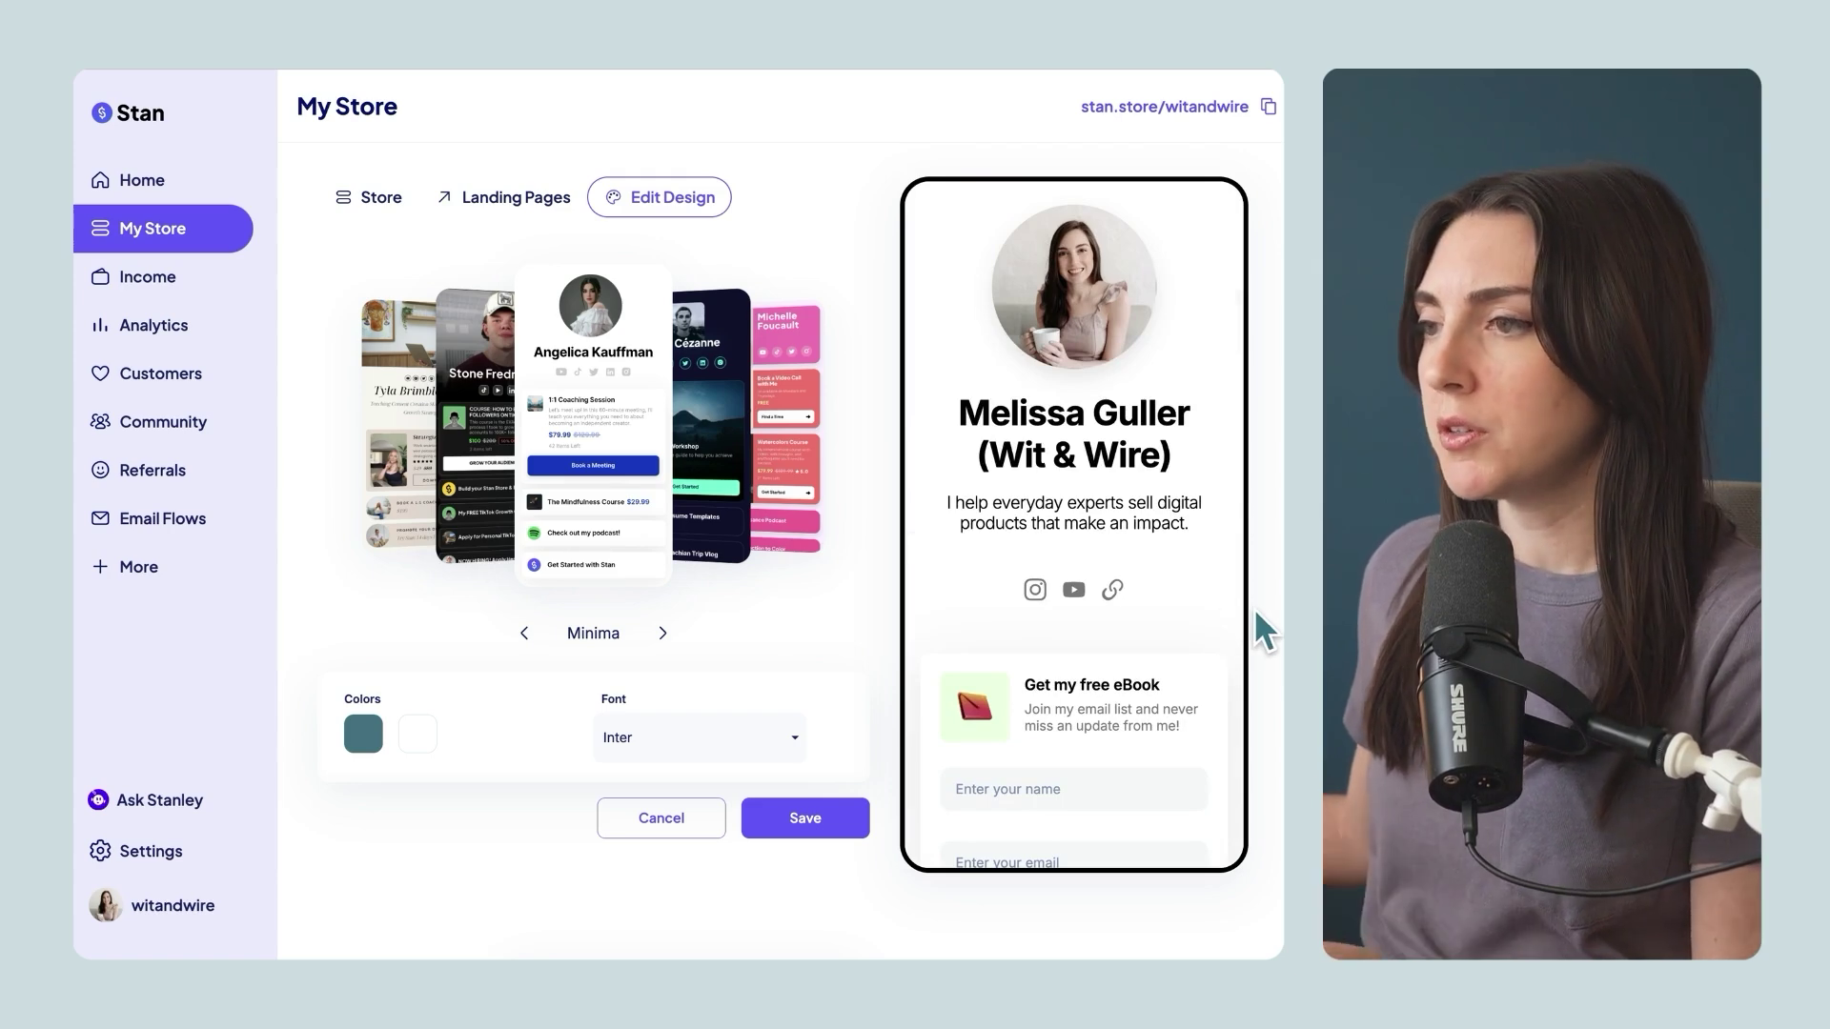
click(662, 637)
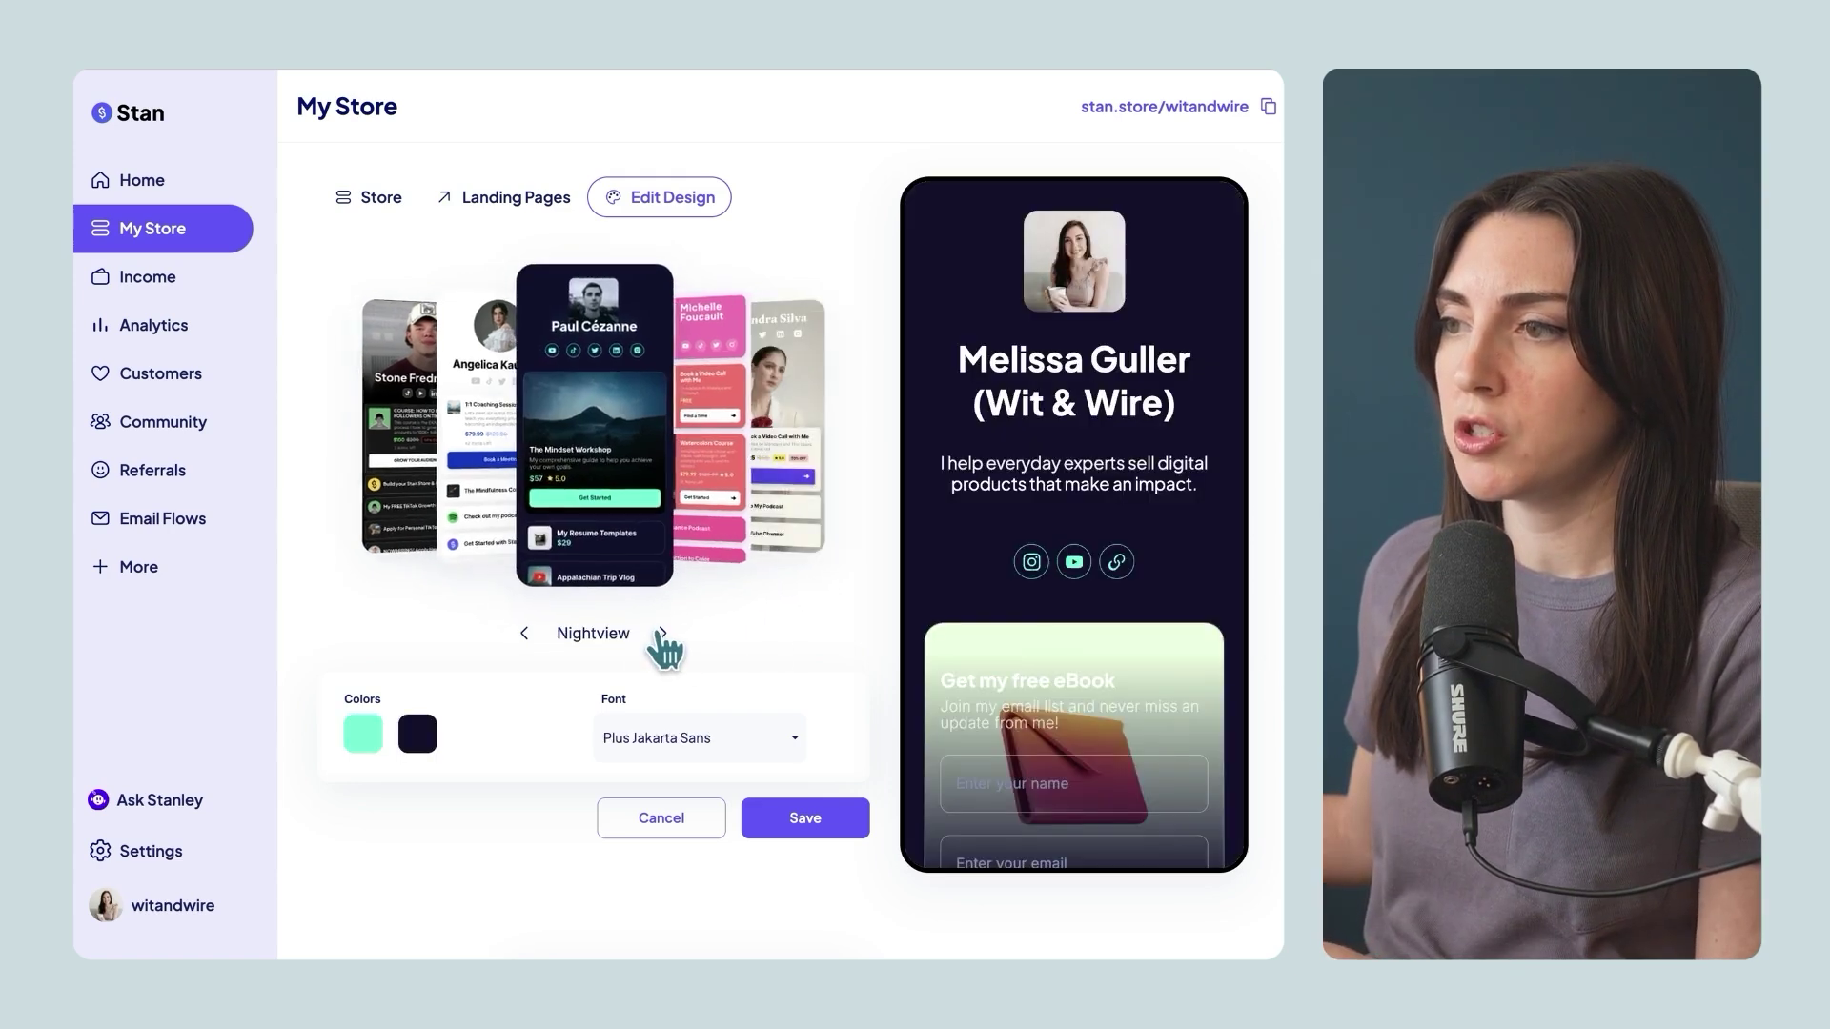
click(662, 637)
click(663, 637)
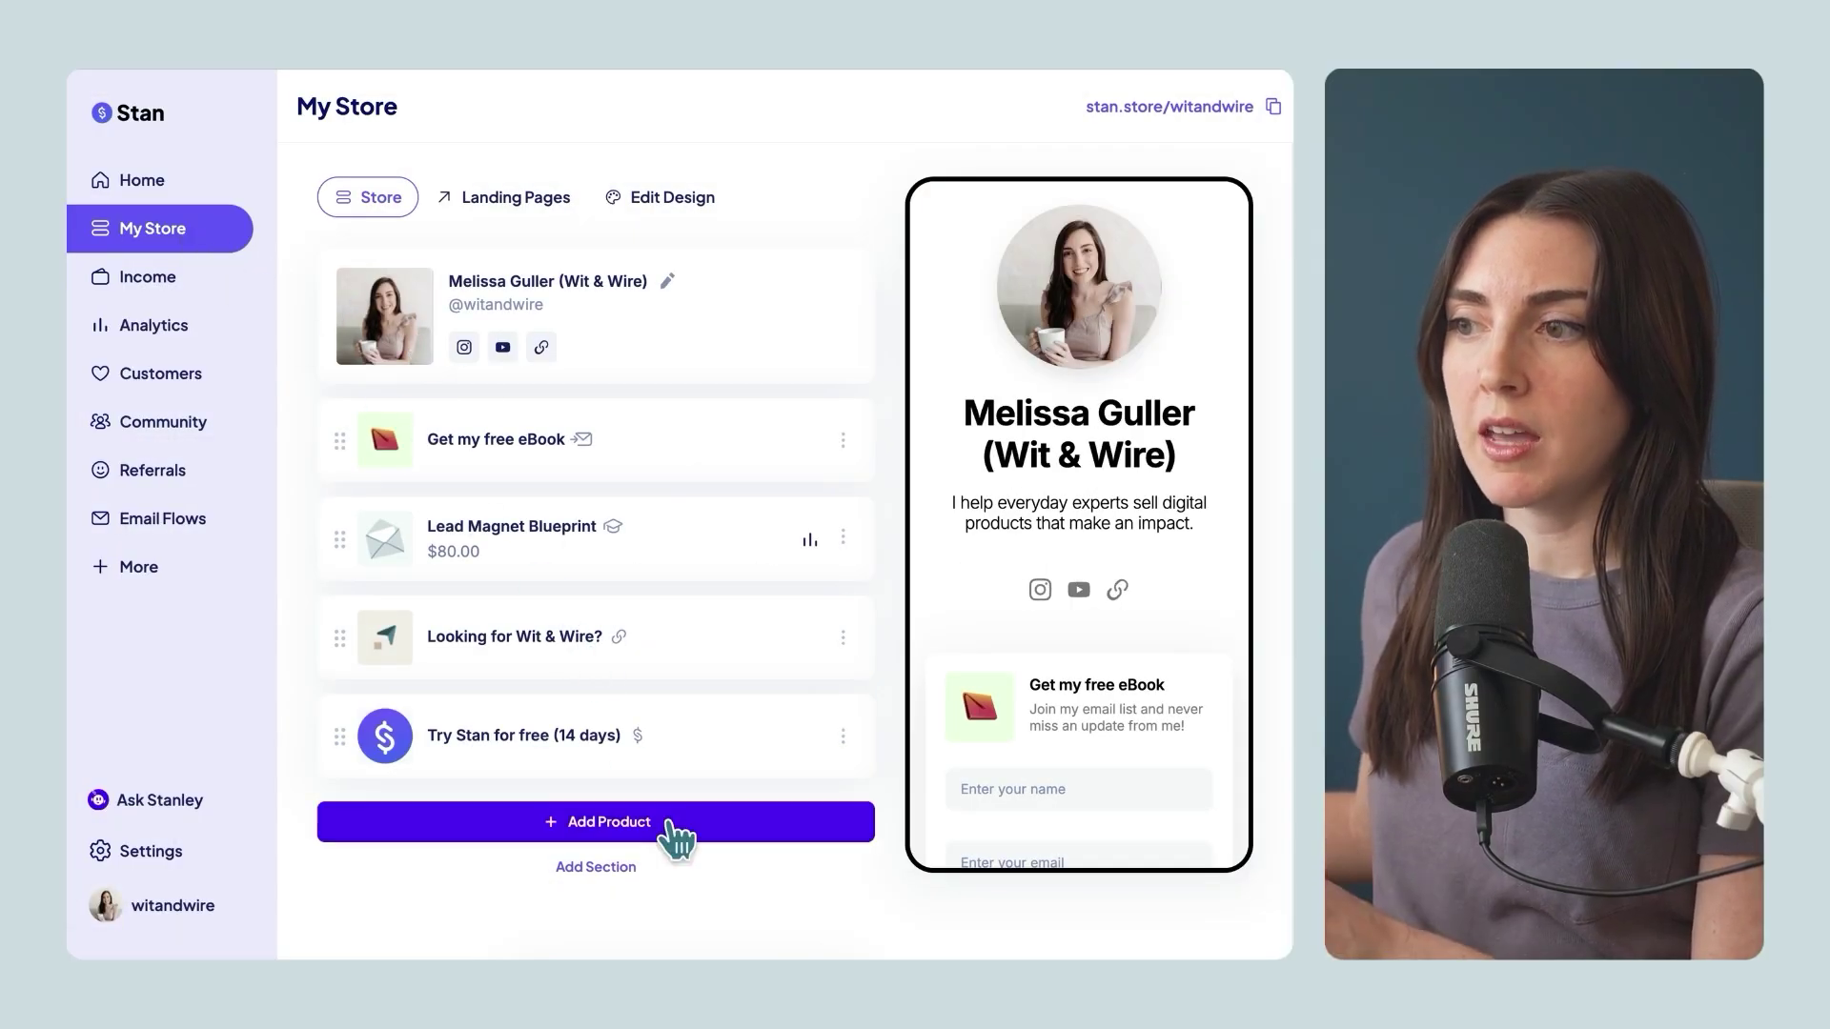
Use Add Product below the product list to list Digital Product, Coaching Call, eCourse and Webinar
click(669, 825)
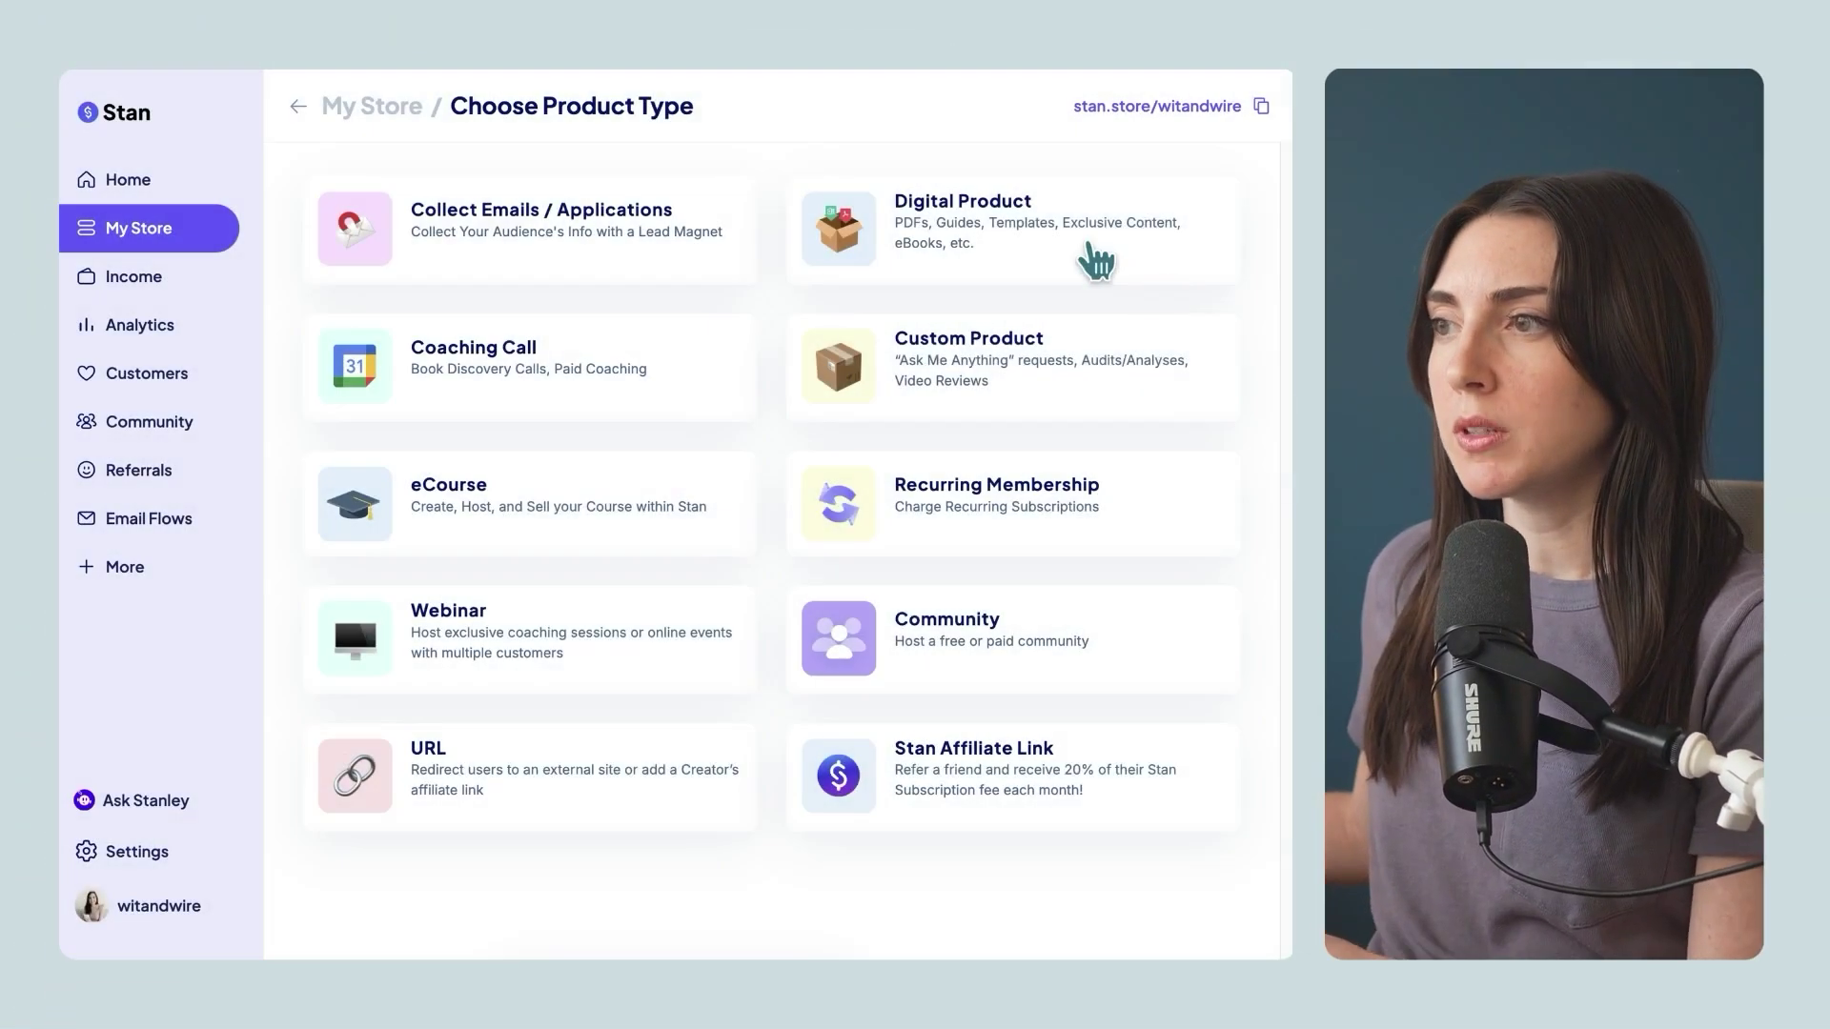
Create a Digital Product, try the Button style, settle on Callout, and go to checkout settings
click(1088, 244)
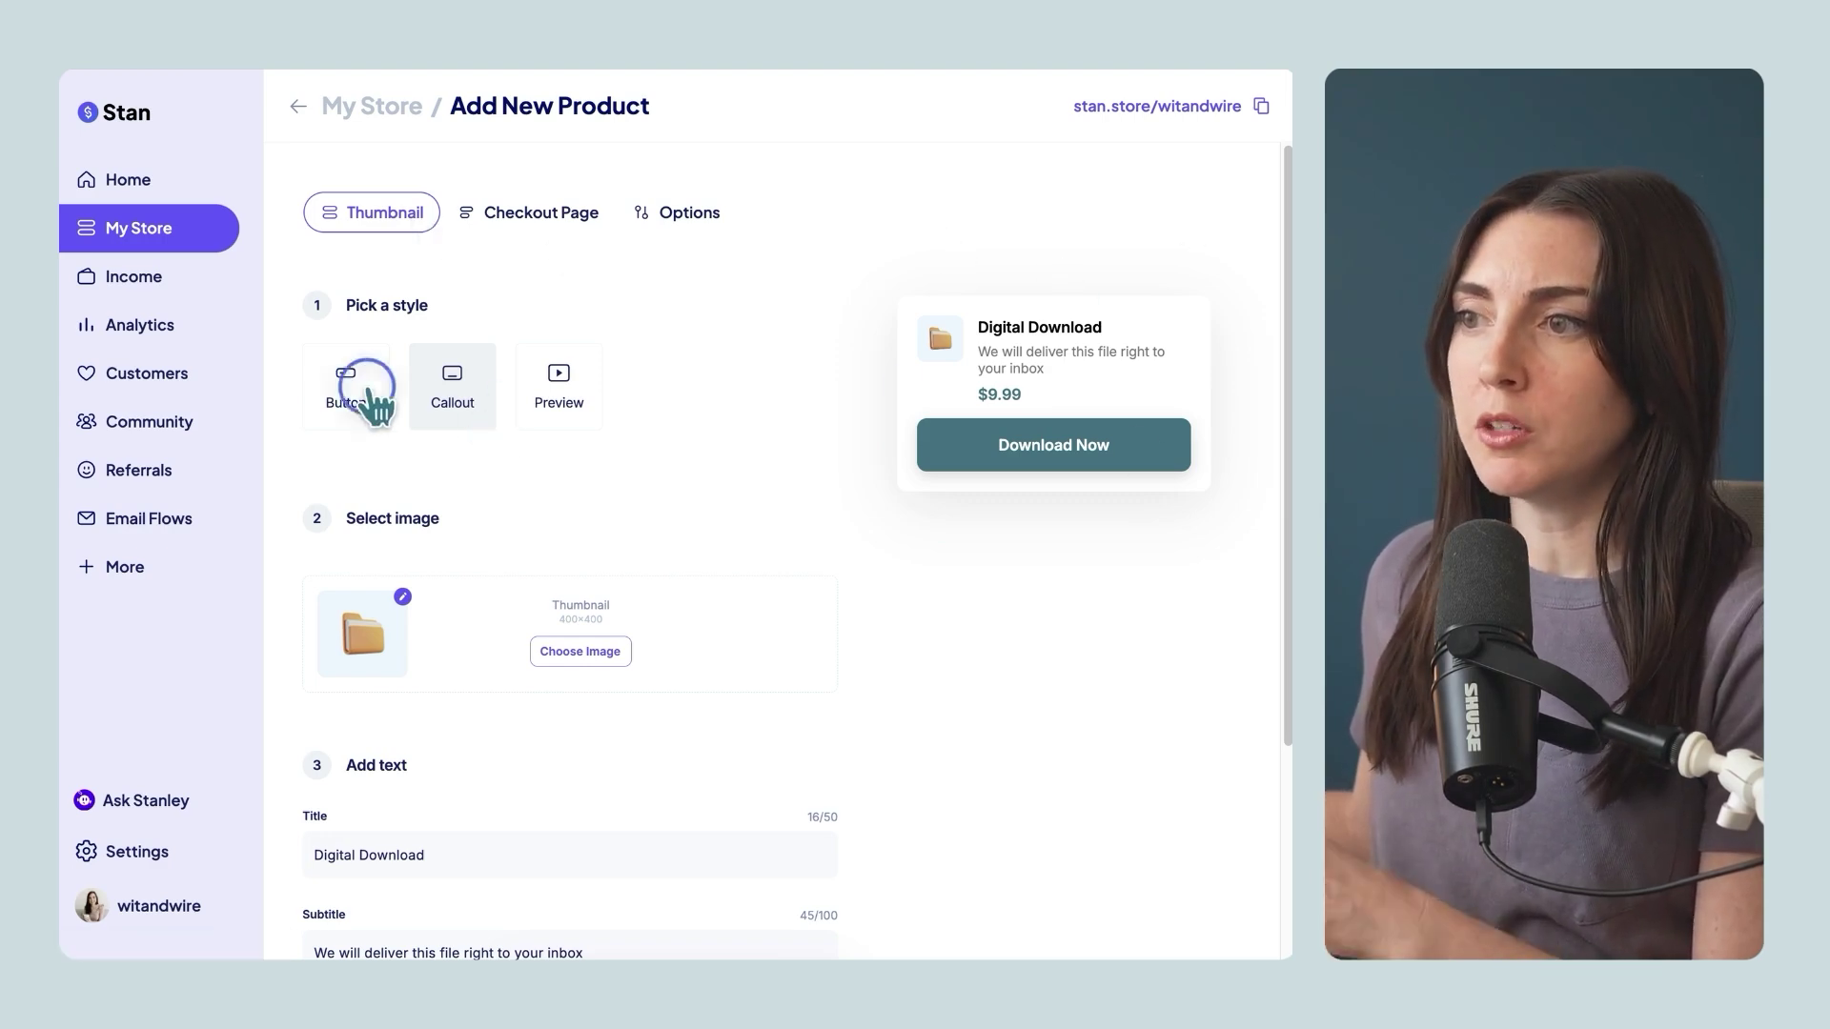
click(367, 386)
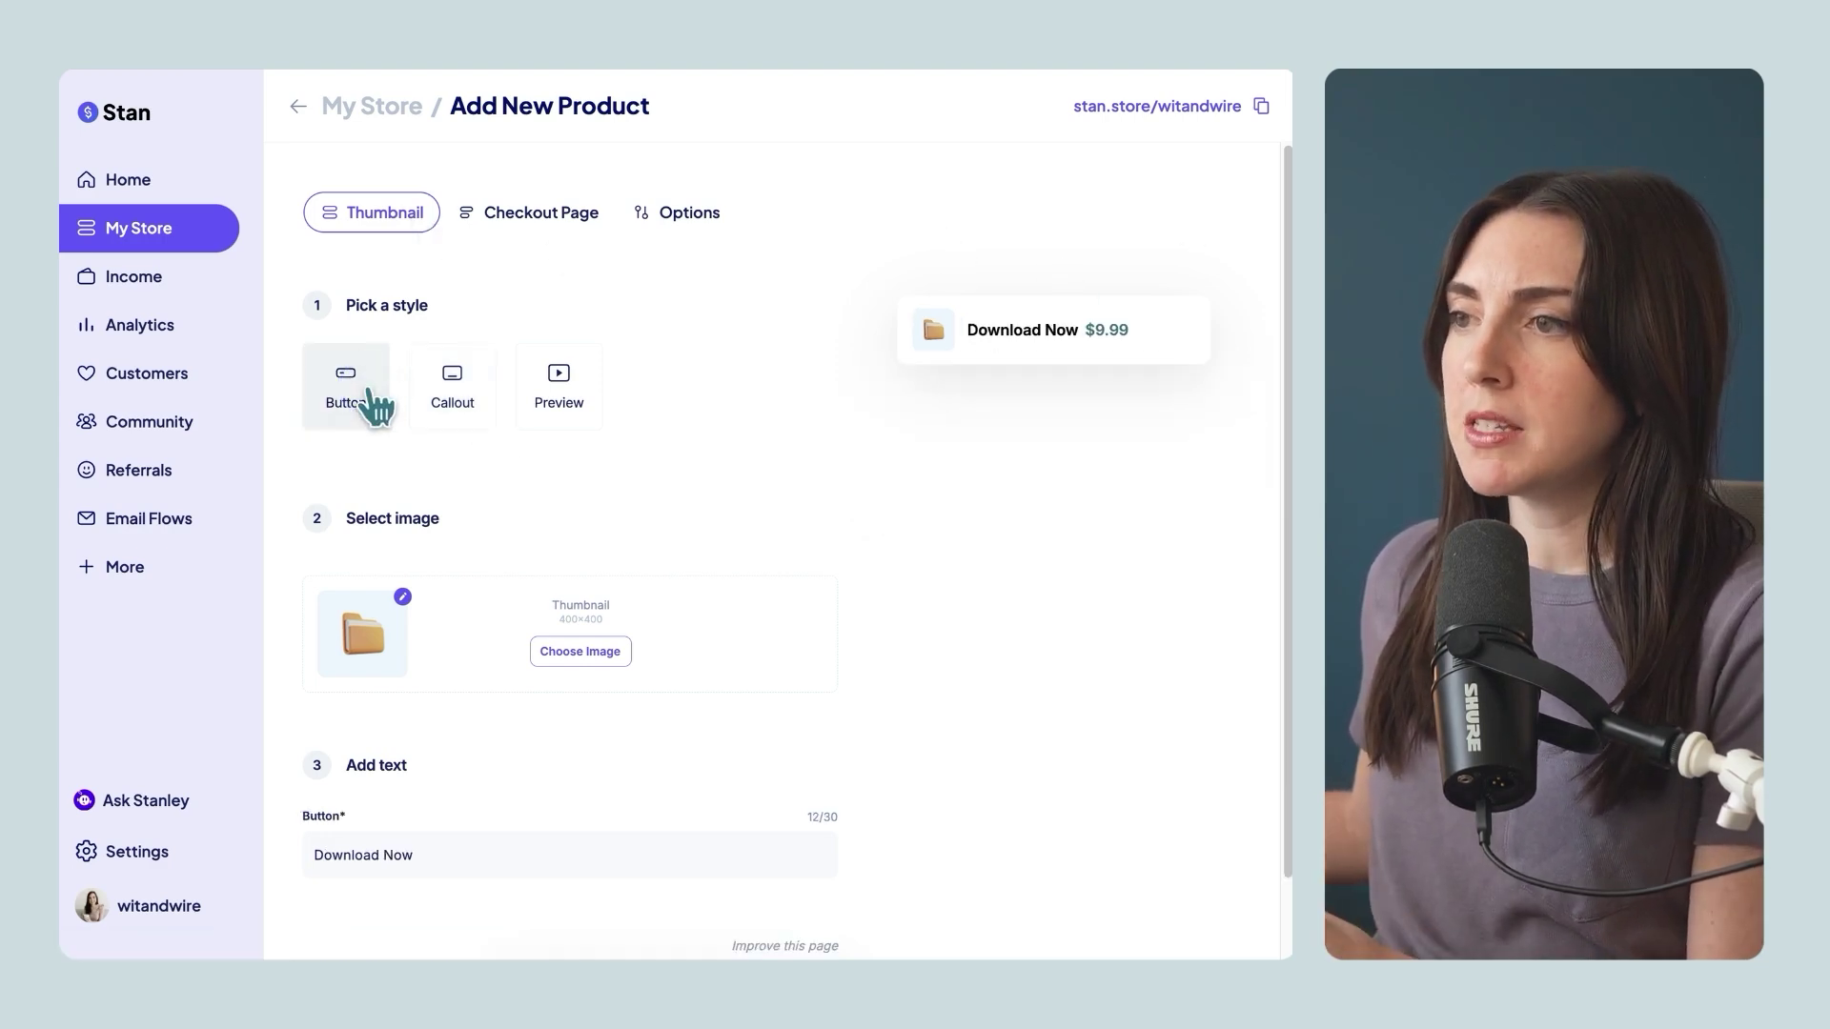
click(448, 429)
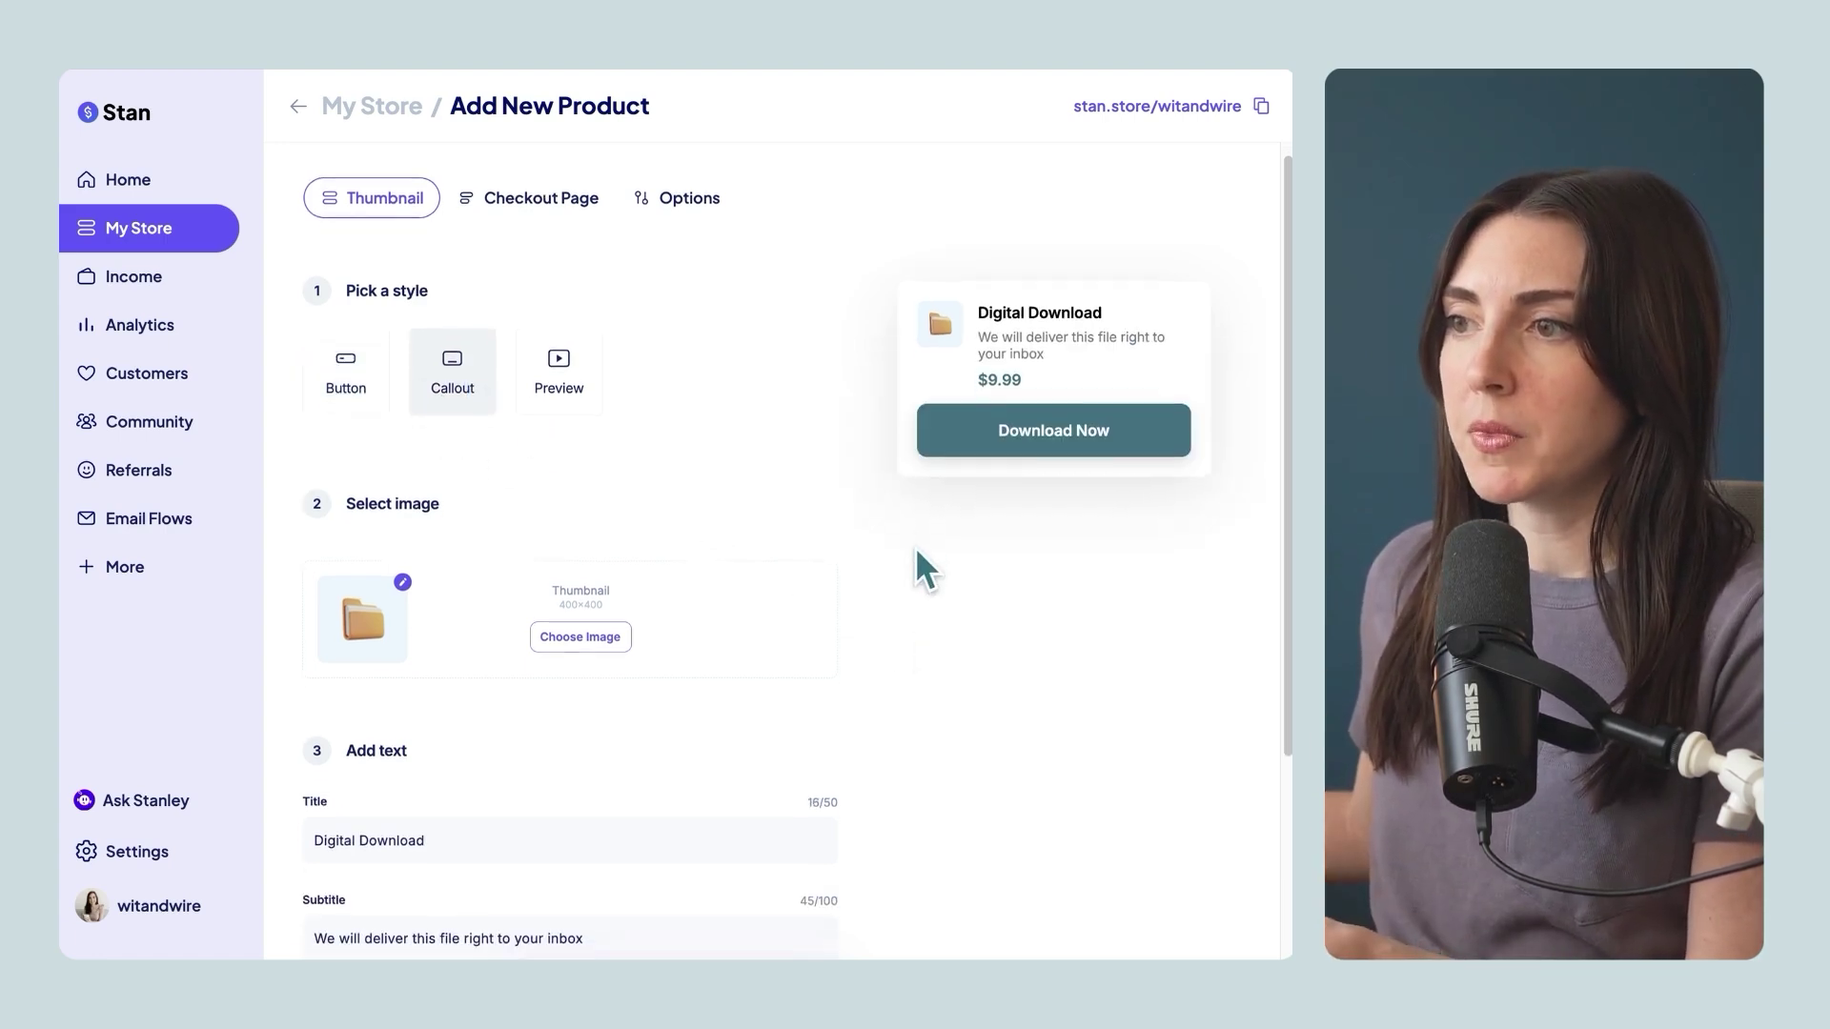
scroll(917, 549, down, 2)
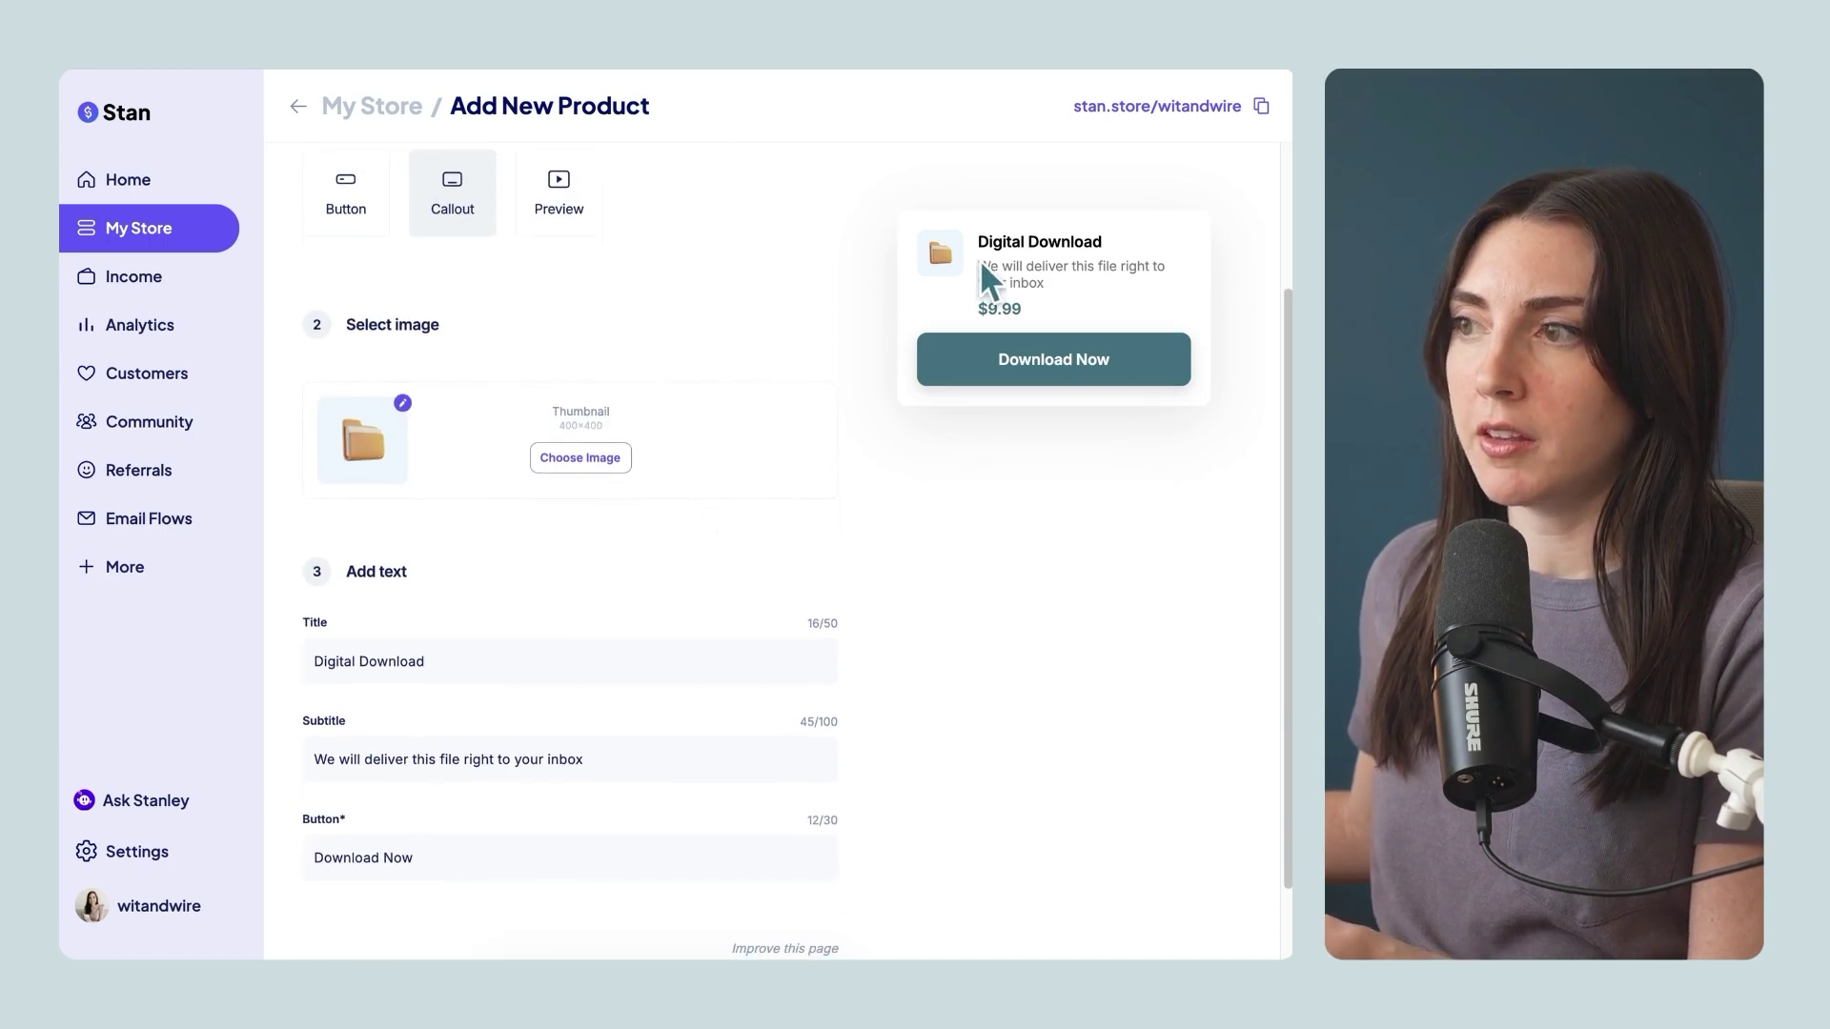
scroll(948, 573, down, 1)
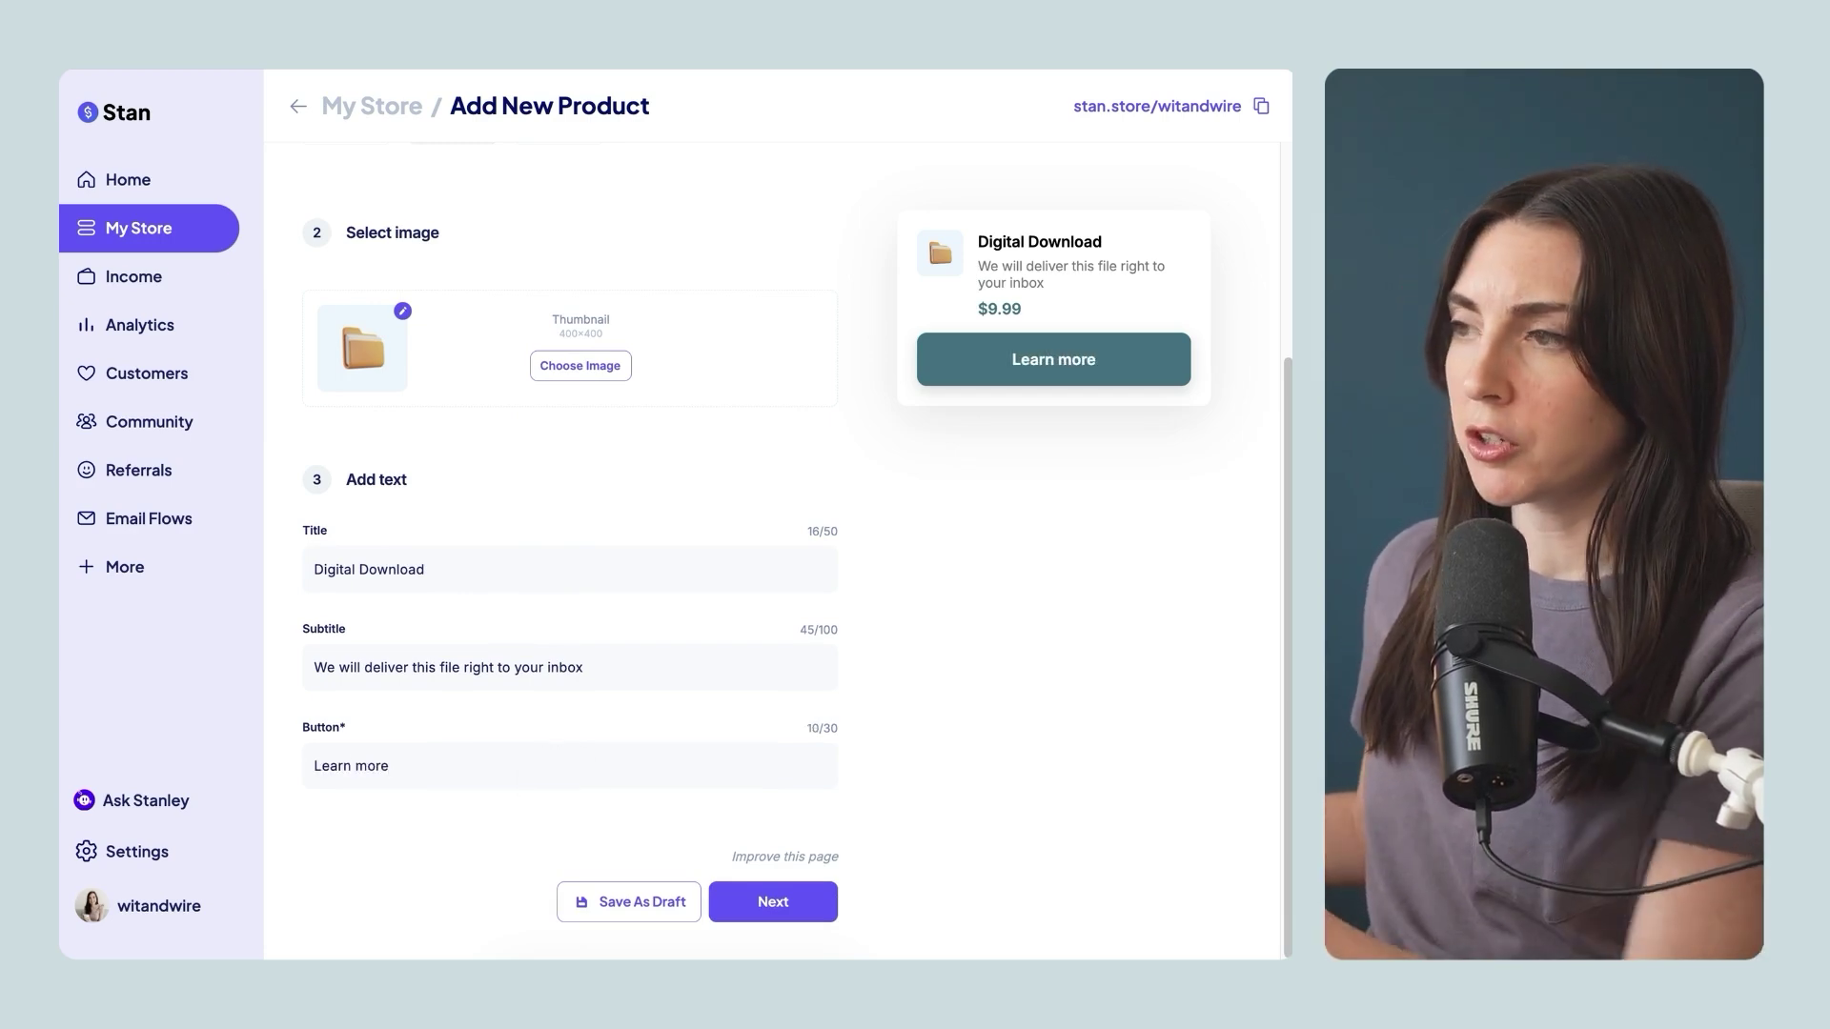
click(762, 905)
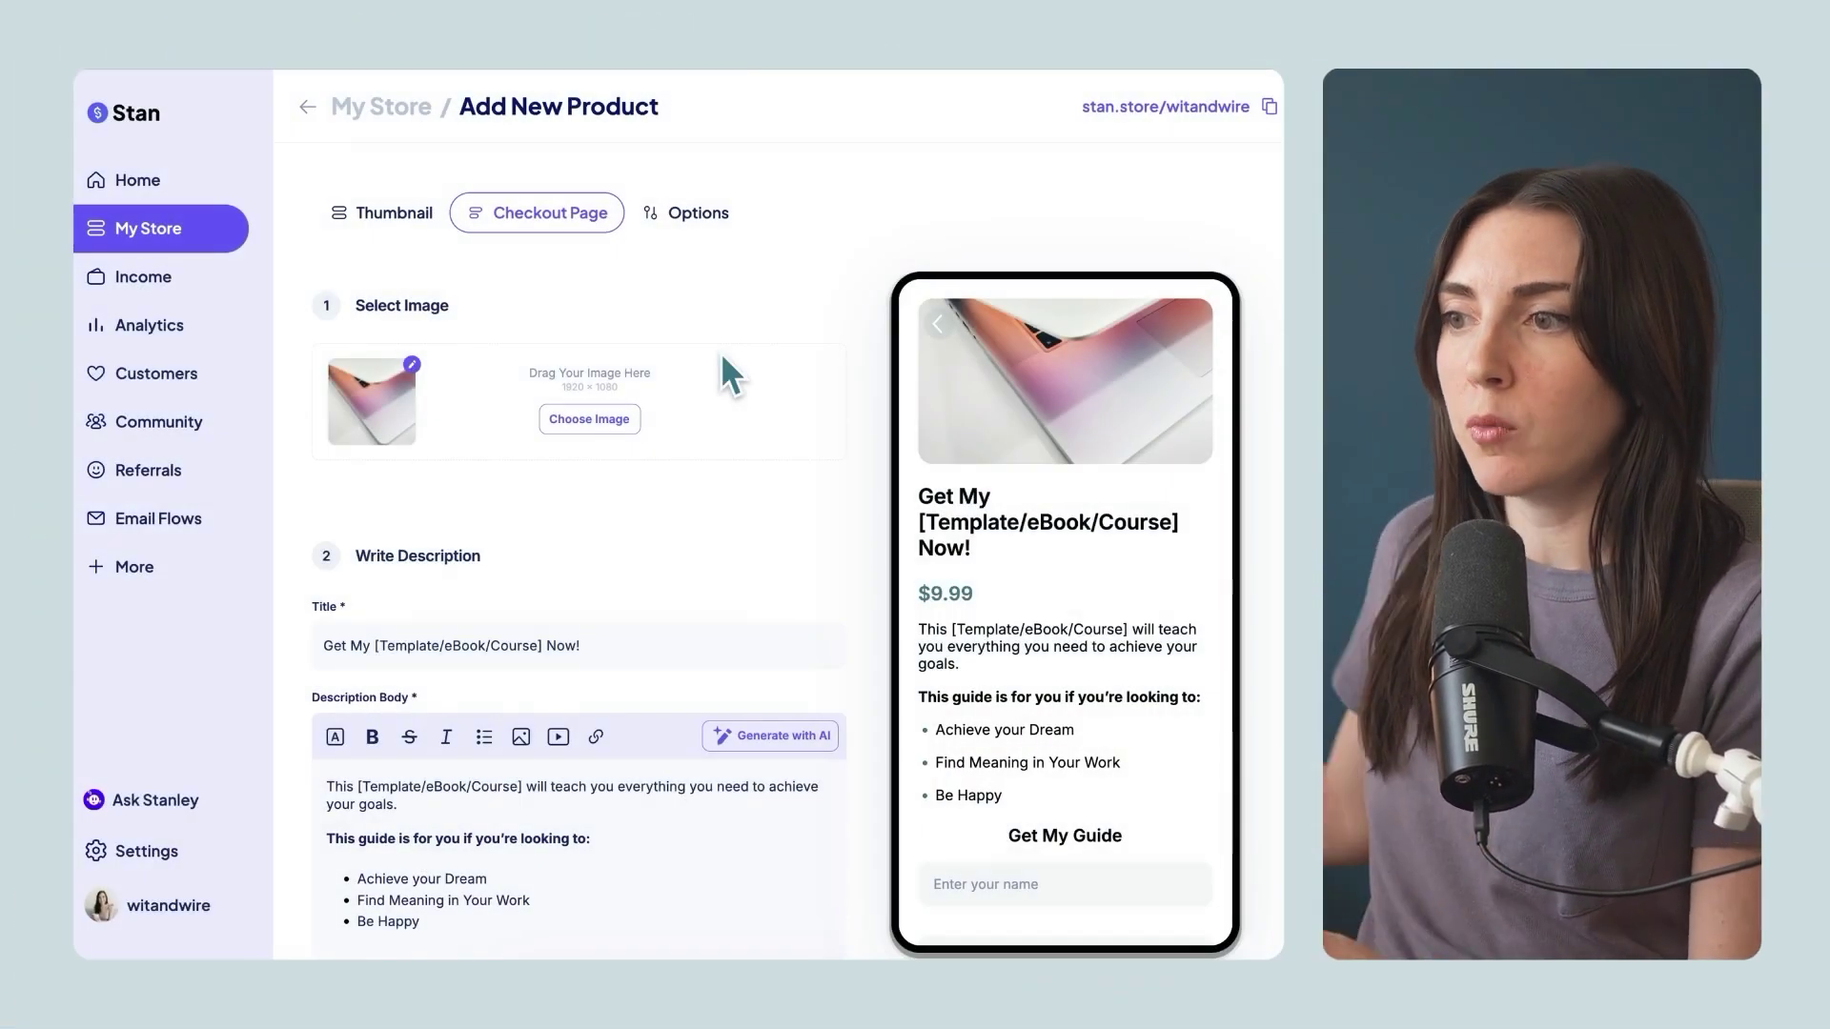
scroll(667, 839, down, 1)
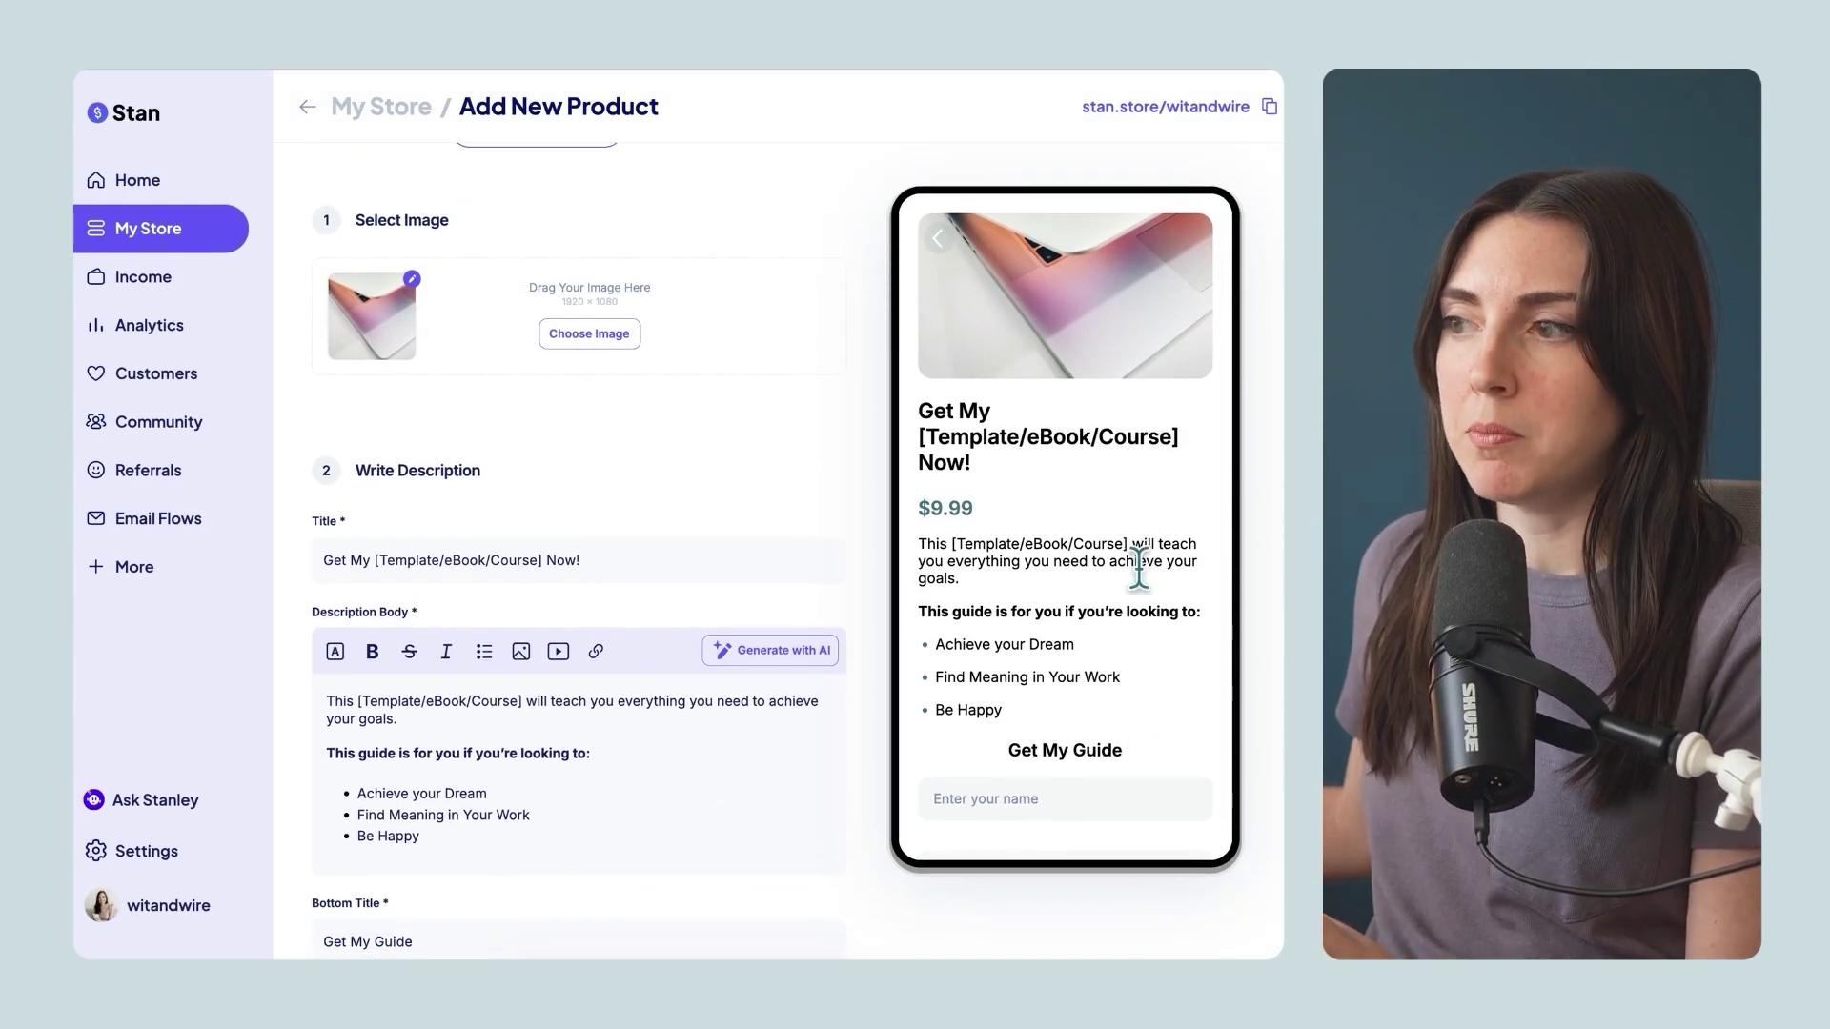
scroll(1139, 580, down, 3)
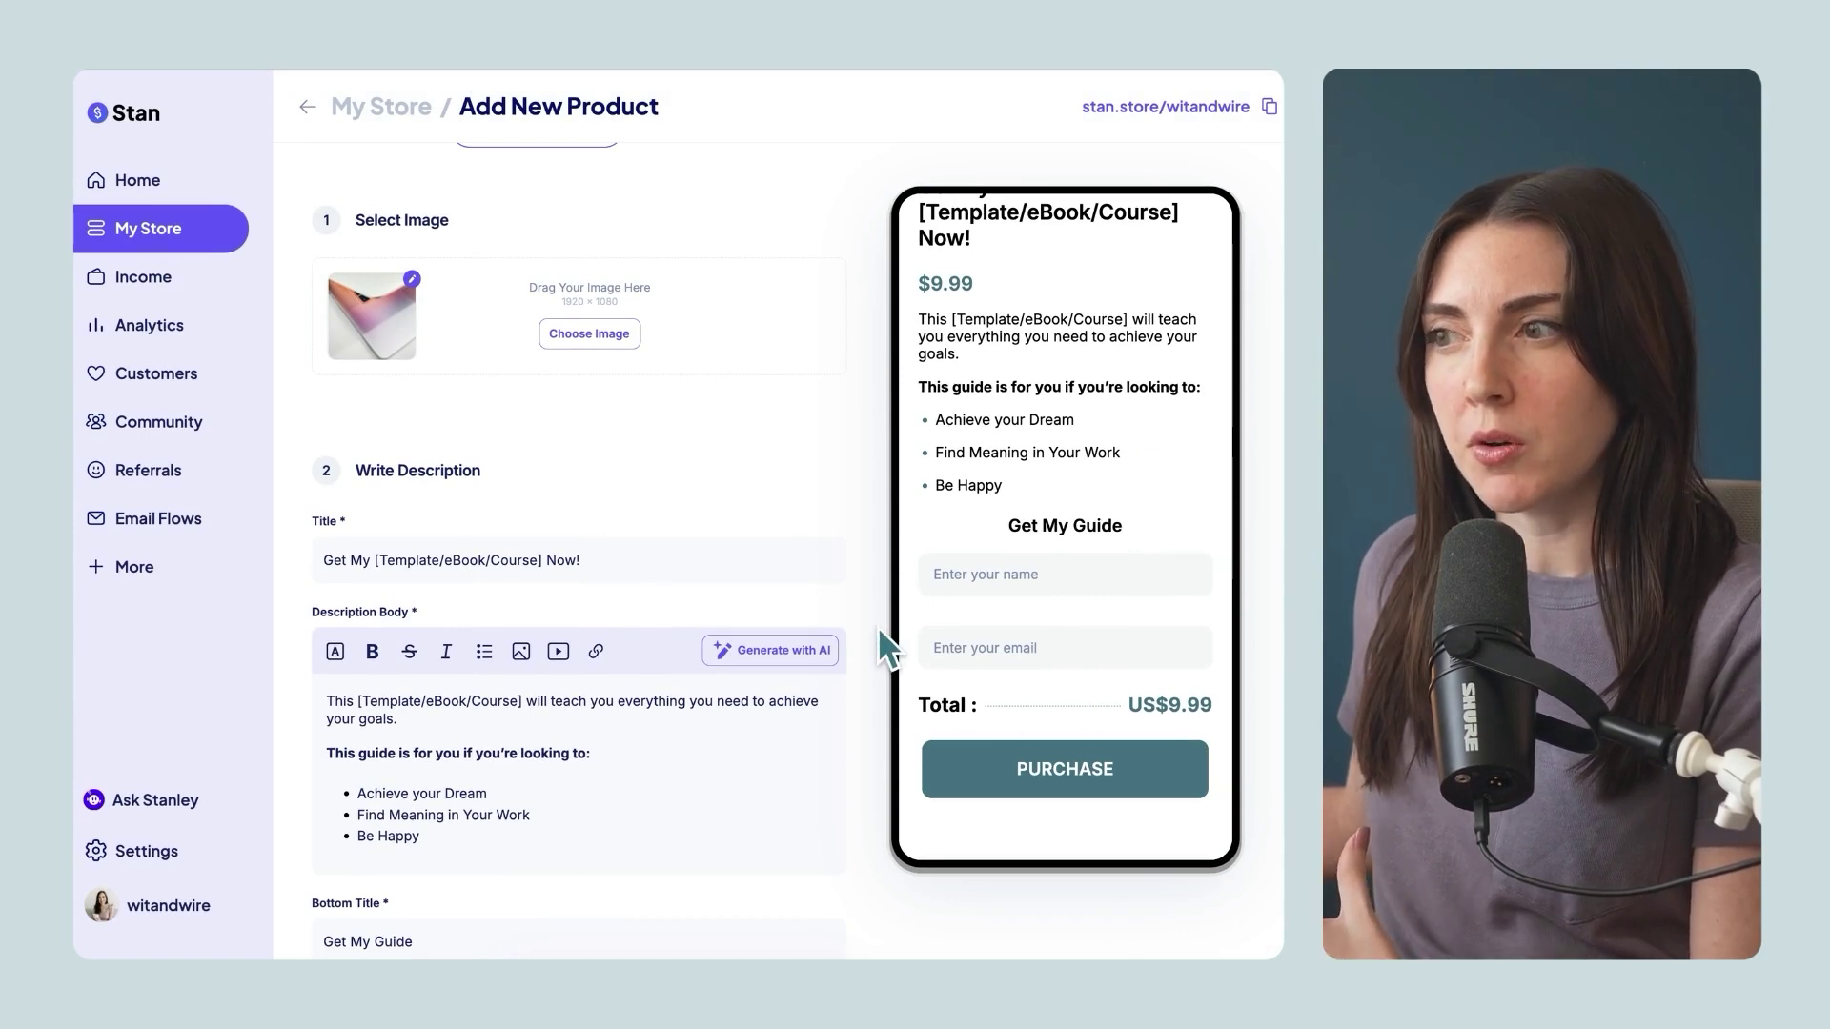
scroll(878, 648, up, 2)
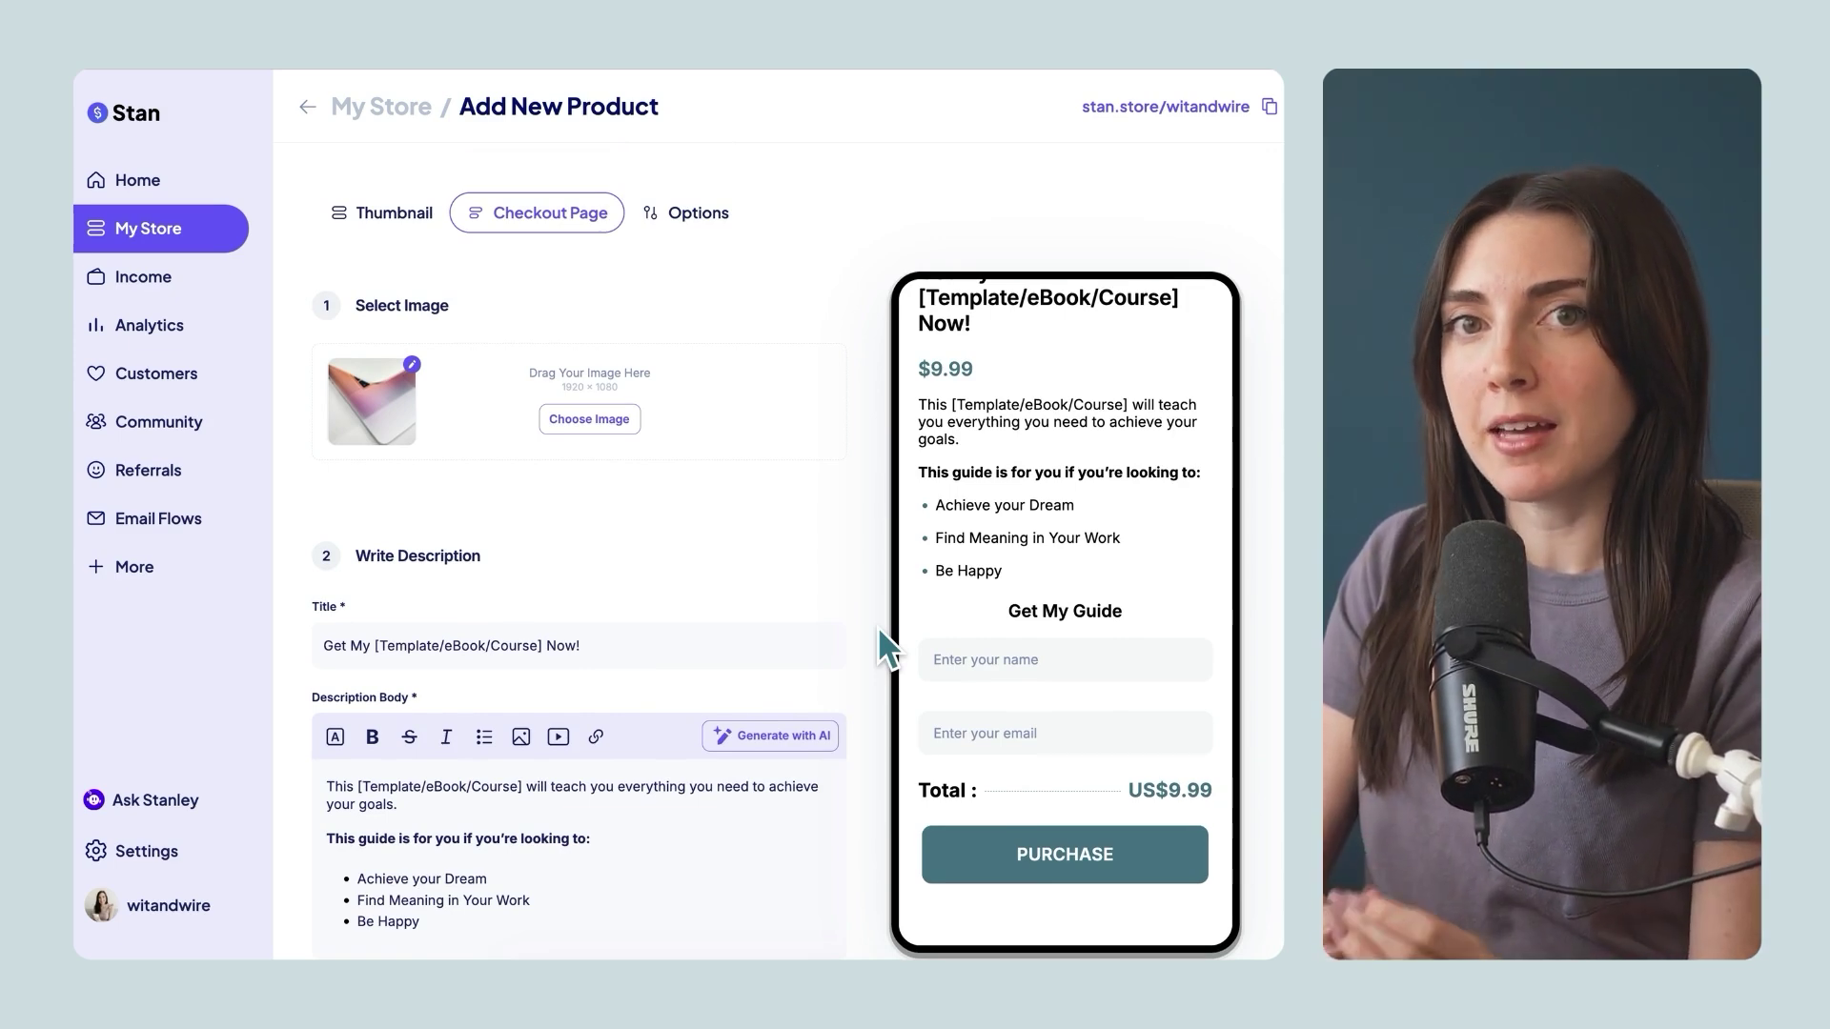
scroll(791, 582, down, 1)
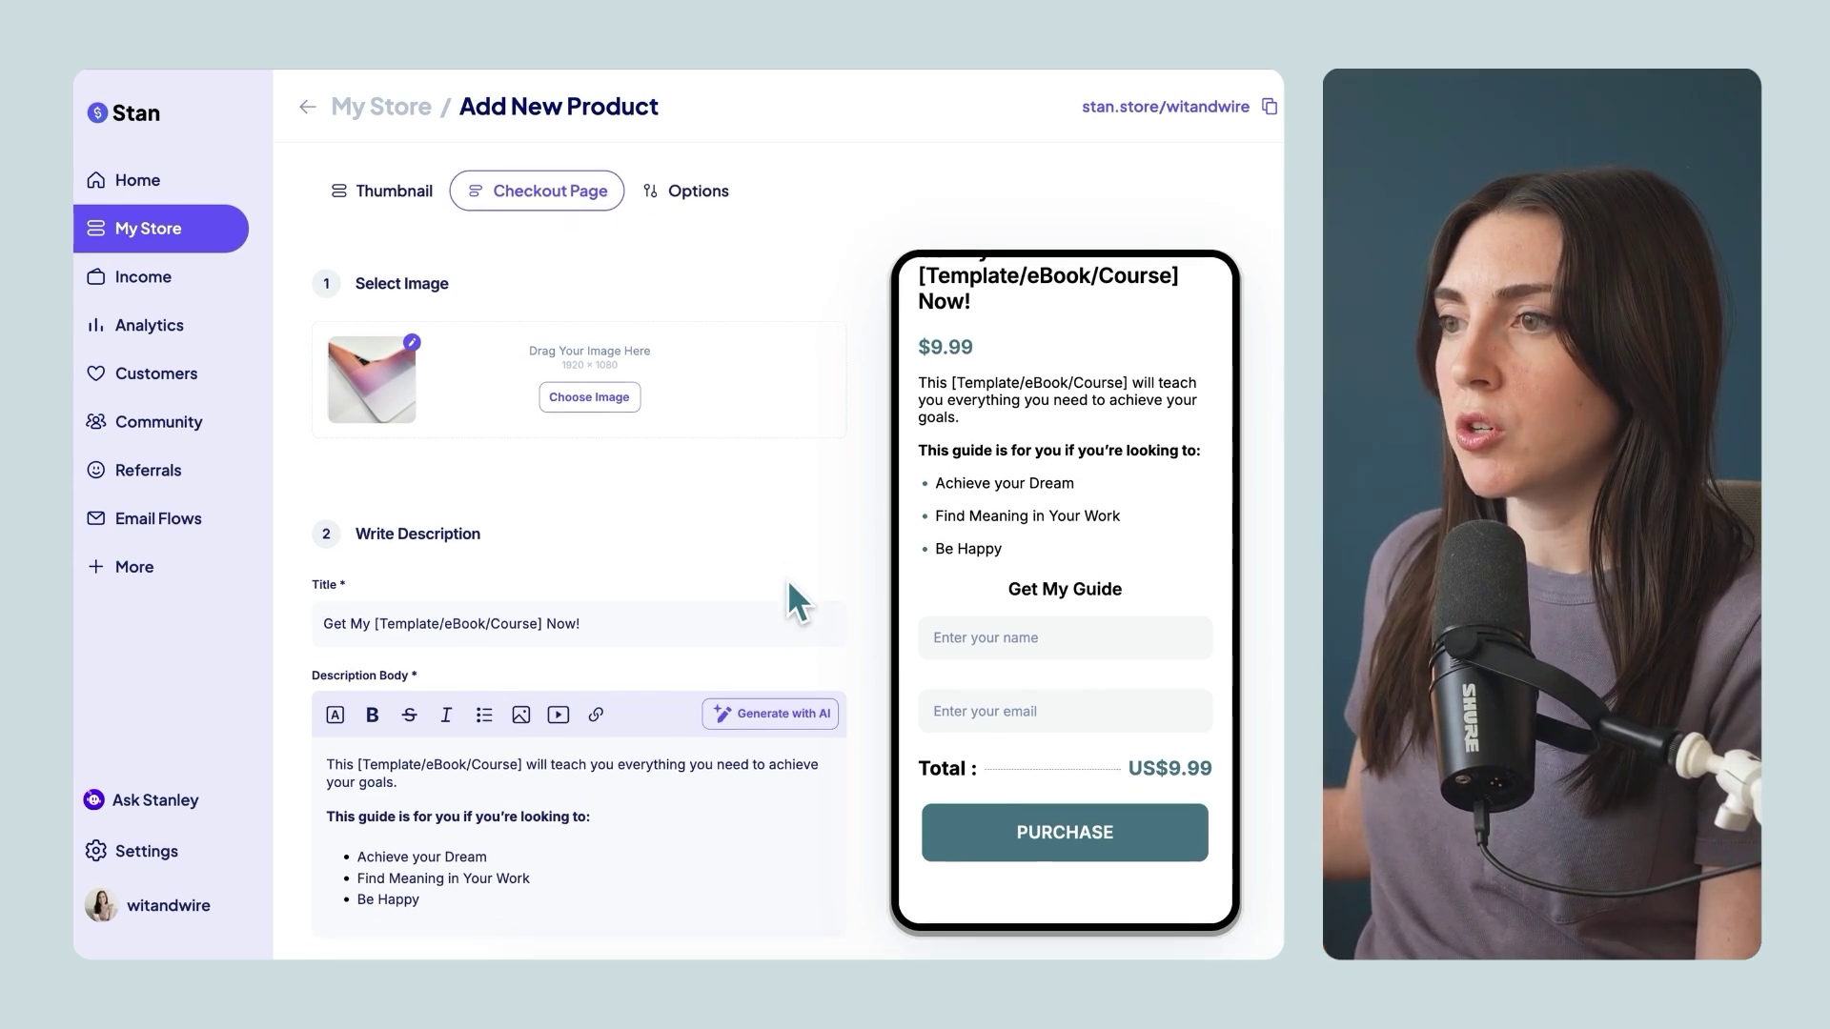
scroll(787, 580, down, 5)
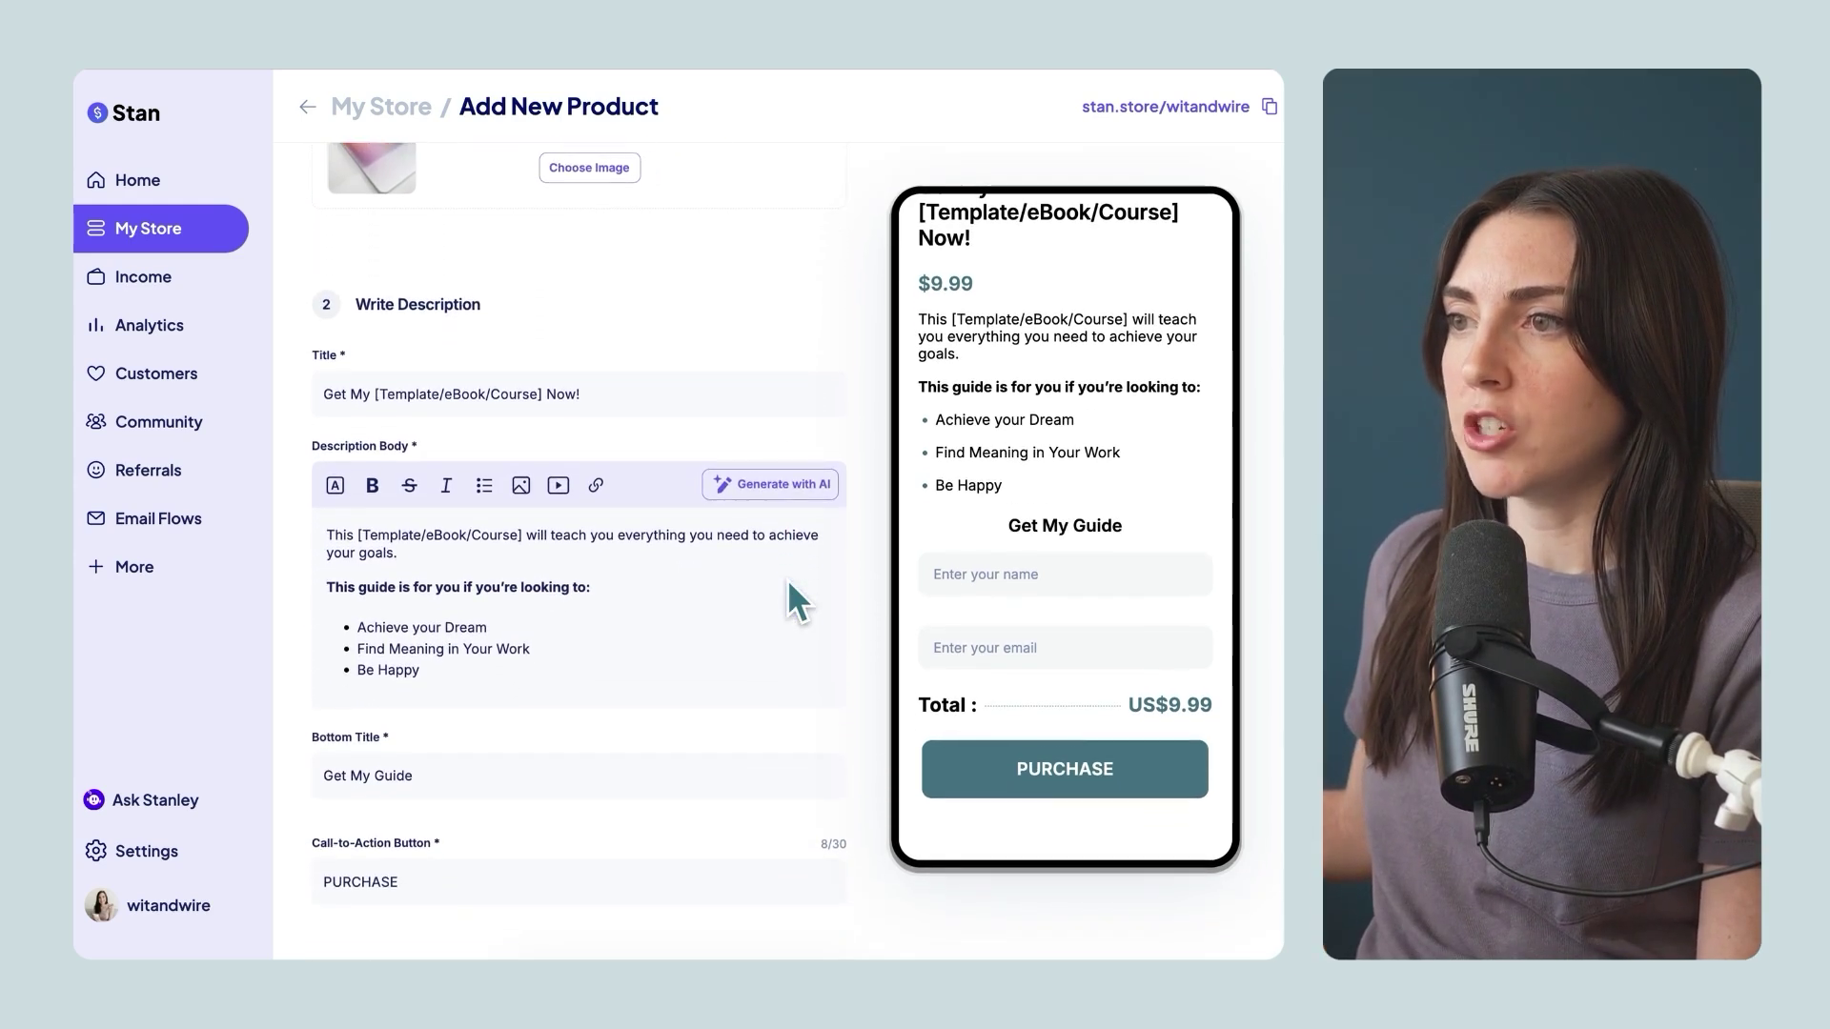
scroll(1083, 455, up, 5)
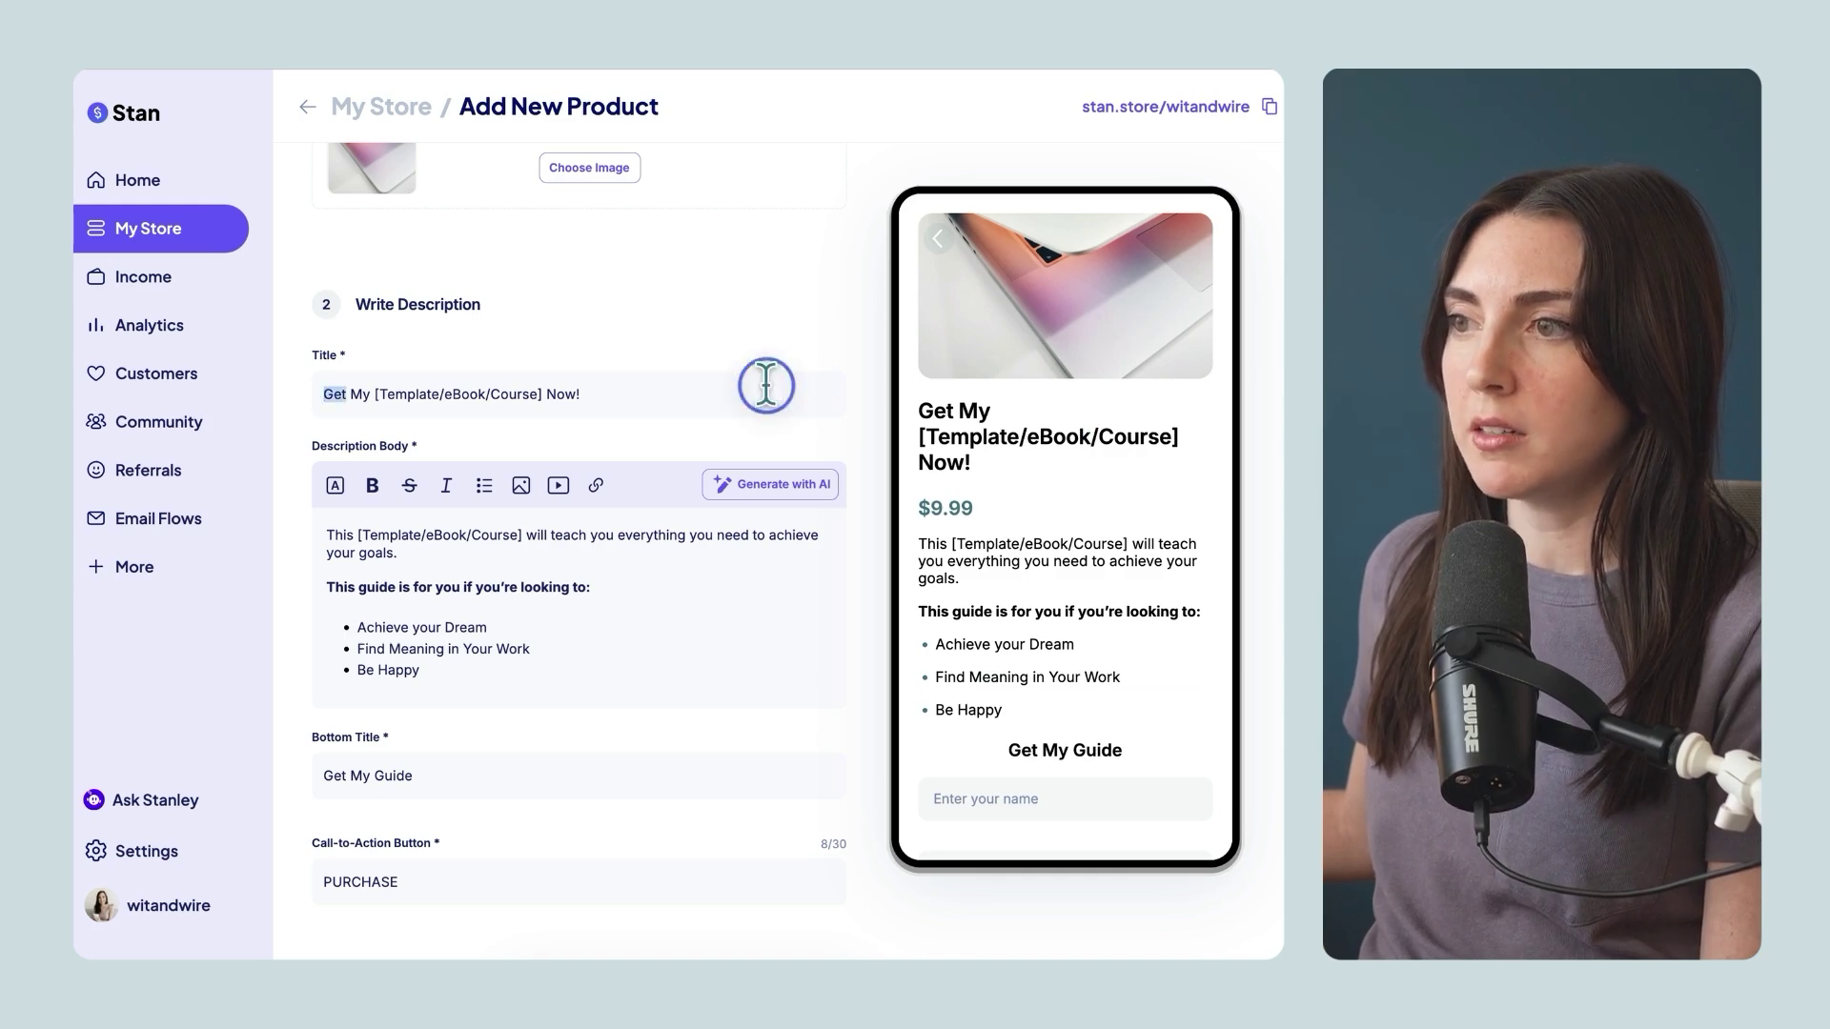
drag(505, 539, 609, 673)
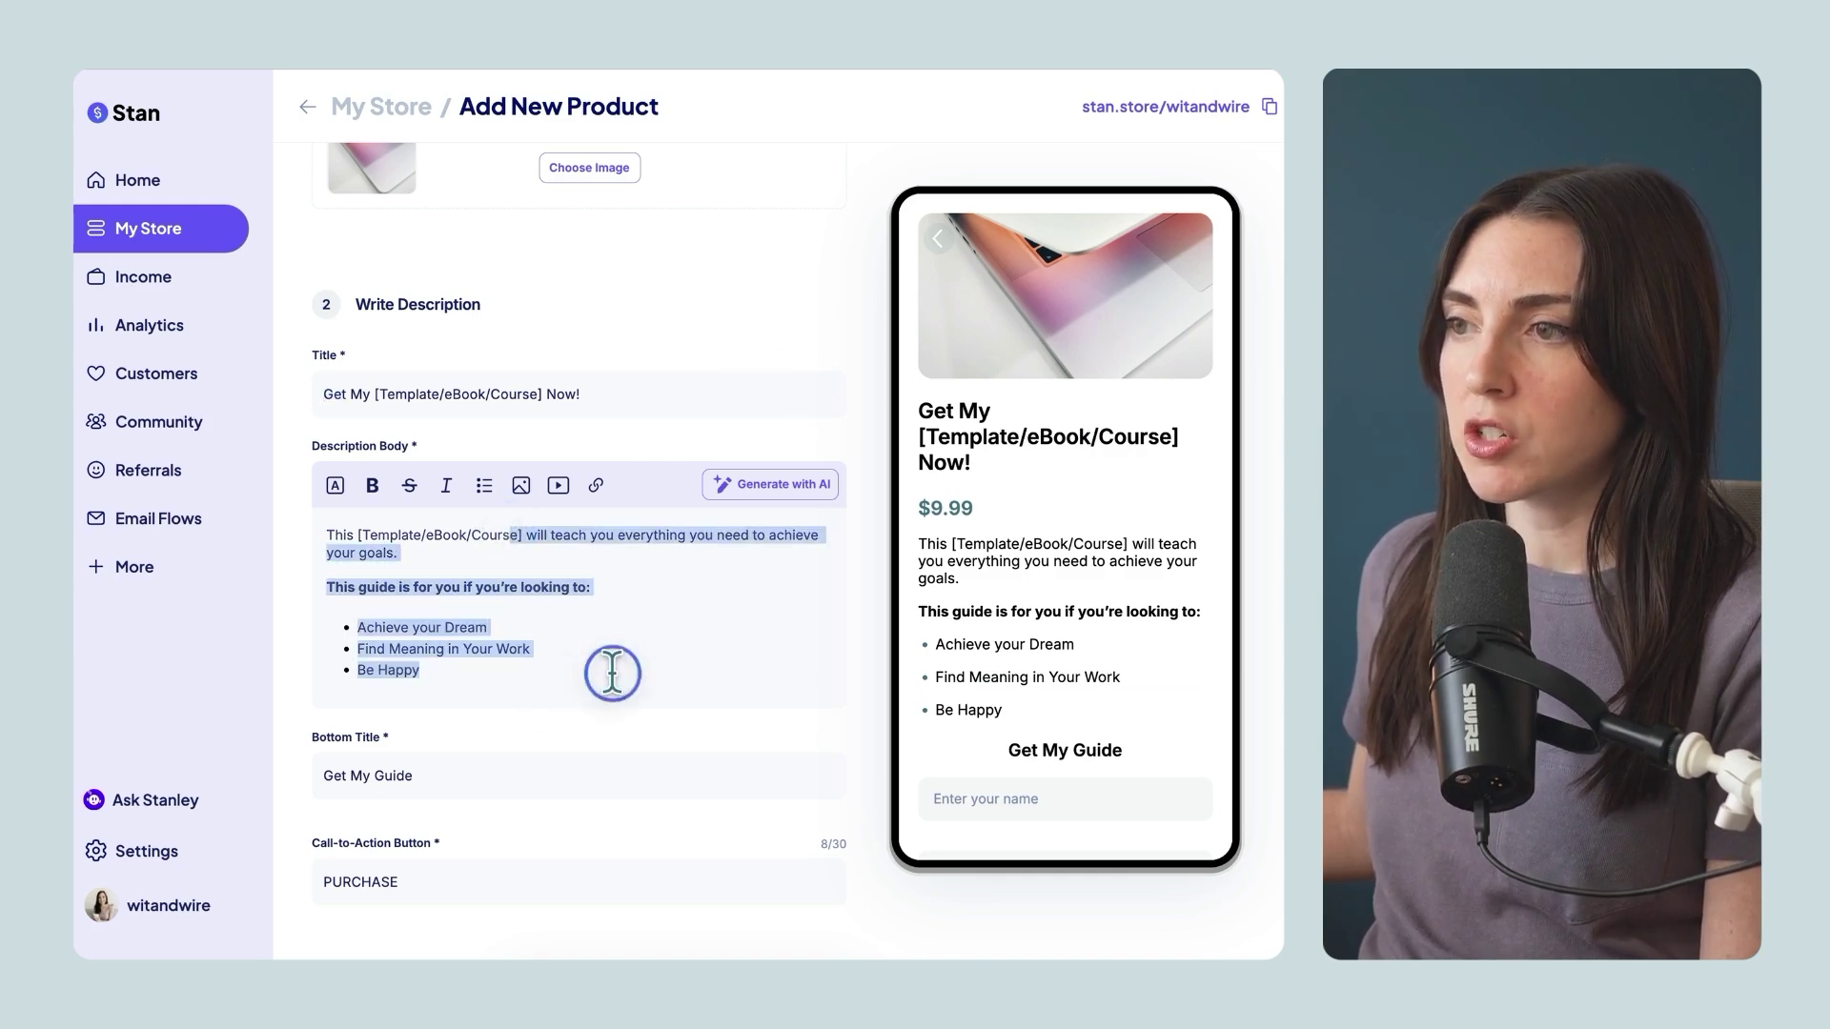
click(609, 674)
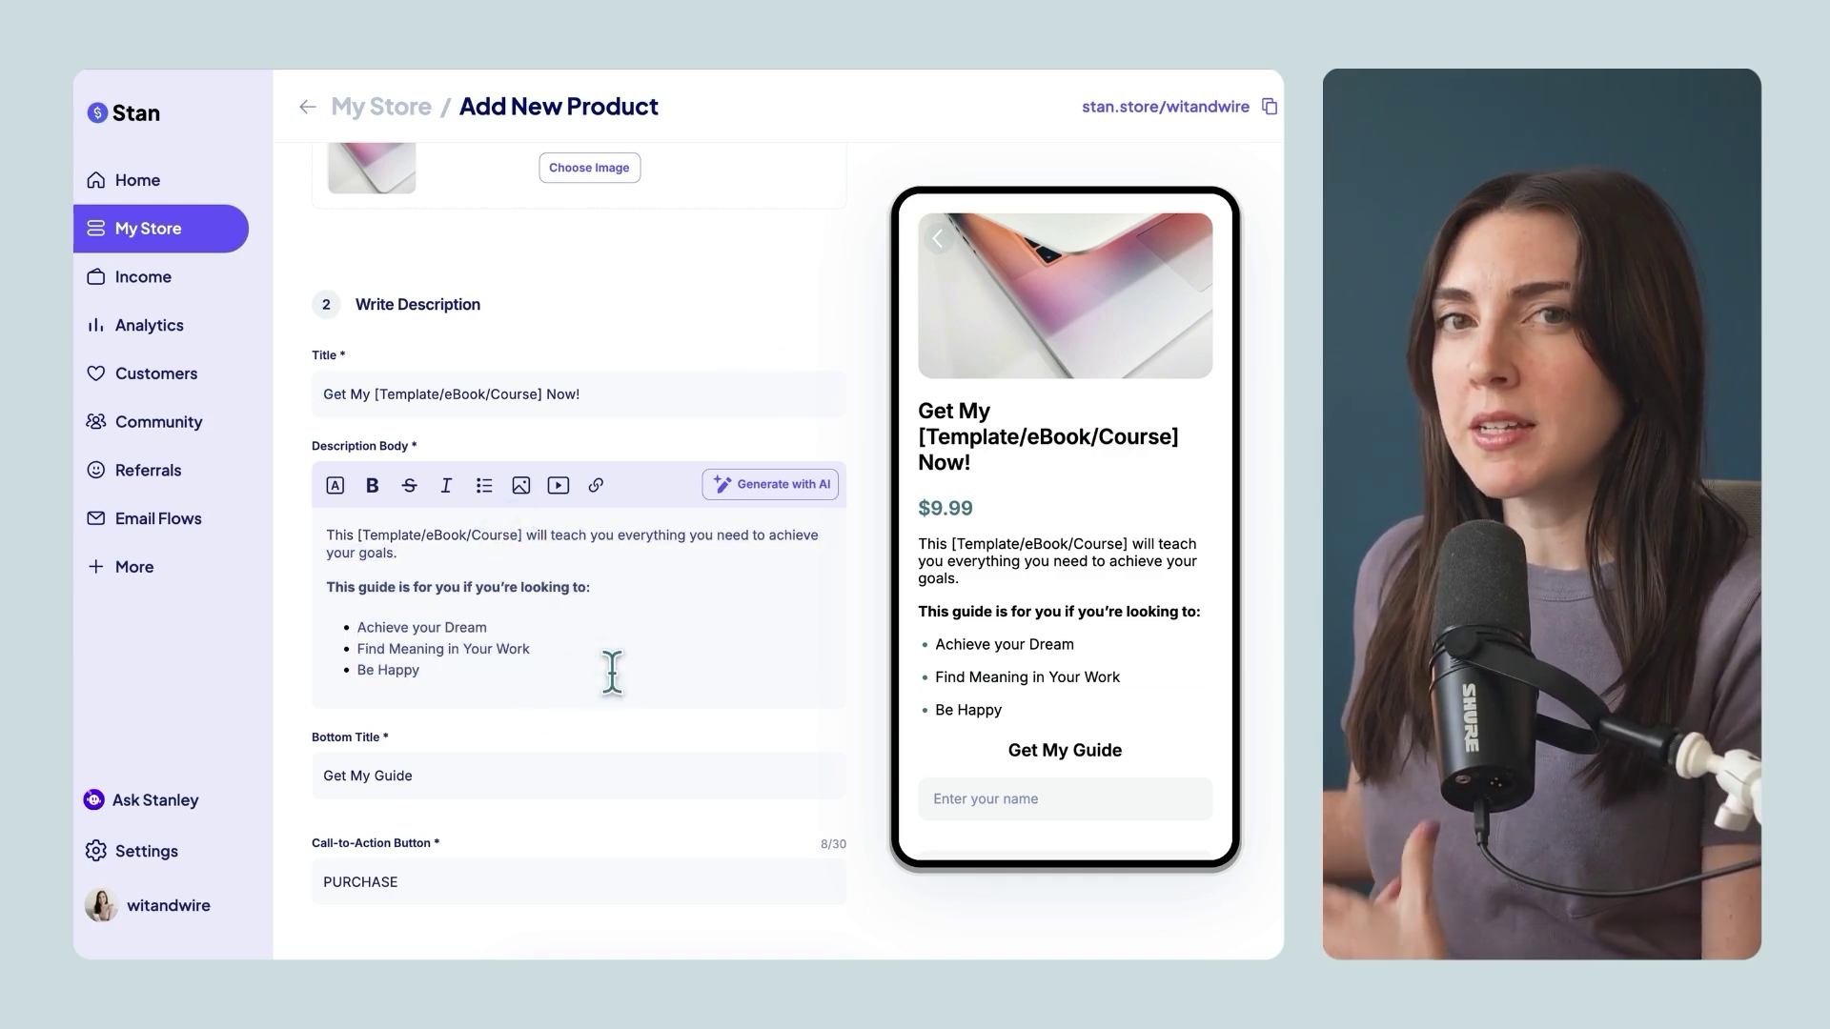
drag(400, 554, 307, 534)
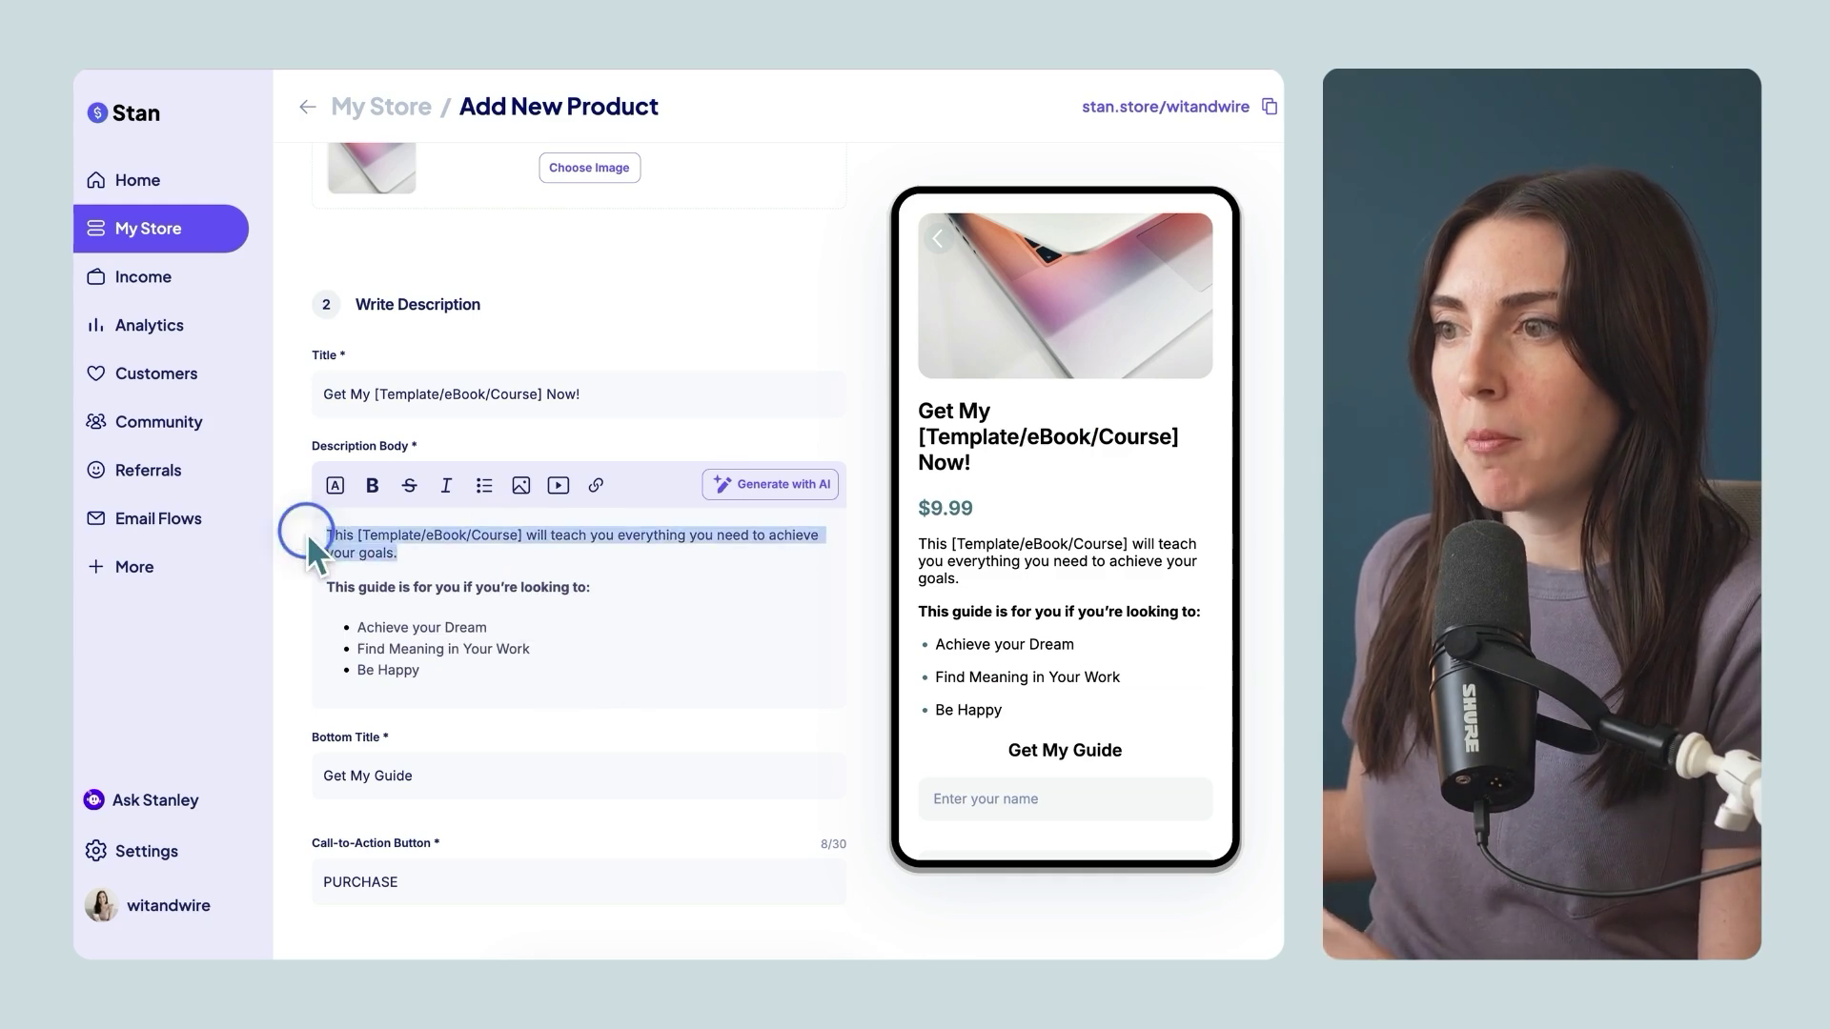
click(335, 485)
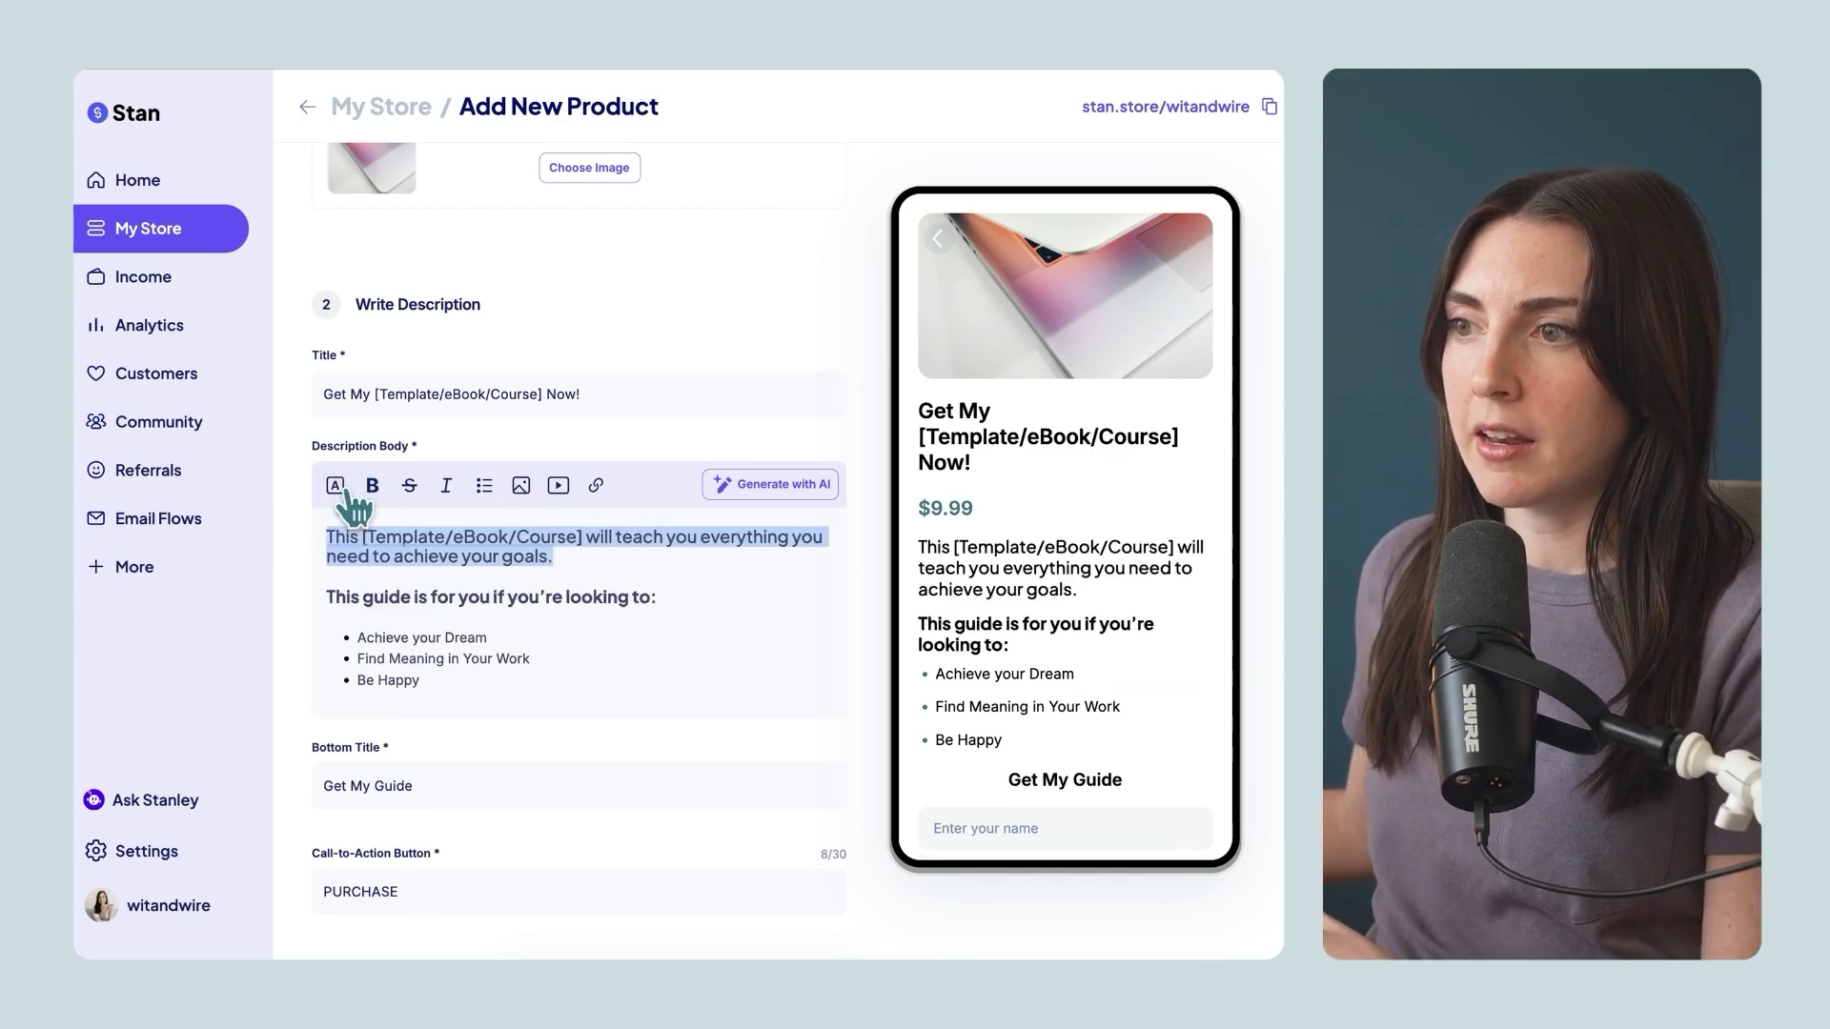
click(336, 485)
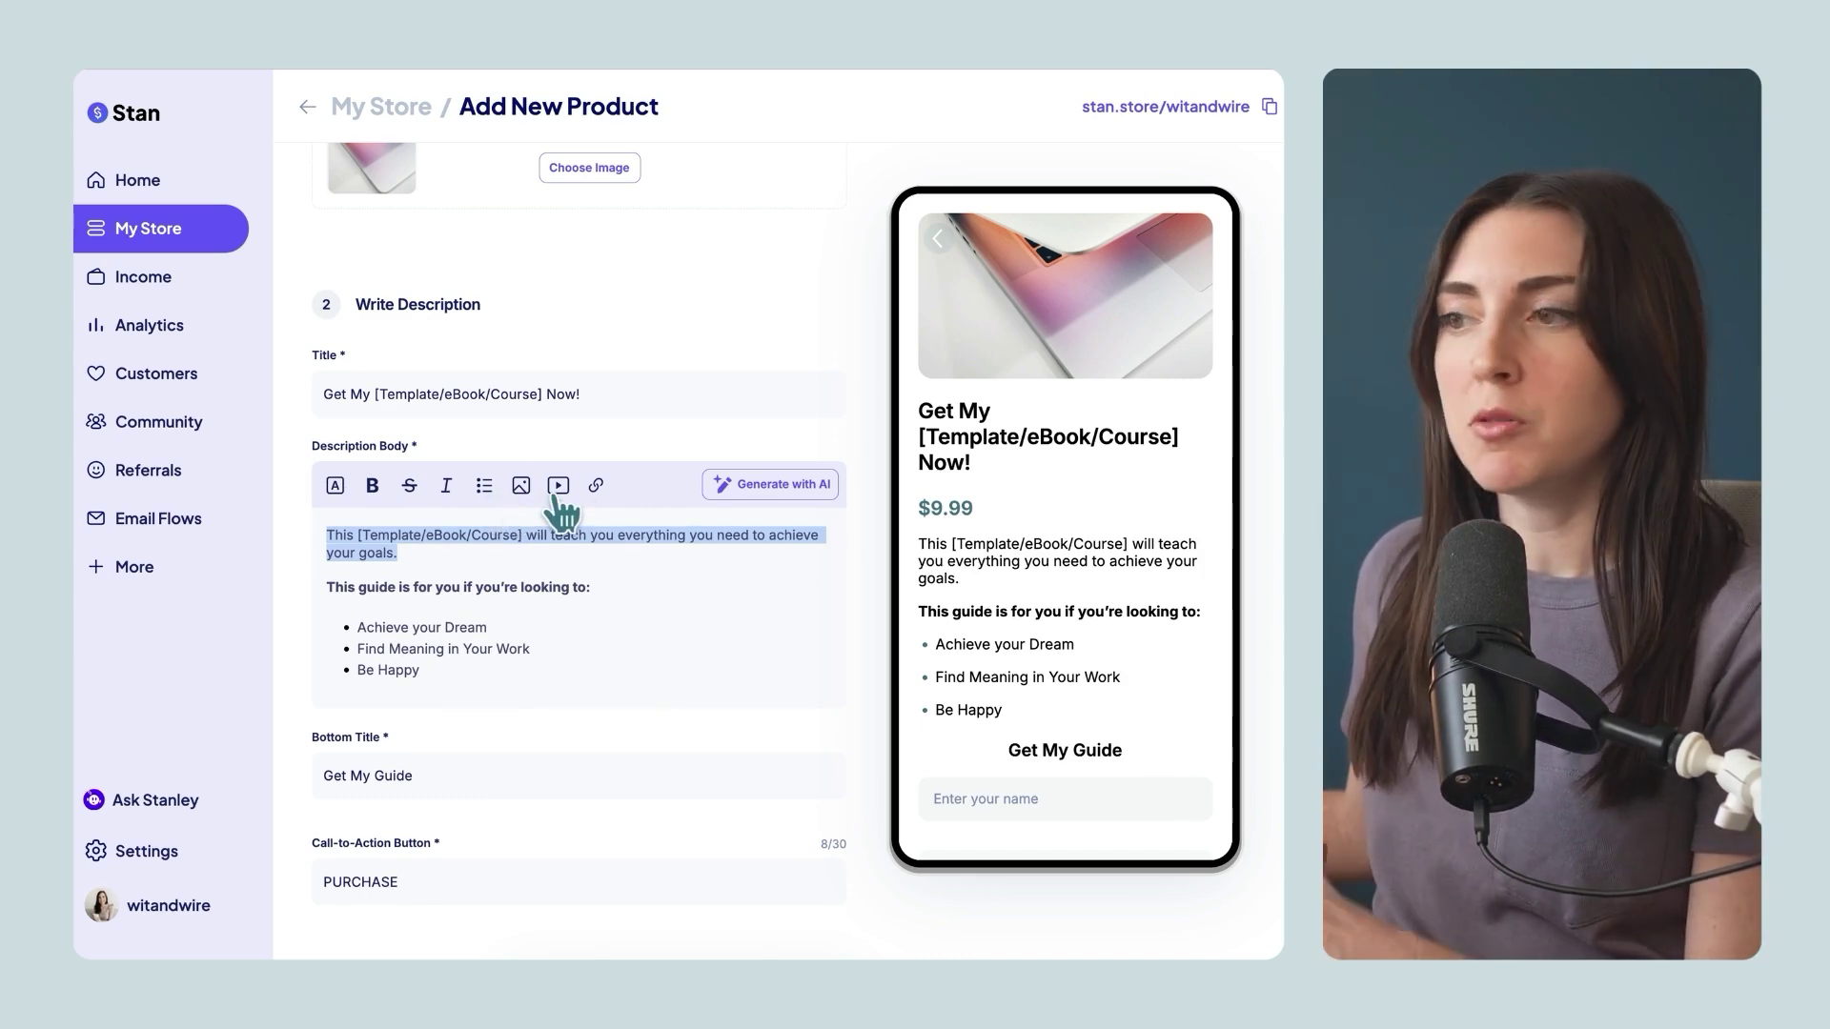
click(543, 686)
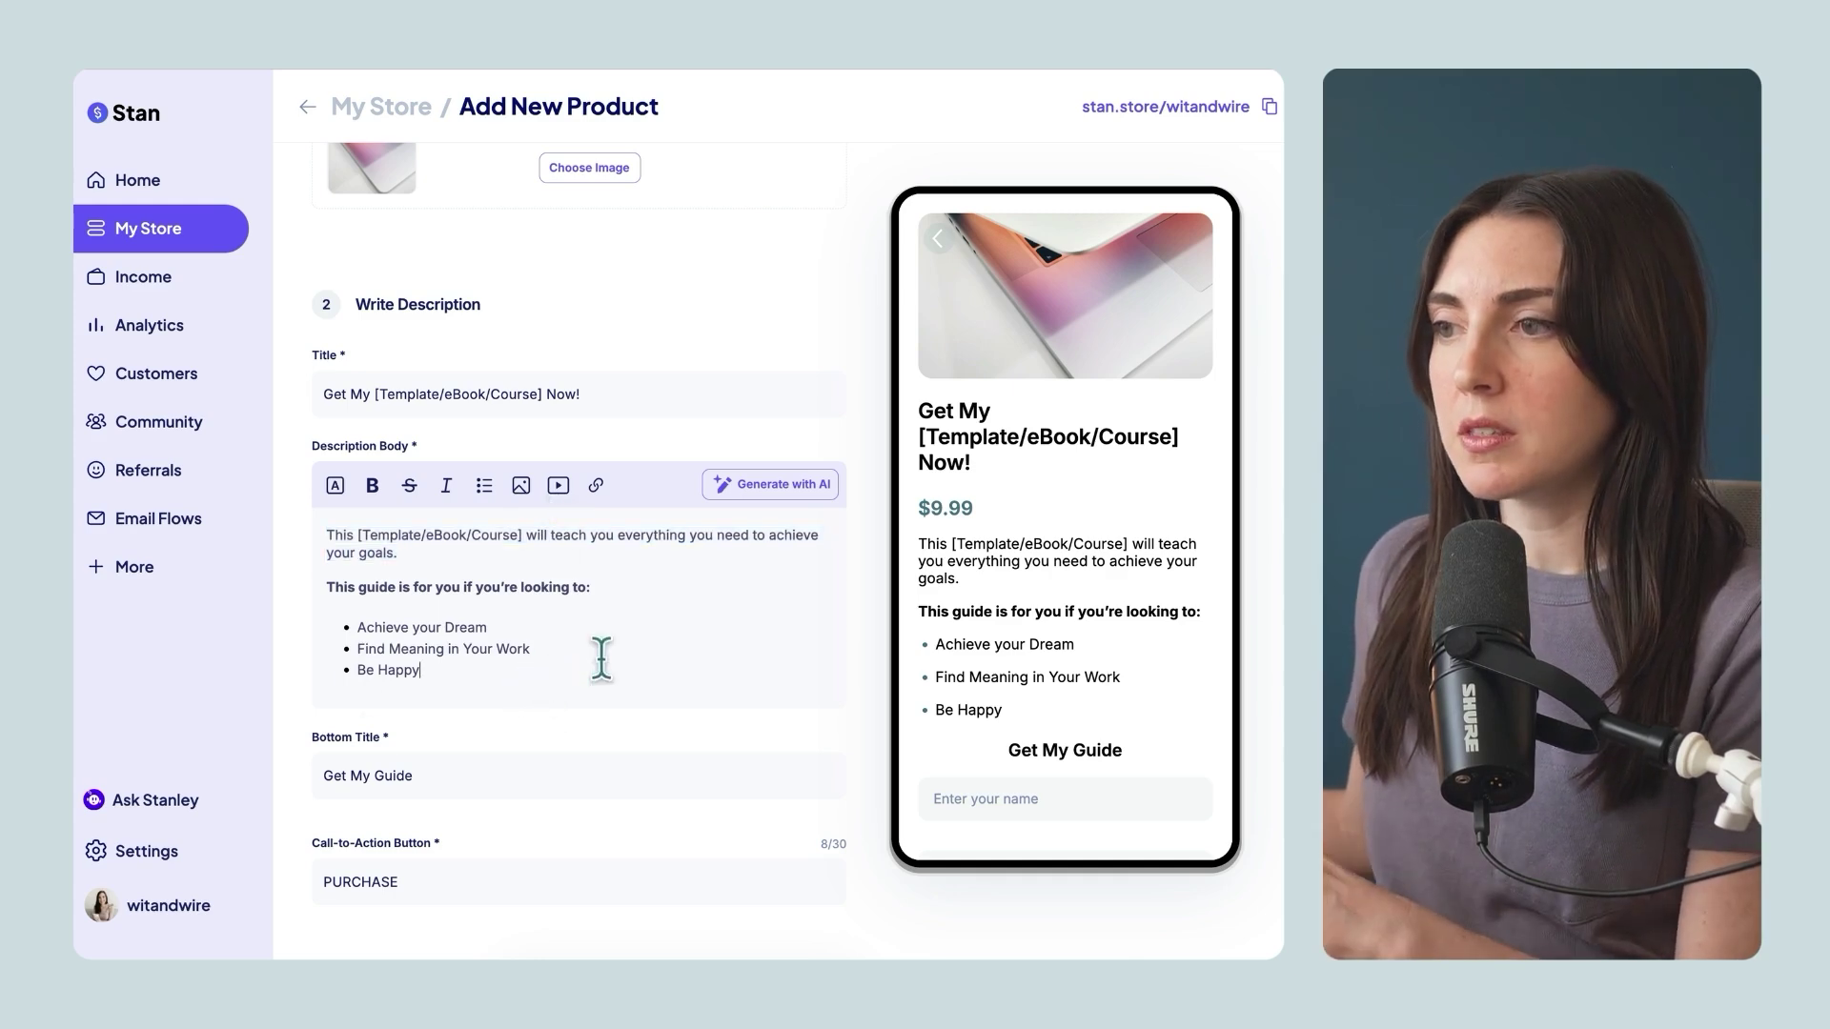
scroll(601, 658, down, 3)
Review the Get My Guide title, PURCHASE button and $9.99 price, leaving Discount Price off
scroll(601, 658, down, 2)
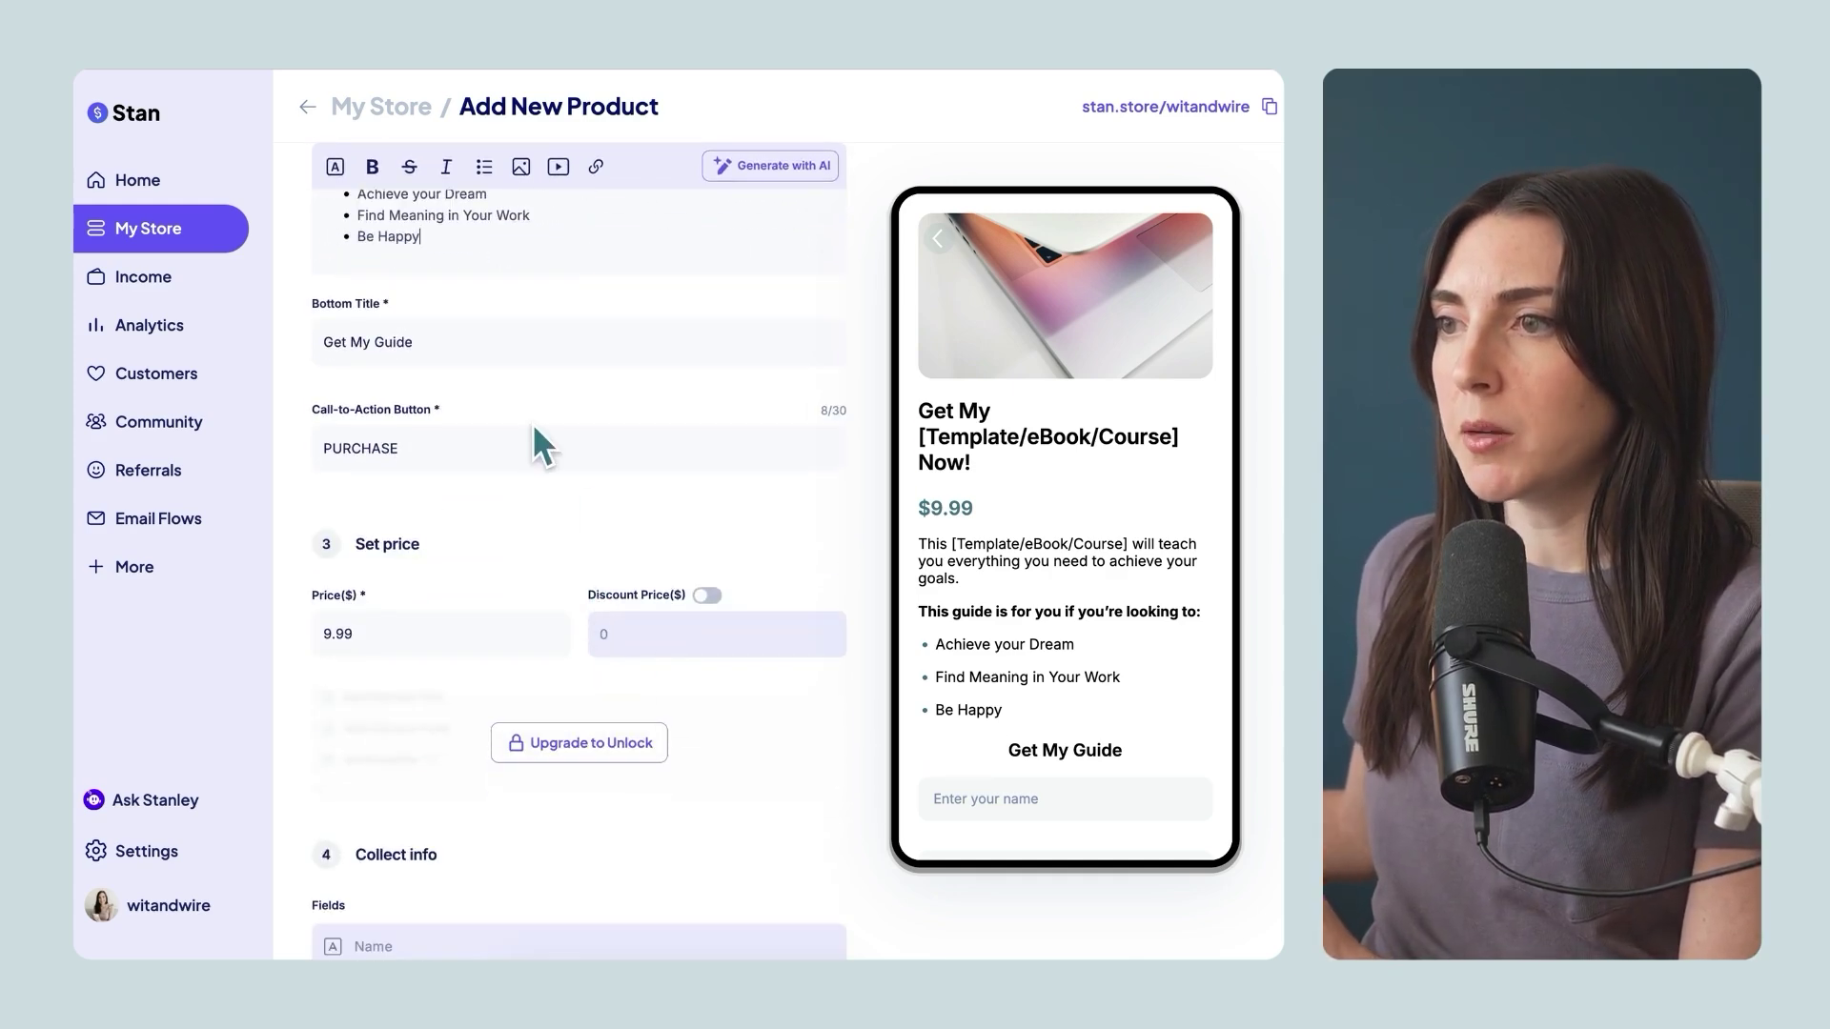
scroll(997, 601, down, 3)
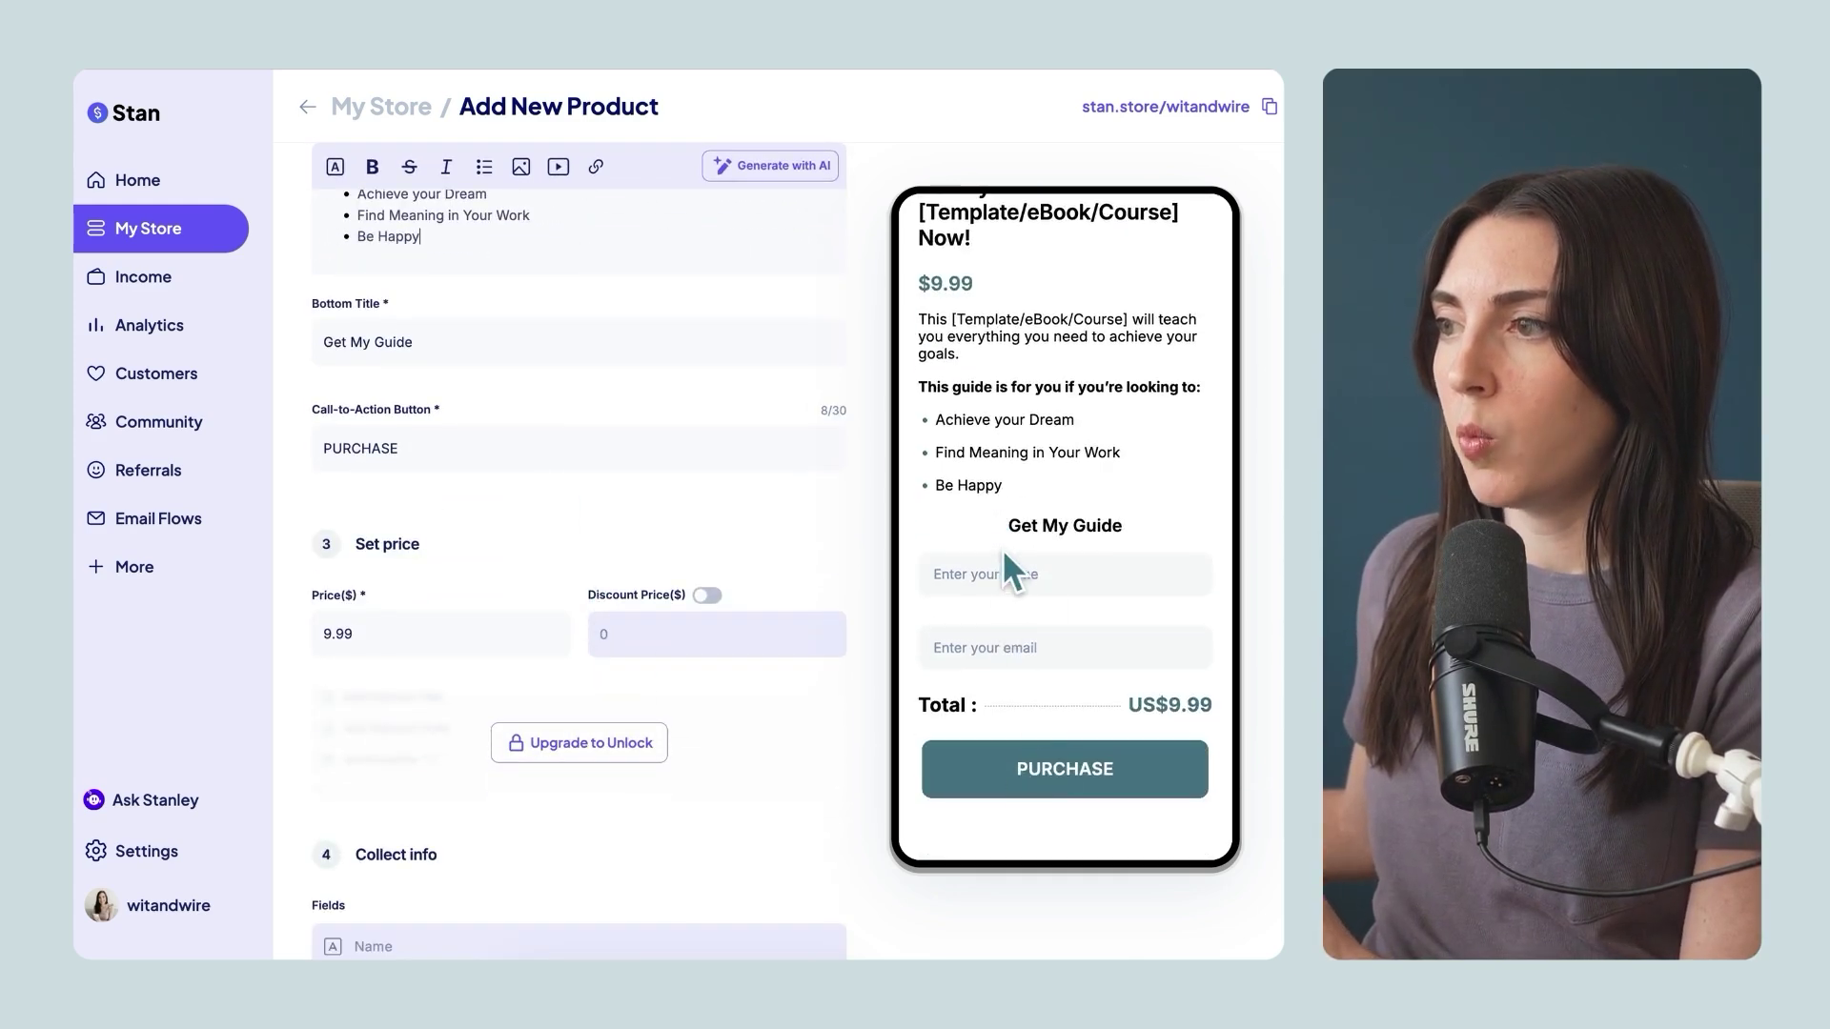
drag(1002, 545, 1142, 532)
triple_click(506, 343)
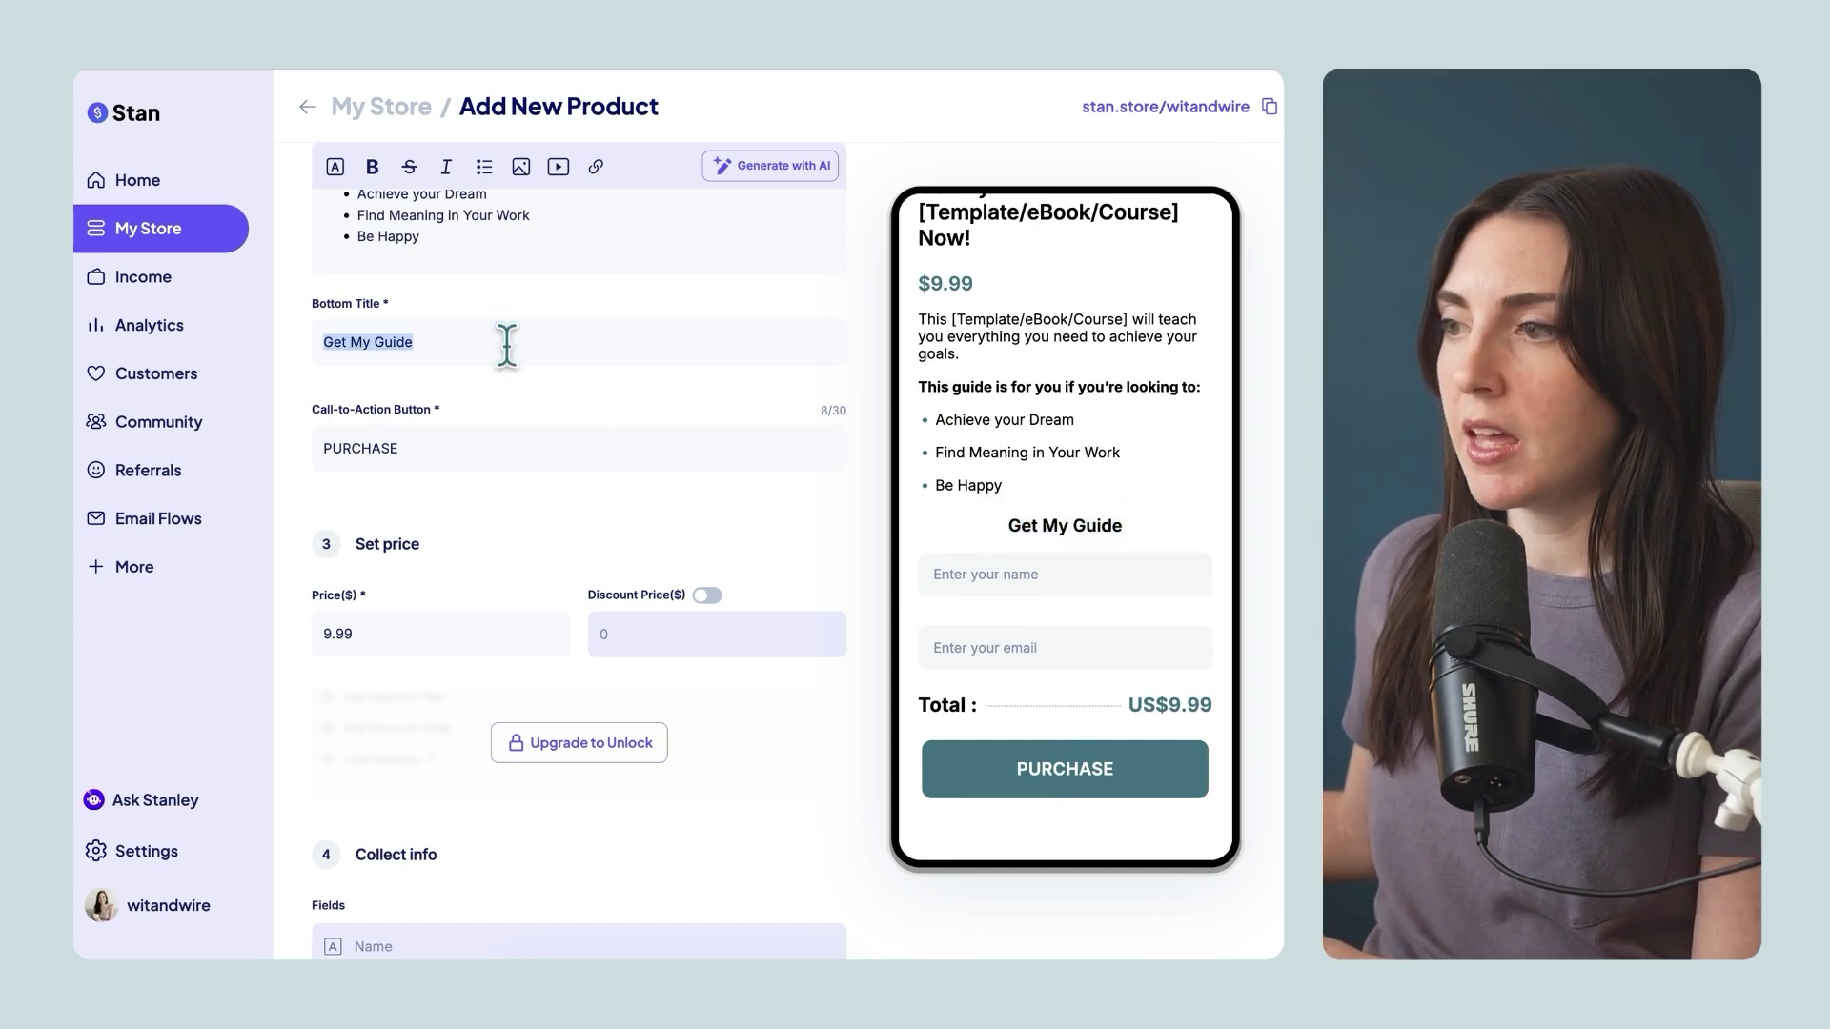
click(484, 446)
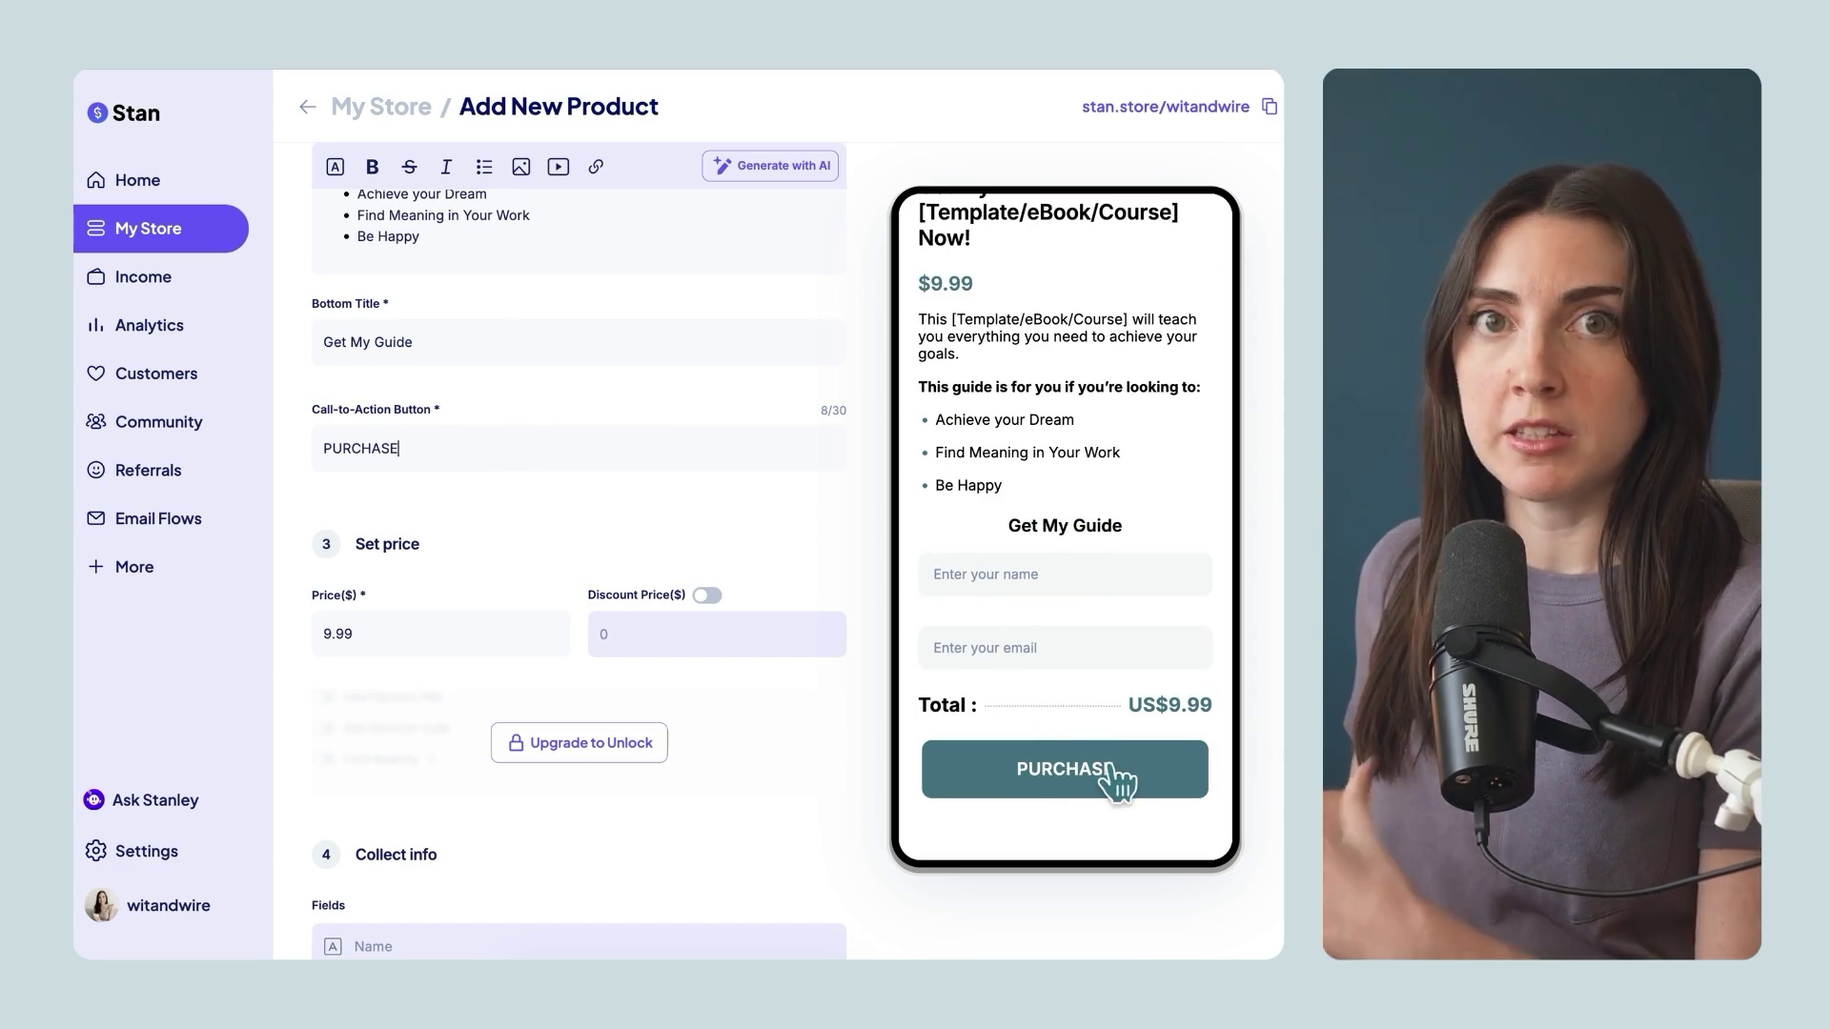
drag(481, 641, 229, 643)
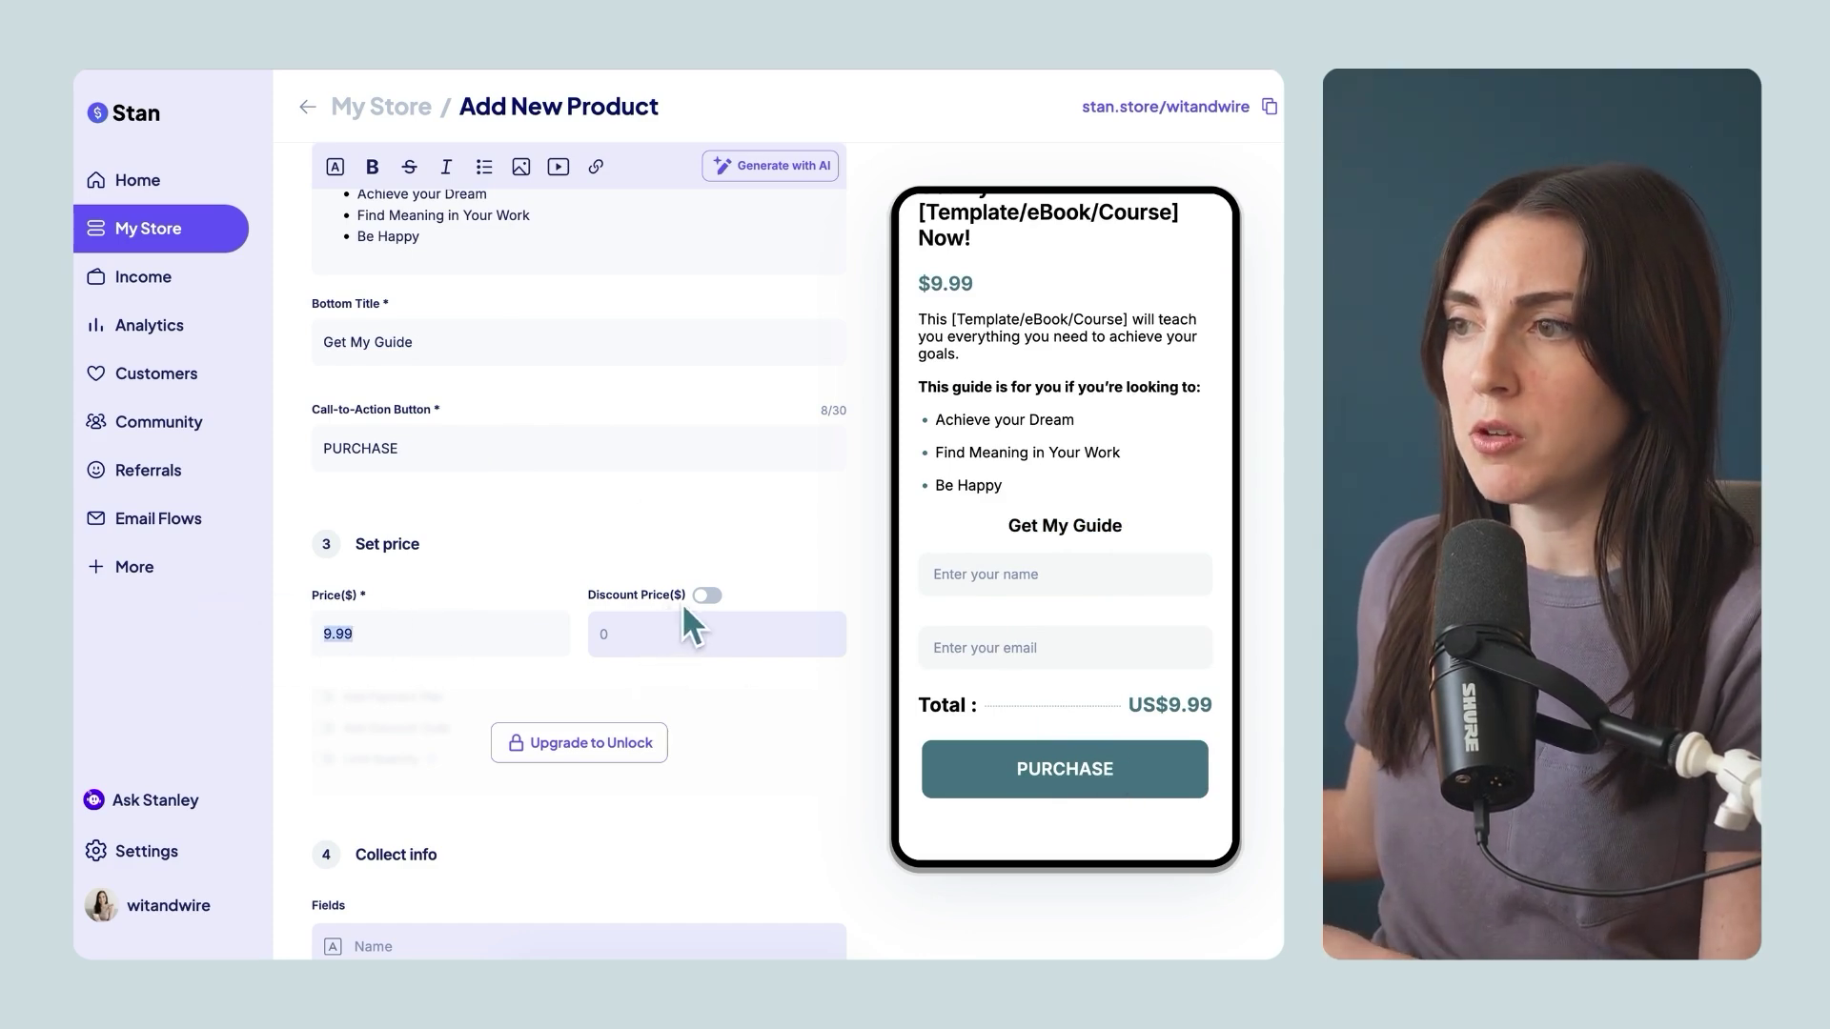
click(705, 597)
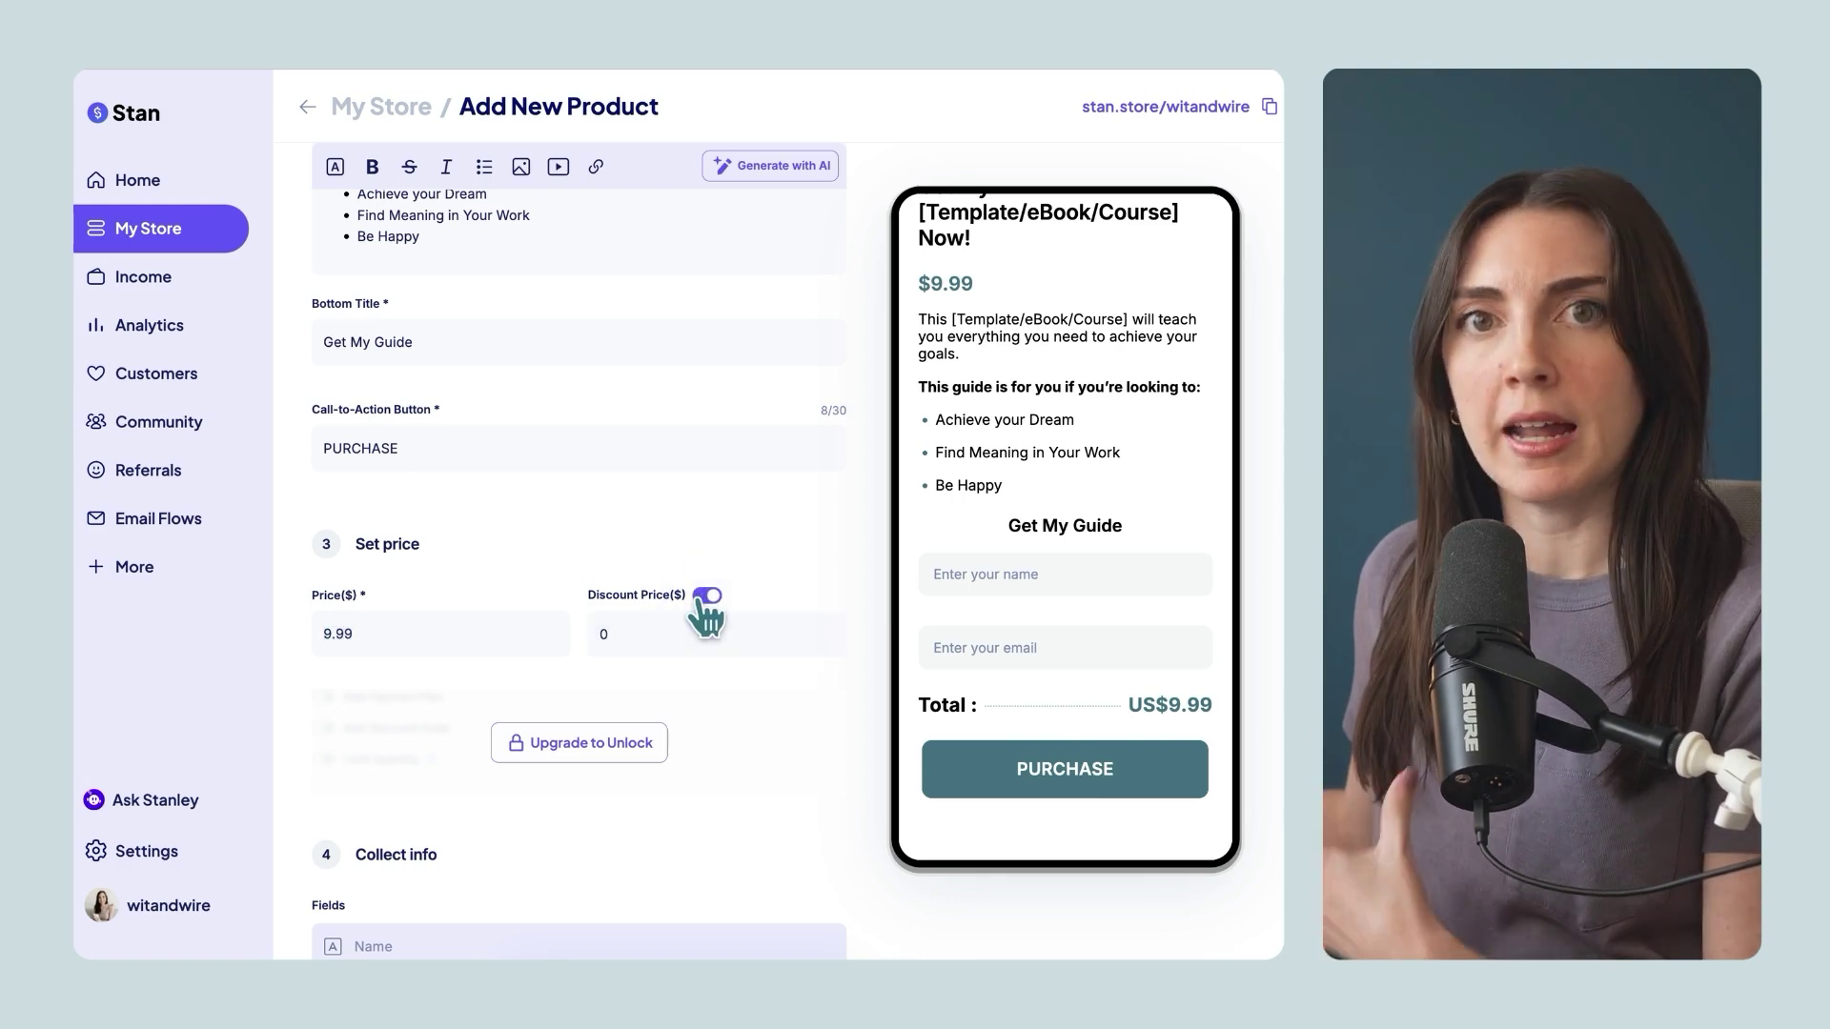
click(705, 598)
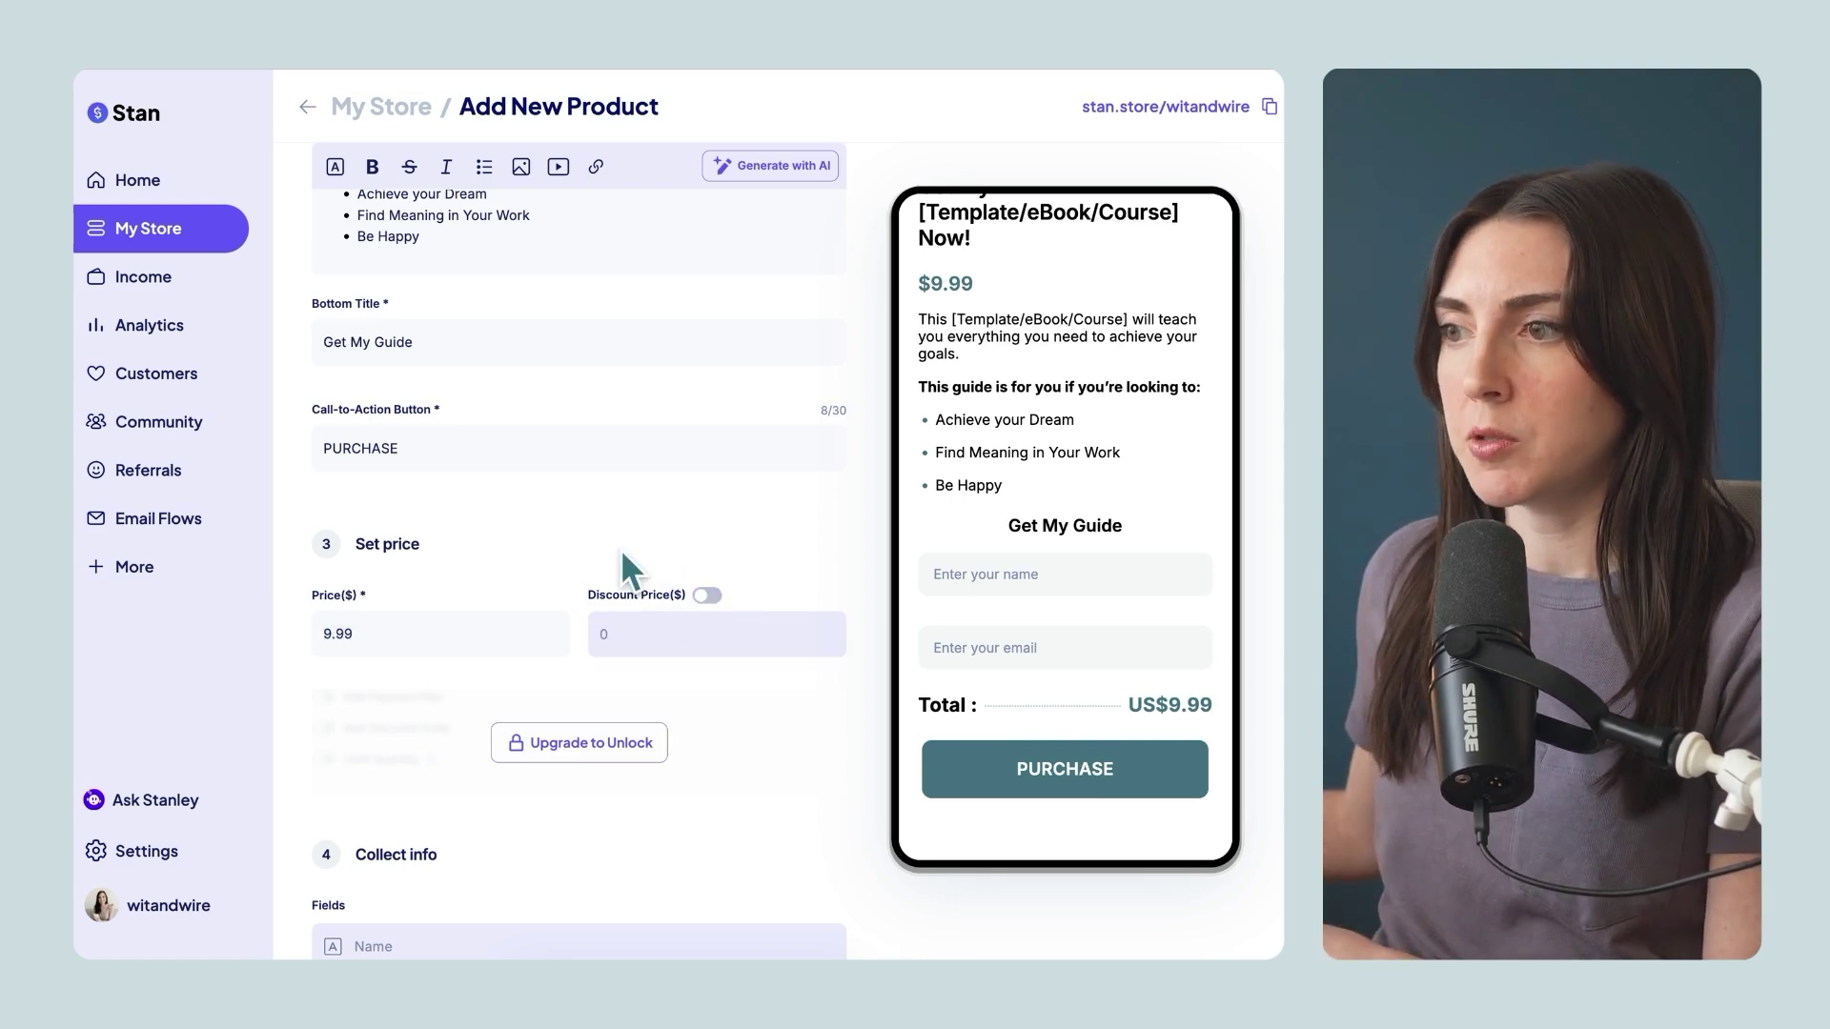
Switch the digital product's delivery to Redirect to URL
scroll(620, 562, down, 4)
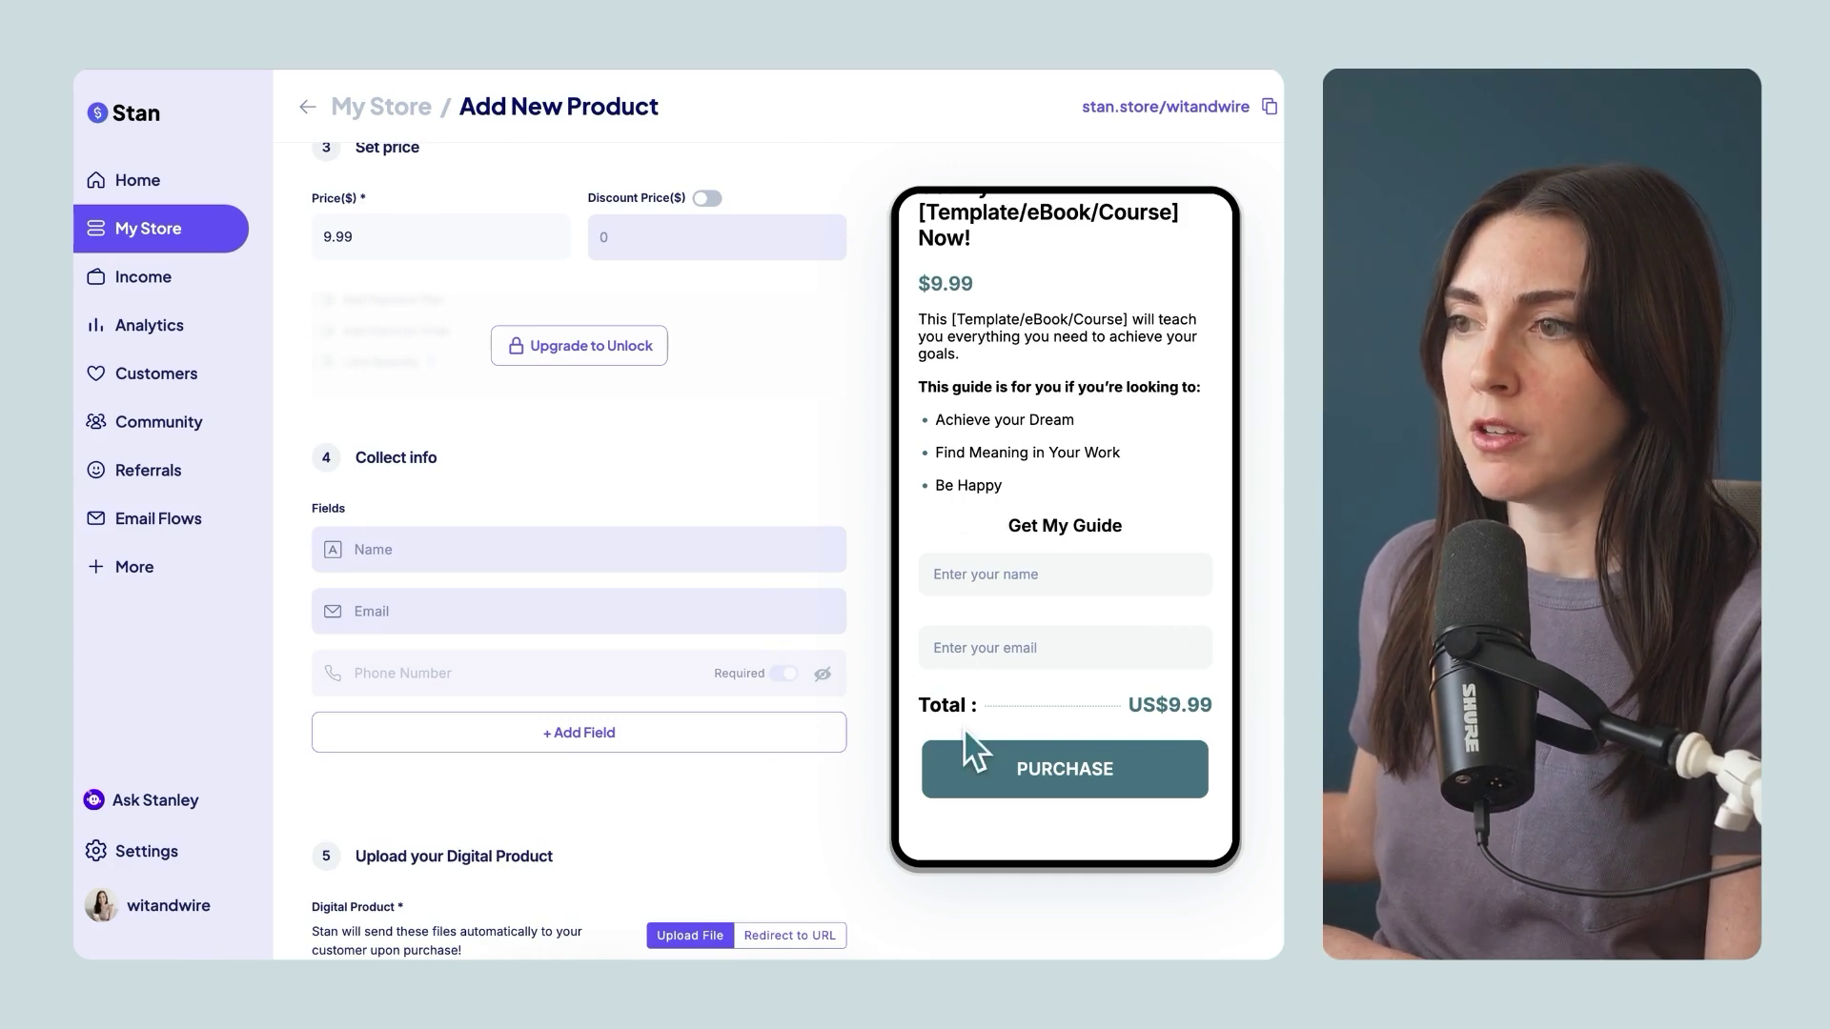
scroll(887, 706, down, 1)
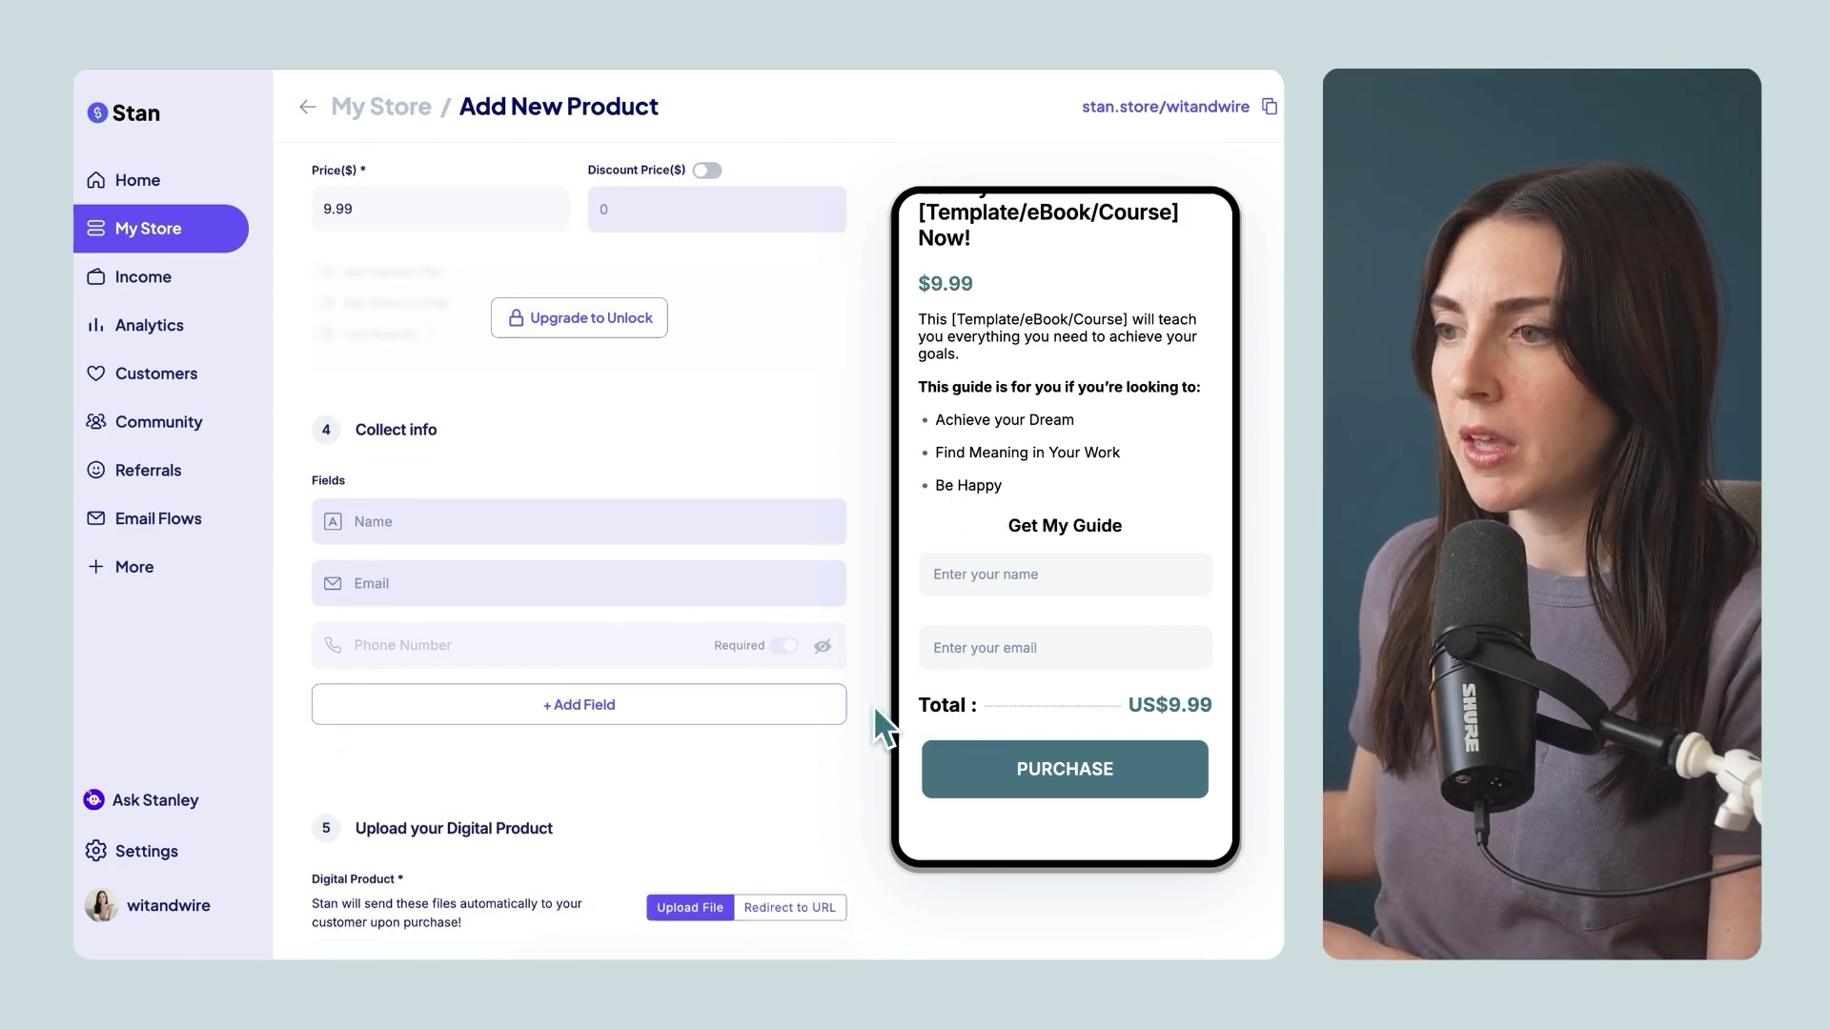
scroll(877, 720, down, 3)
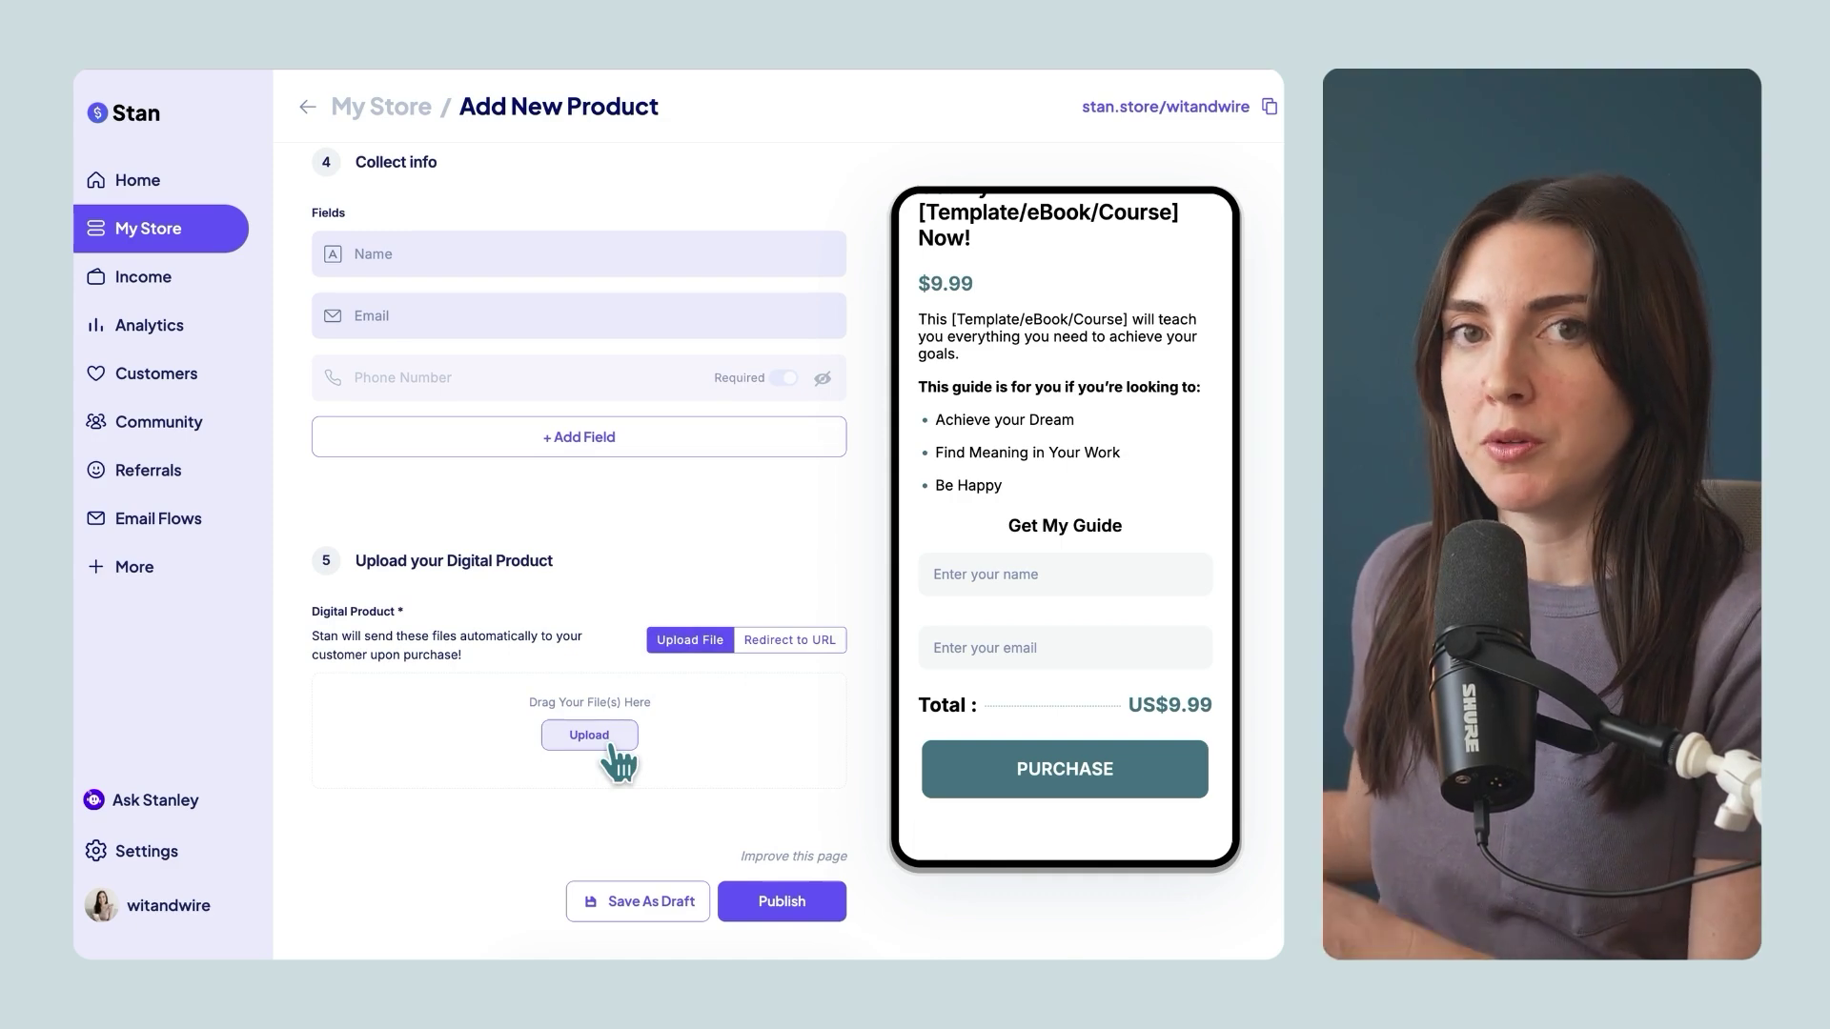
click(796, 646)
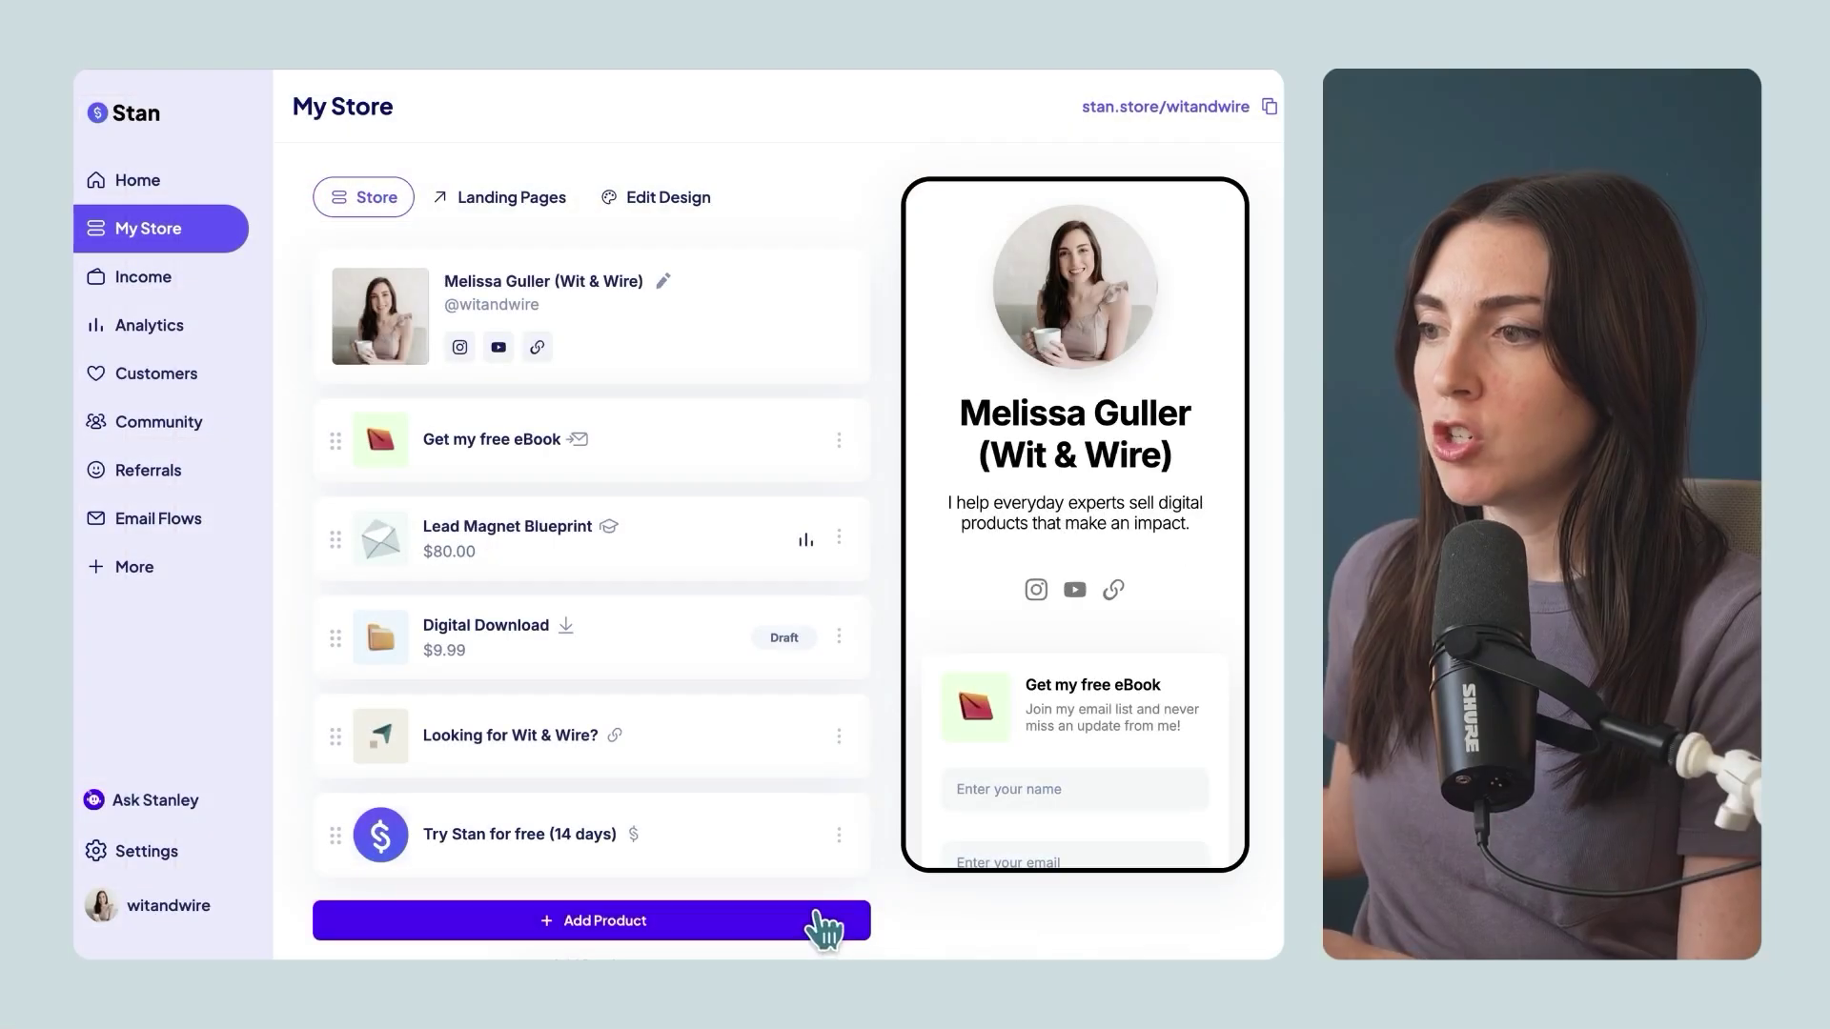
Add an eCourse product with default thumbnail settings and proceed to its Checkout Page
click(817, 919)
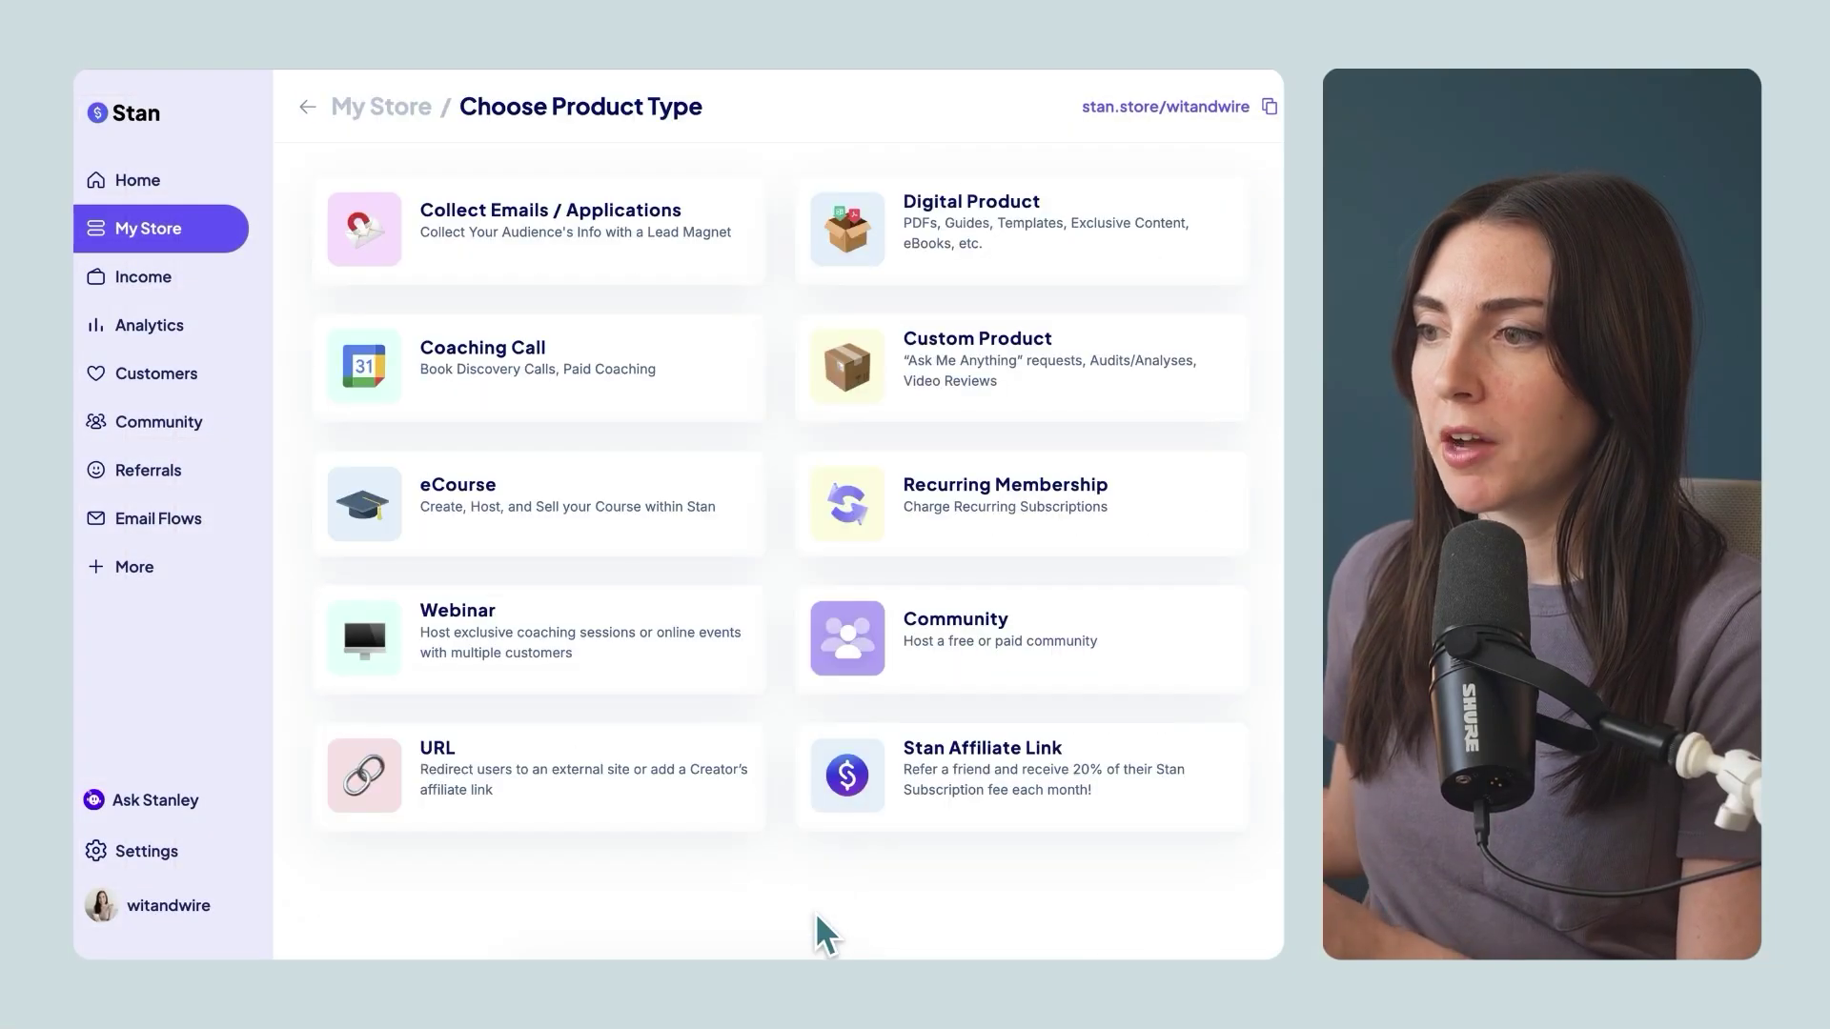
click(636, 527)
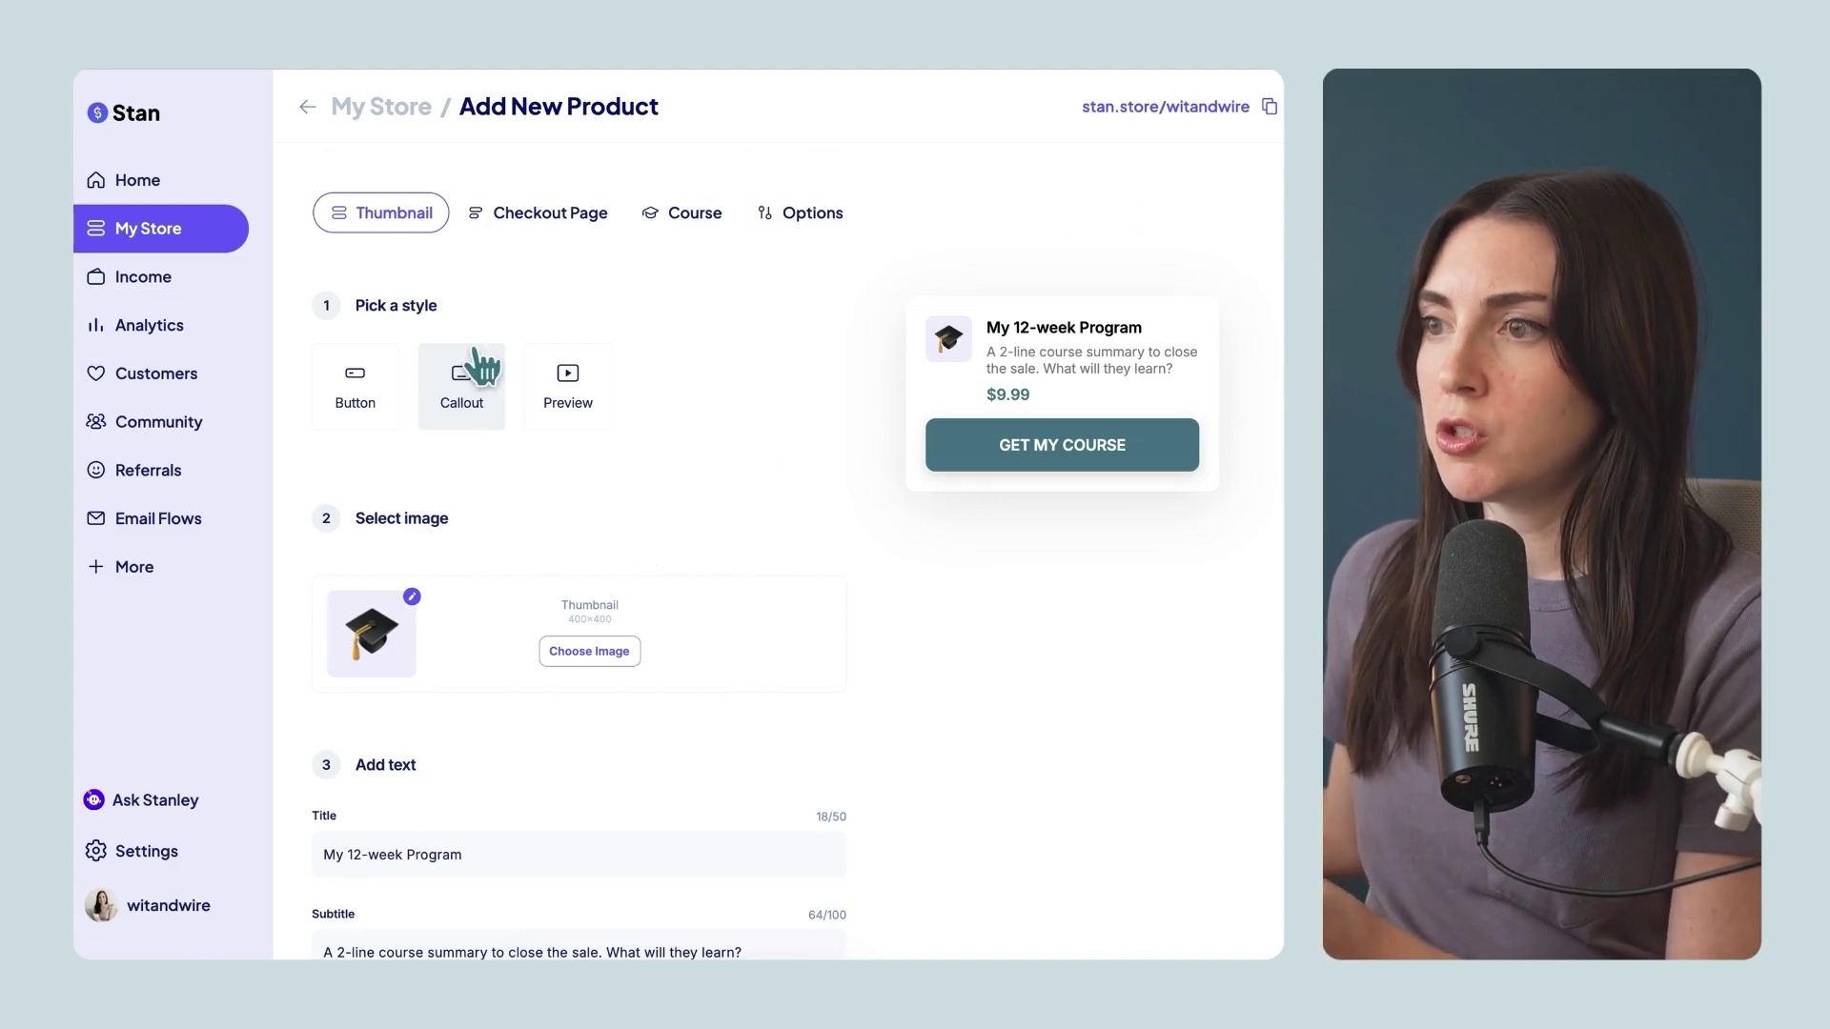
scroll(572, 410, down, 3)
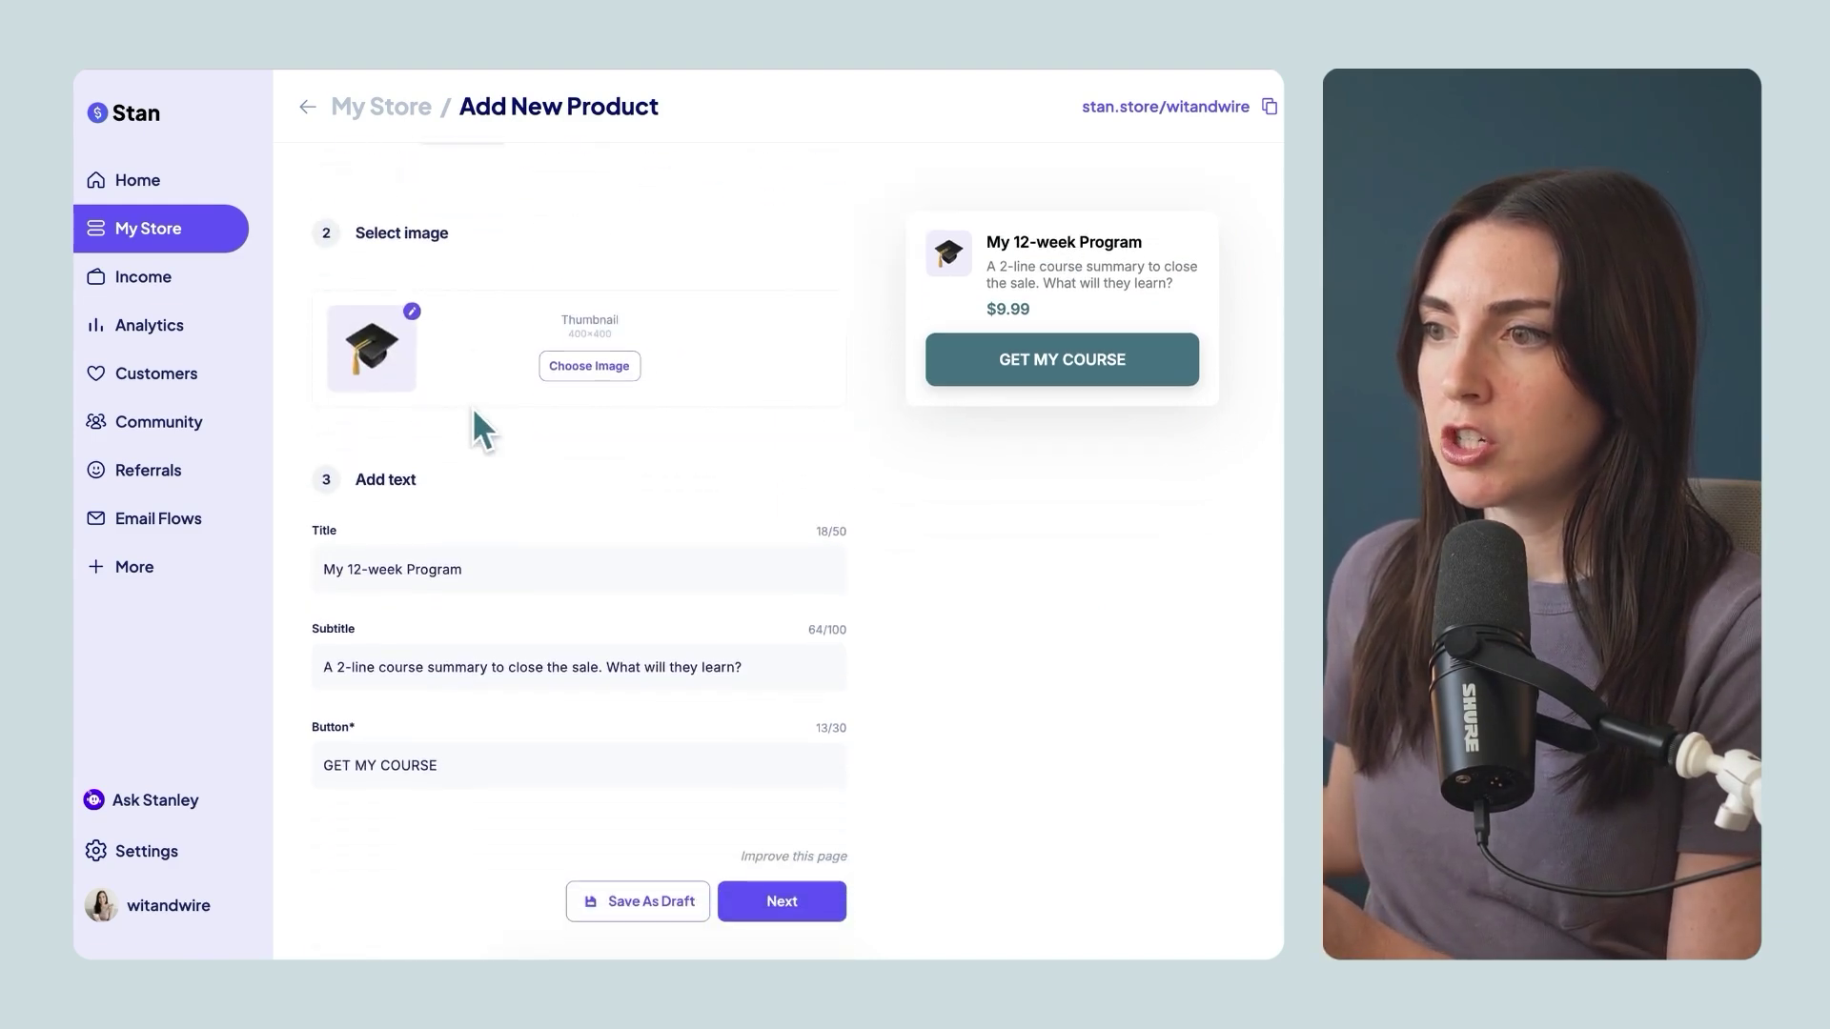
click(781, 903)
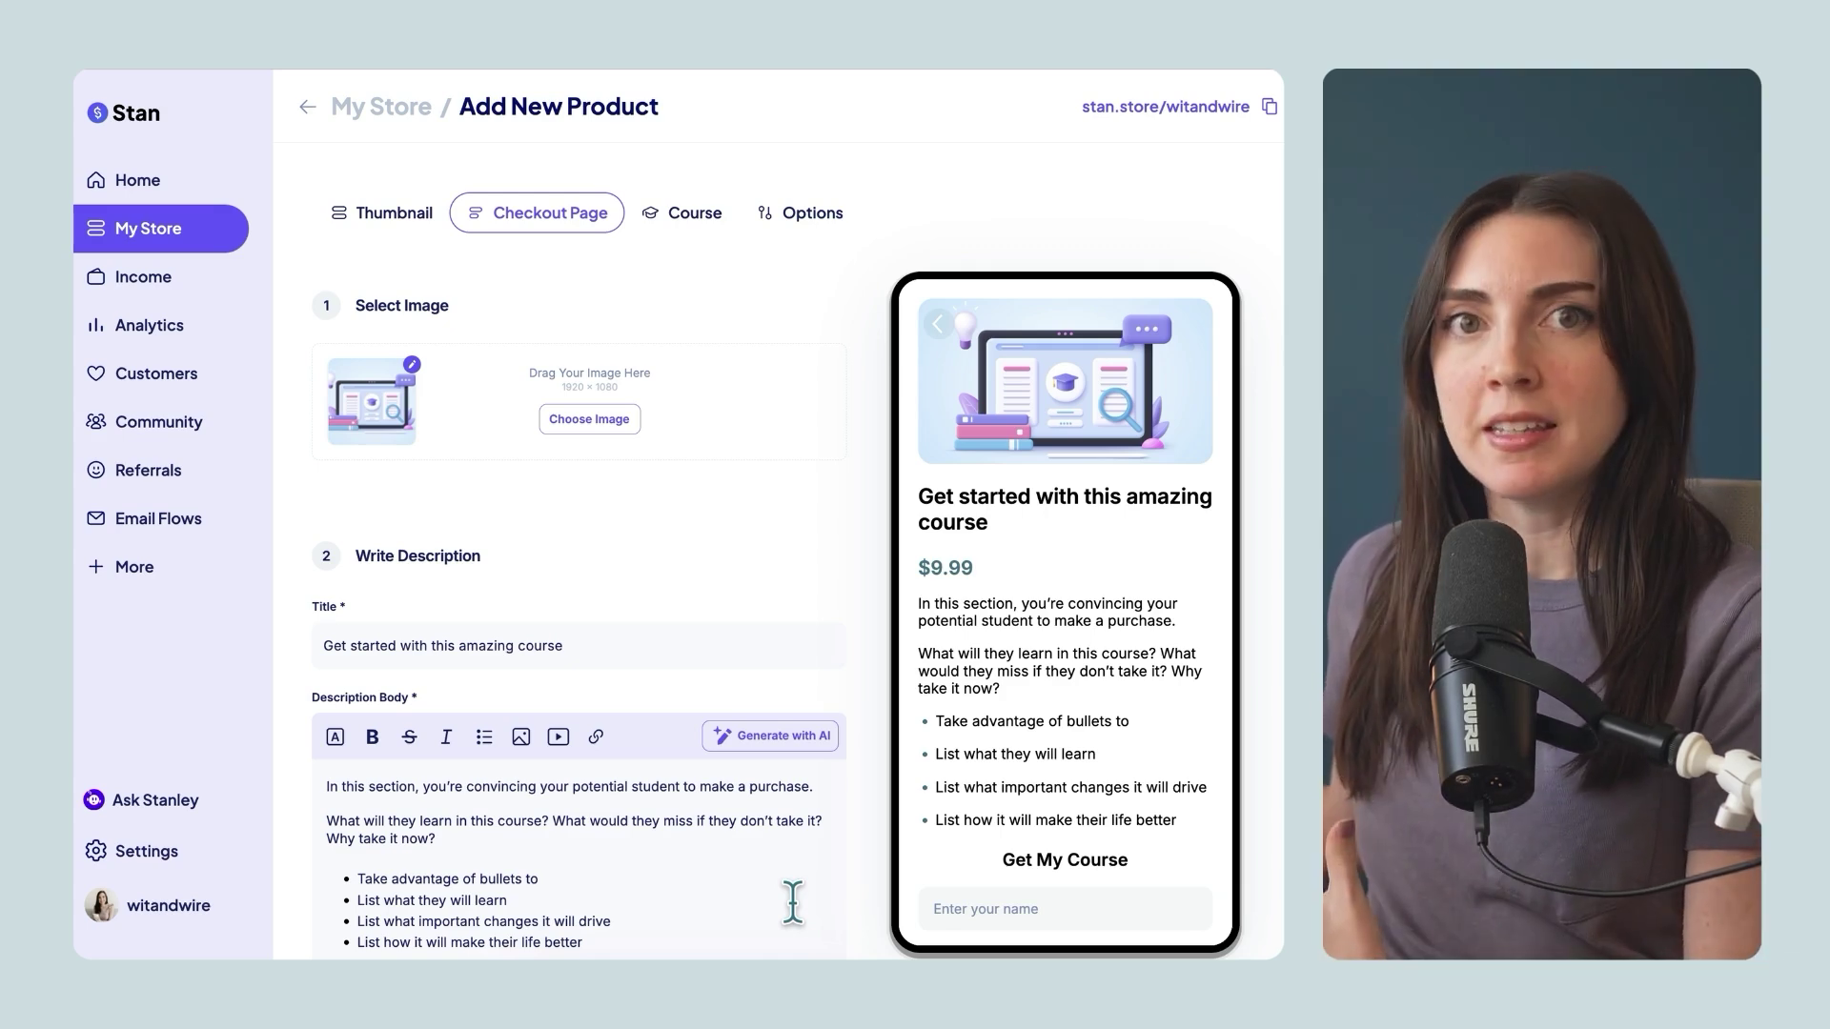
Replace the 9.99 course price with 100 and proceed to the Course modules step
scroll(877, 755, down, 4)
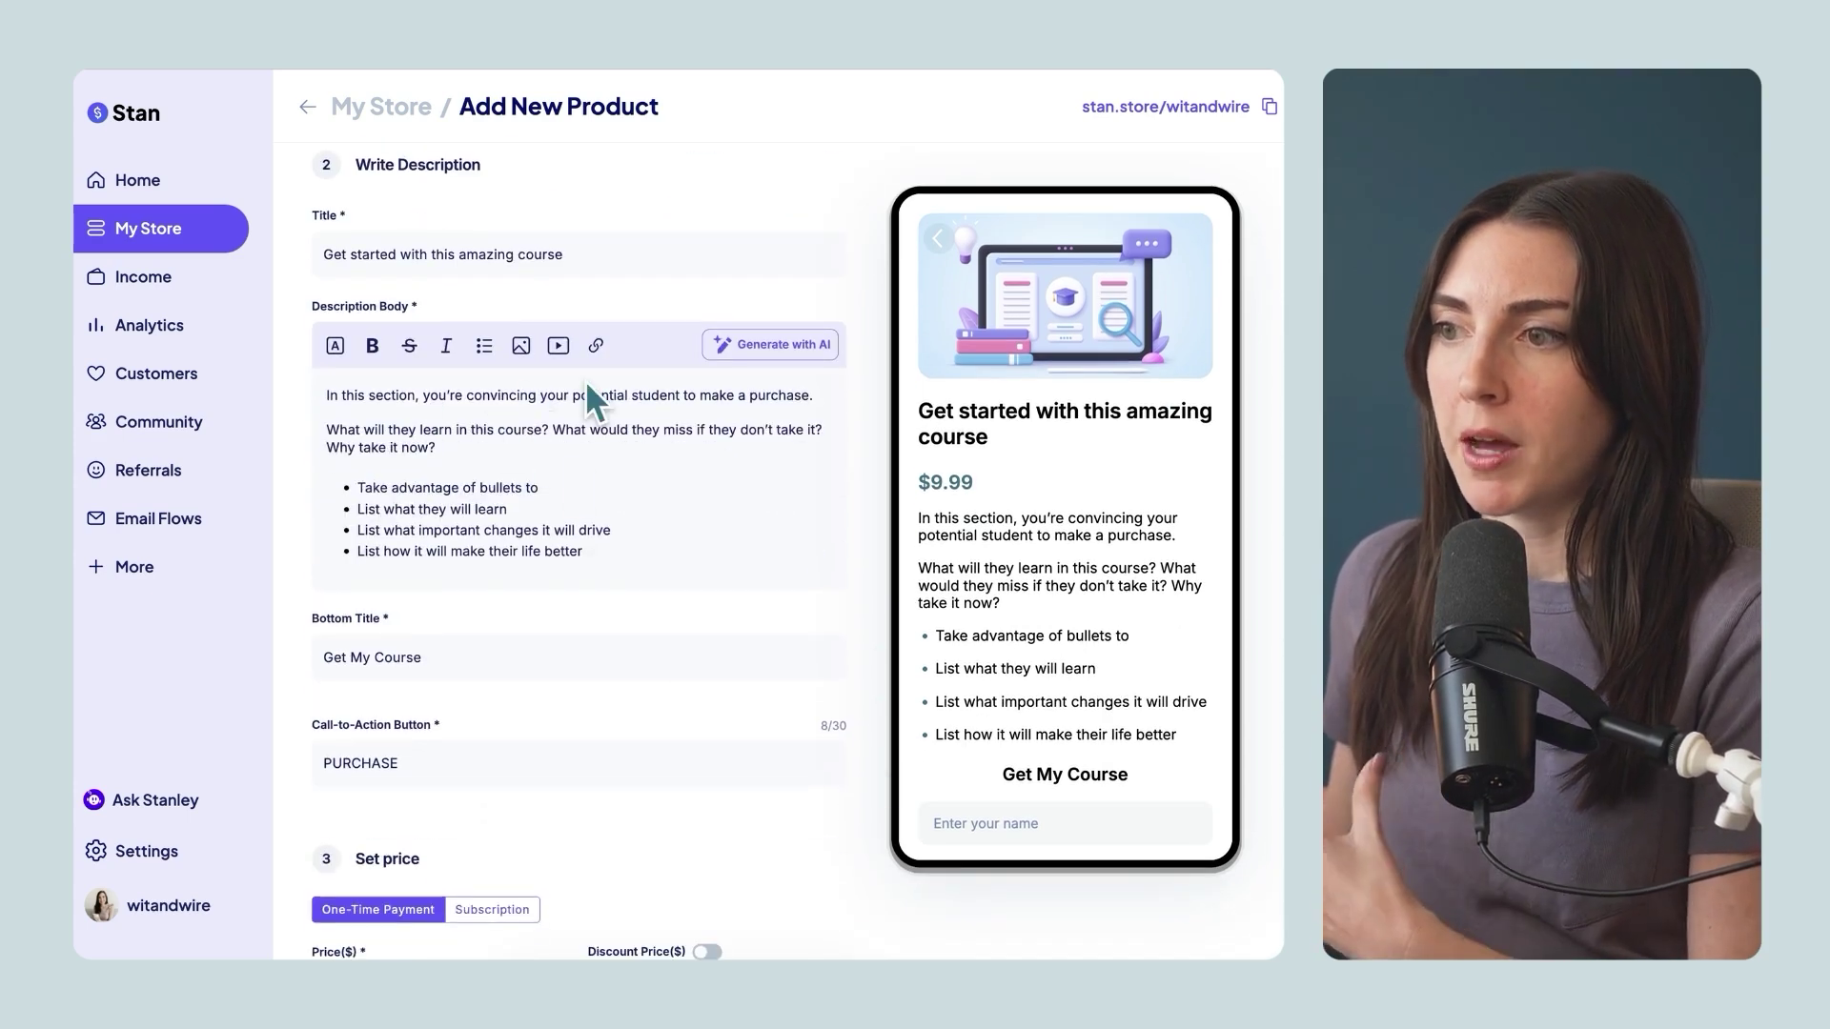
scroll(586, 380, down, 4)
click(492, 639)
double_click(492, 639)
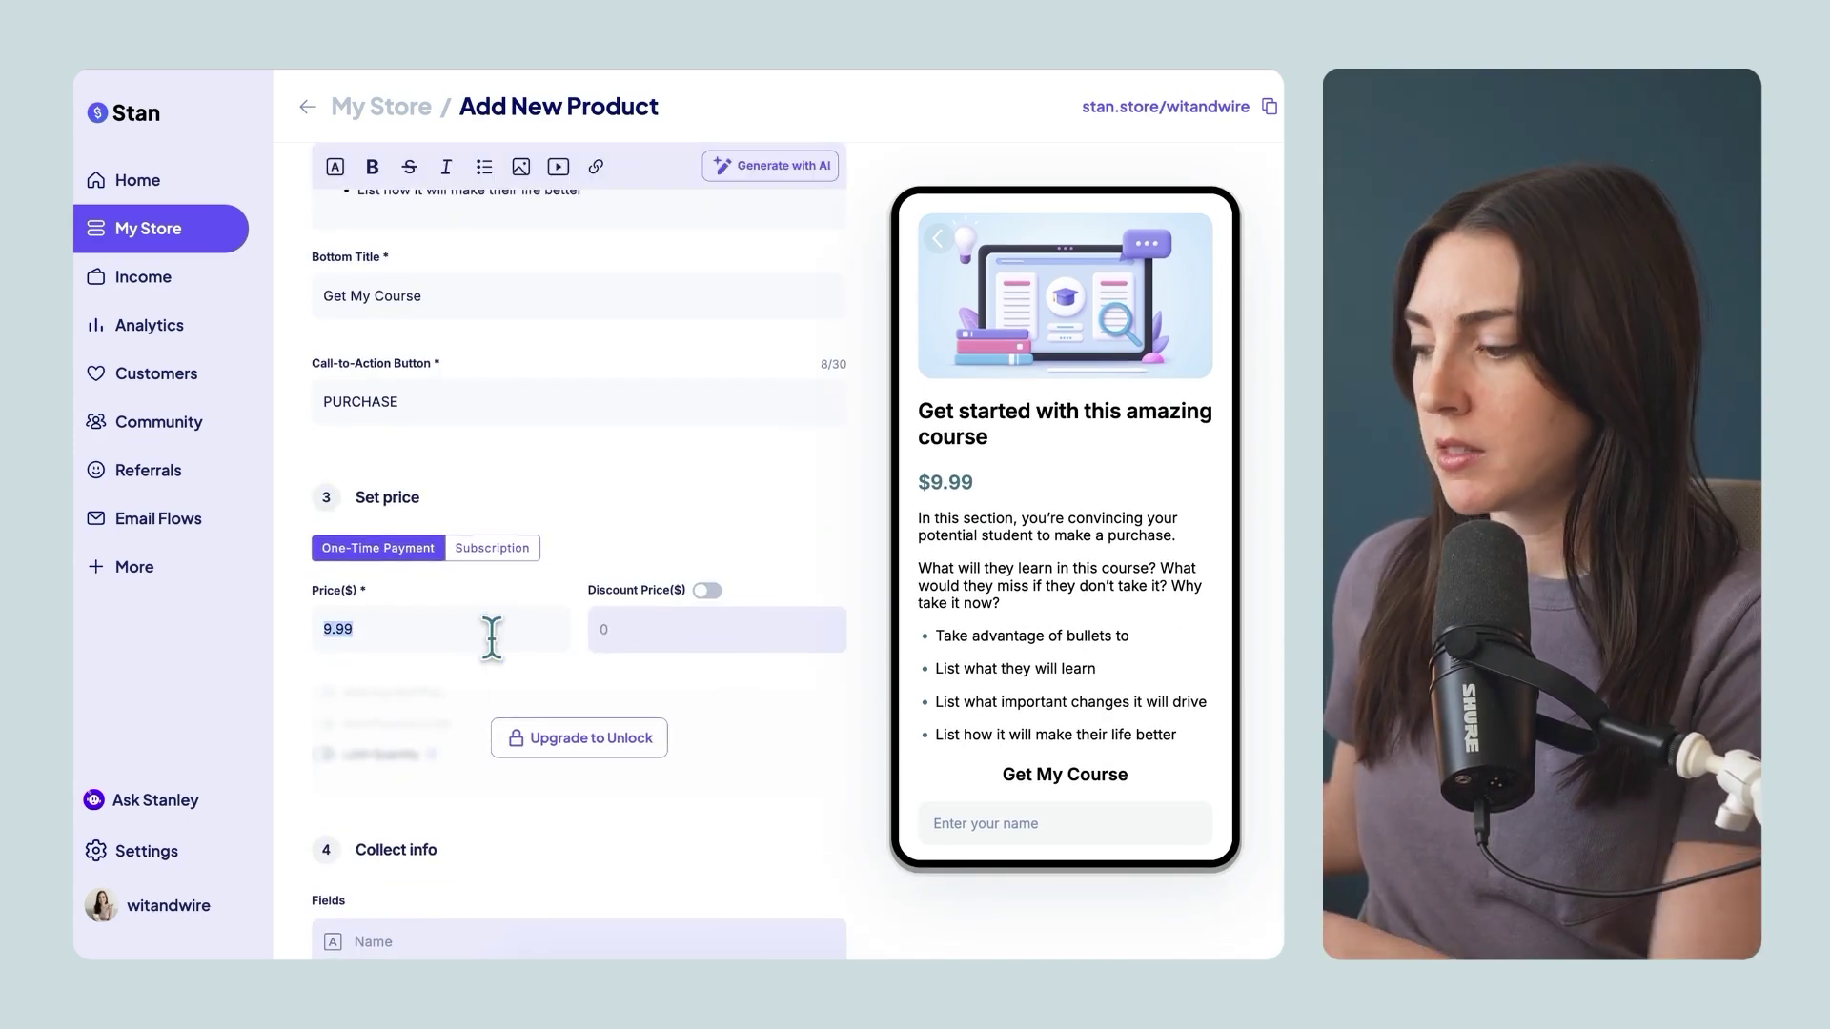
text(100)
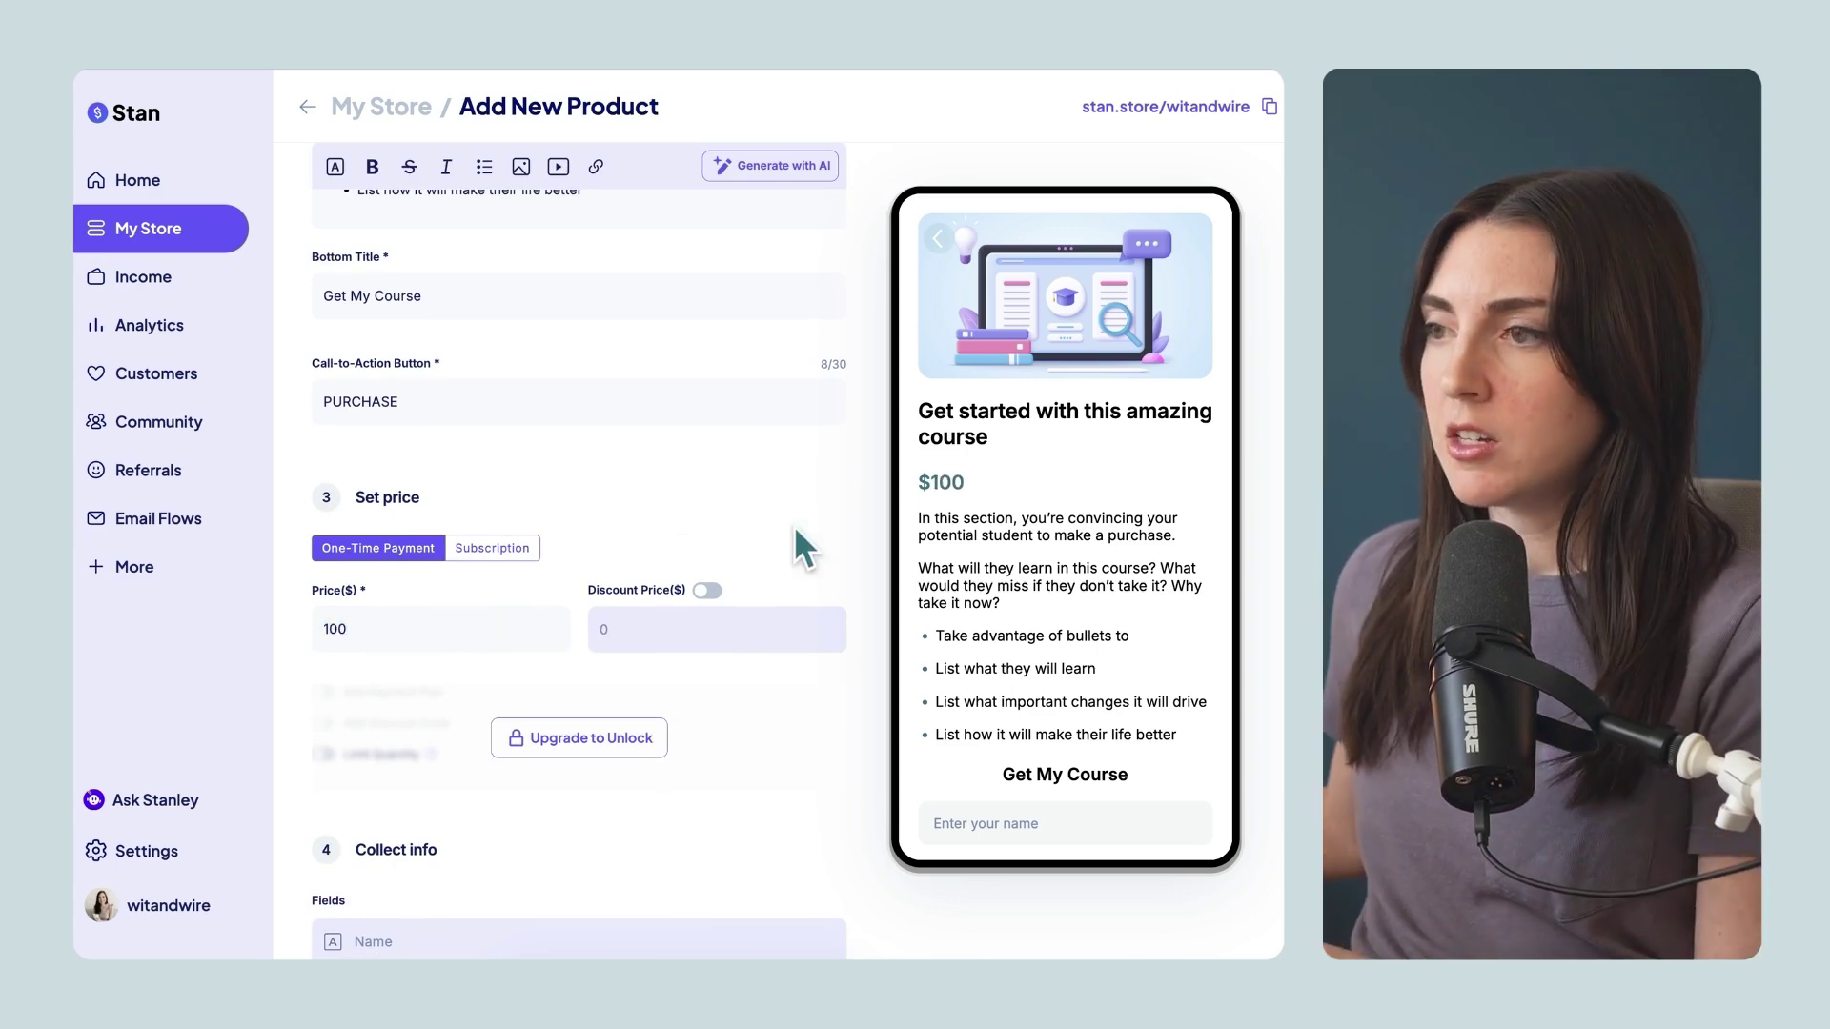
scroll(825, 530, down, 4)
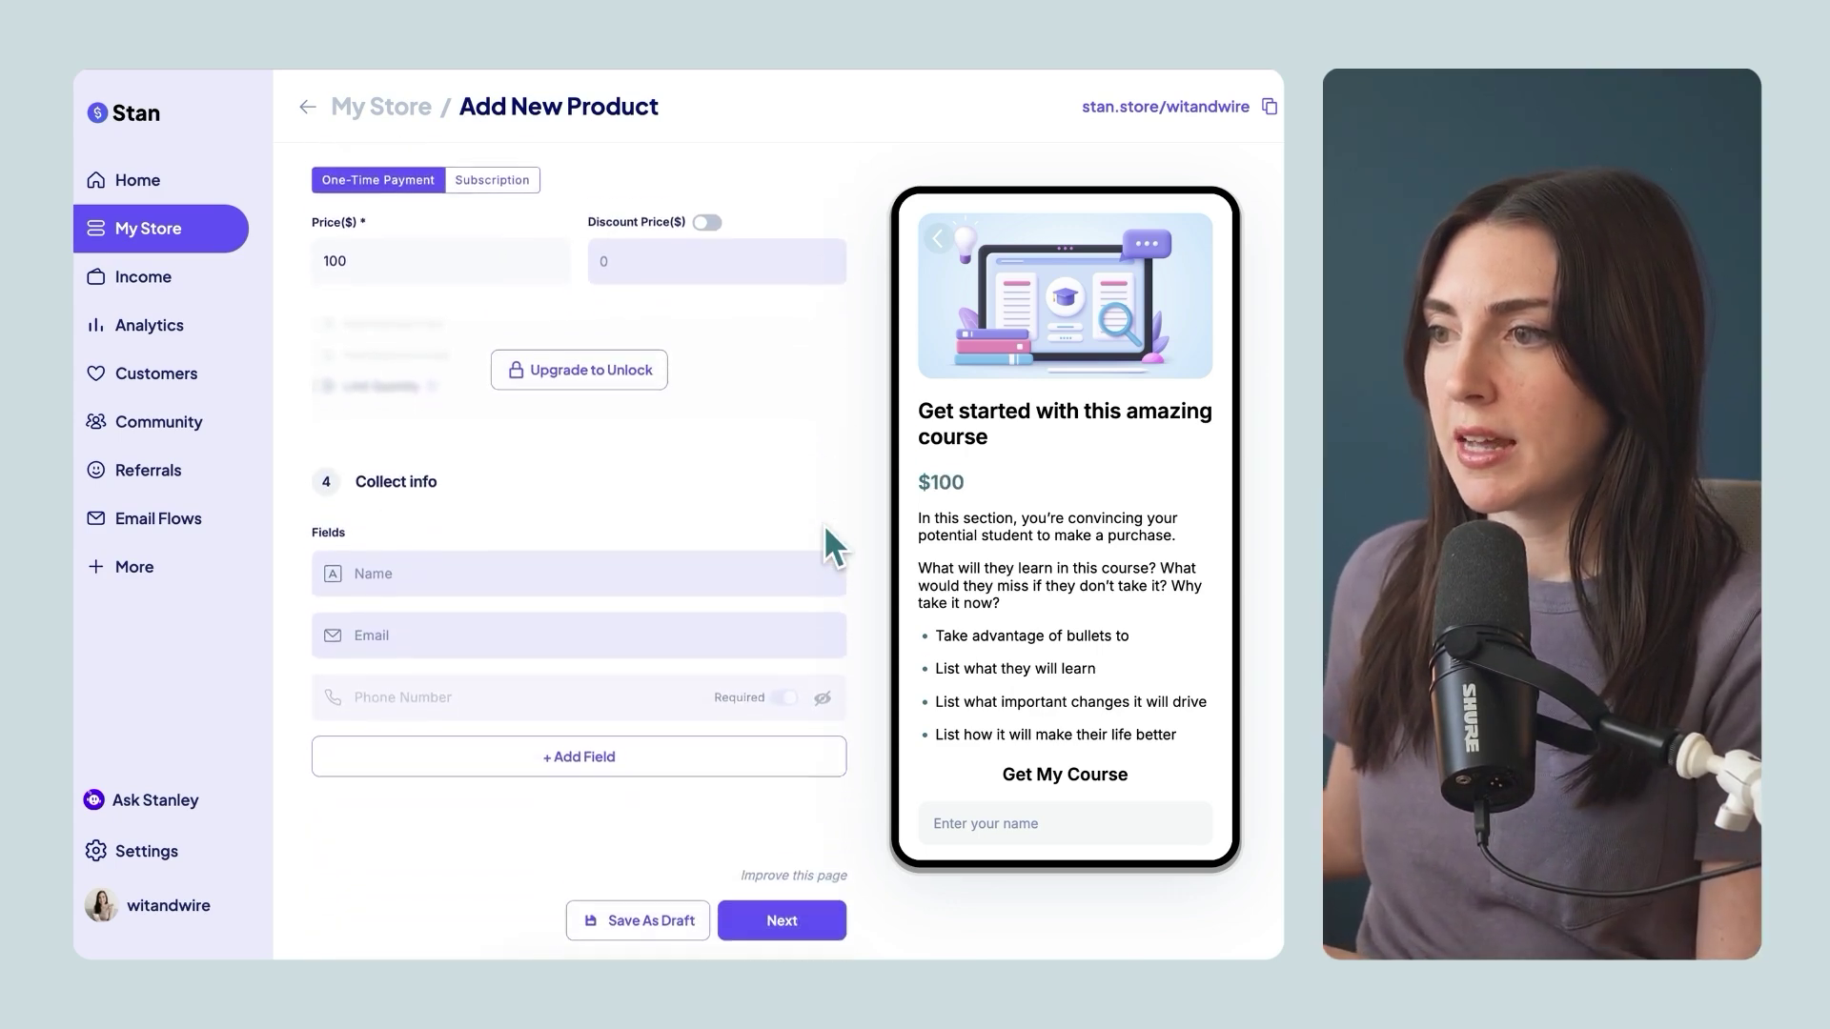
click(815, 901)
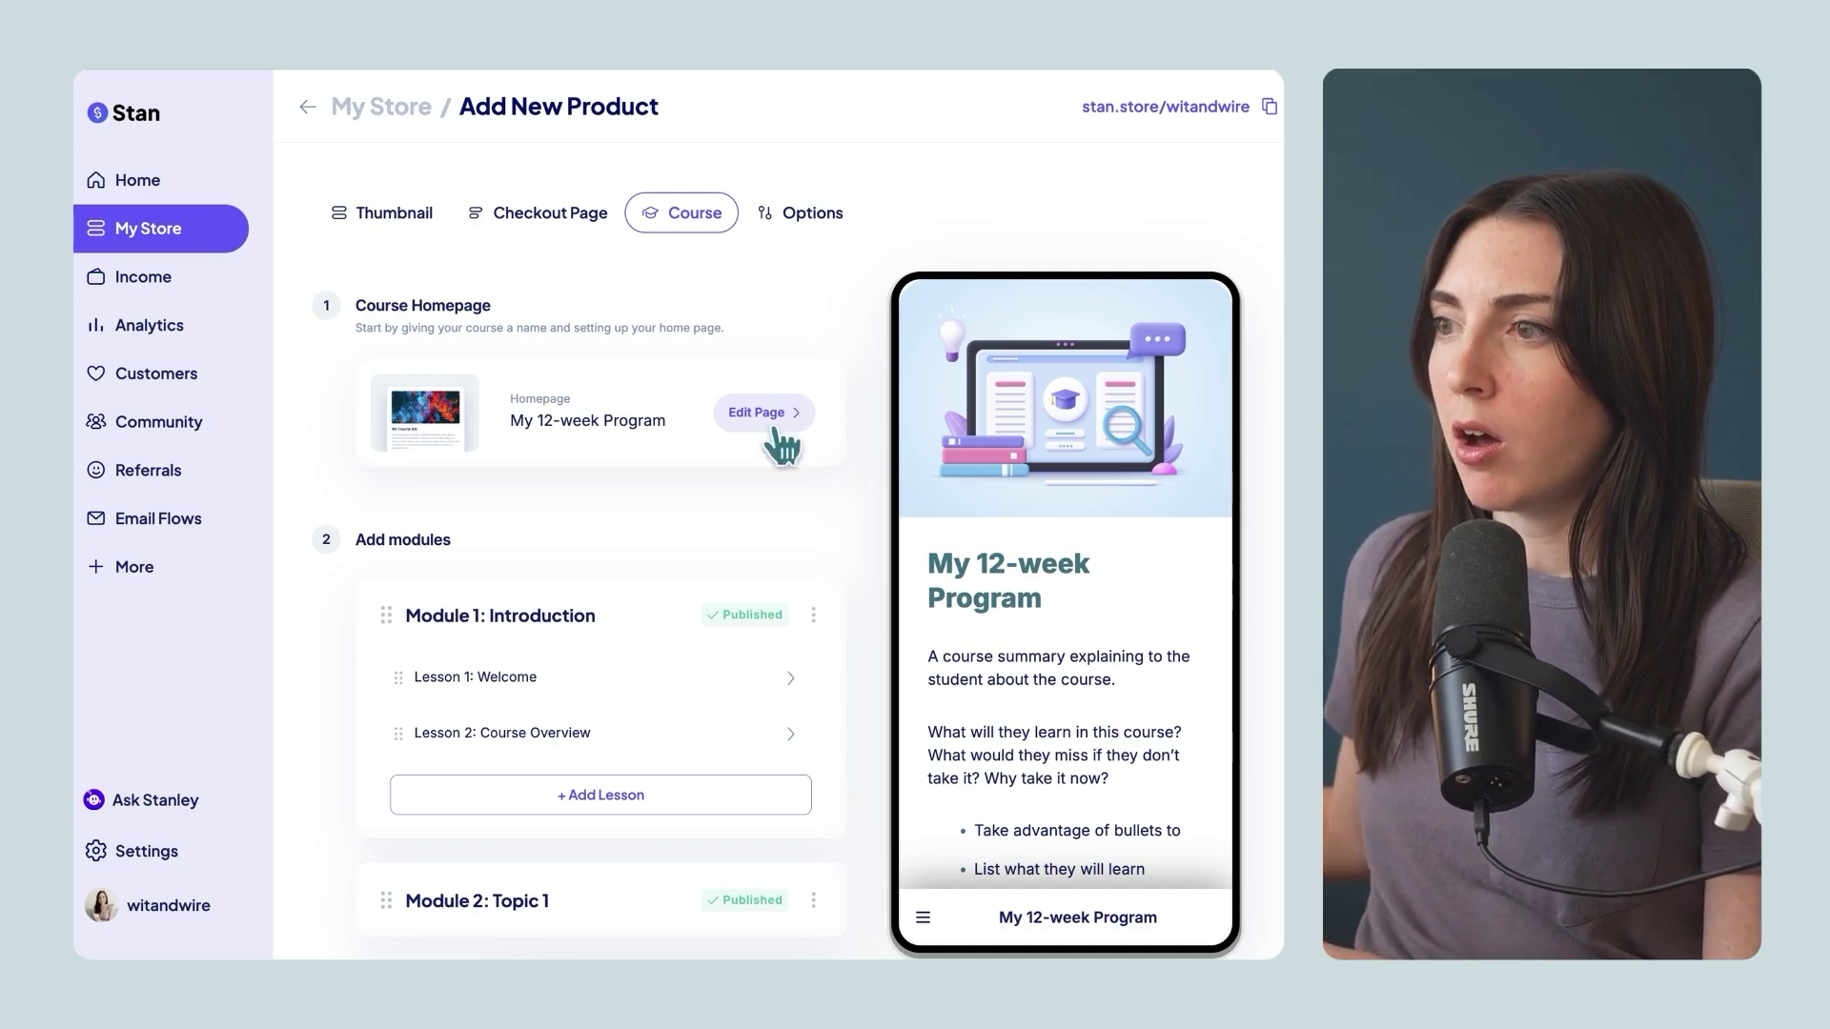
scroll(874, 471, down, 3)
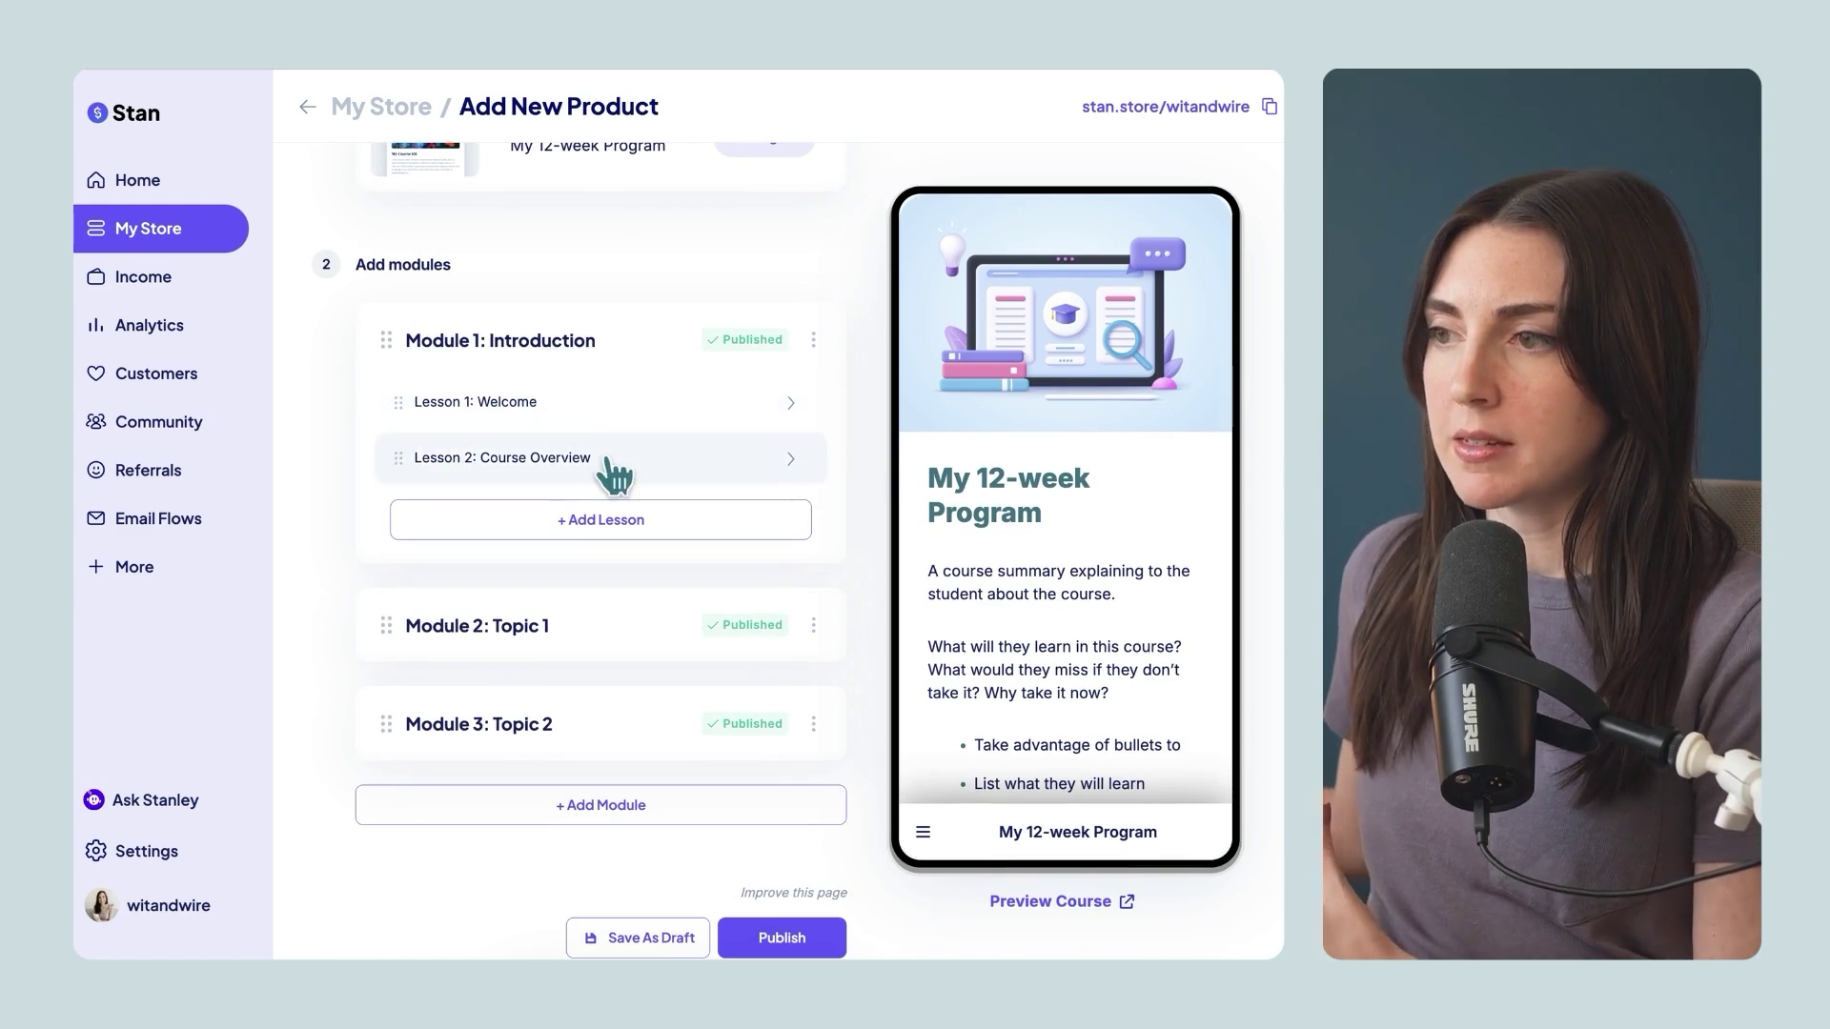
Preview the course as a student, stepping from Lesson 1: Welcome through Lesson 3: The Solution
click(1047, 910)
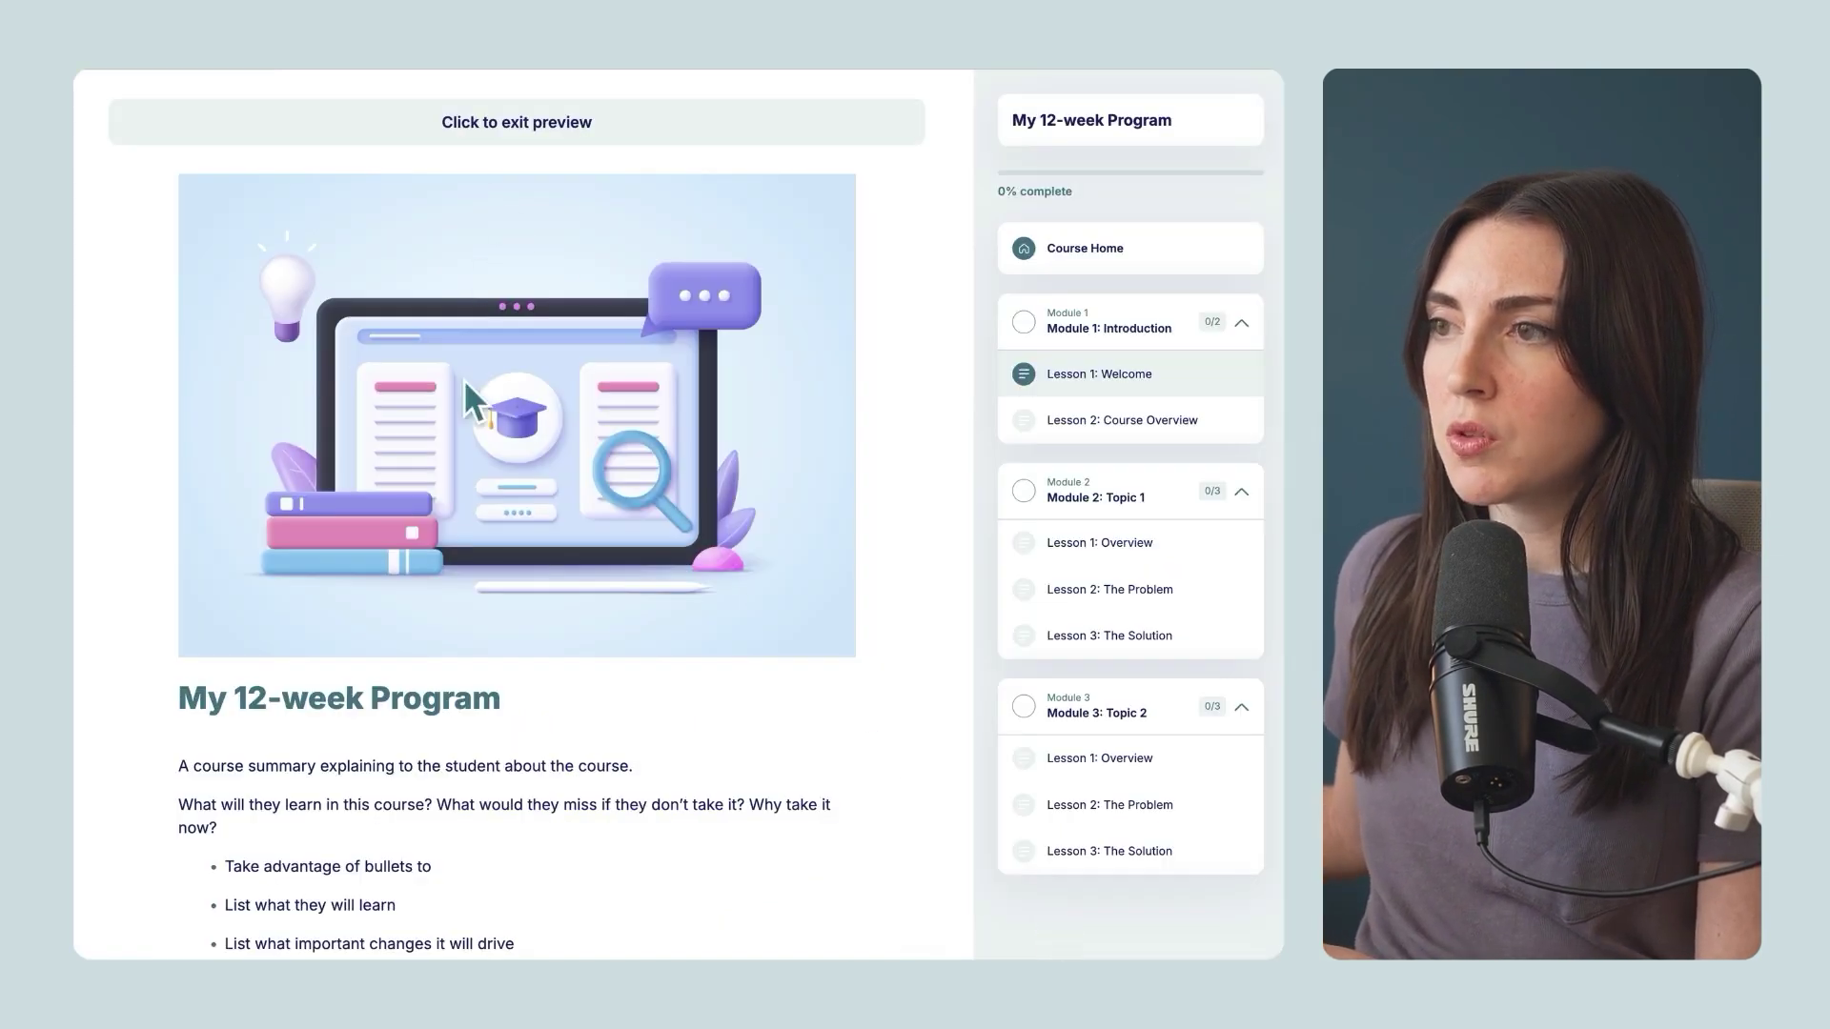
scroll(461, 396, down, 3)
scroll(450, 492, up, 3)
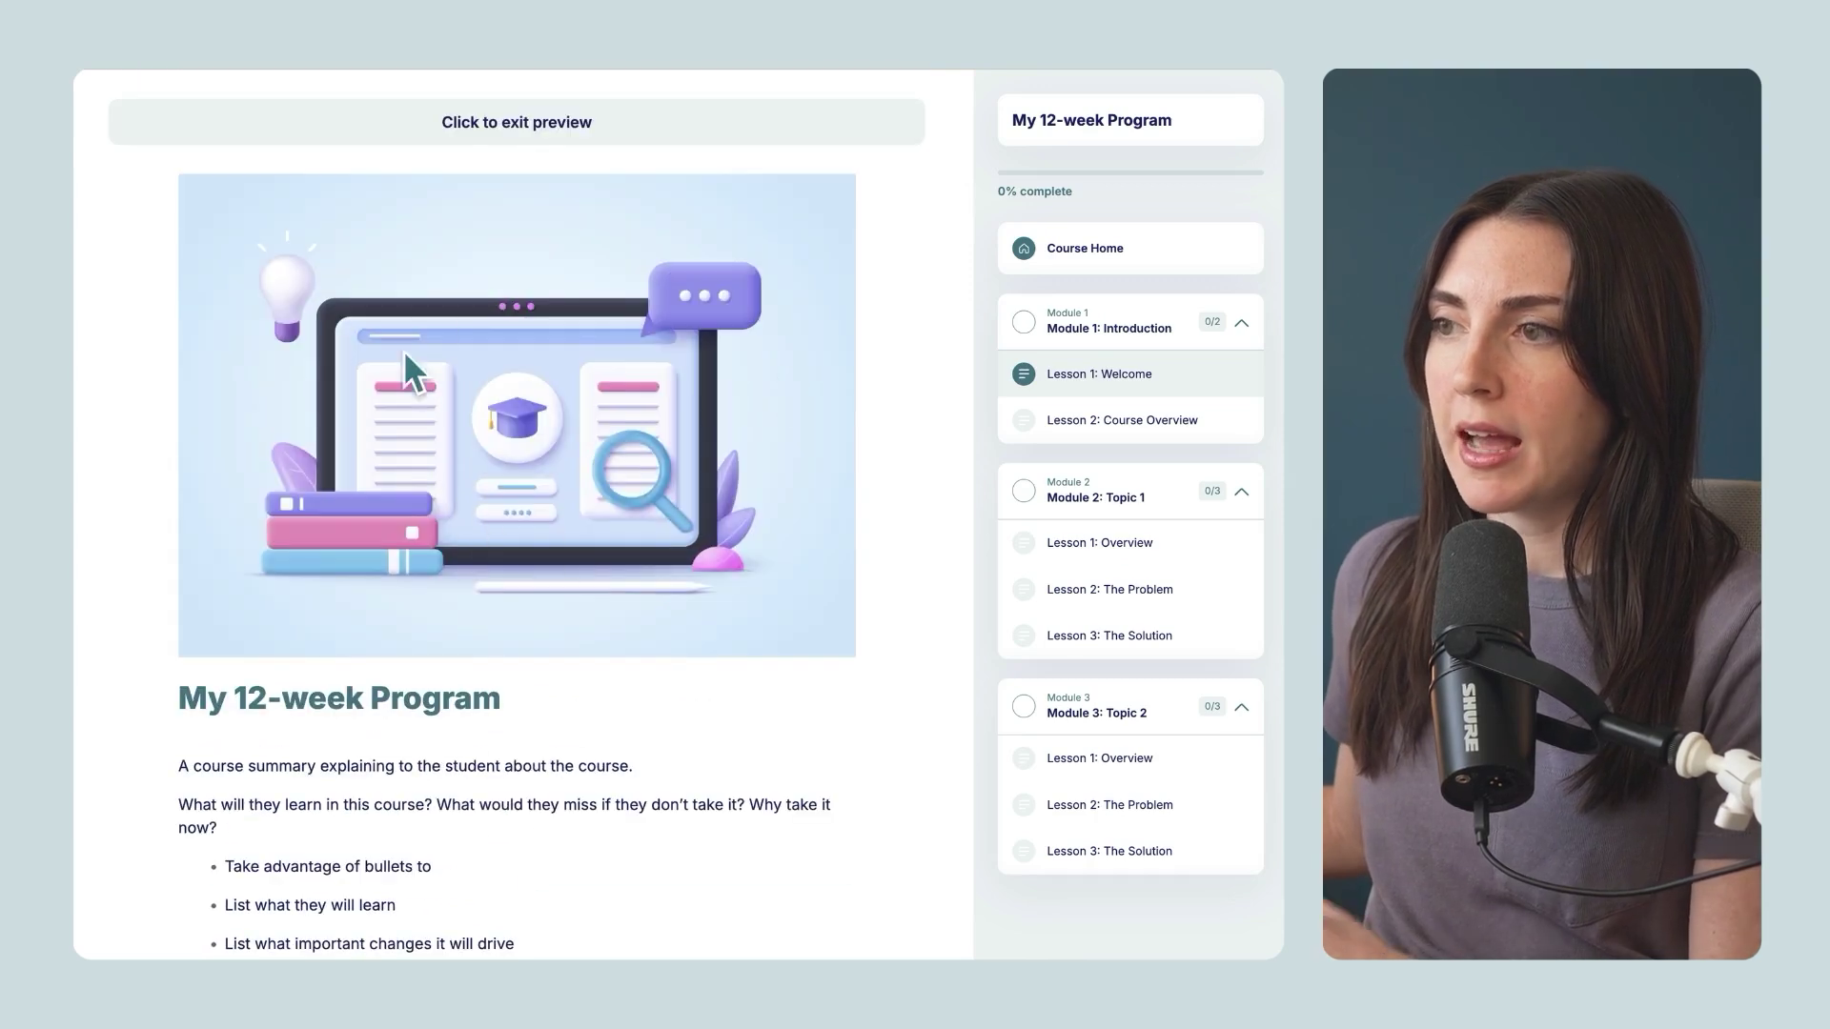
scroll(478, 460, down, 3)
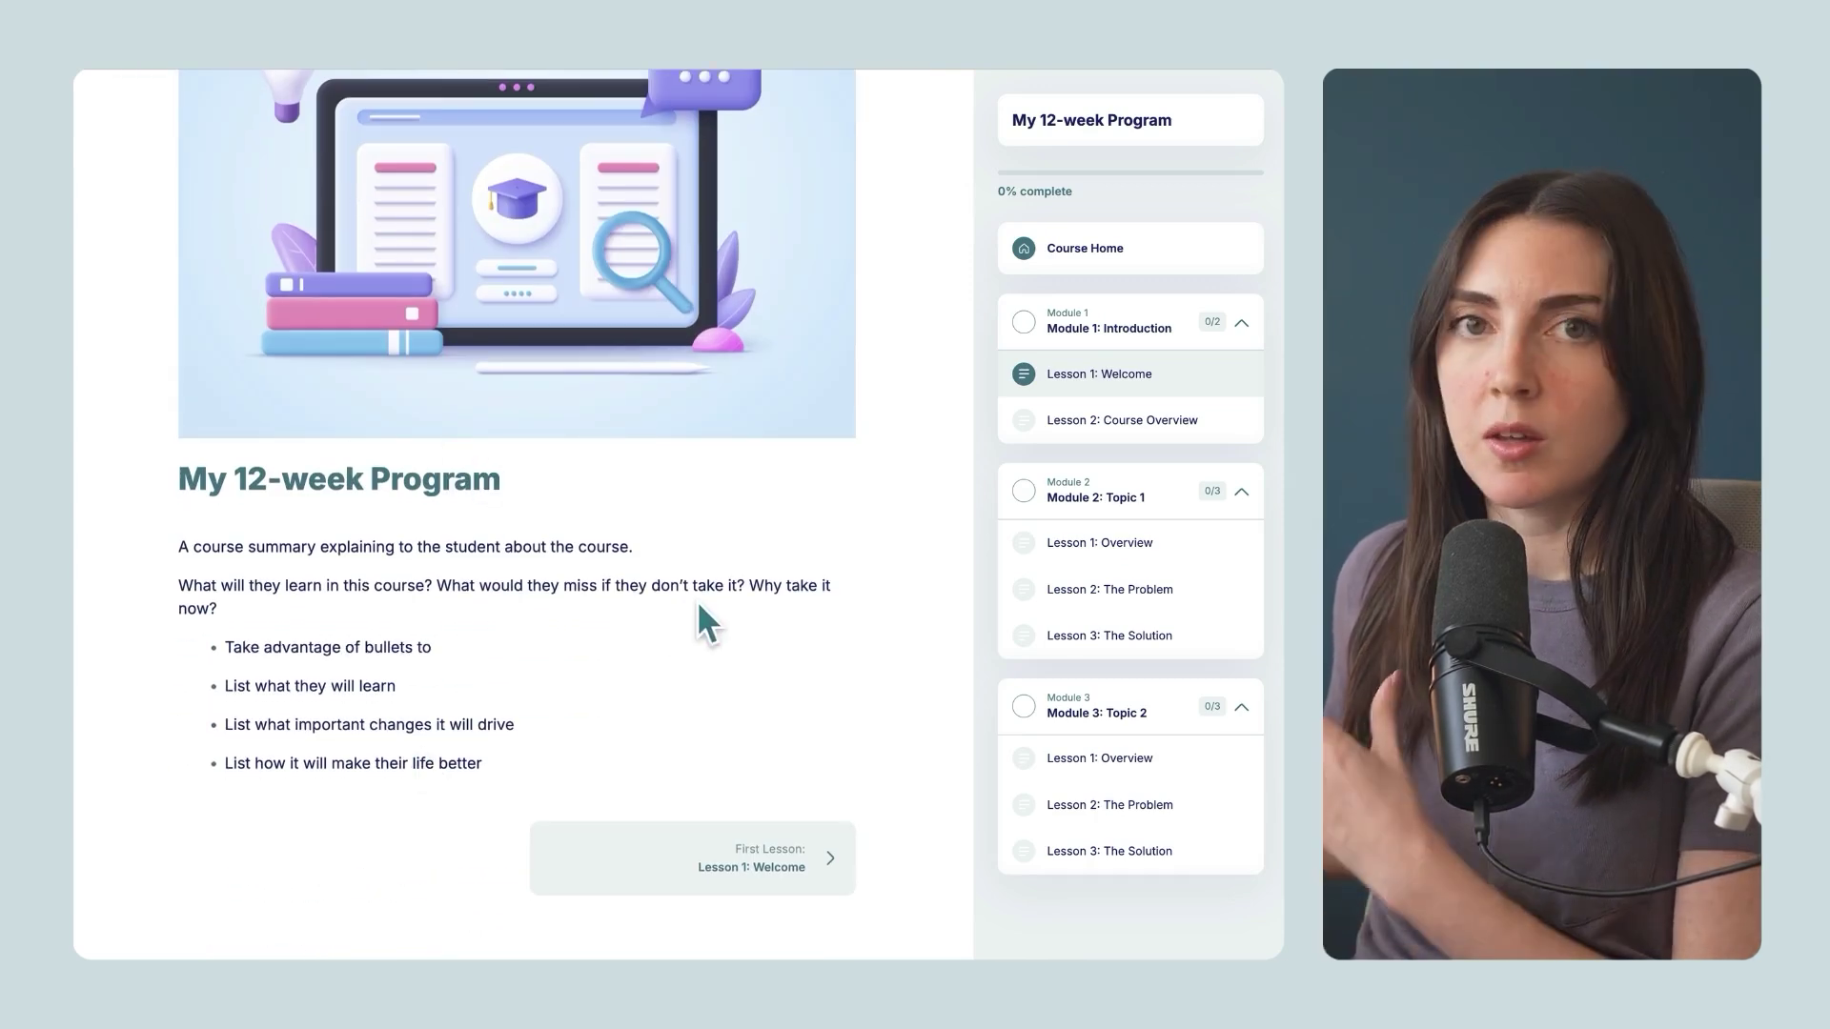
scroll(697, 605, up, 3)
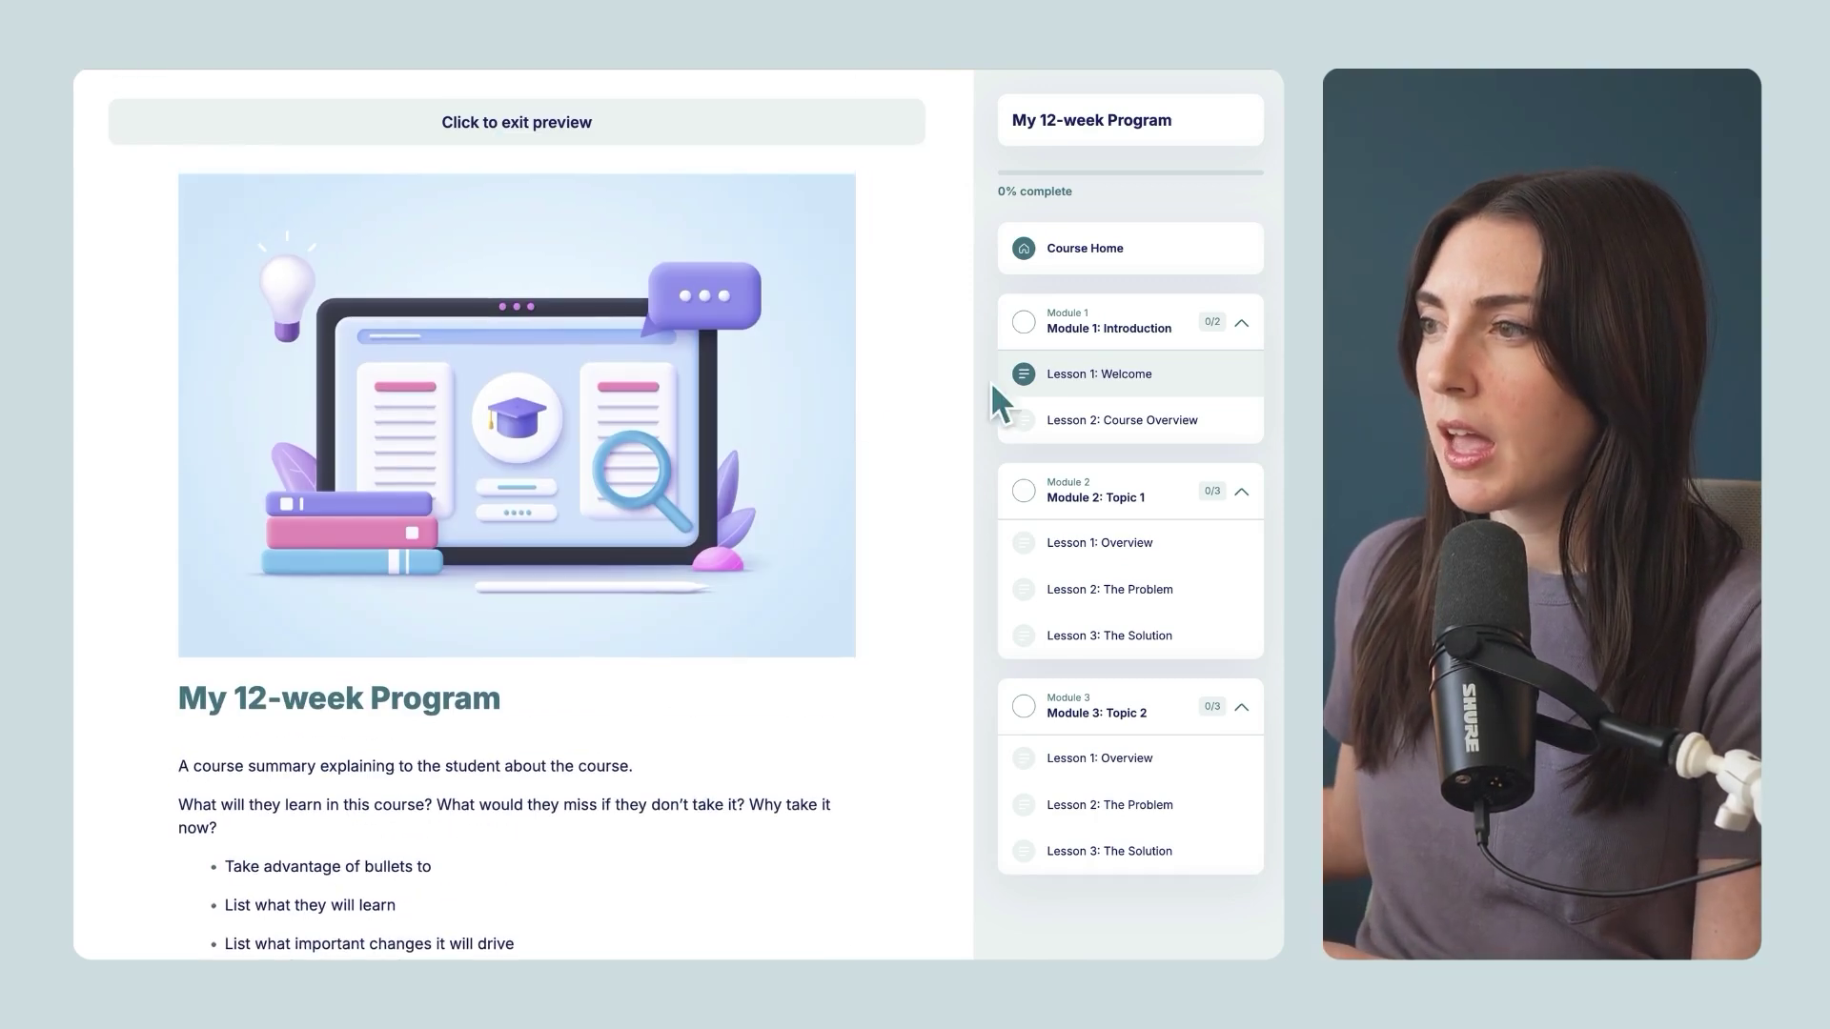
click(1134, 382)
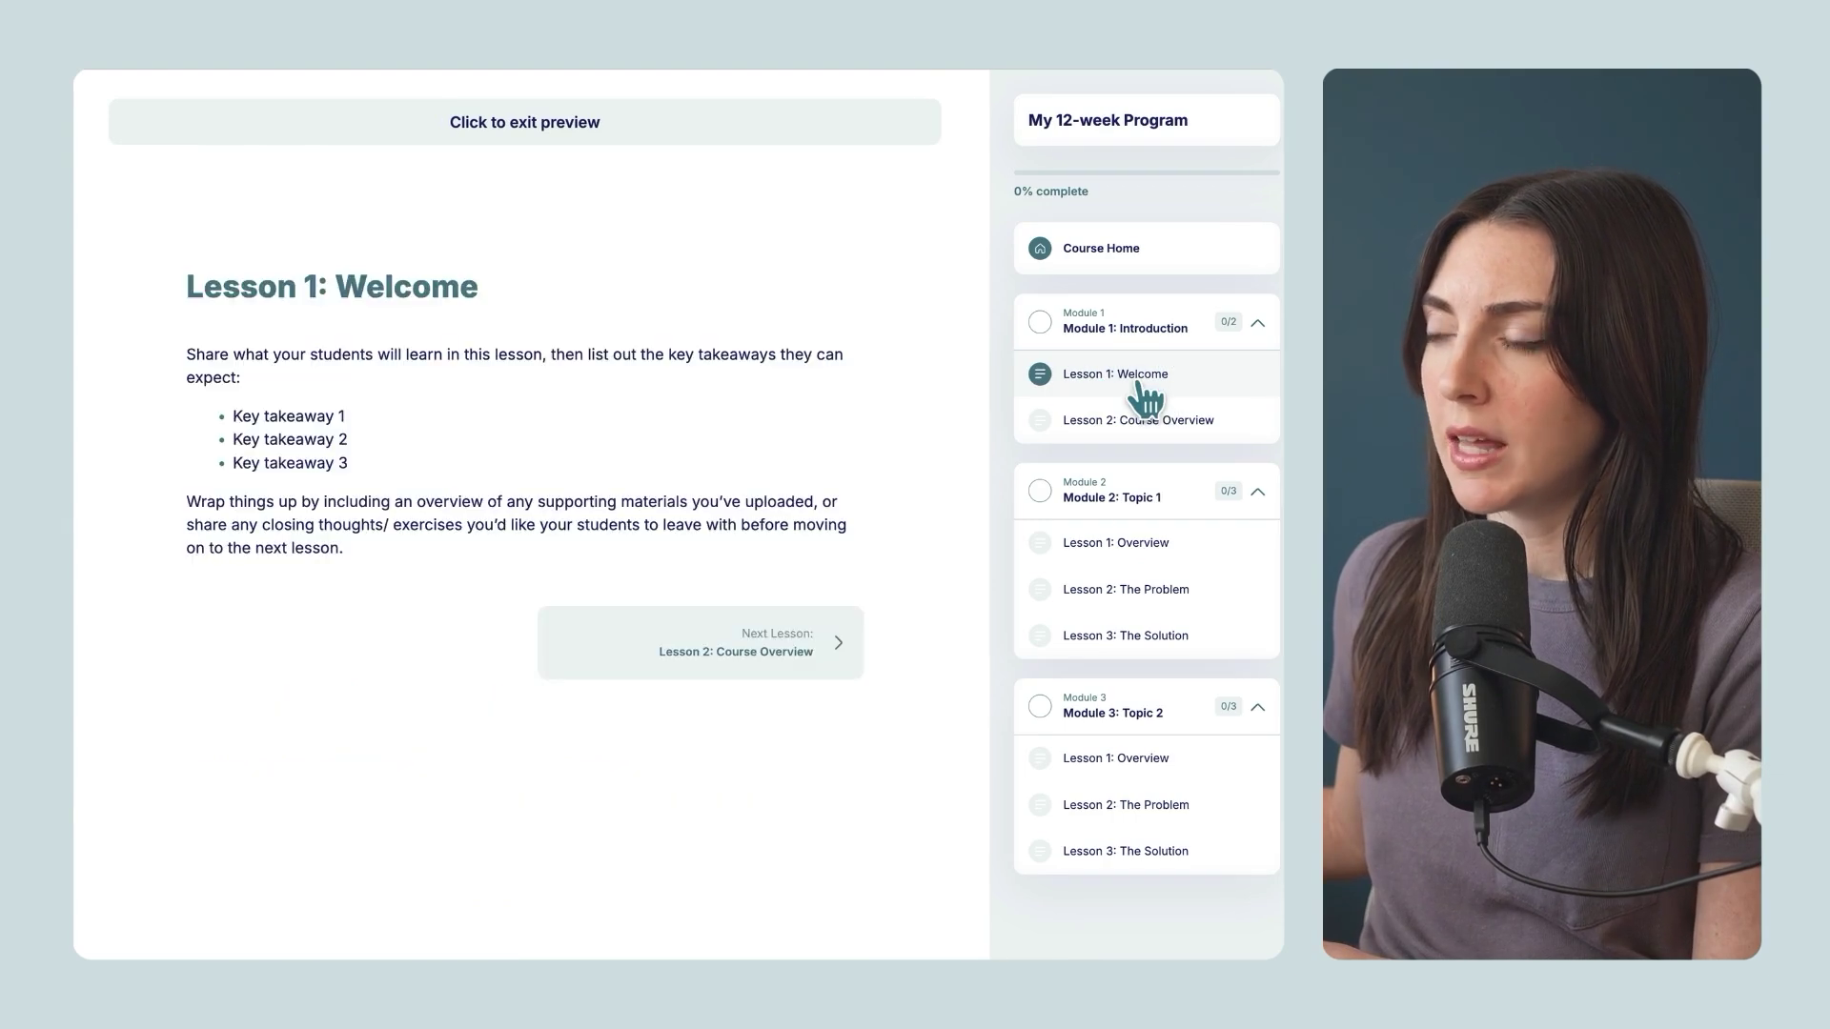
click(1151, 434)
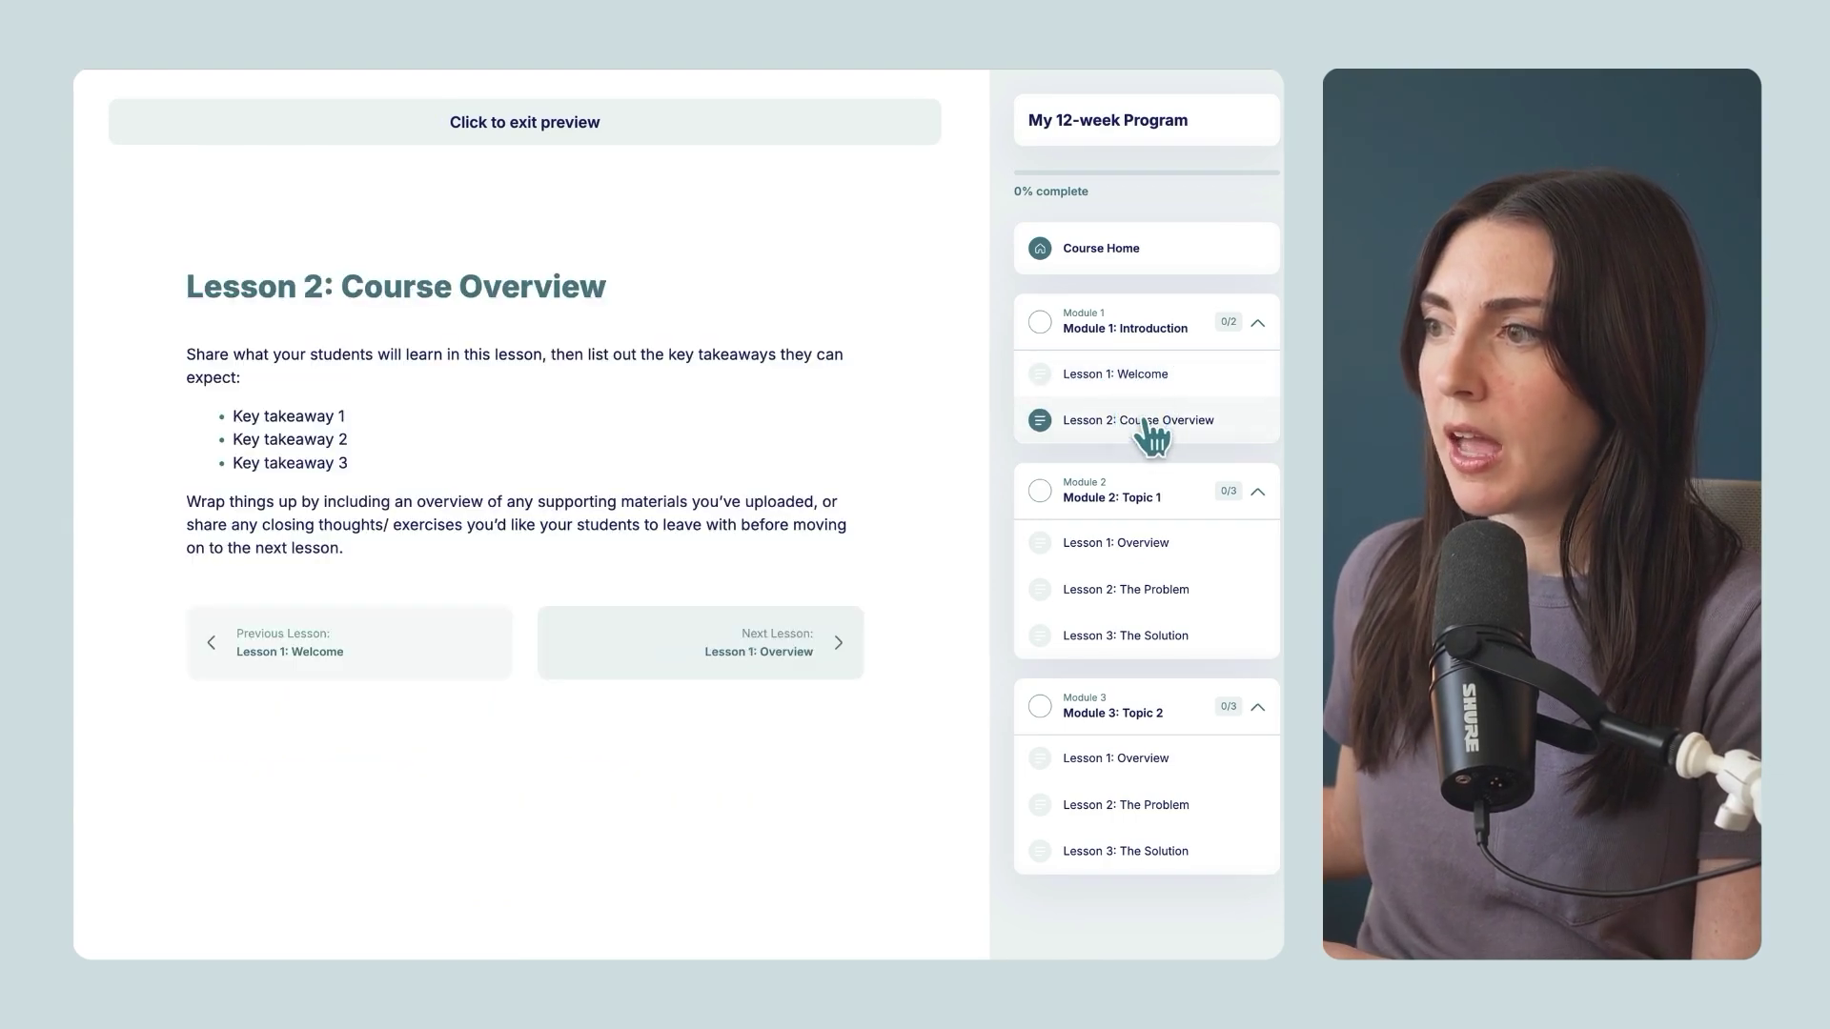
click(783, 644)
click(785, 645)
click(786, 646)
click(787, 646)
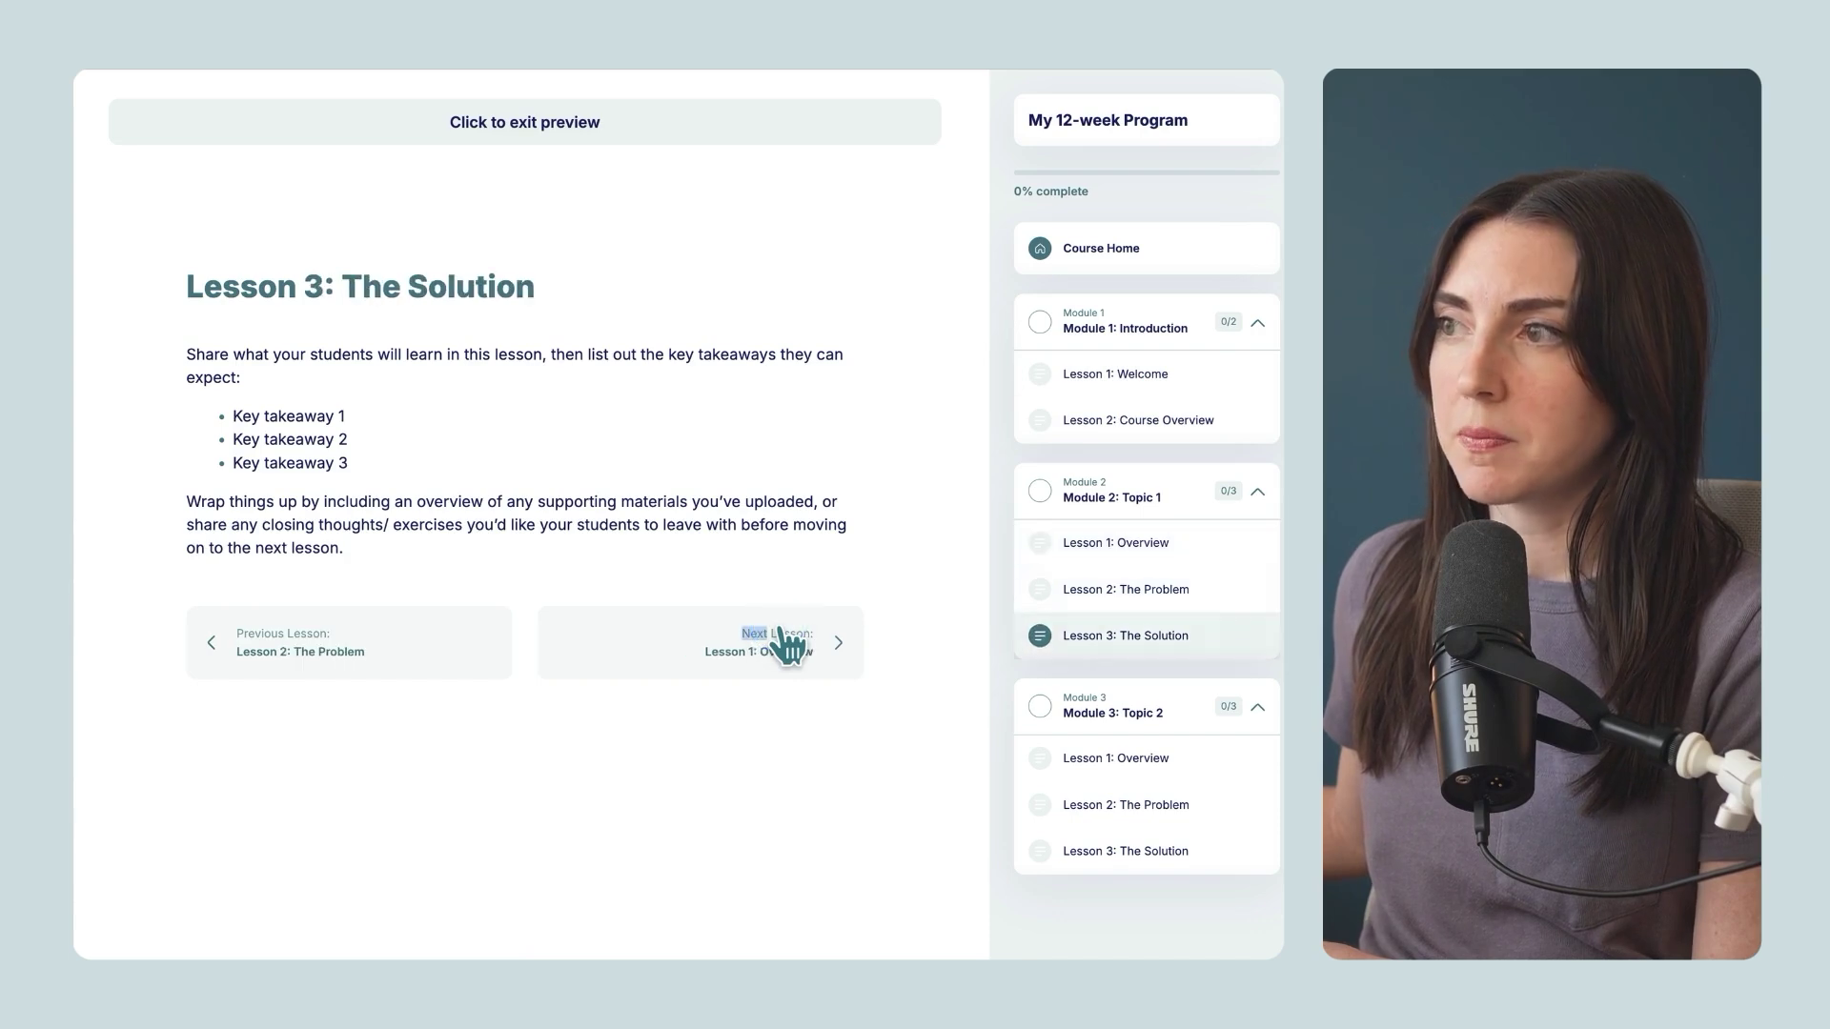
Exit the preview and add a new Brainstorm lead magnets lesson to Module 1
click(606, 138)
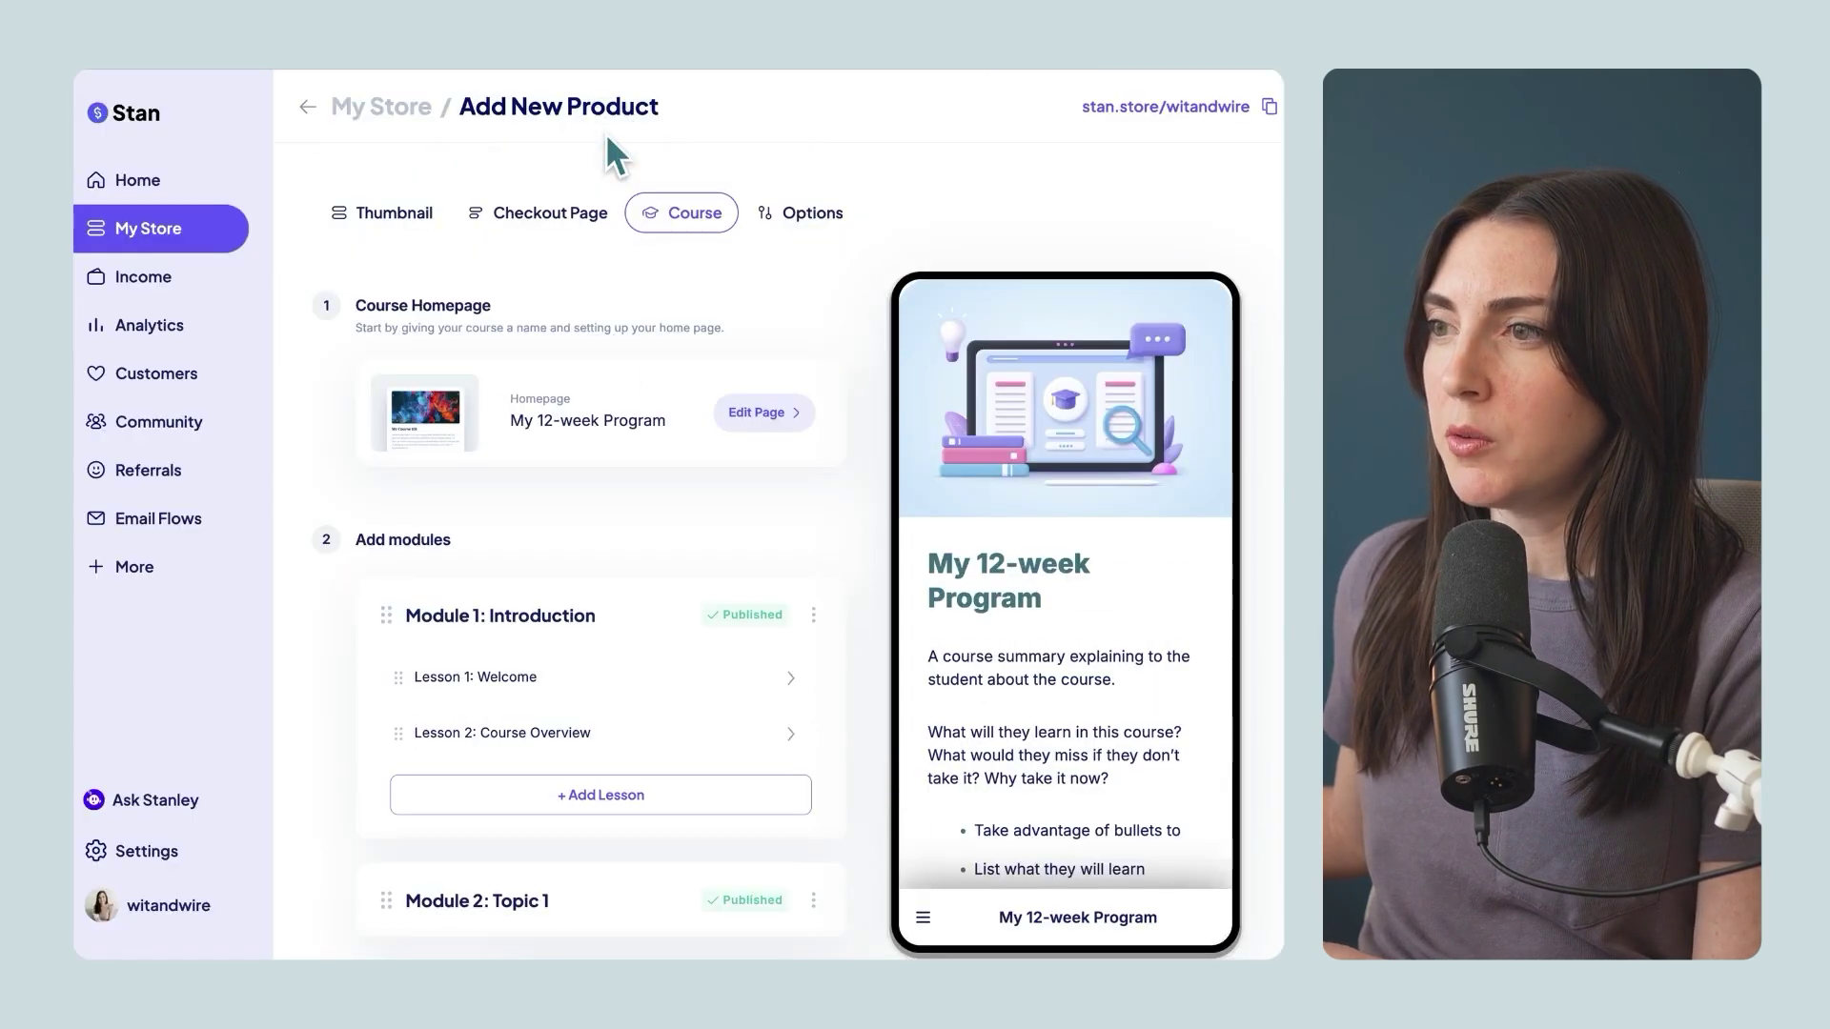
scroll(791, 548, down, 1)
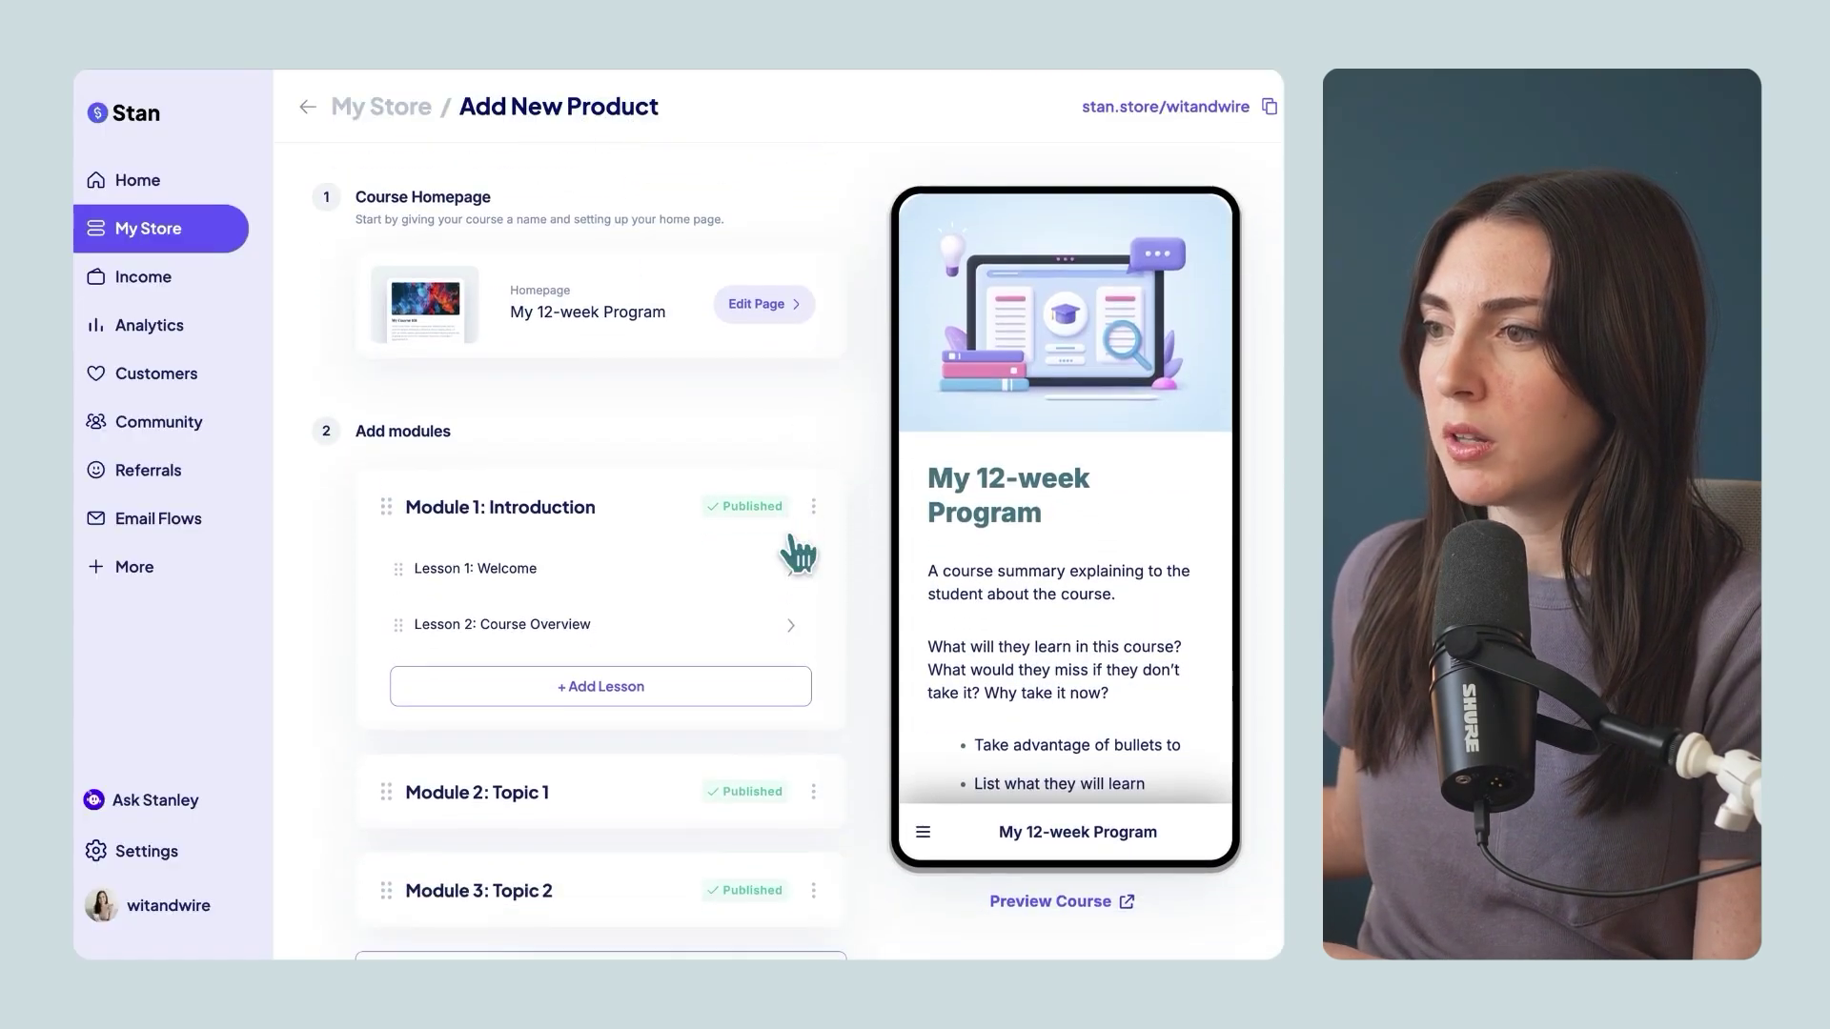
click(800, 689)
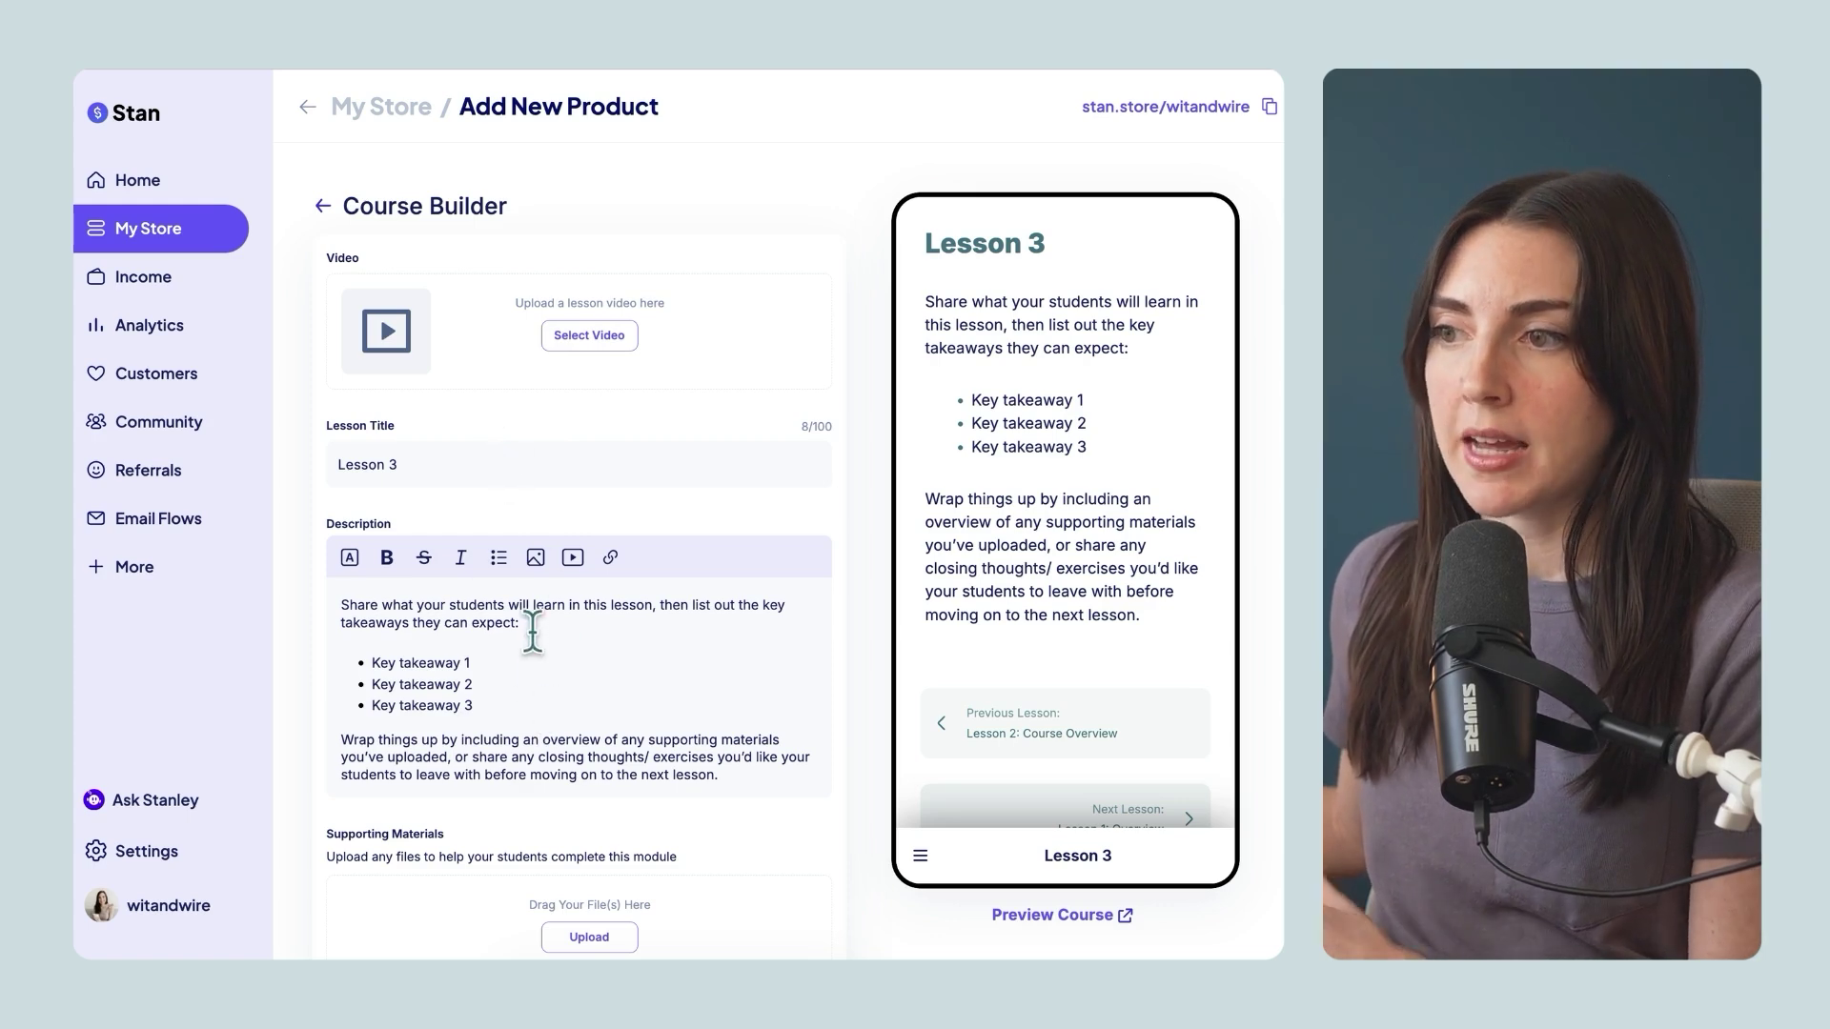
Review the Course Builder form and publish the course with the new lesson
scroll(532, 632, down, 2)
scroll(532, 632, down, 1)
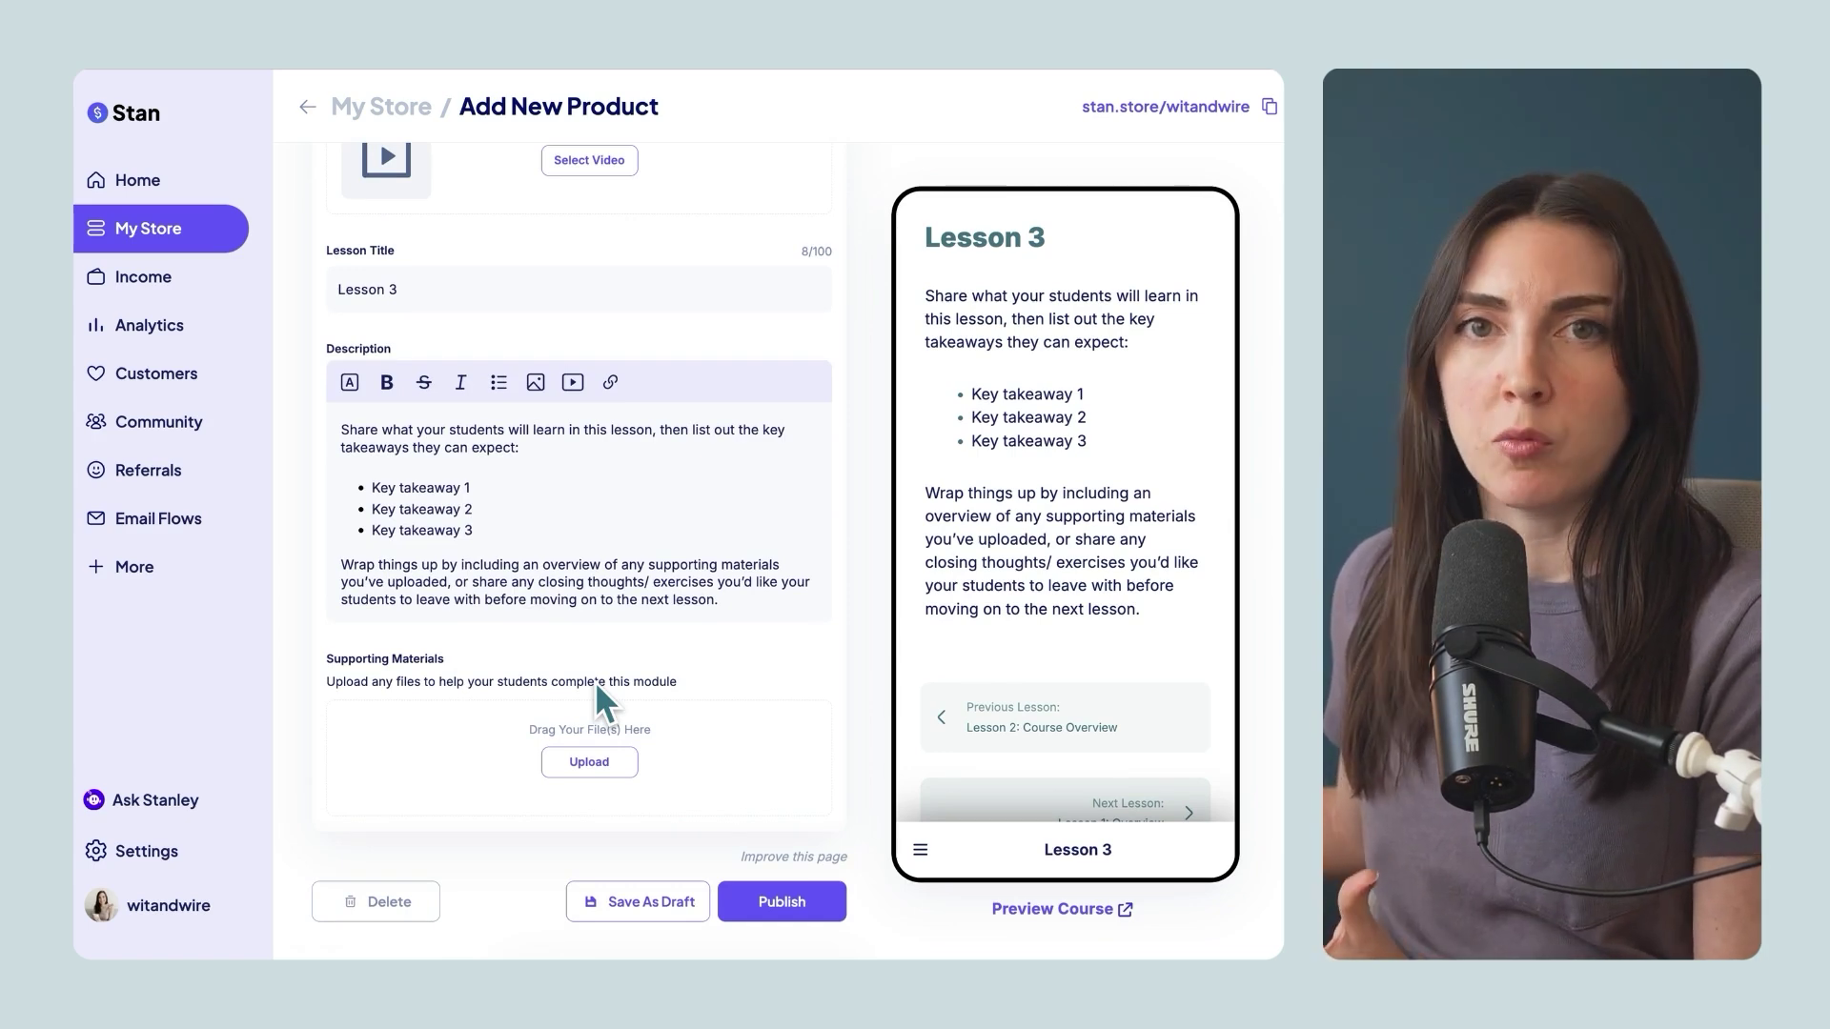
scroll(596, 684, up, 1)
scroll(596, 684, up, 3)
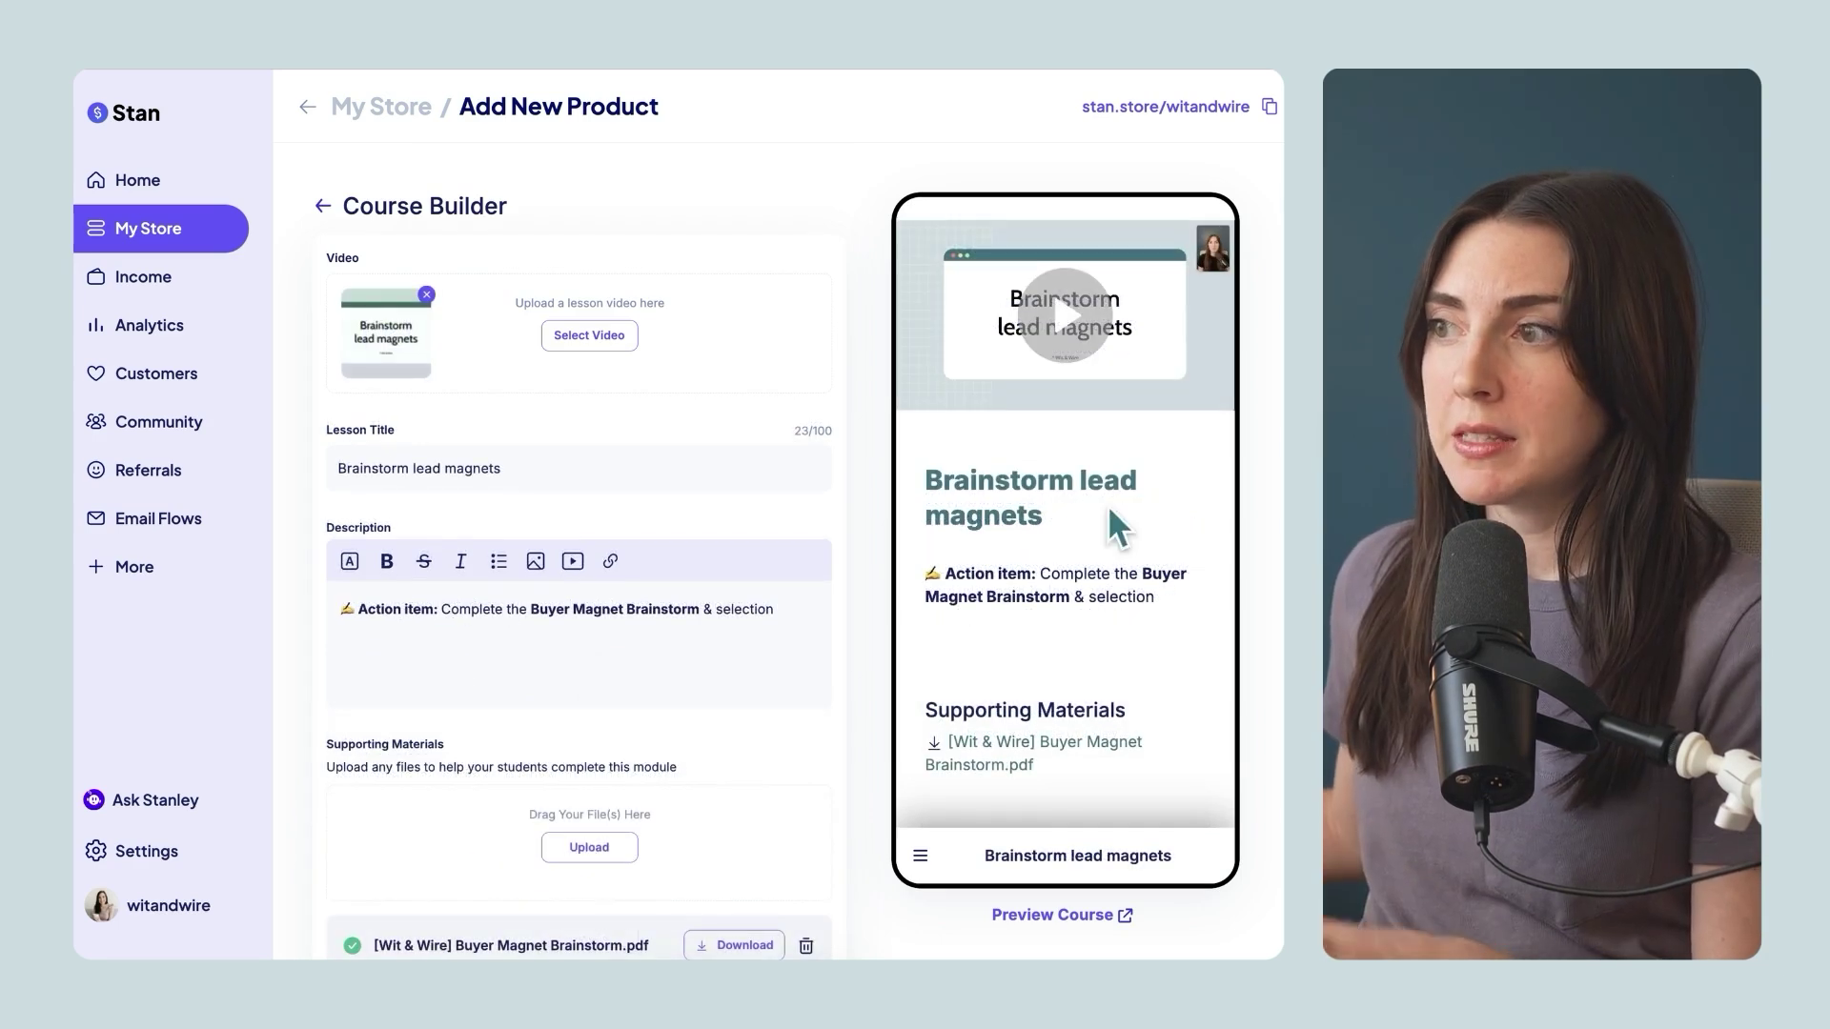
scroll(809, 684, down, 3)
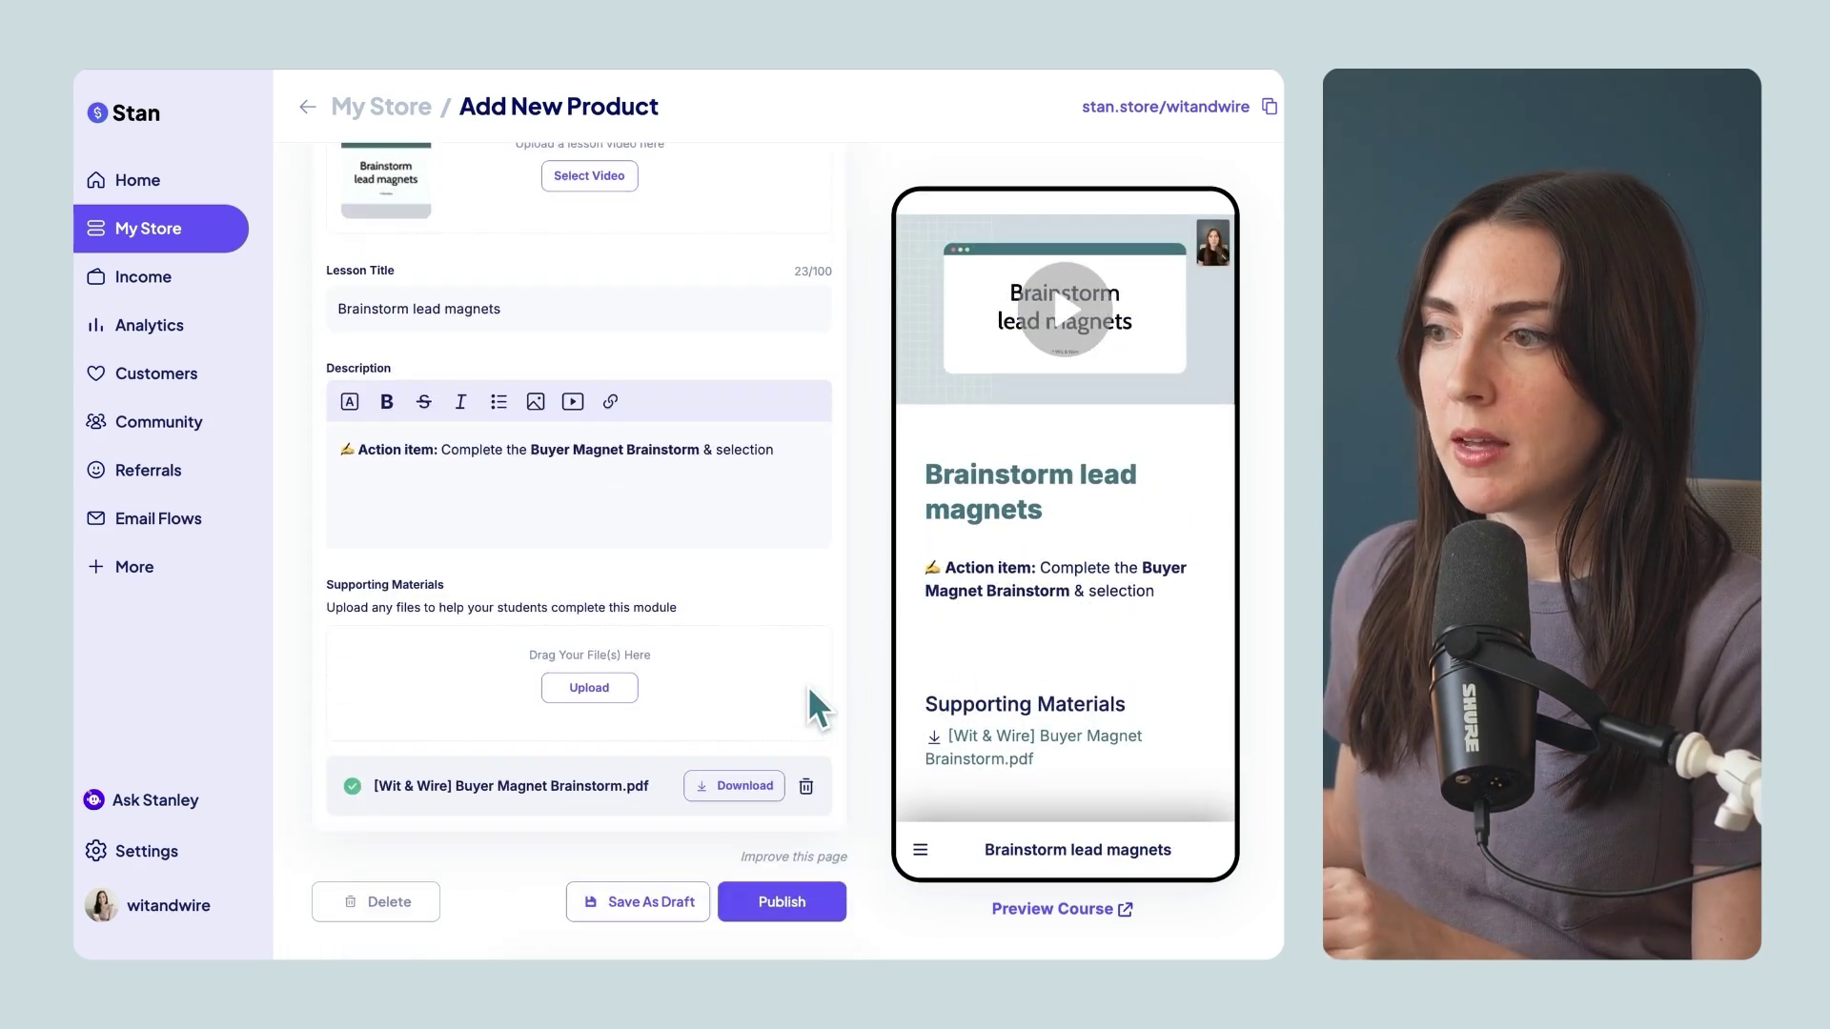
click(800, 917)
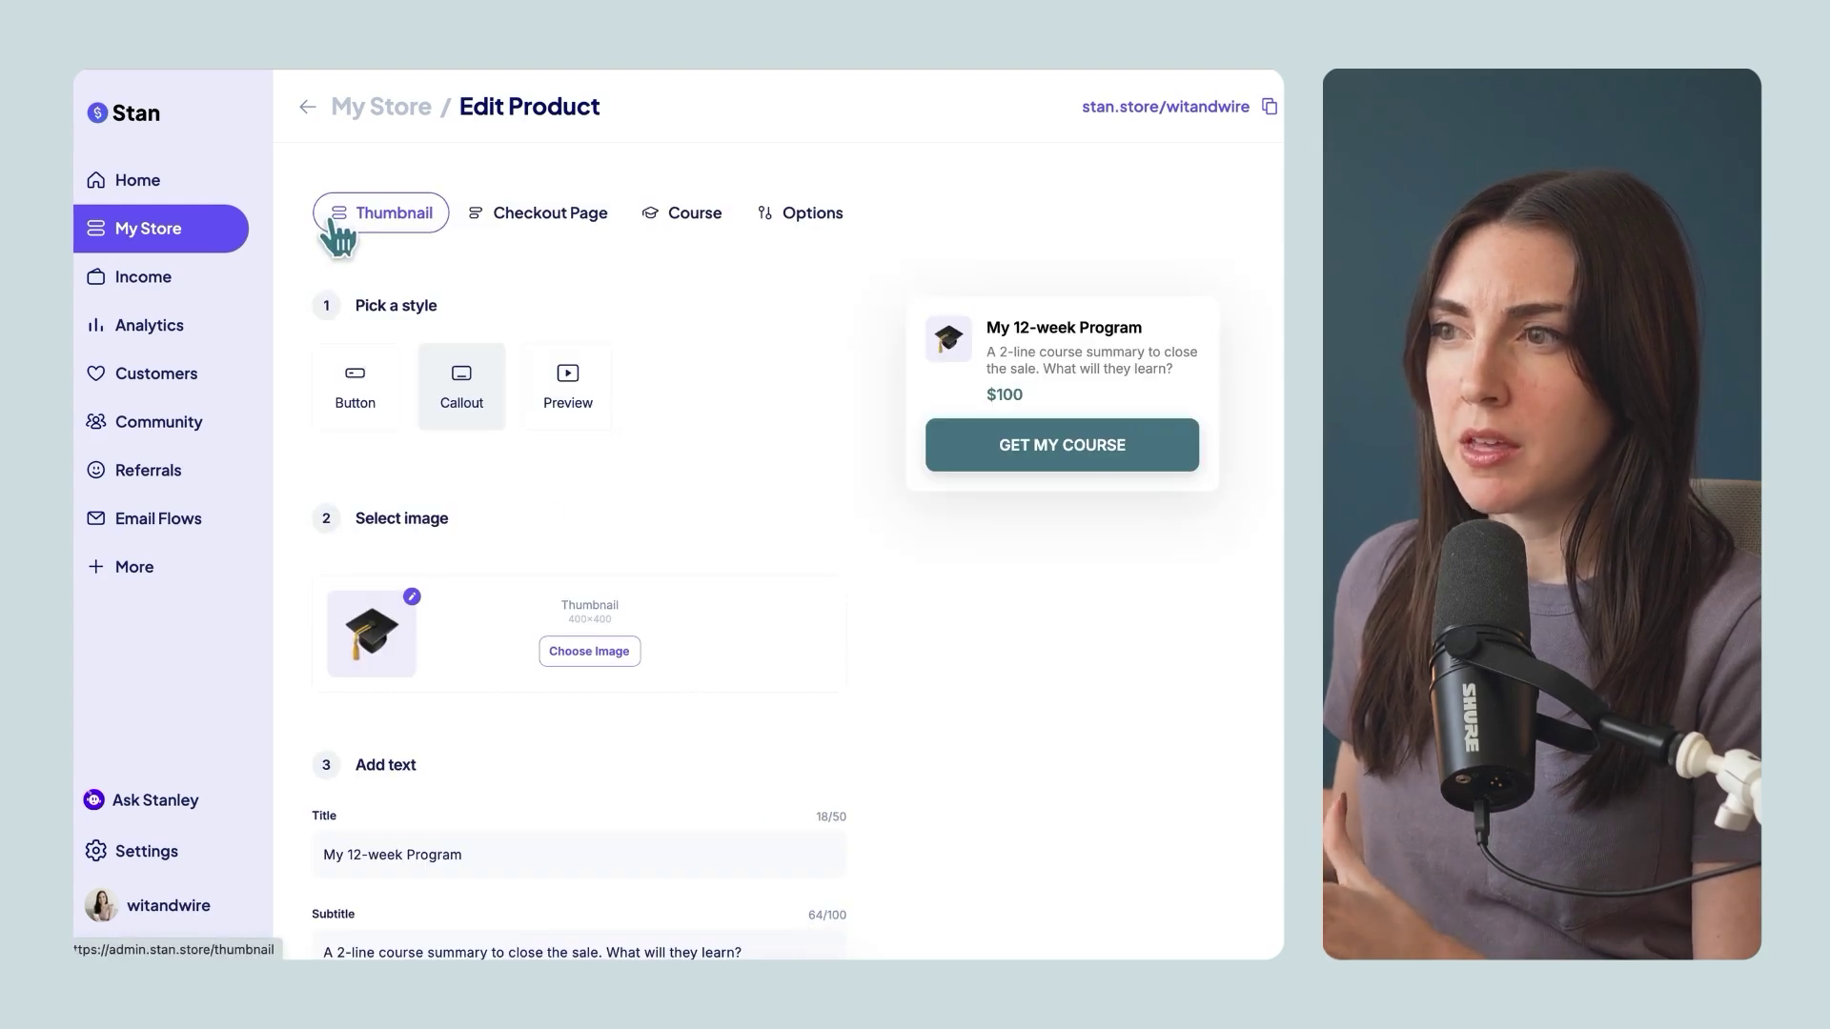
Open the published course's Course tab and preview My 12-week Program as a student
click(658, 221)
scroll(837, 499, down, 2)
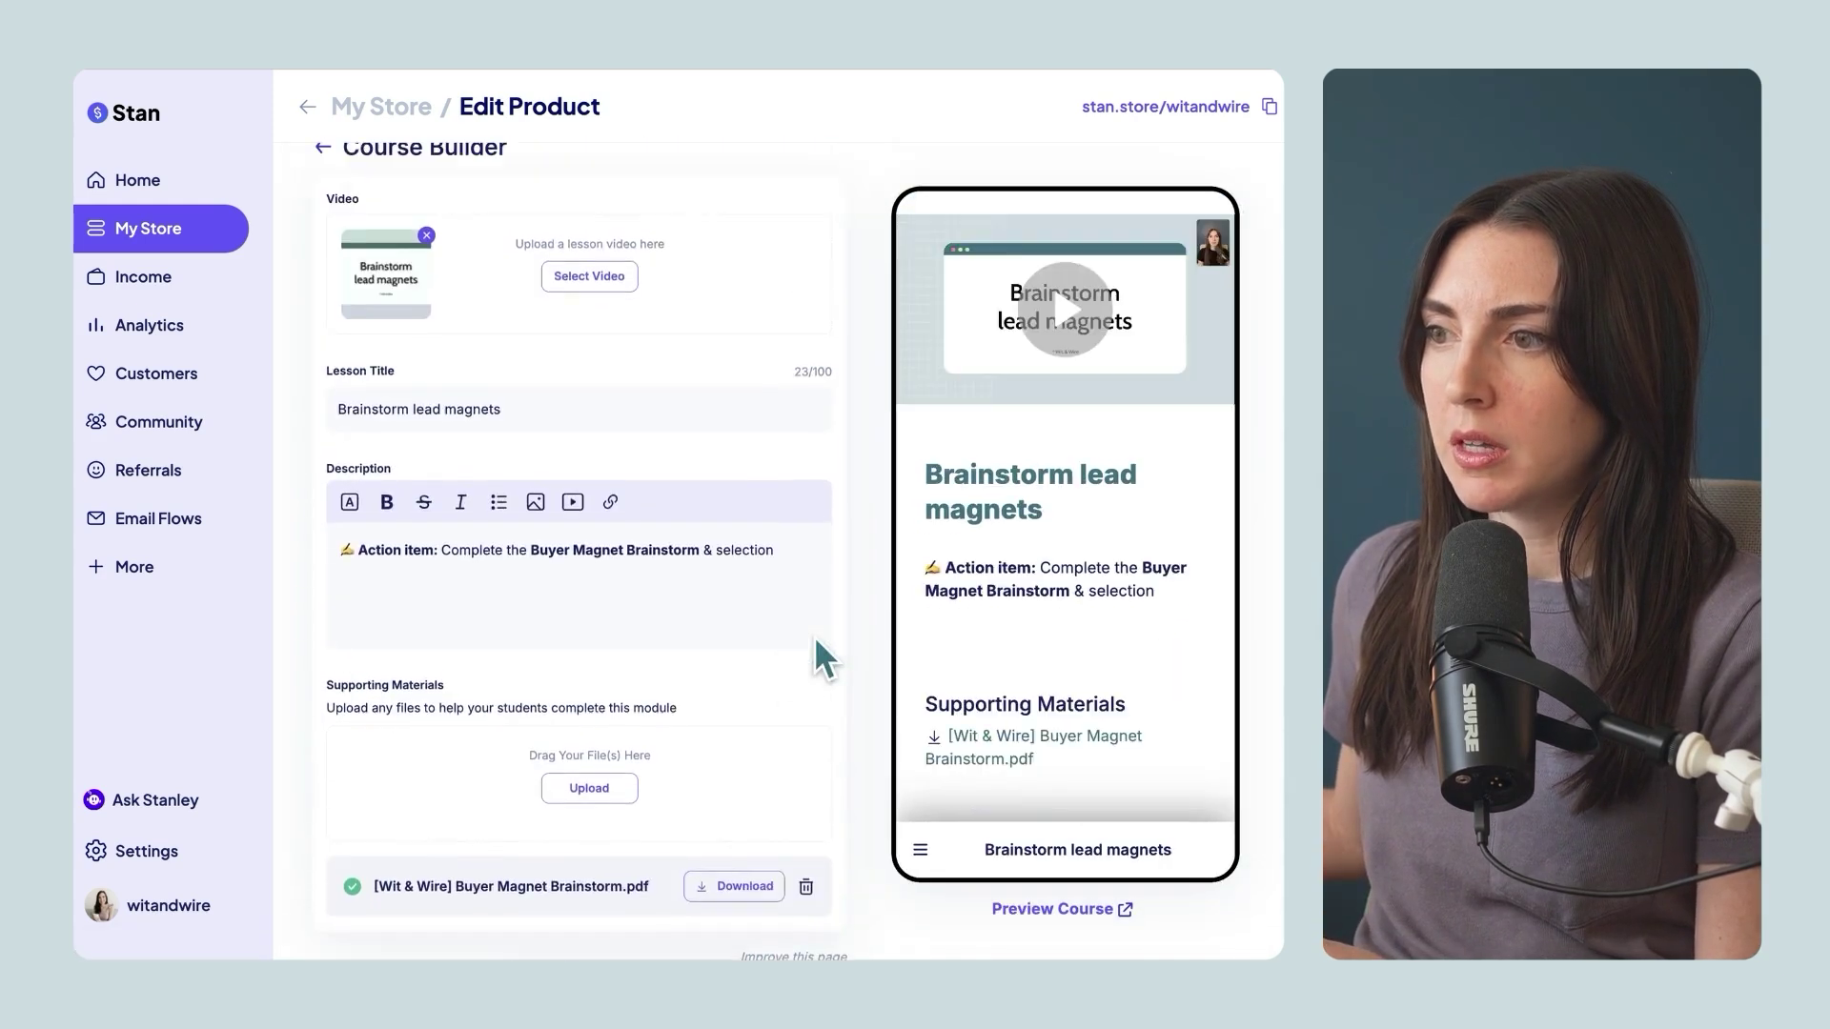
click(1056, 908)
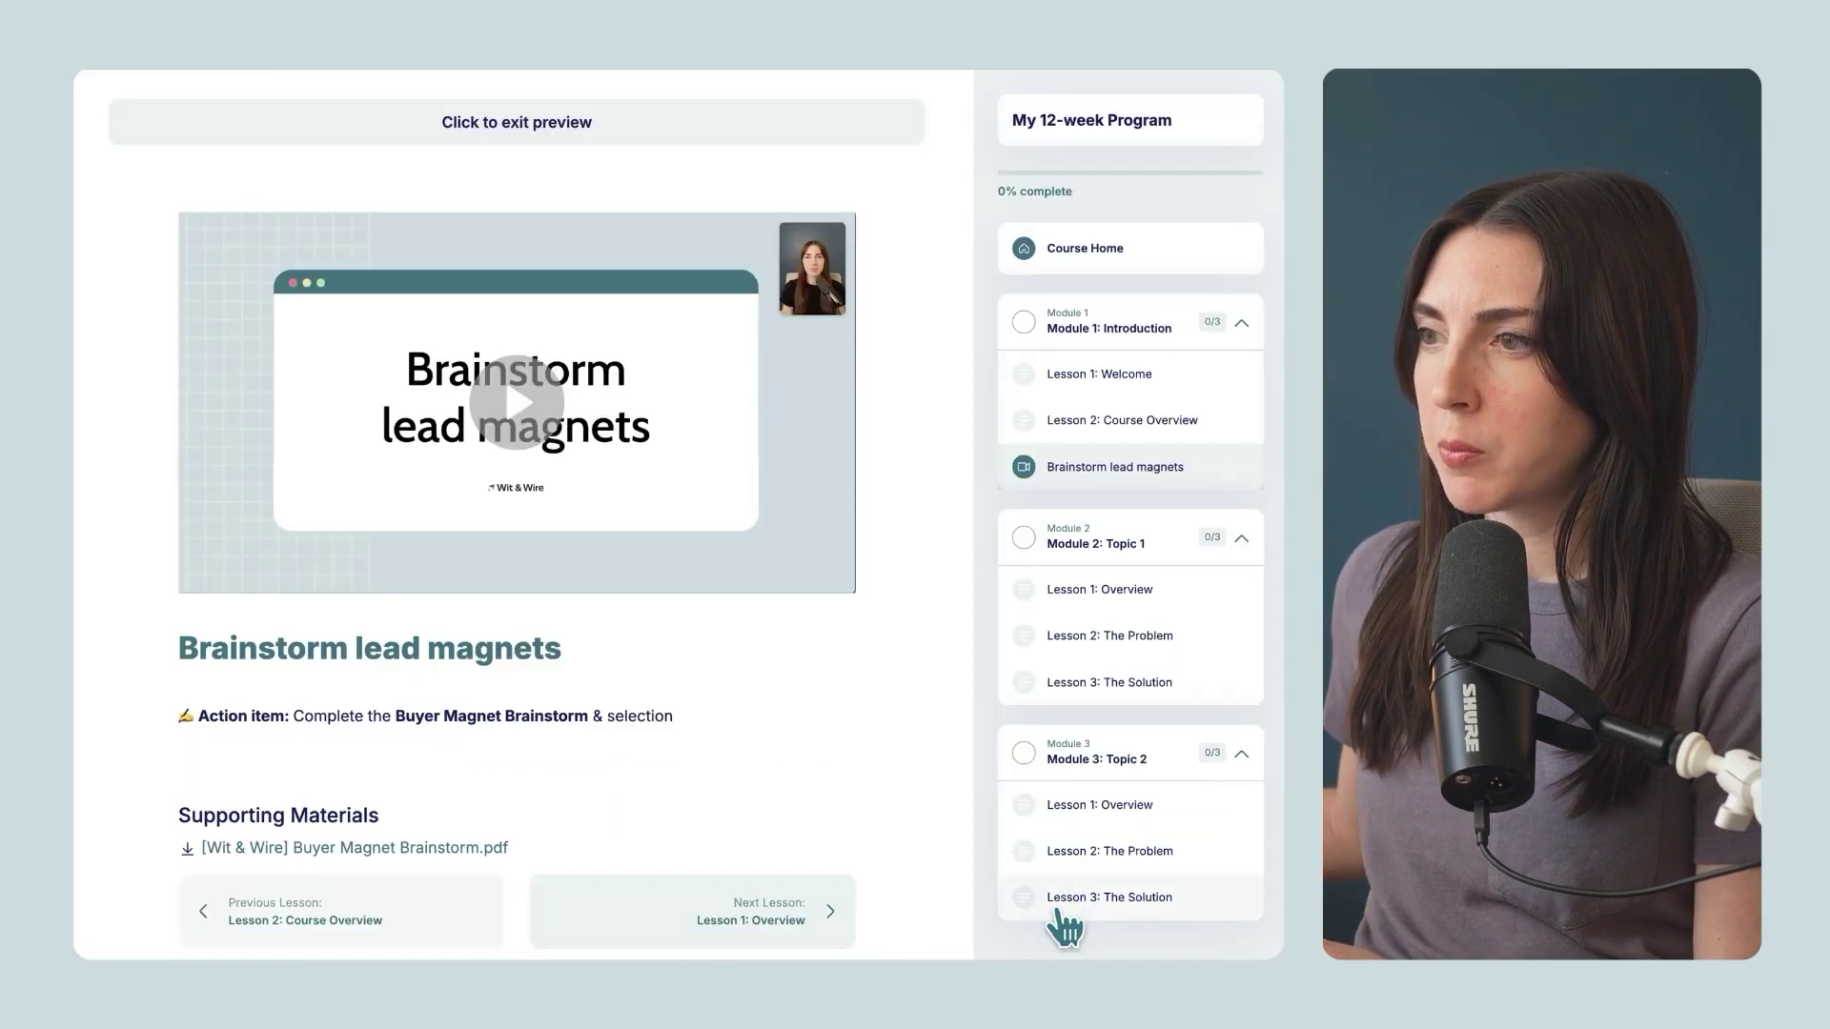
scroll(724, 658, down, 1)
scroll(725, 658, up, 1)
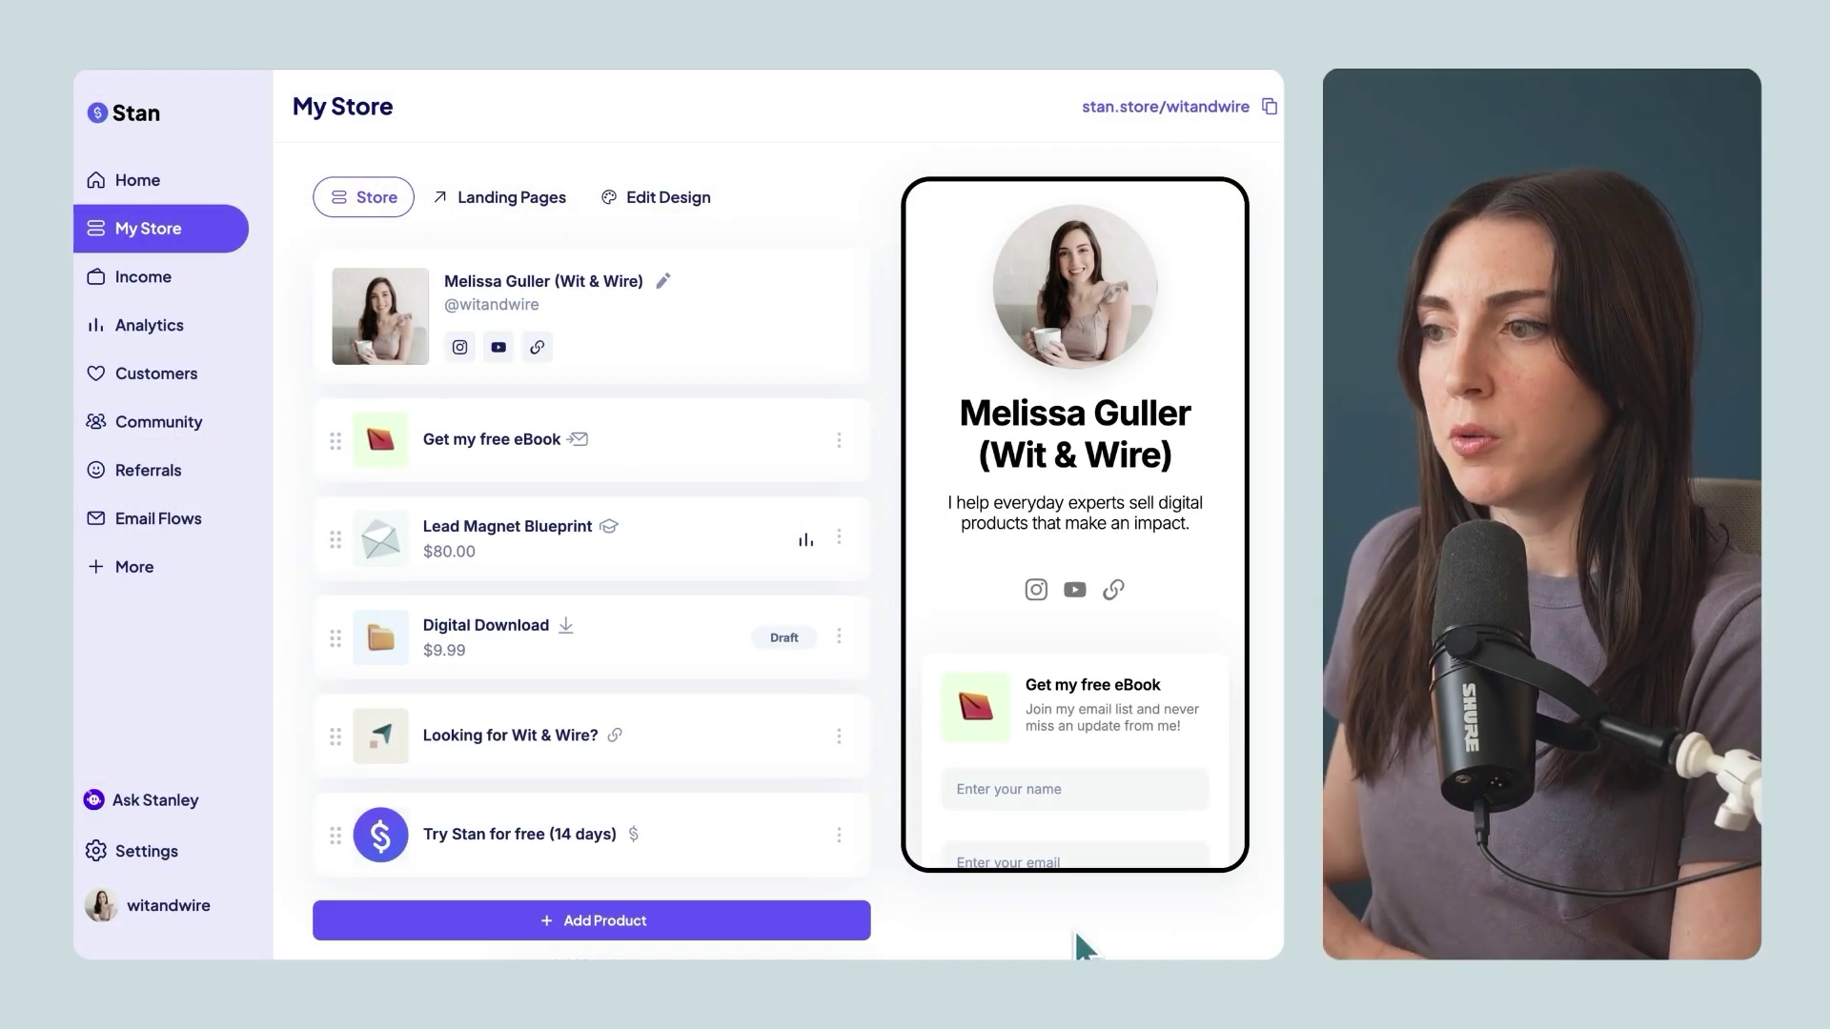
Add a Coaching Call product, view its checkout page, then open Availability's meeting location choices
click(744, 921)
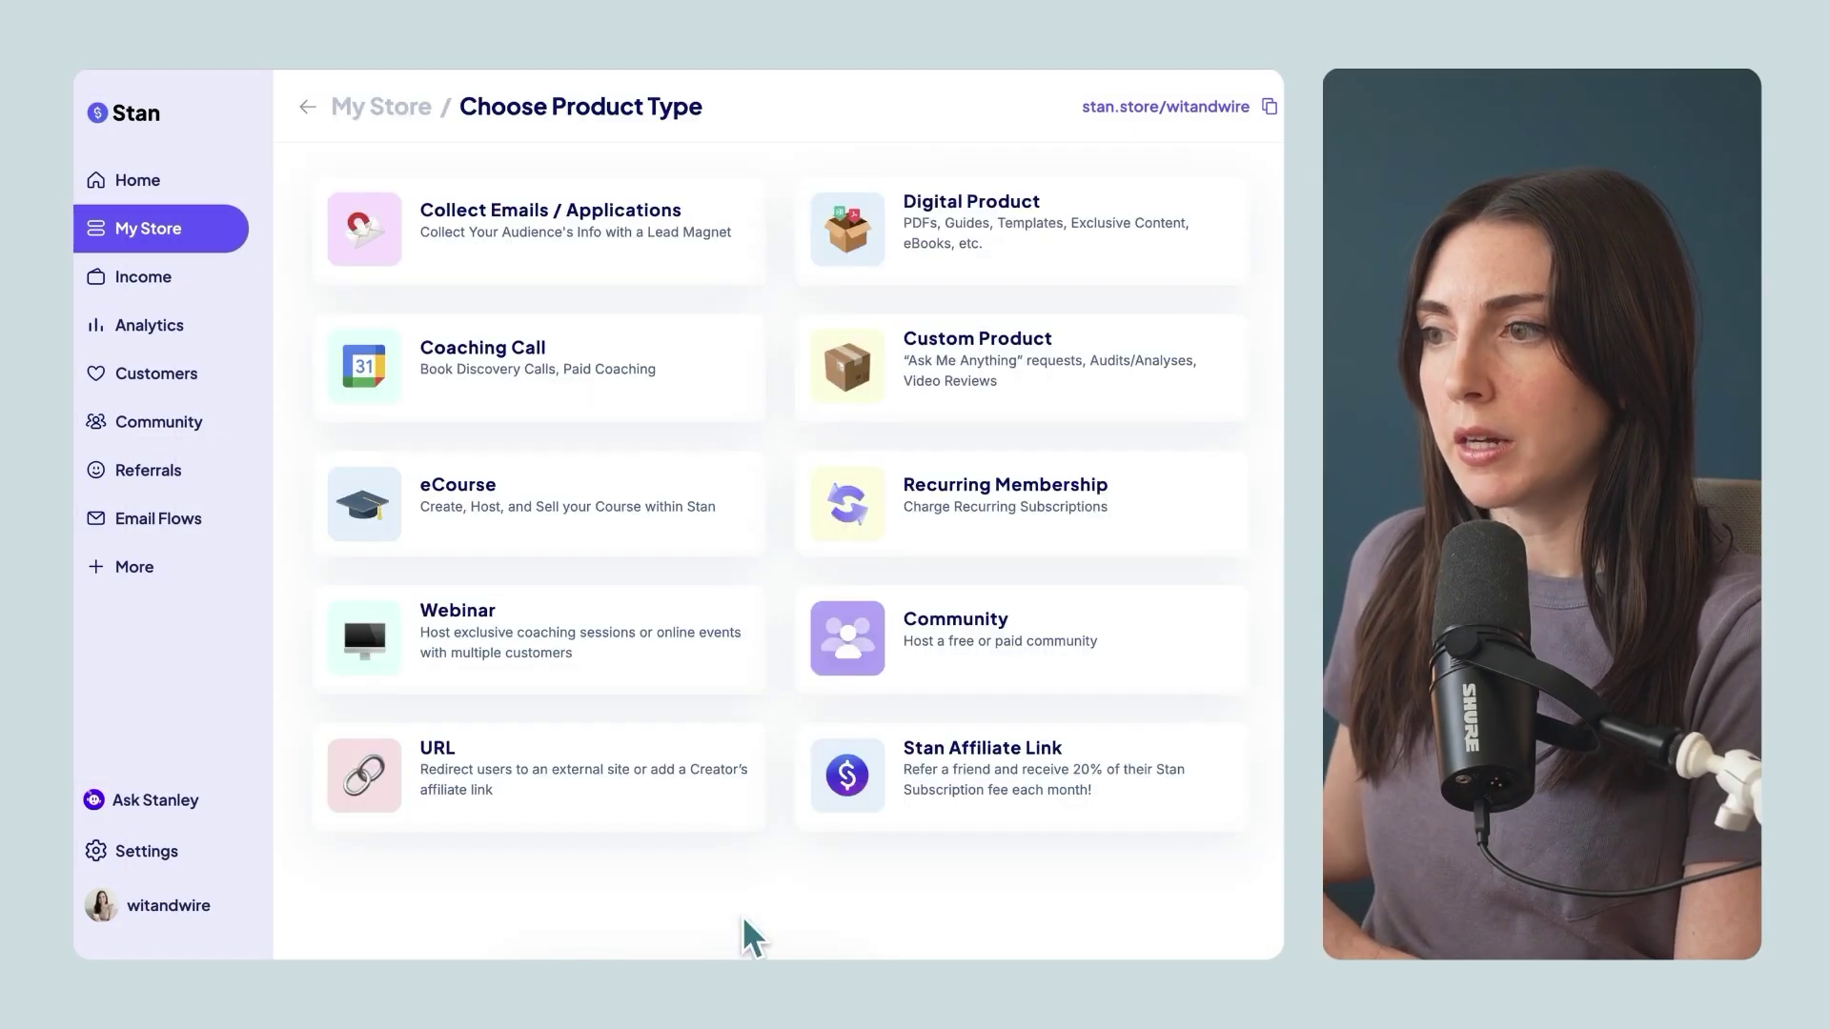
click(625, 397)
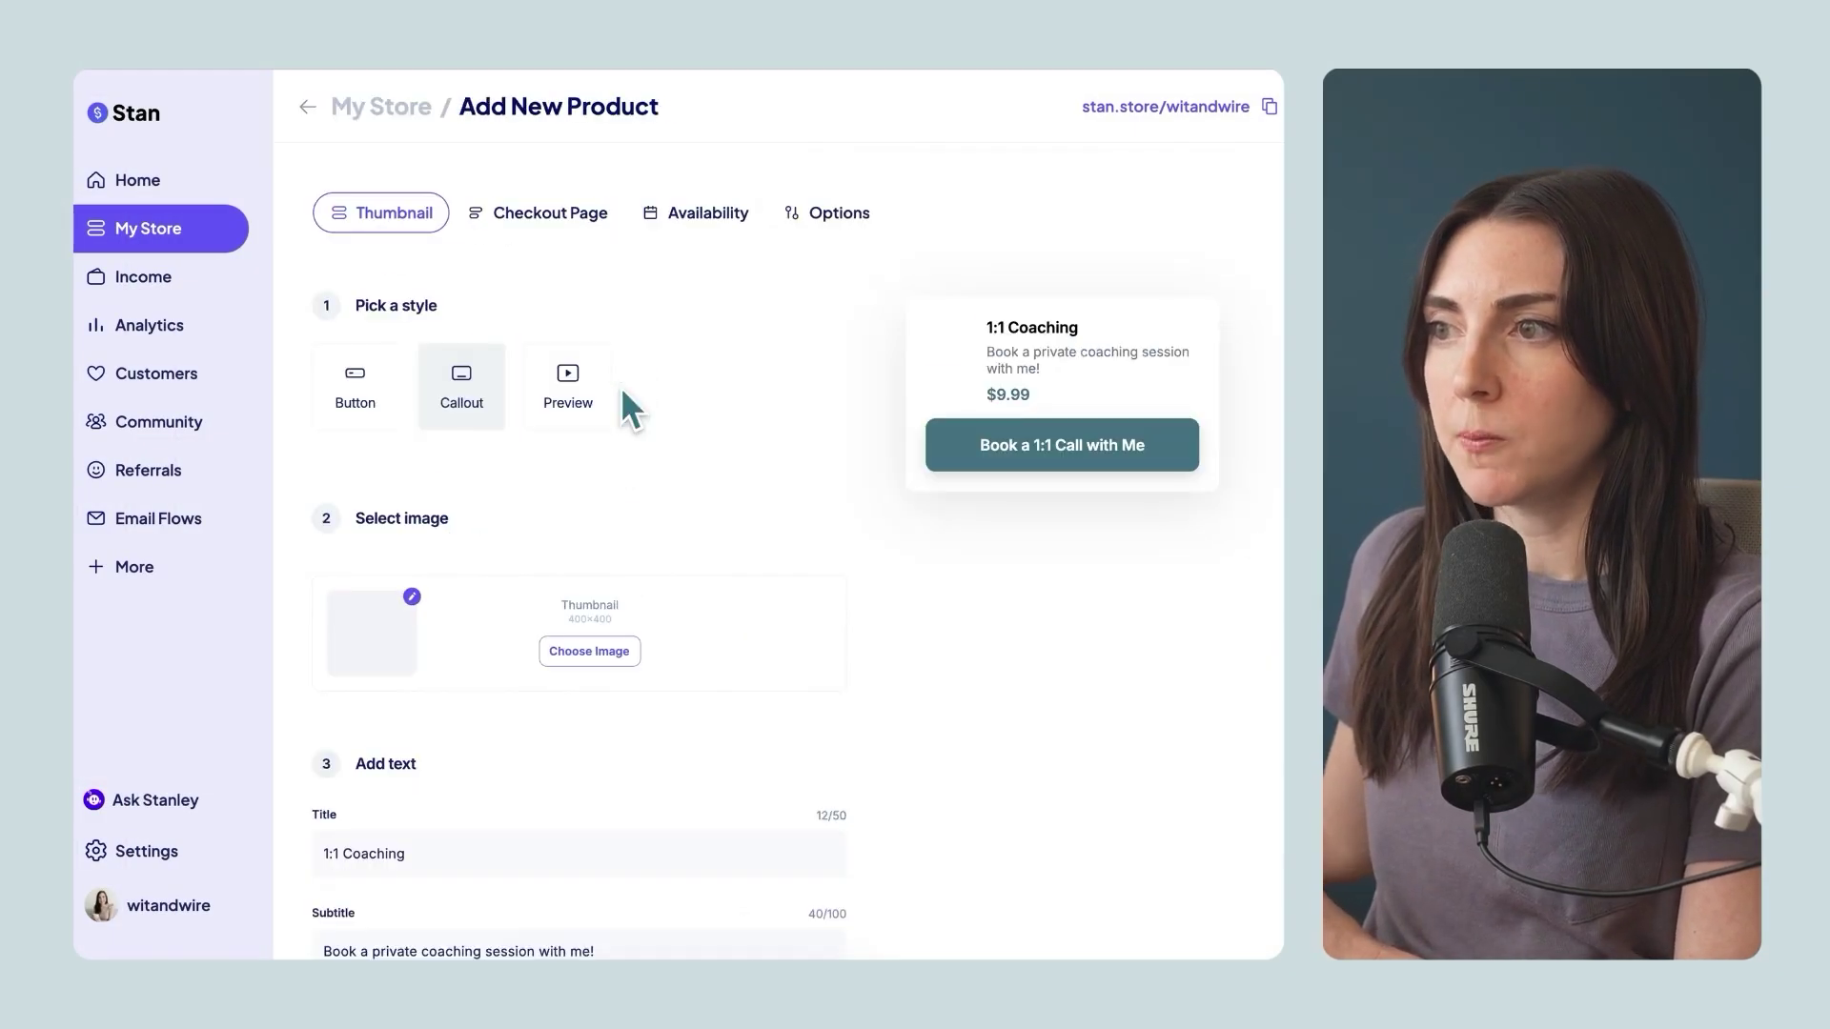
click(527, 234)
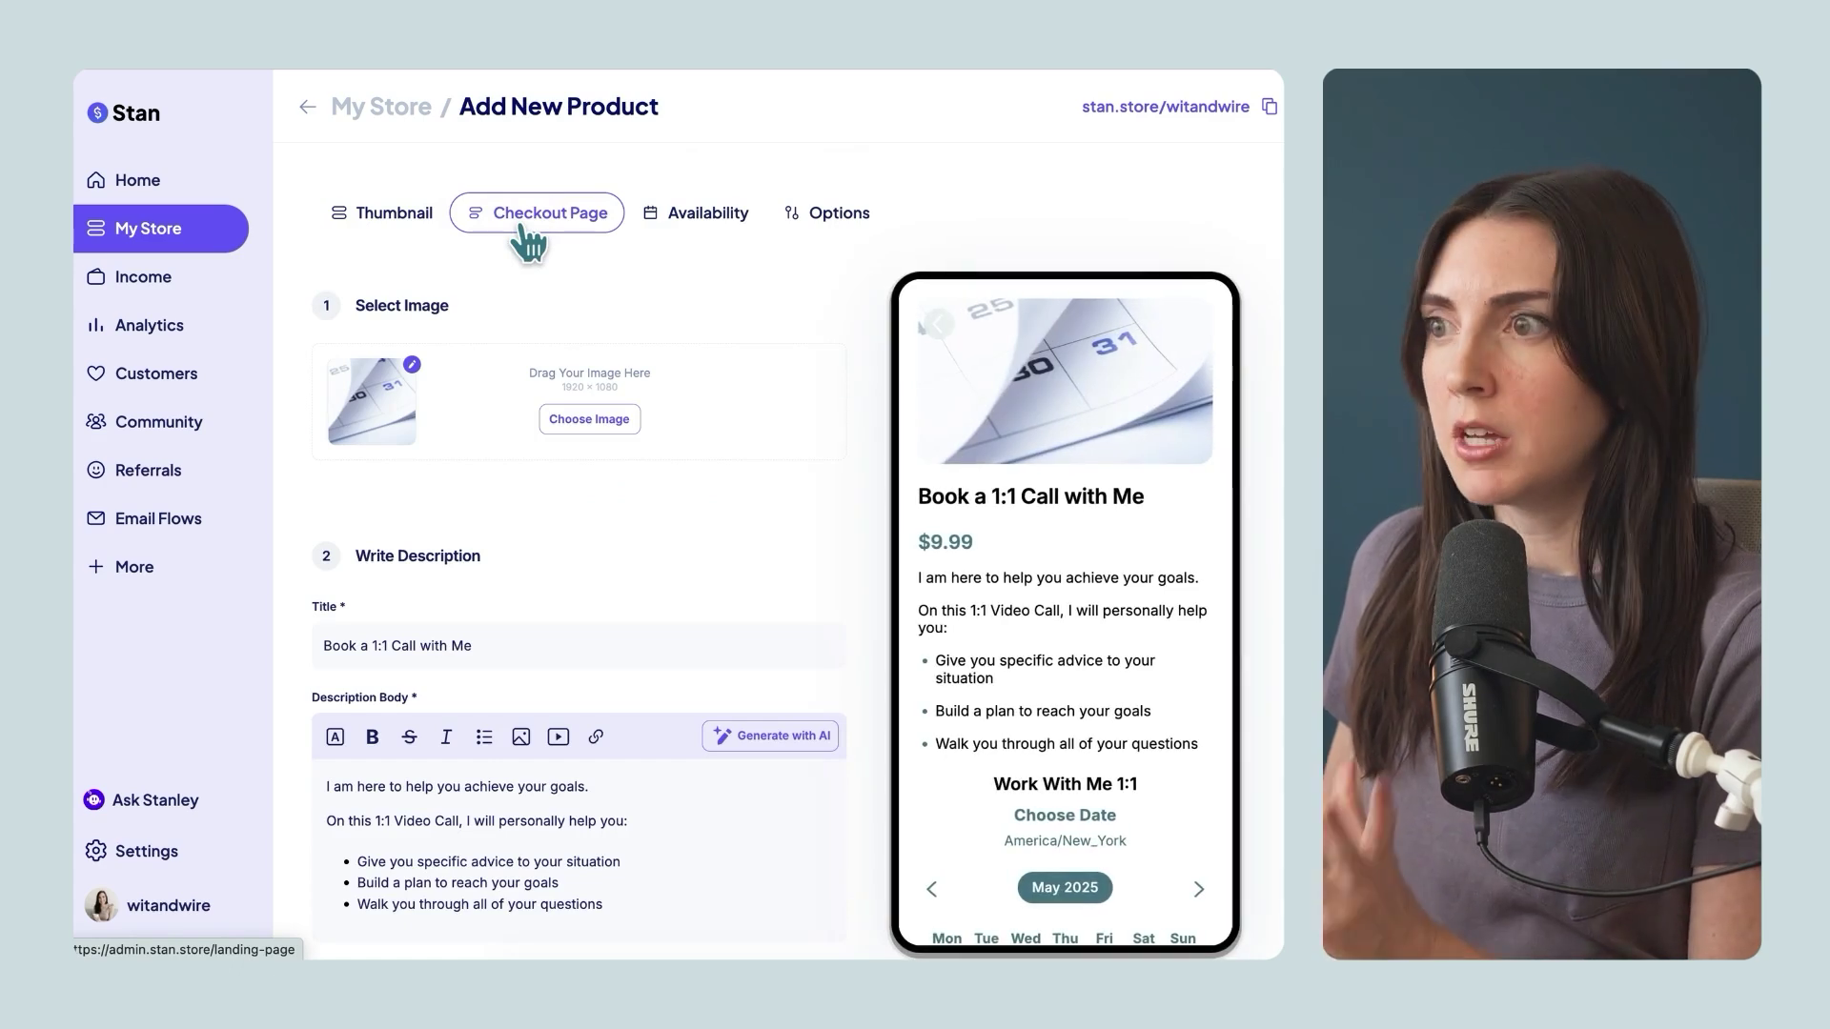
click(664, 244)
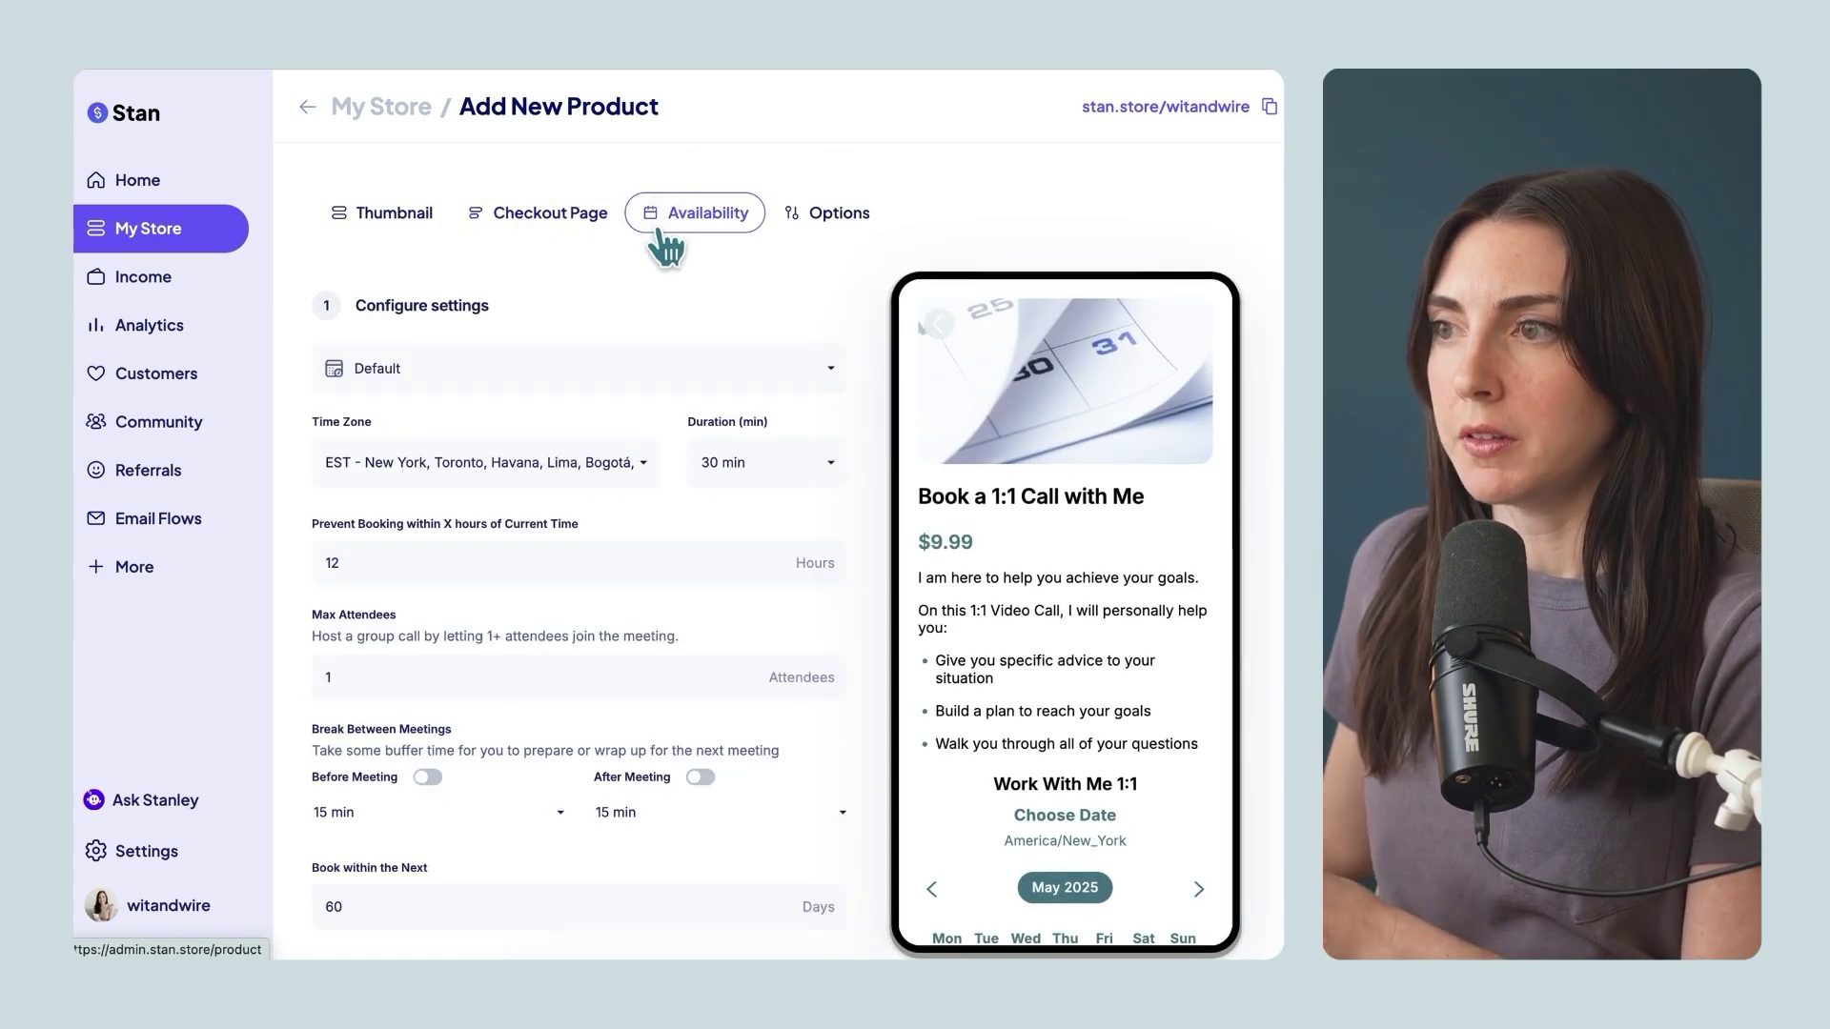
click(724, 374)
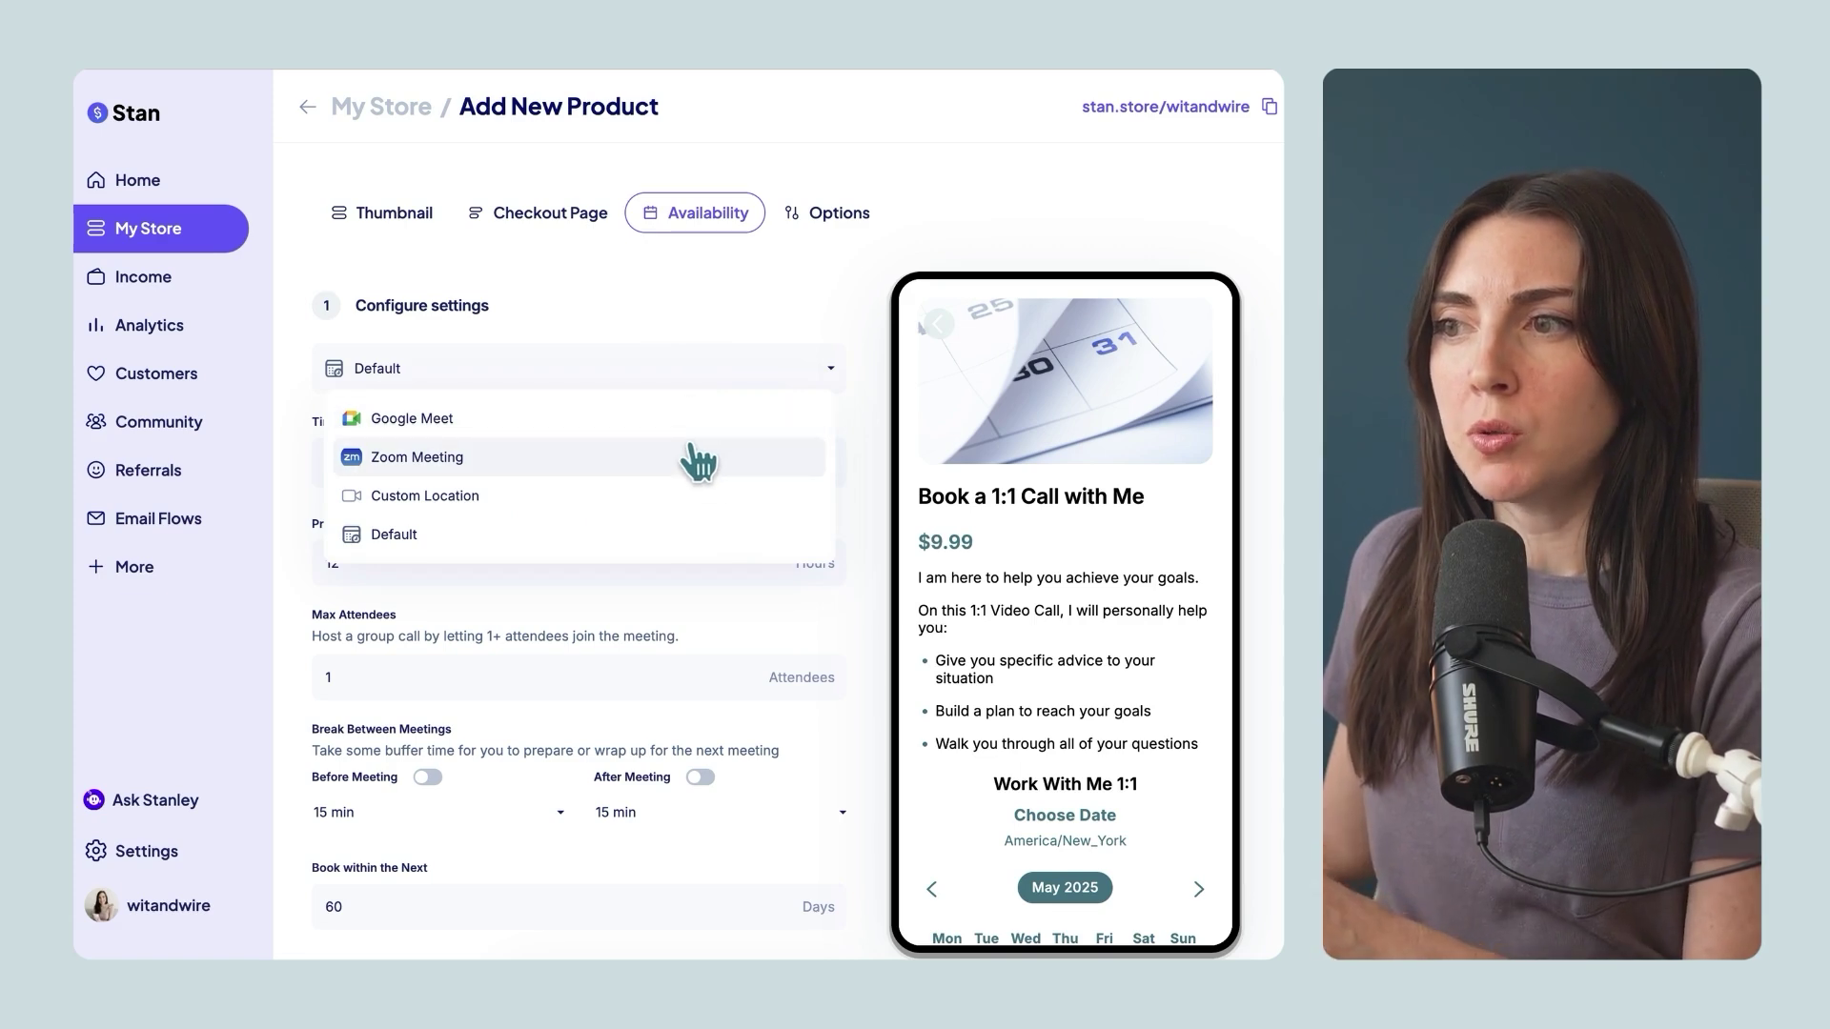
Keep the Default location and book Fri, May 9 at 11:00 AM in the coaching call preview
click(879, 462)
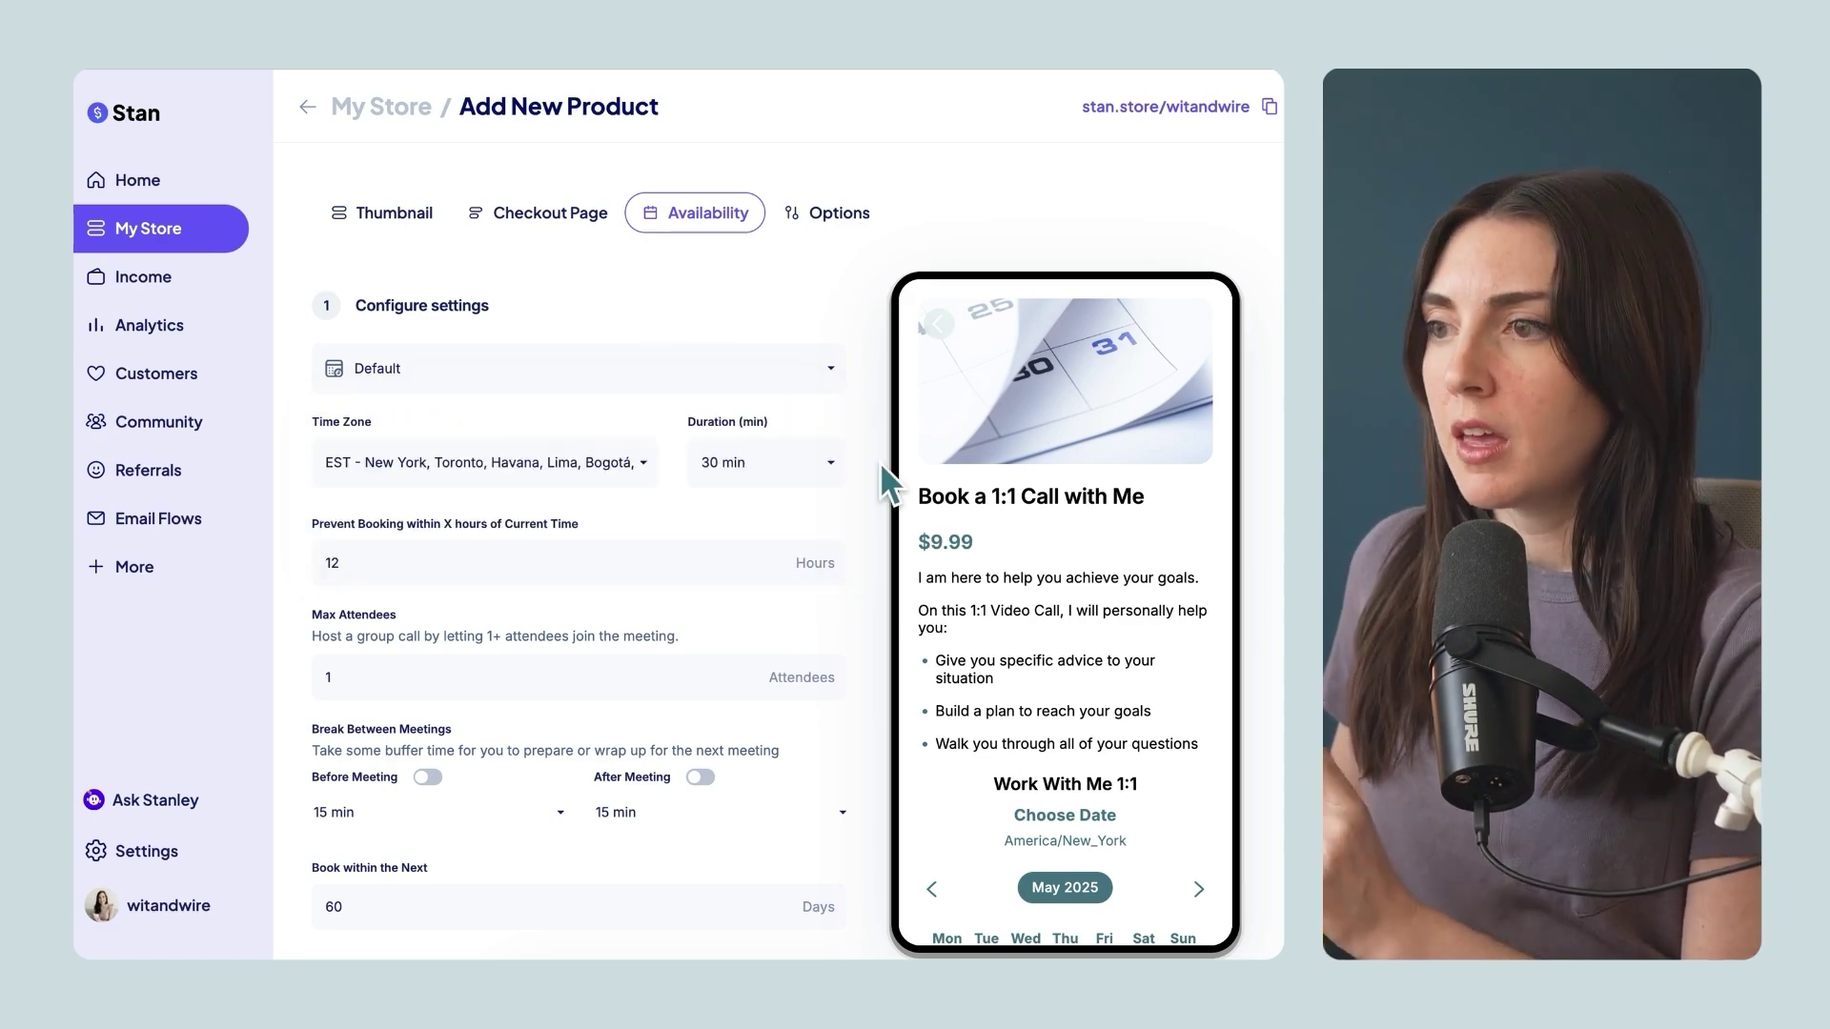
scroll(878, 461, down, 1)
scroll(624, 704, down, 4)
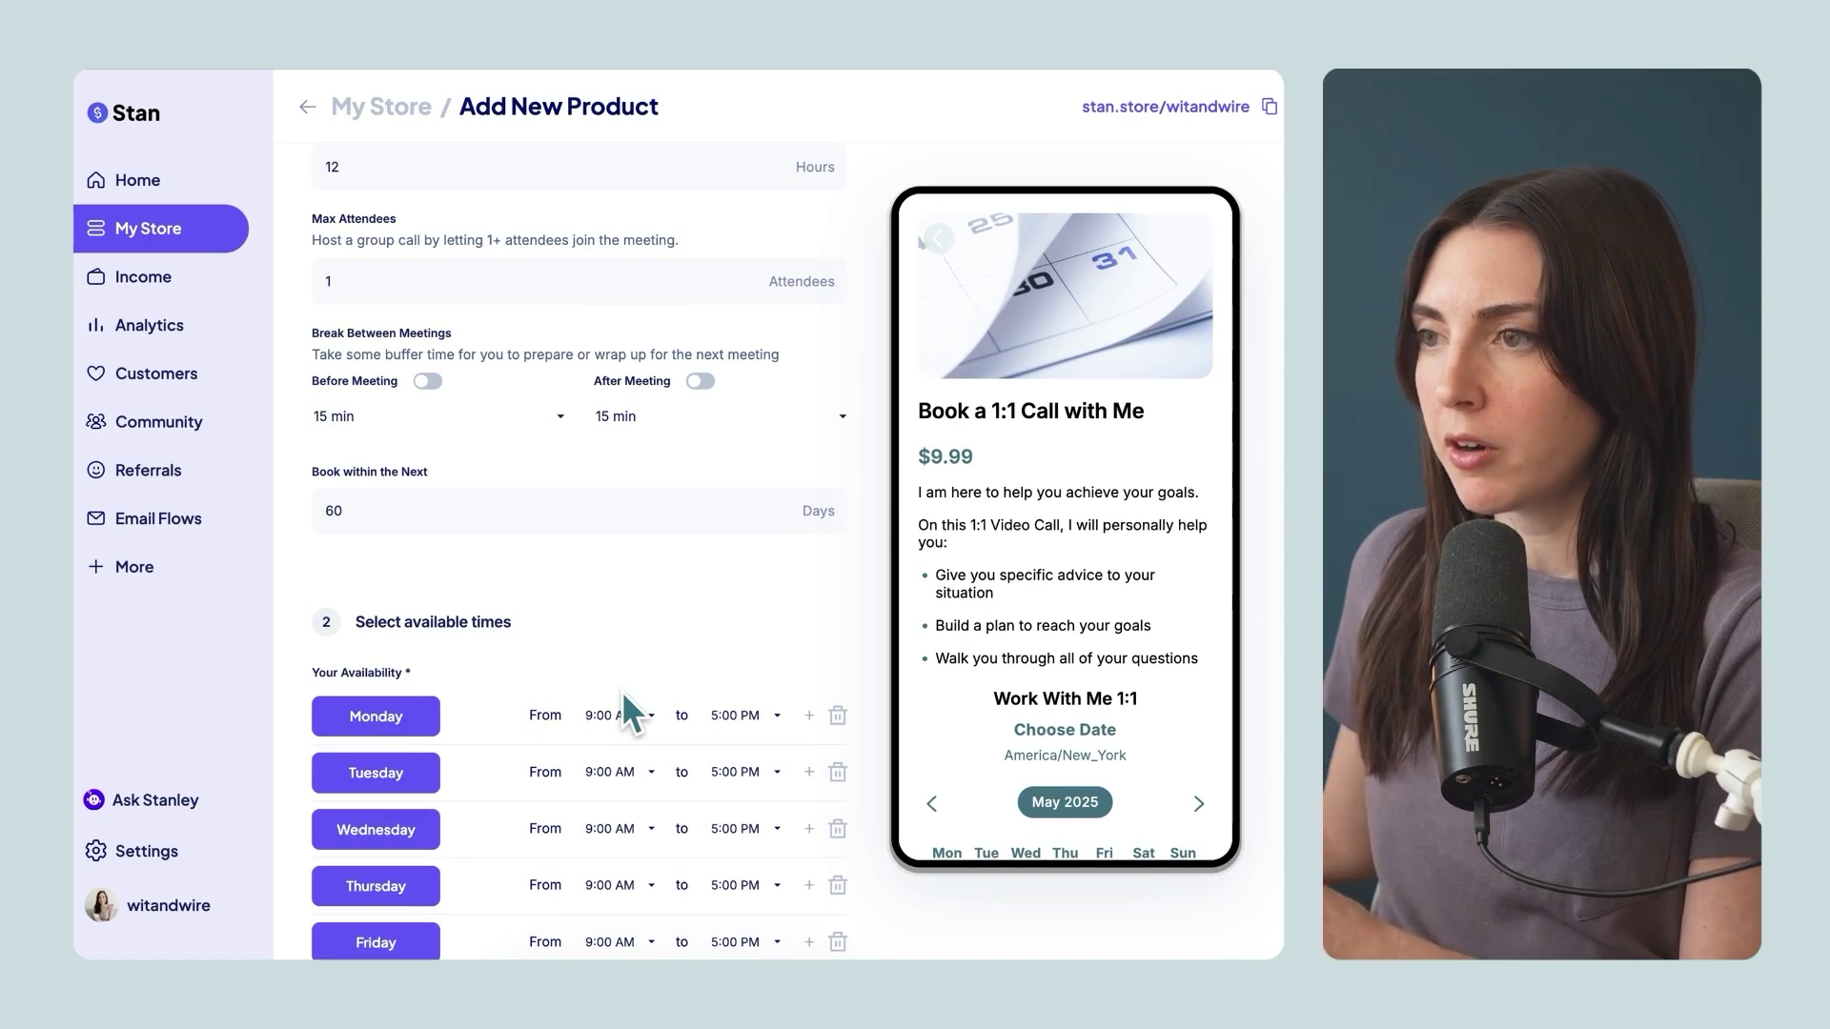
scroll(625, 696, down, 5)
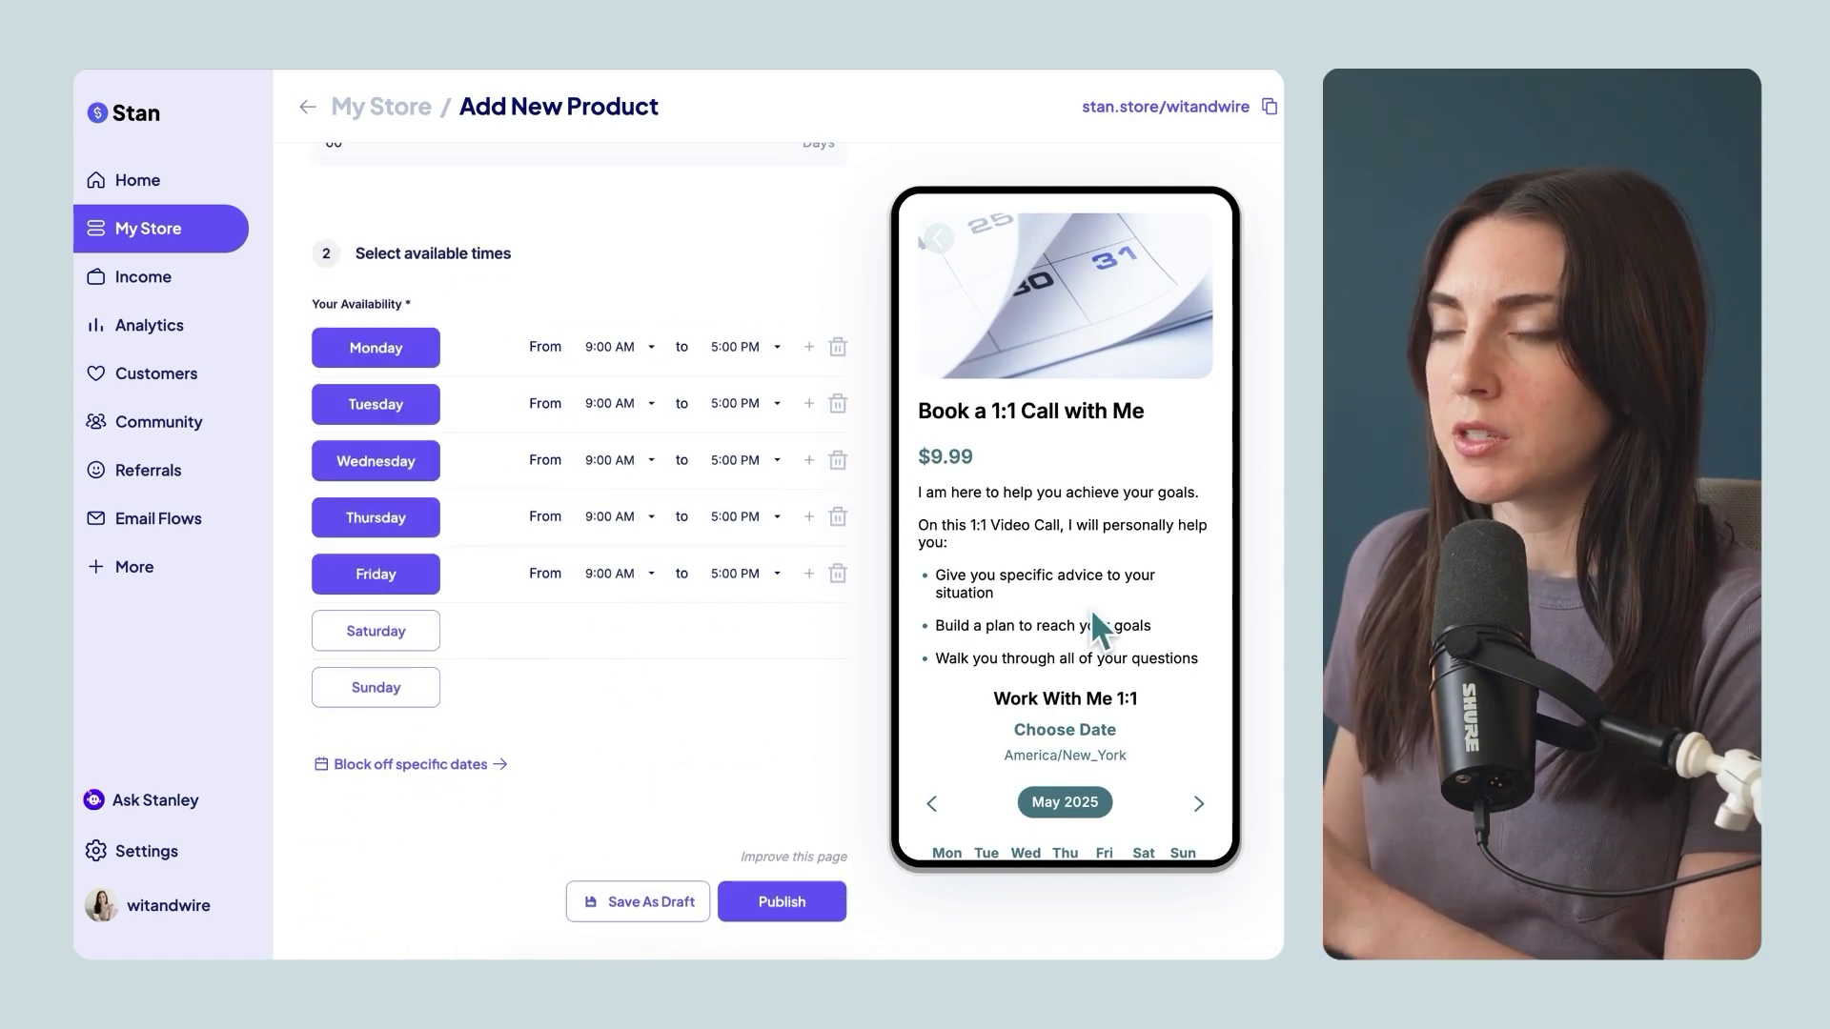
scroll(1090, 608, down, 5)
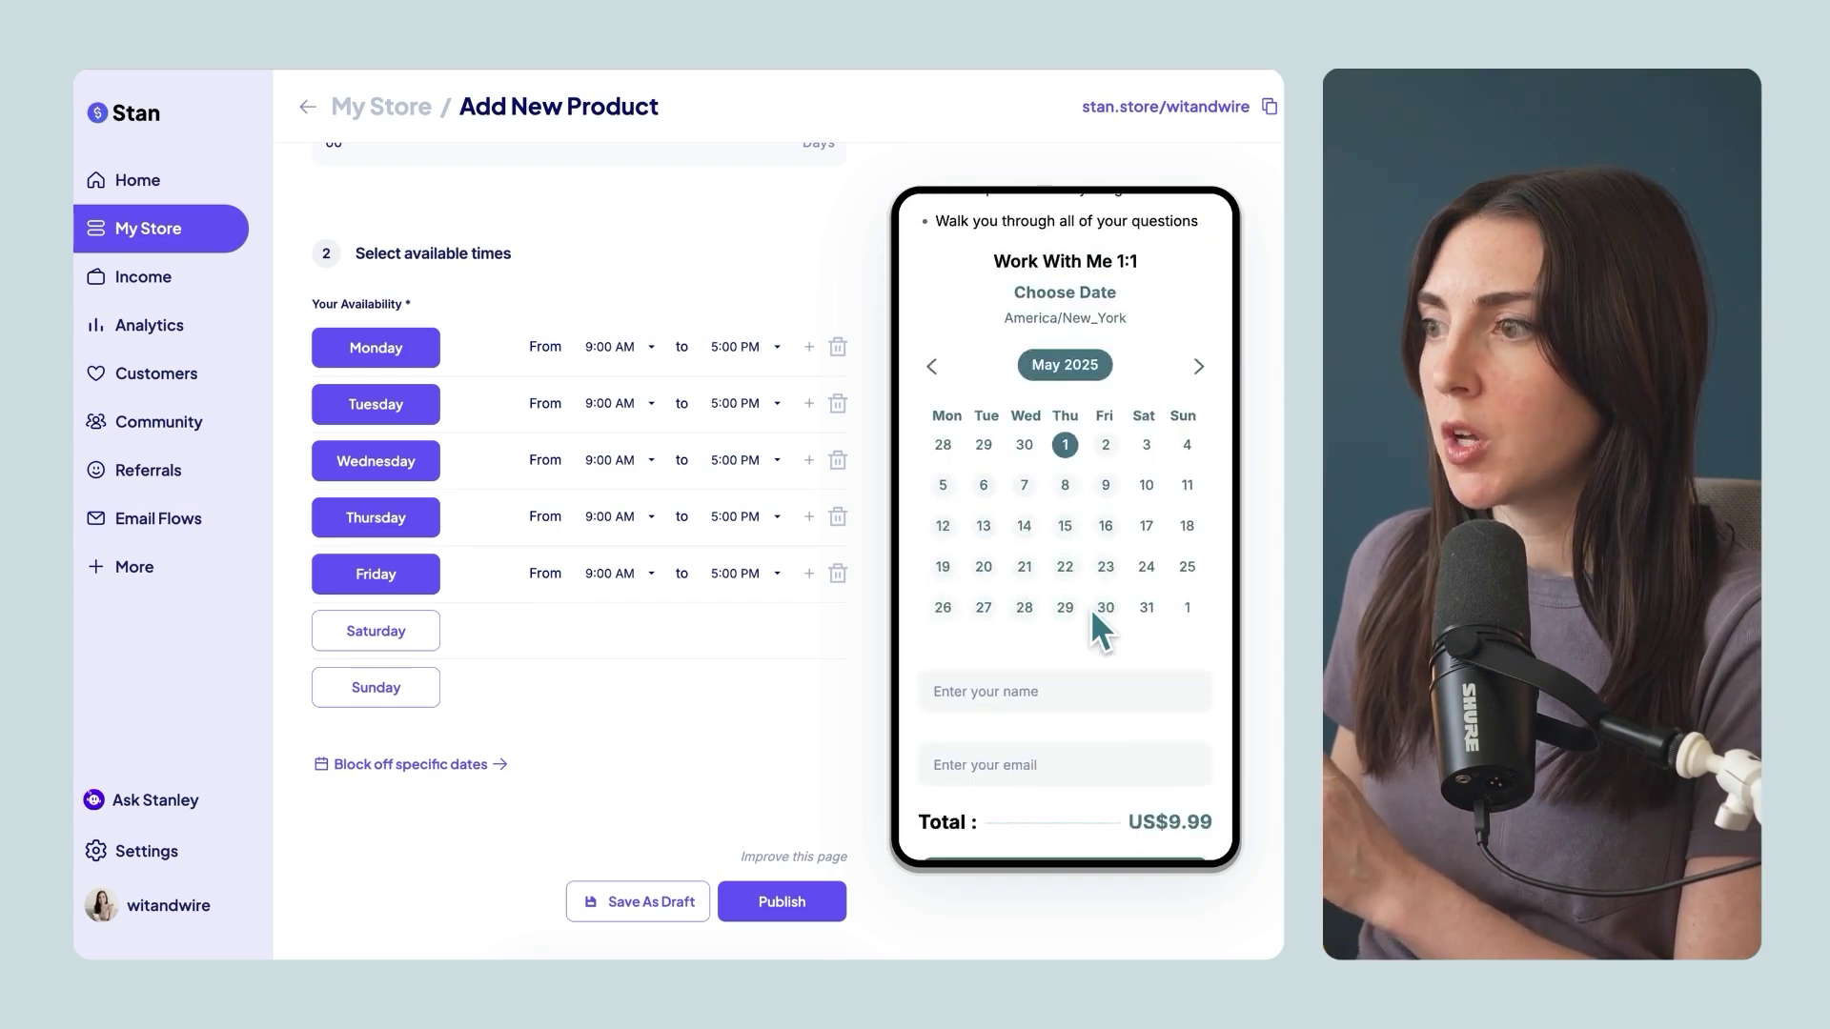
click(1106, 397)
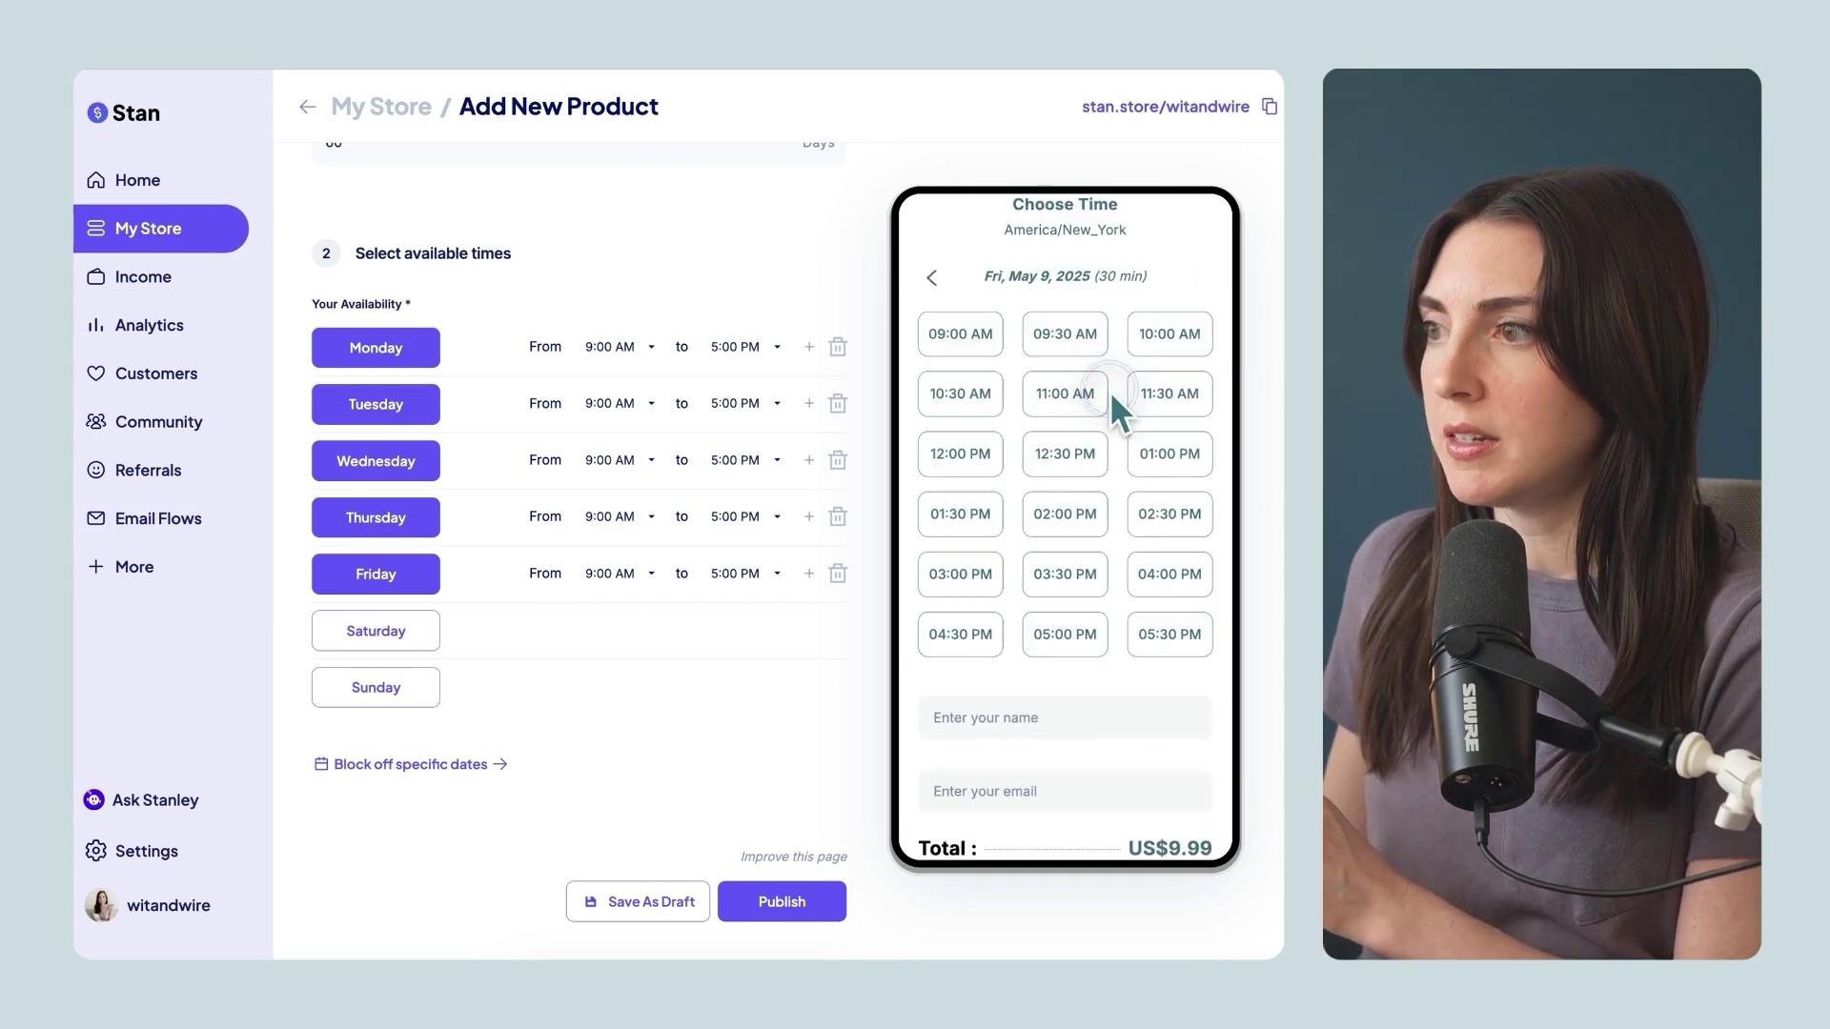
click(1075, 394)
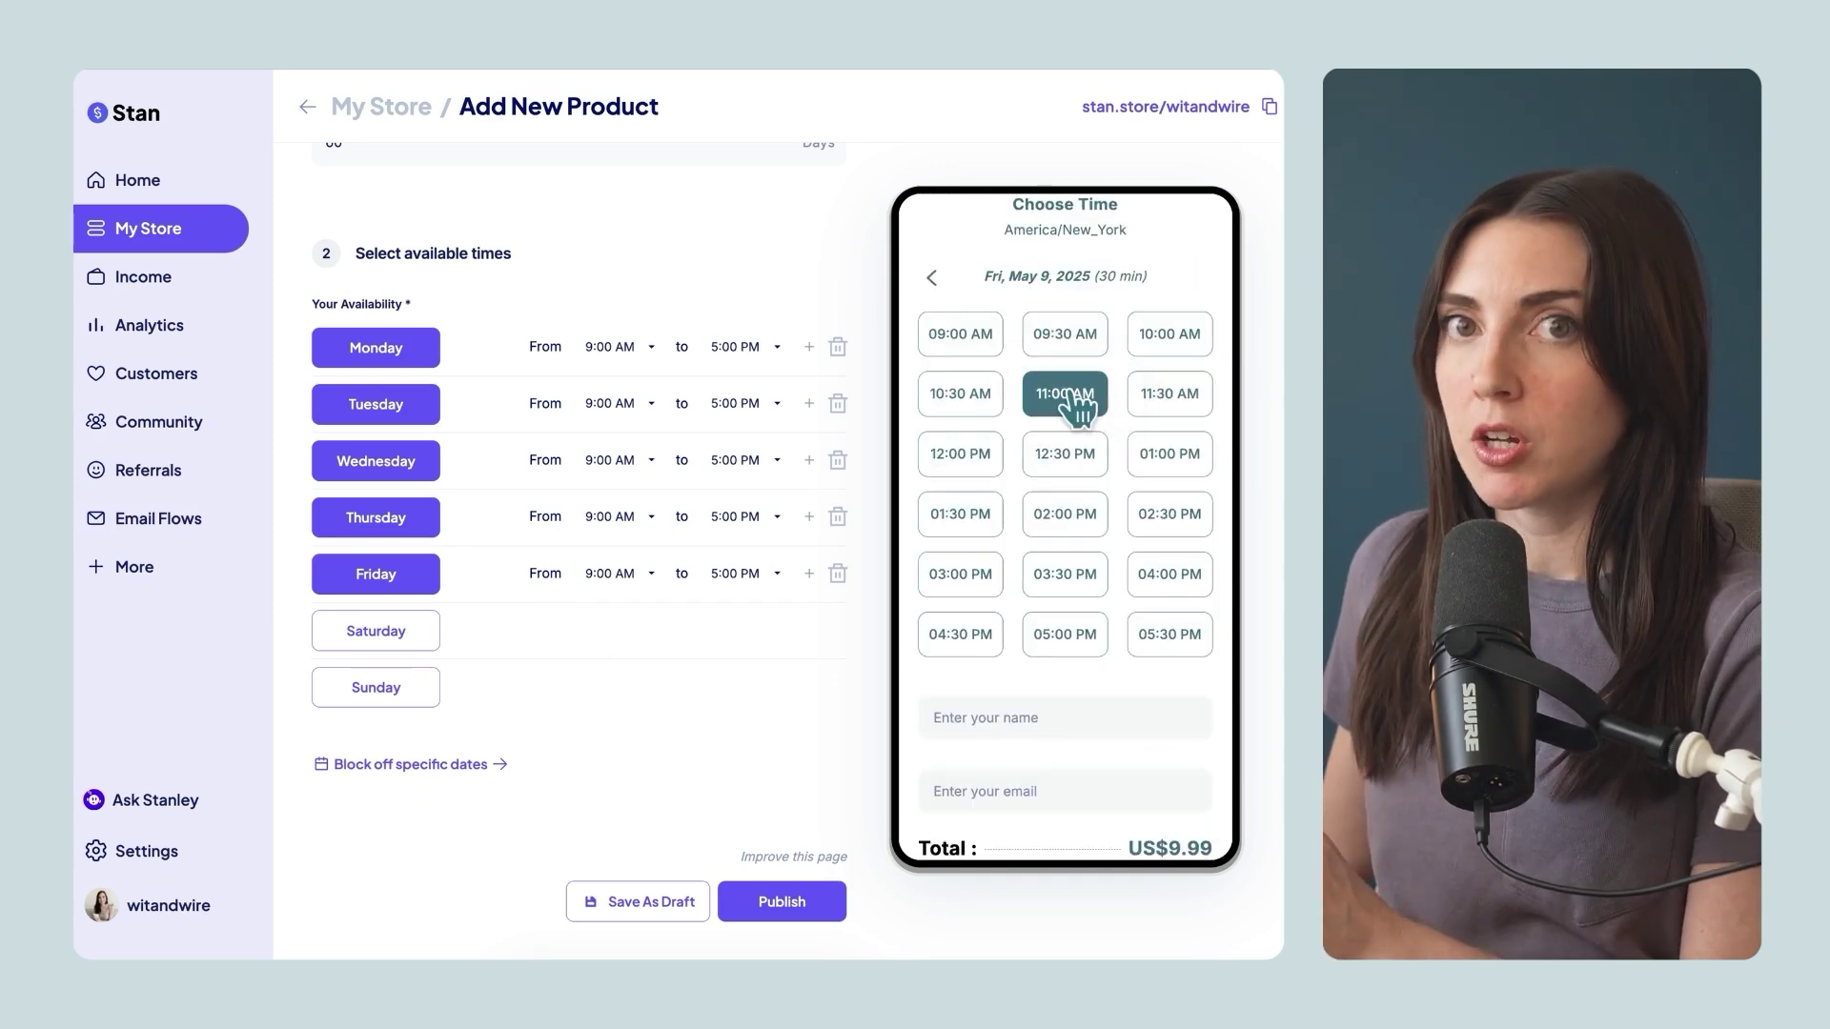
Return to the store's product list and start adding another product
scroll(1156, 530, down, 2)
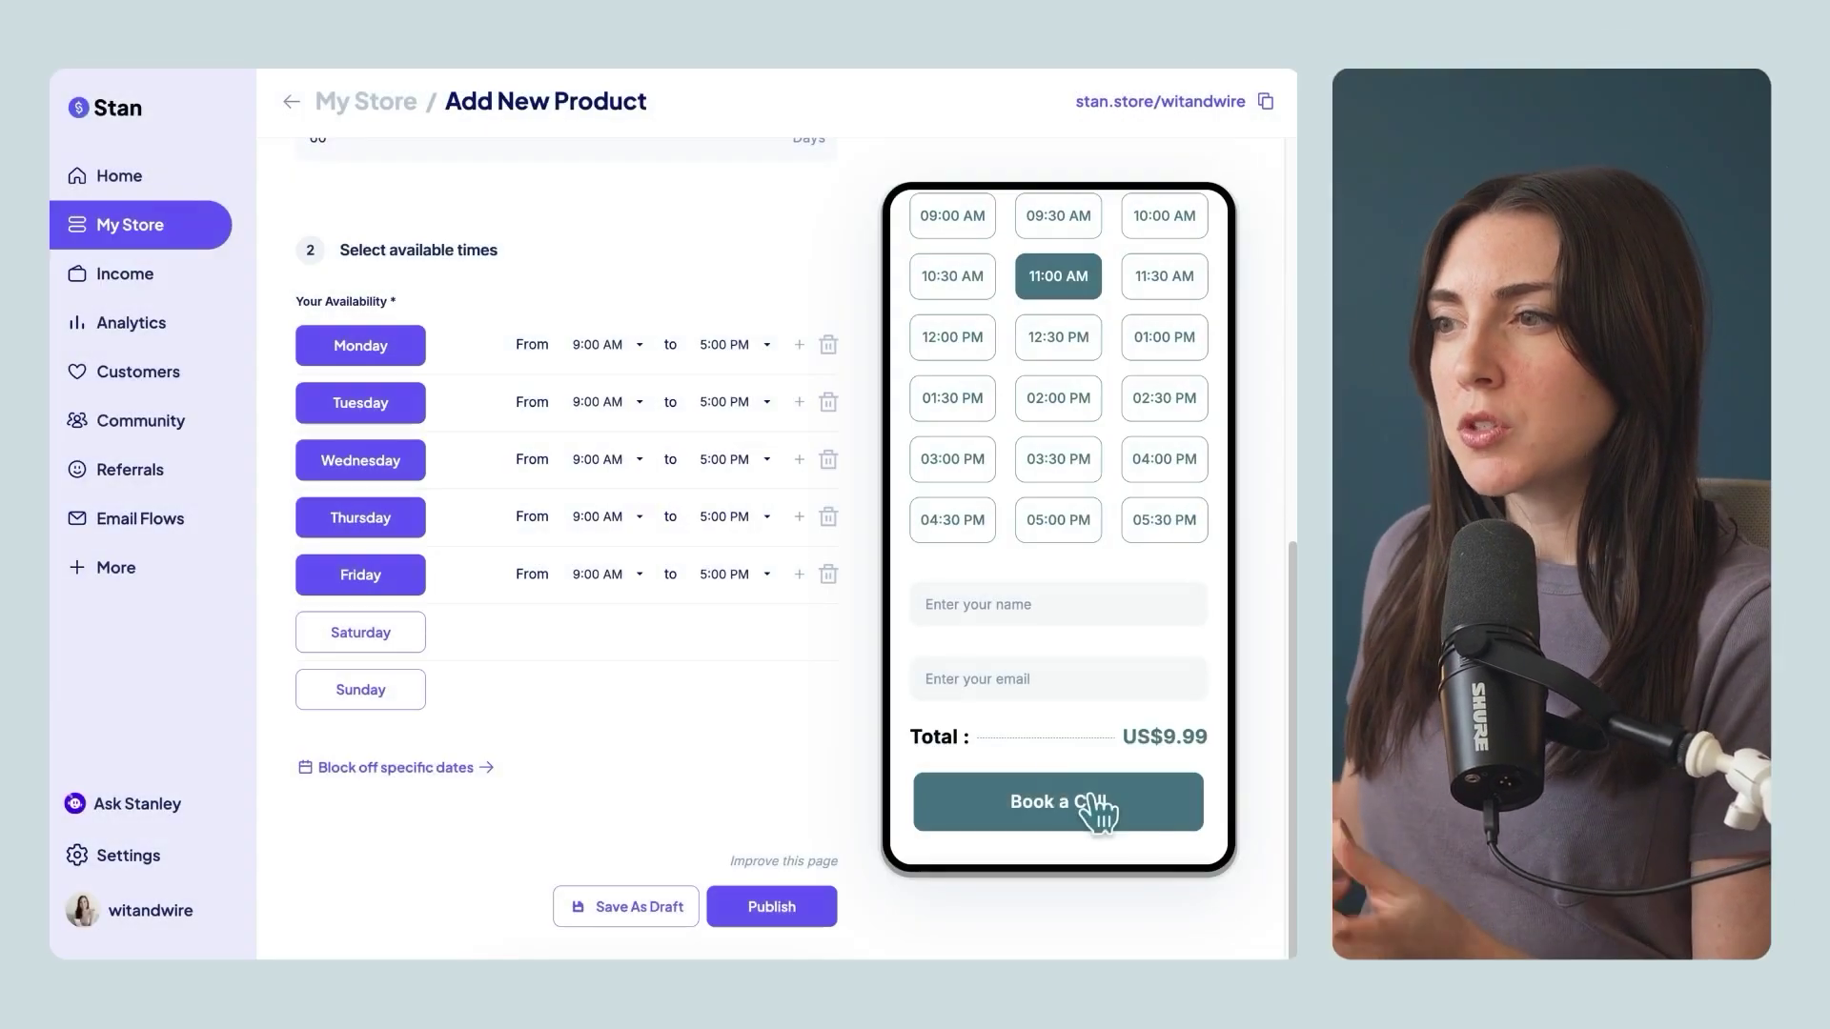
click(290, 99)
scroll(660, 678, down, 1)
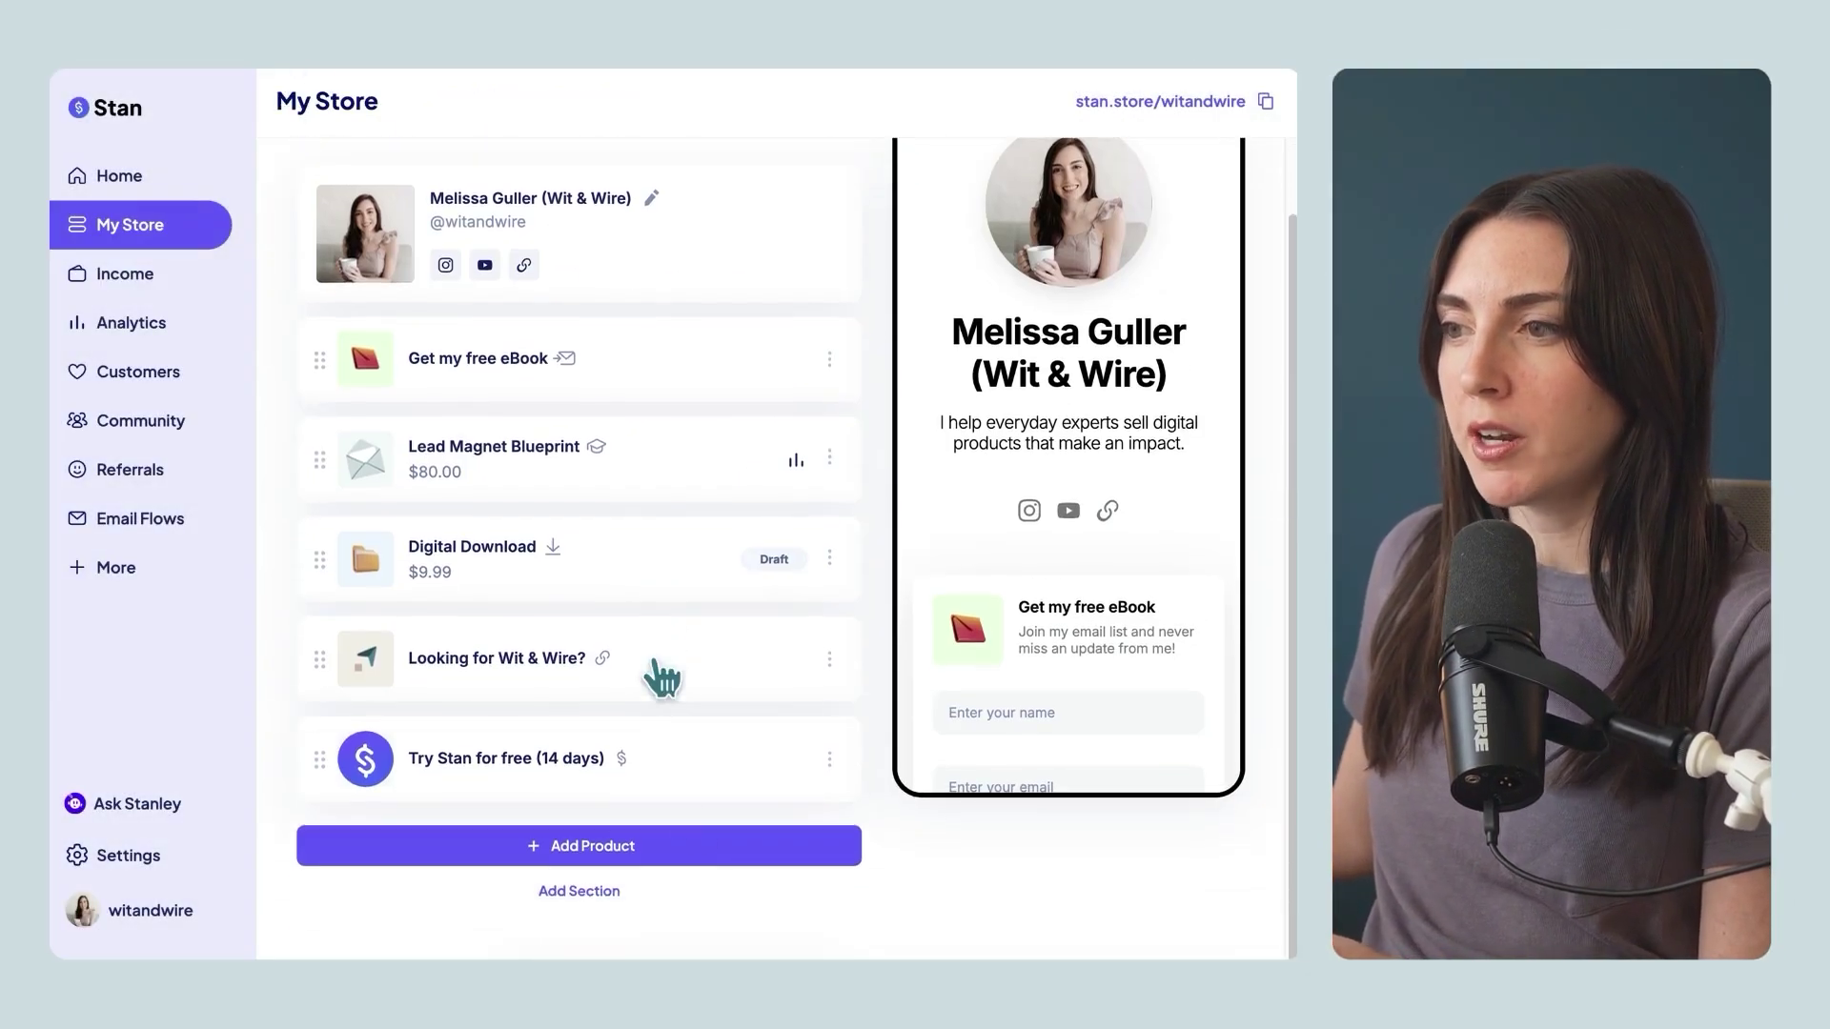
click(703, 851)
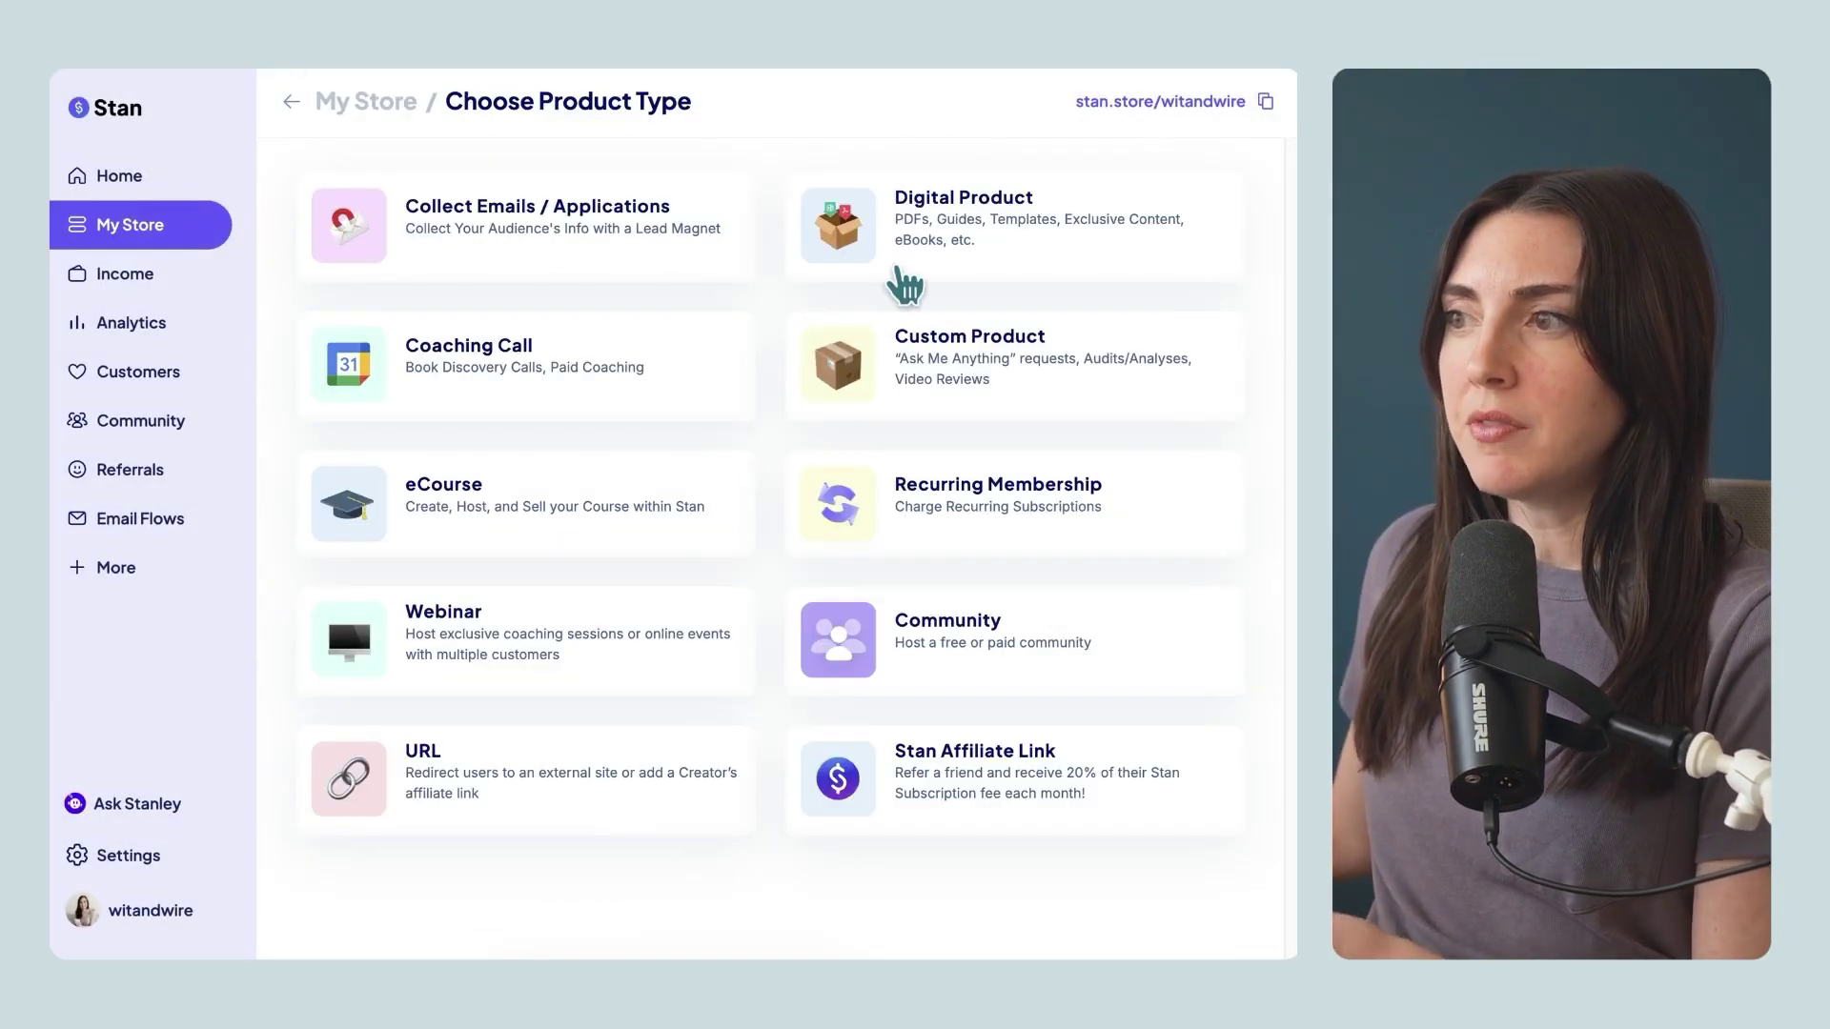
click(964, 374)
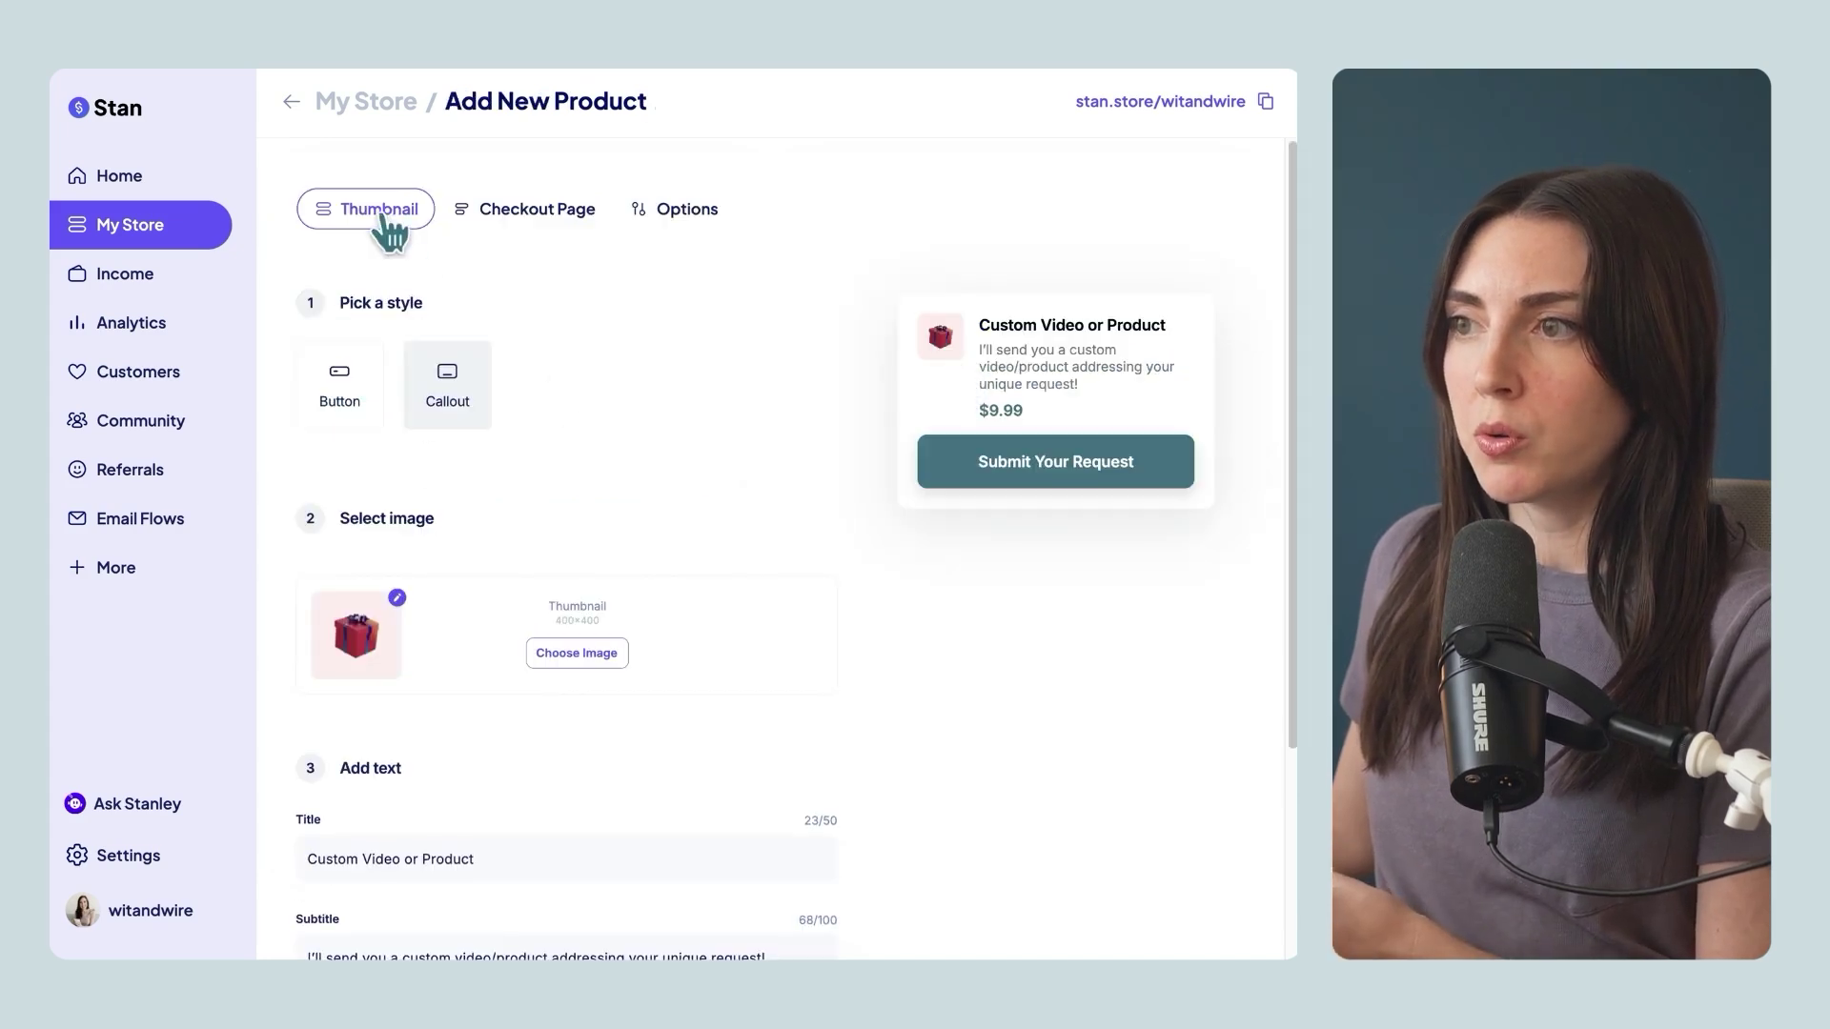
click(541, 232)
scroll(705, 391, down, 1)
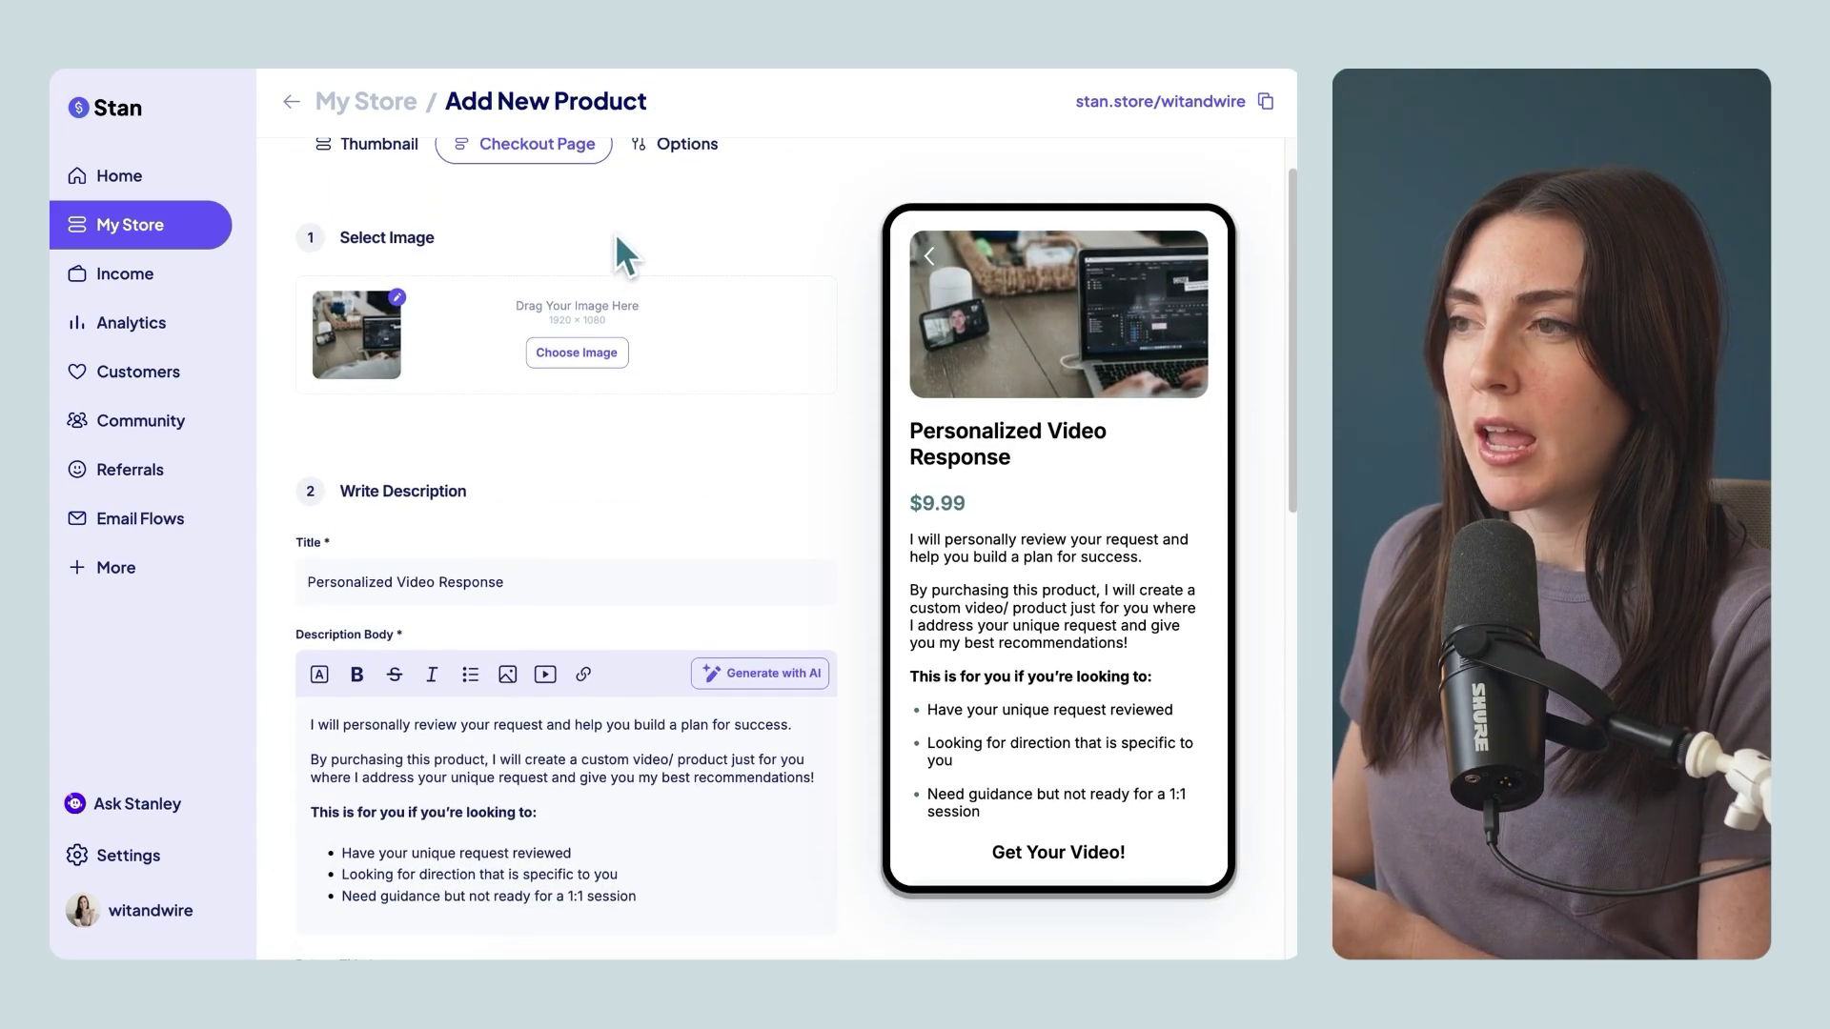
click(688, 147)
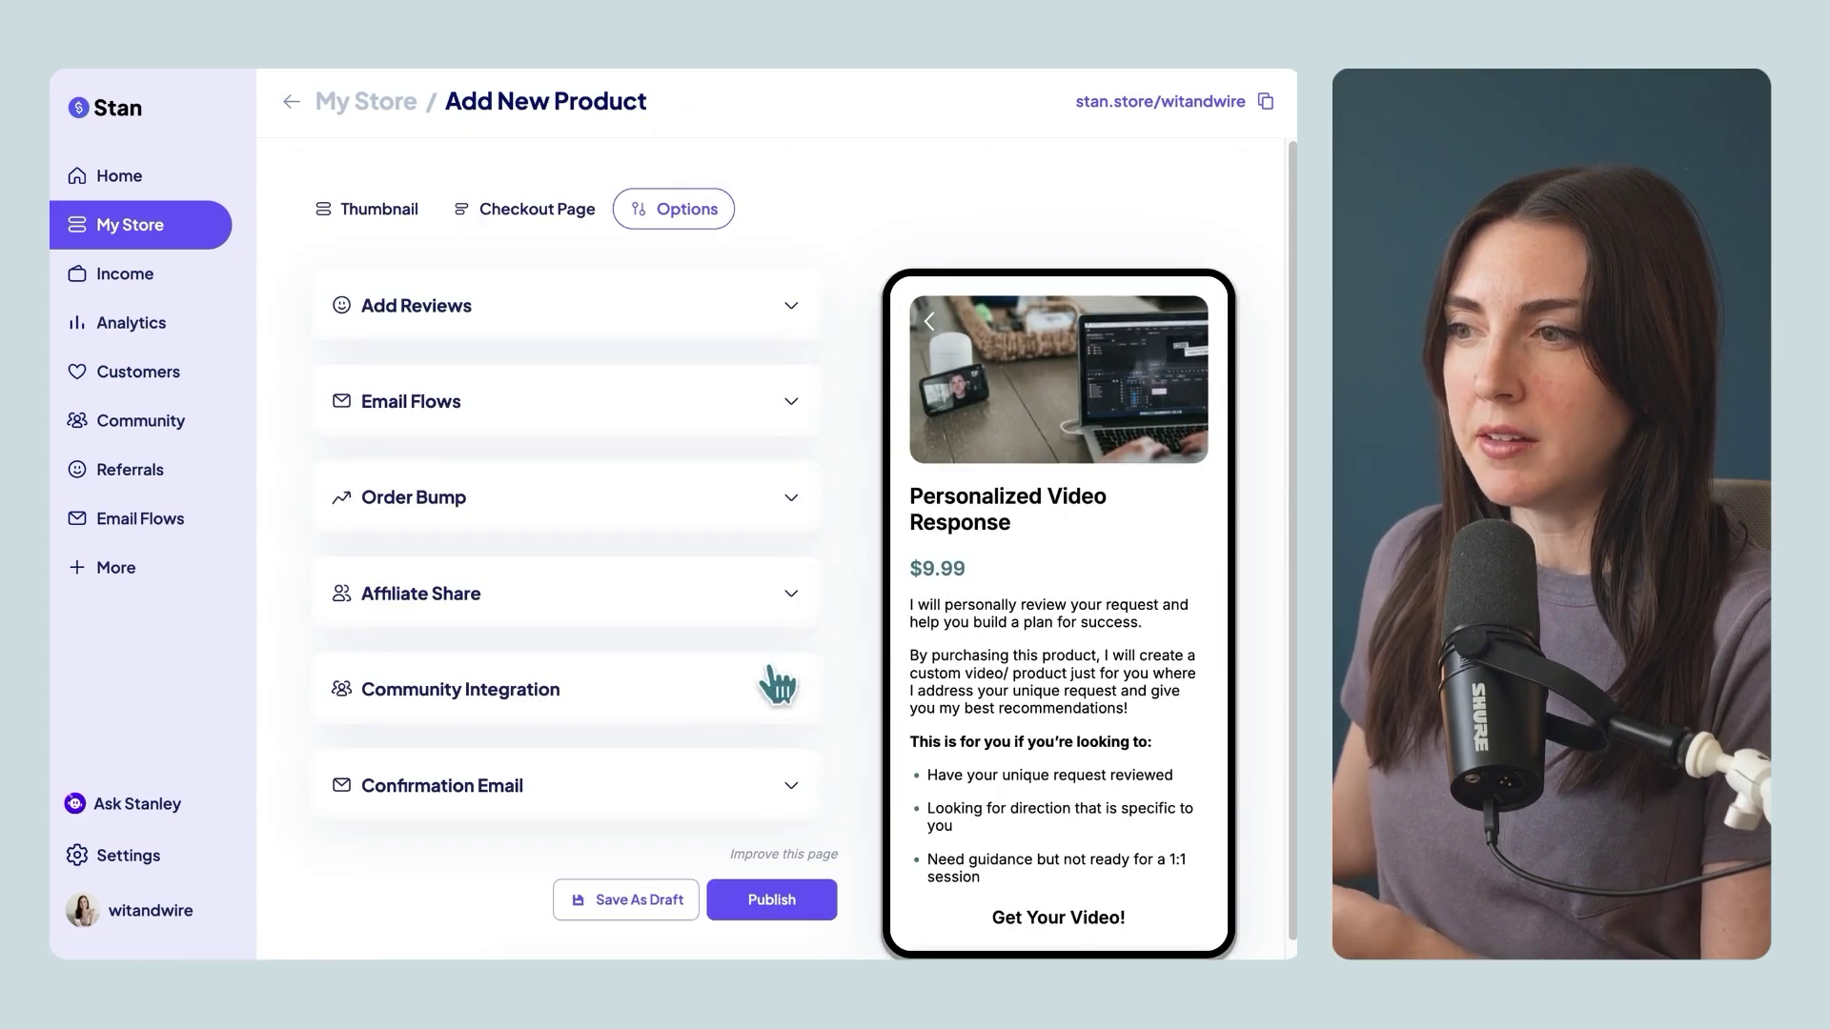
click(790, 787)
scroll(551, 657, down, 3)
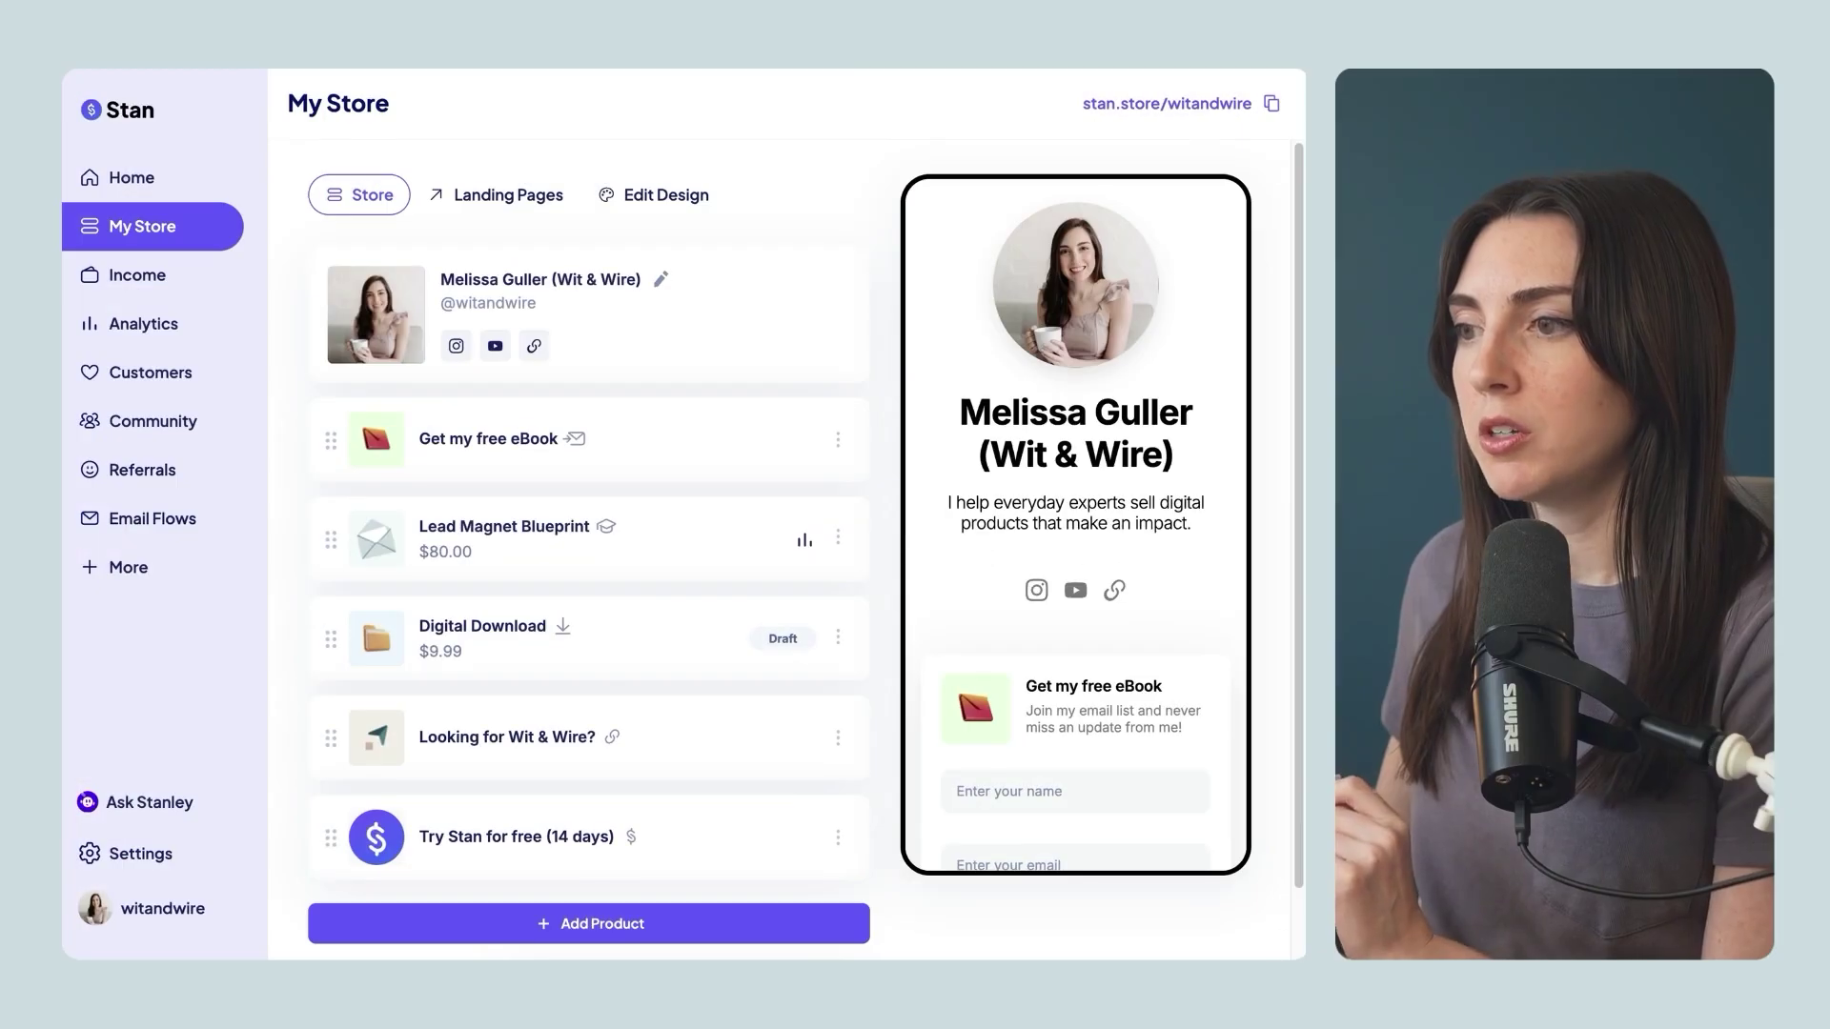
Start a new Lead Magnet product and continue to its eBook delivery step
click(774, 929)
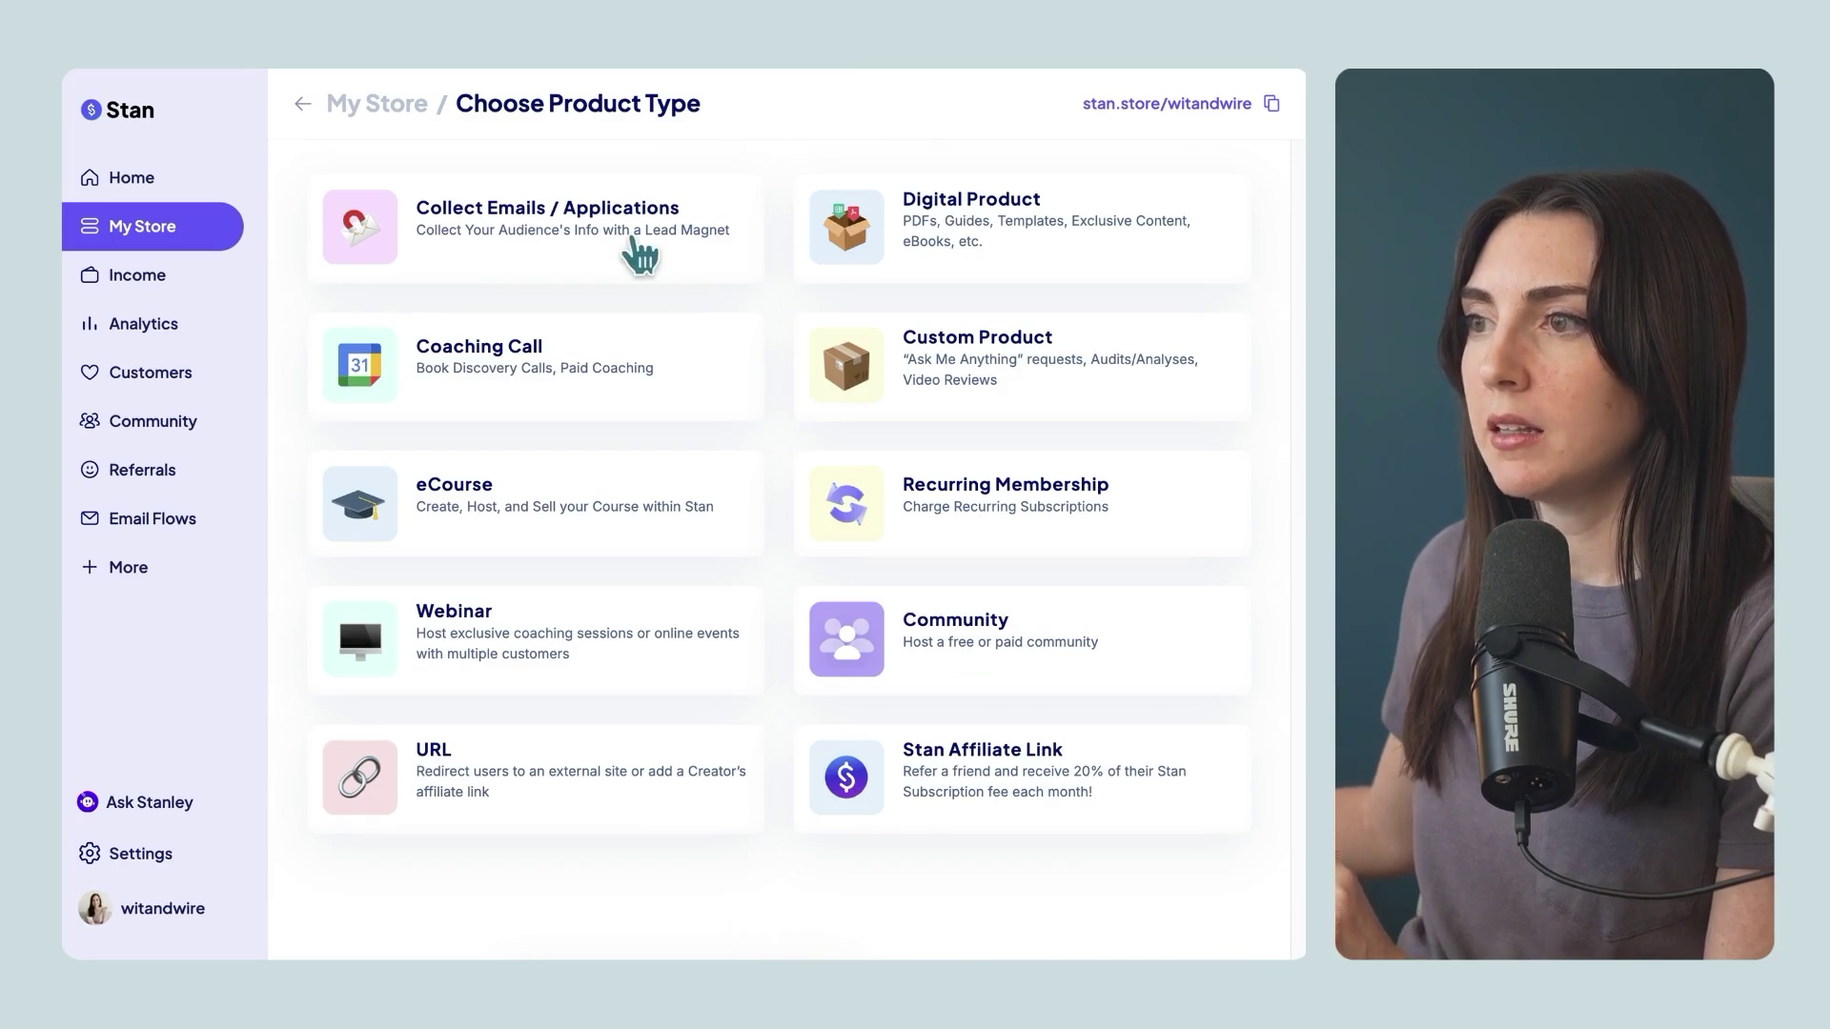
click(631, 240)
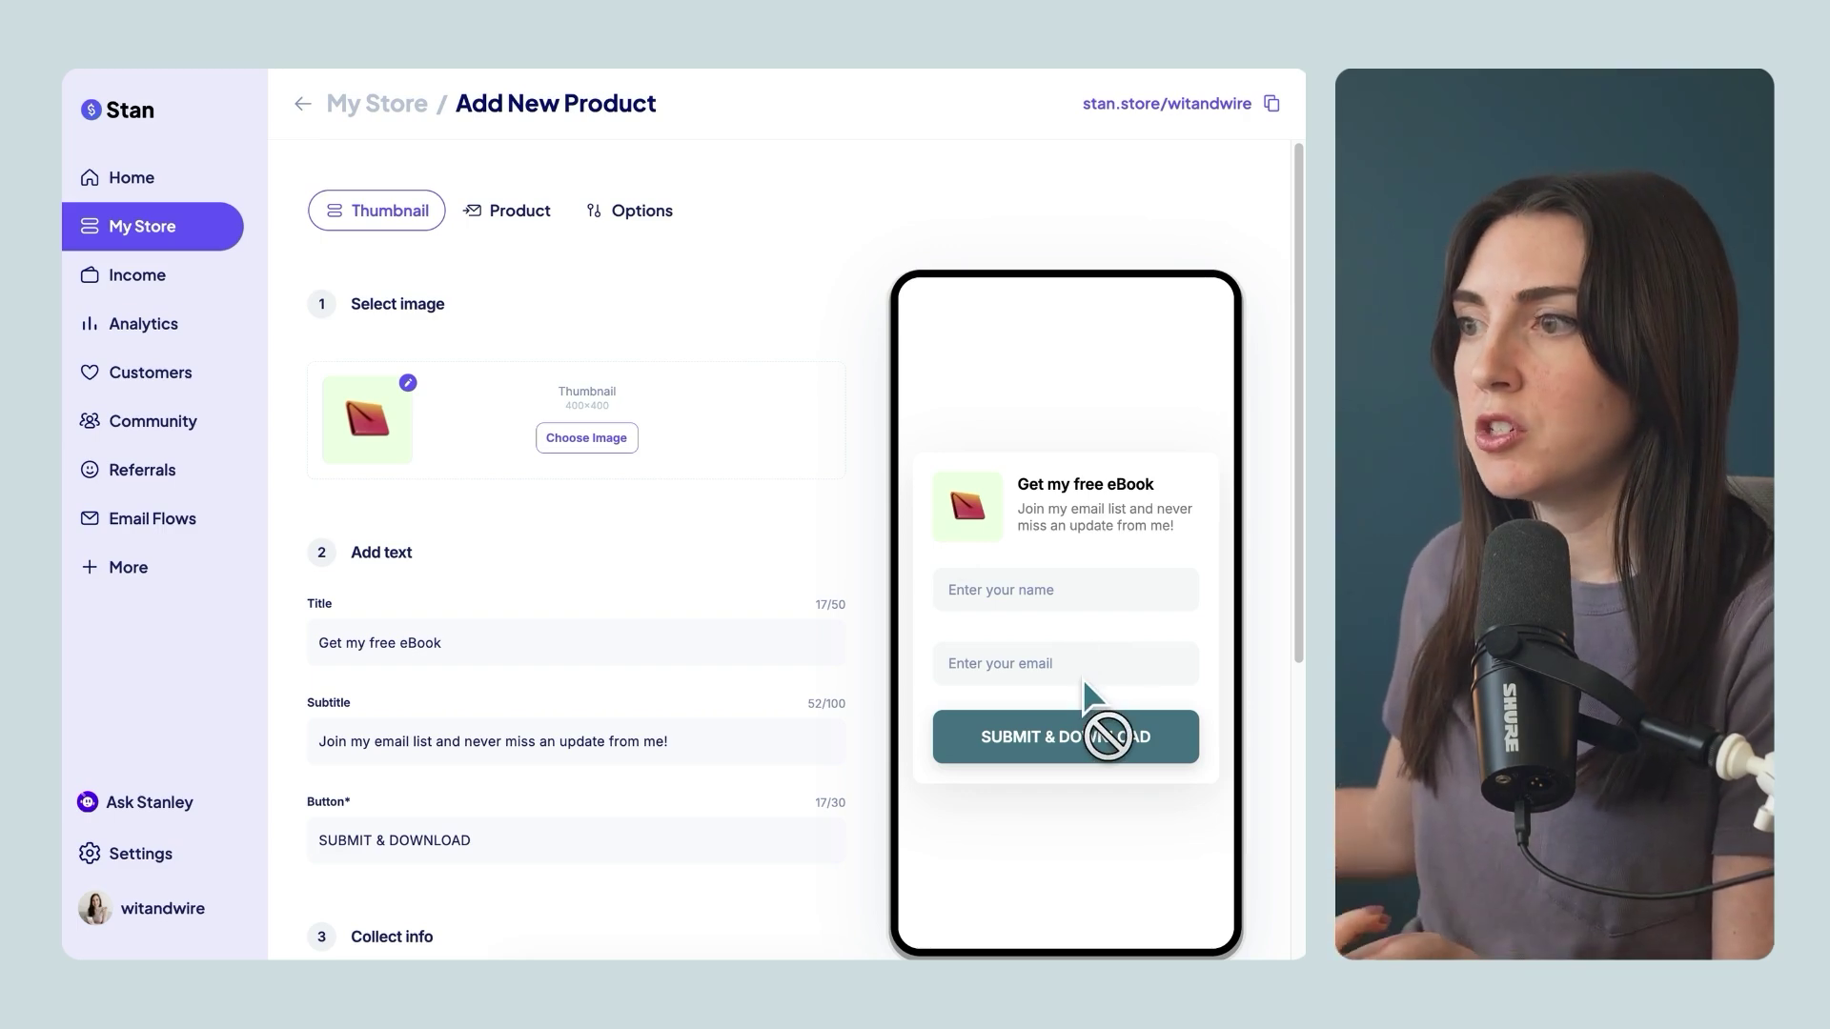
scroll(441, 421, down, 1)
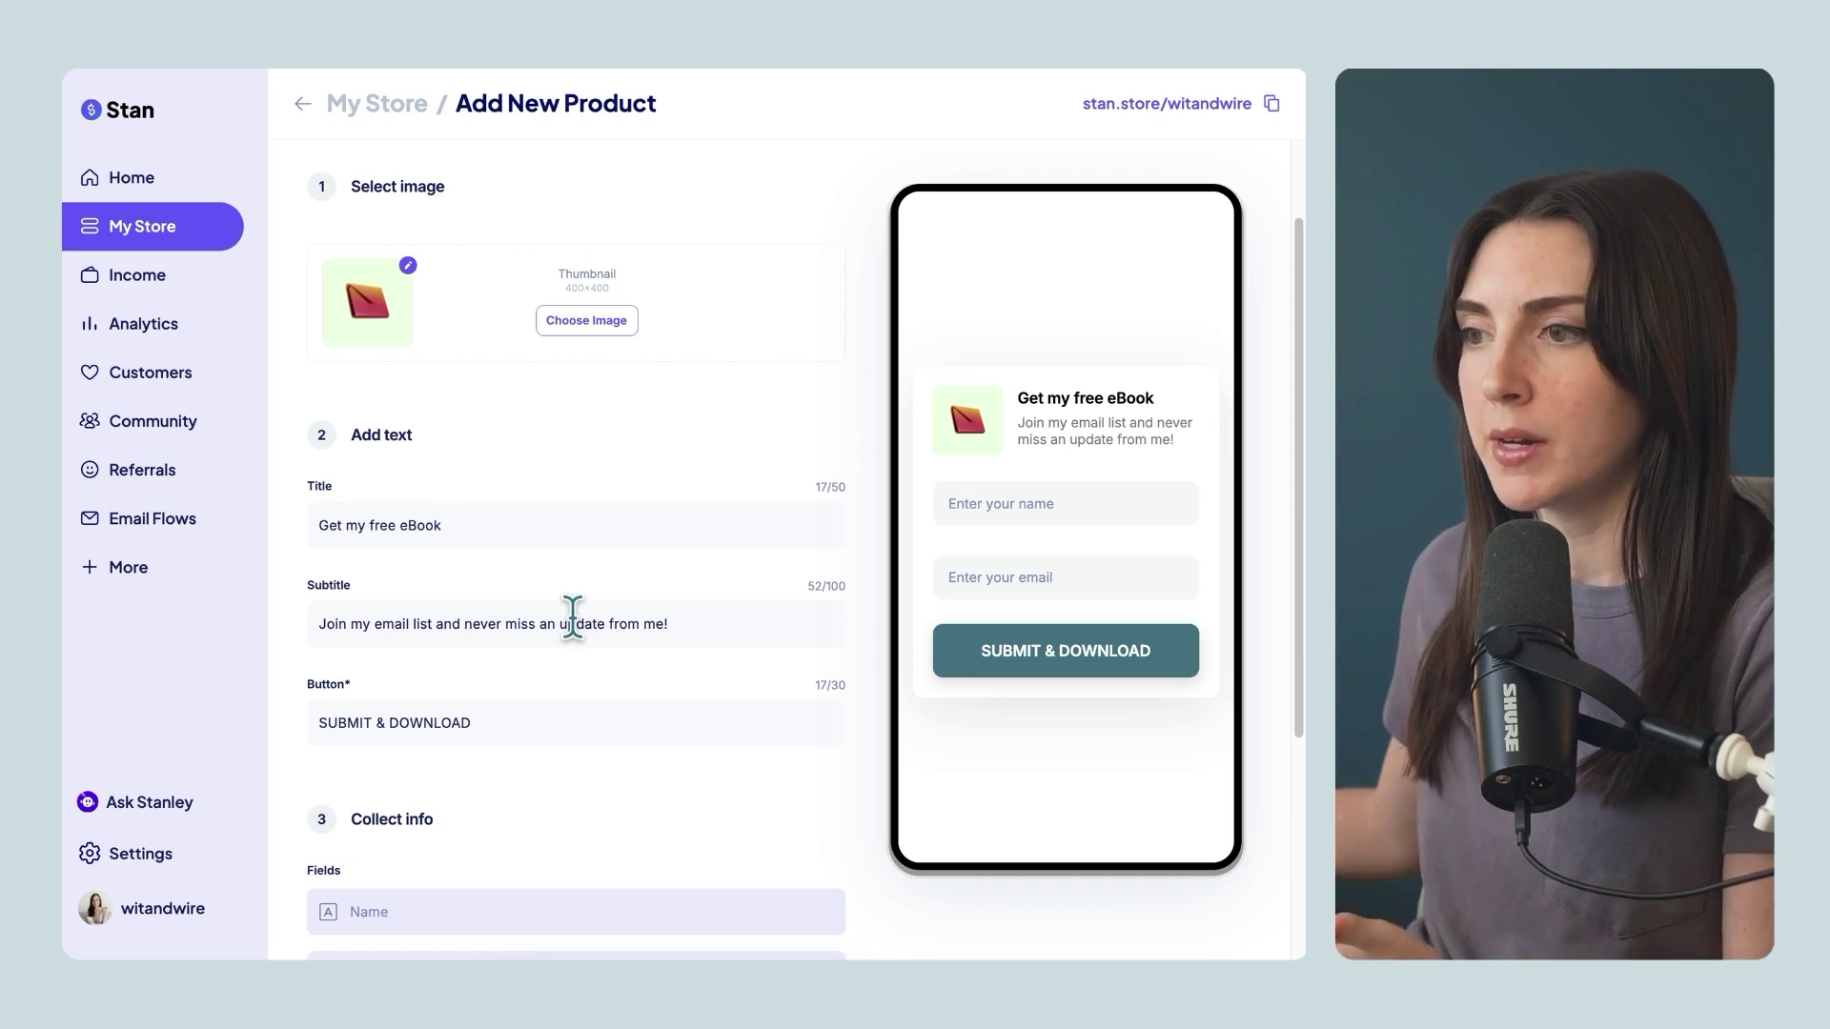
scroll(571, 618, down, 3)
scroll(572, 617, down, 1)
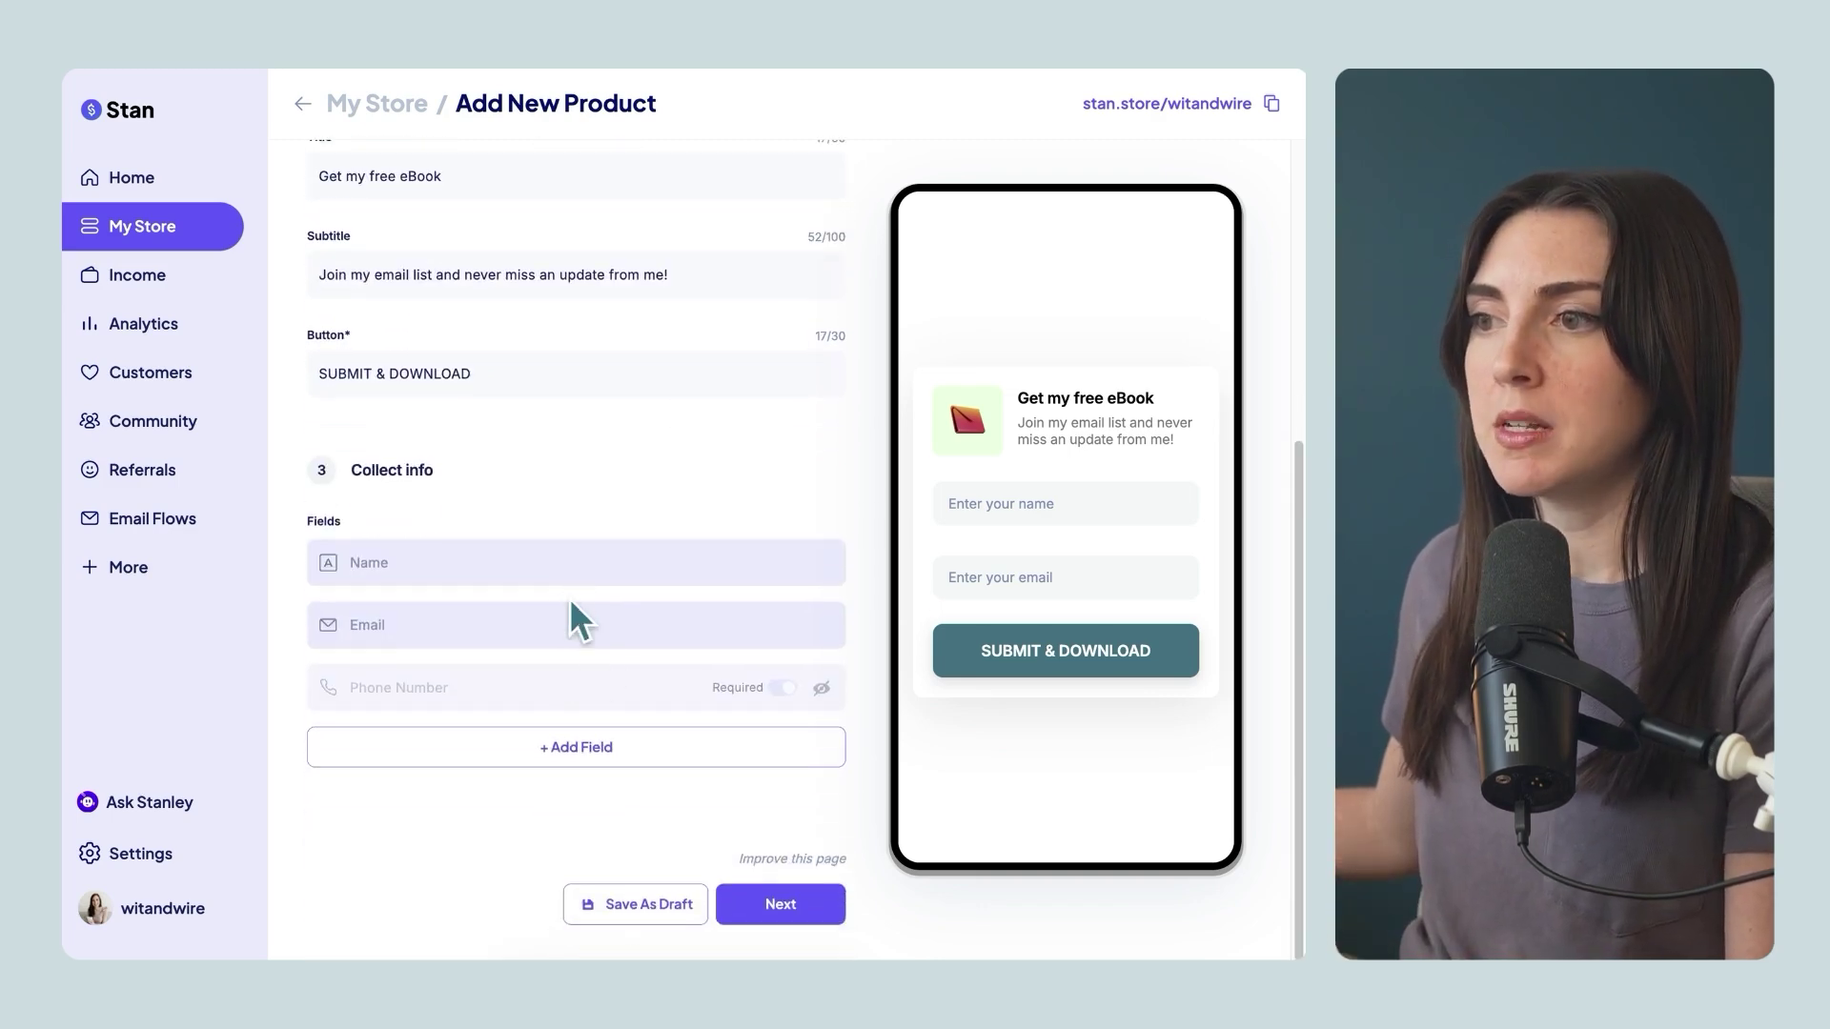
click(787, 905)
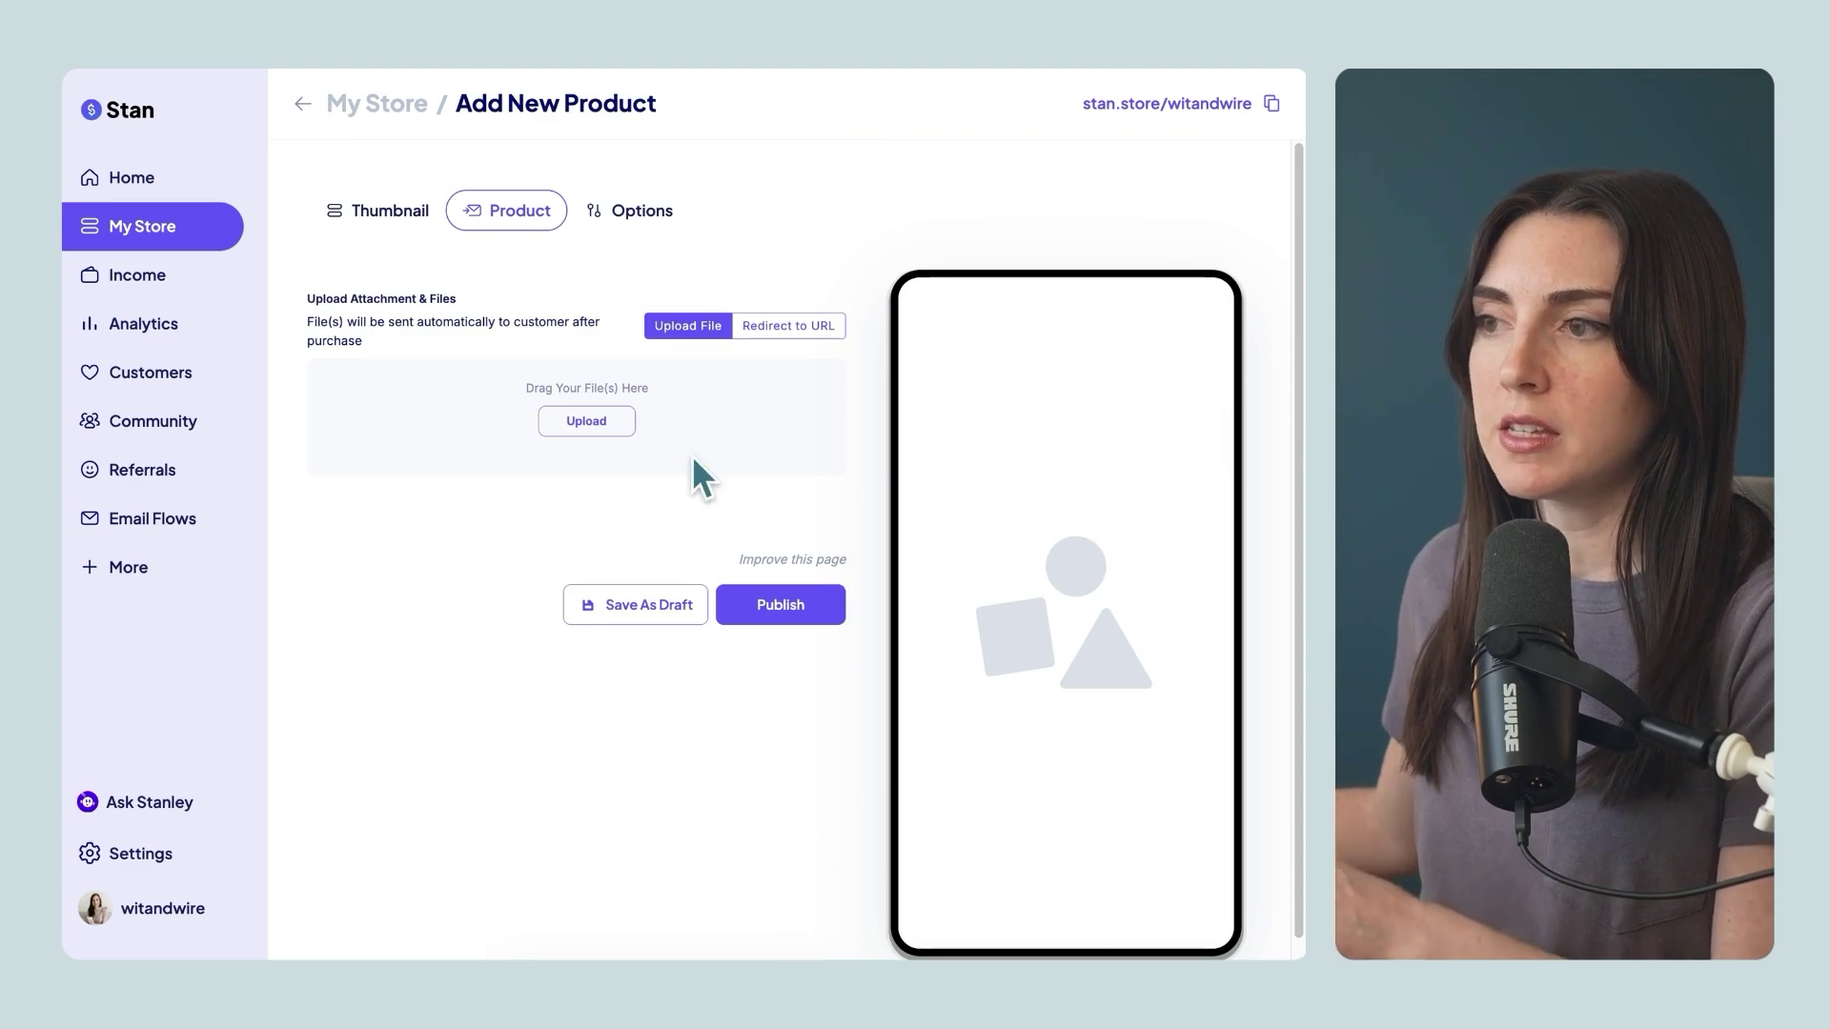
Switch the eBook delivery to Redirect to URL and expand its Confirmation Email section
click(799, 329)
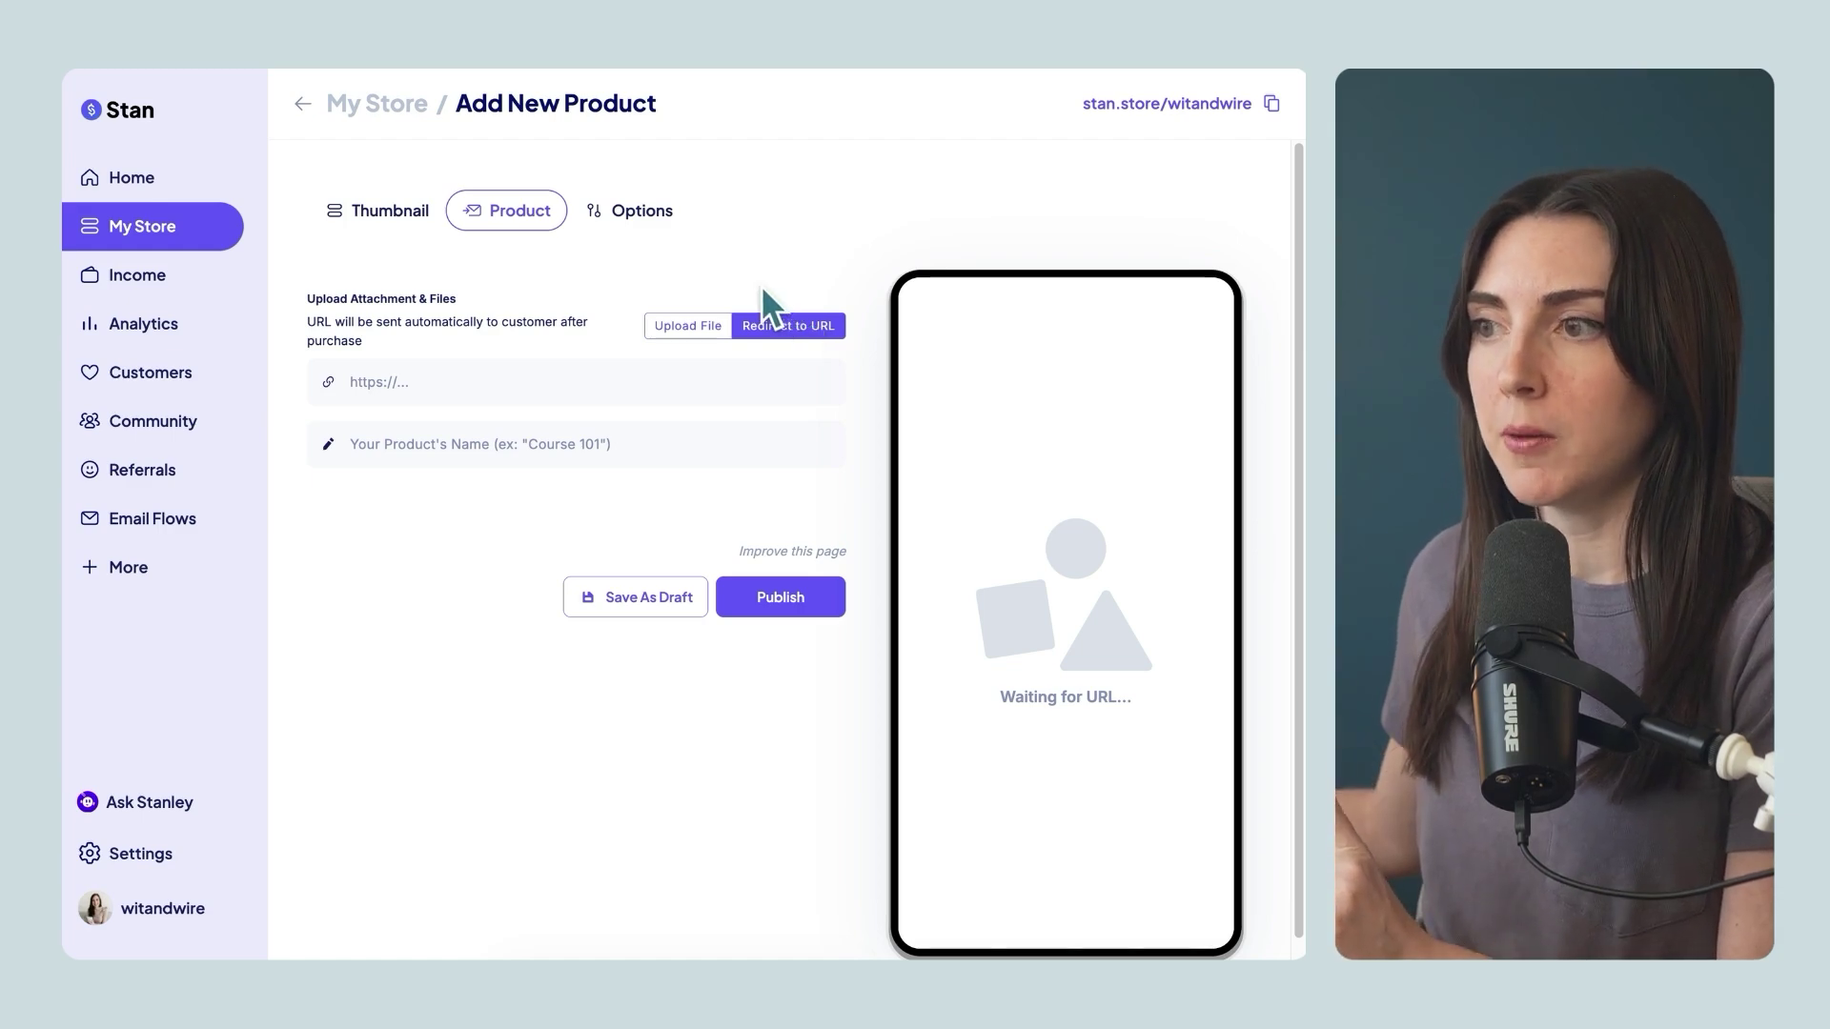
click(644, 215)
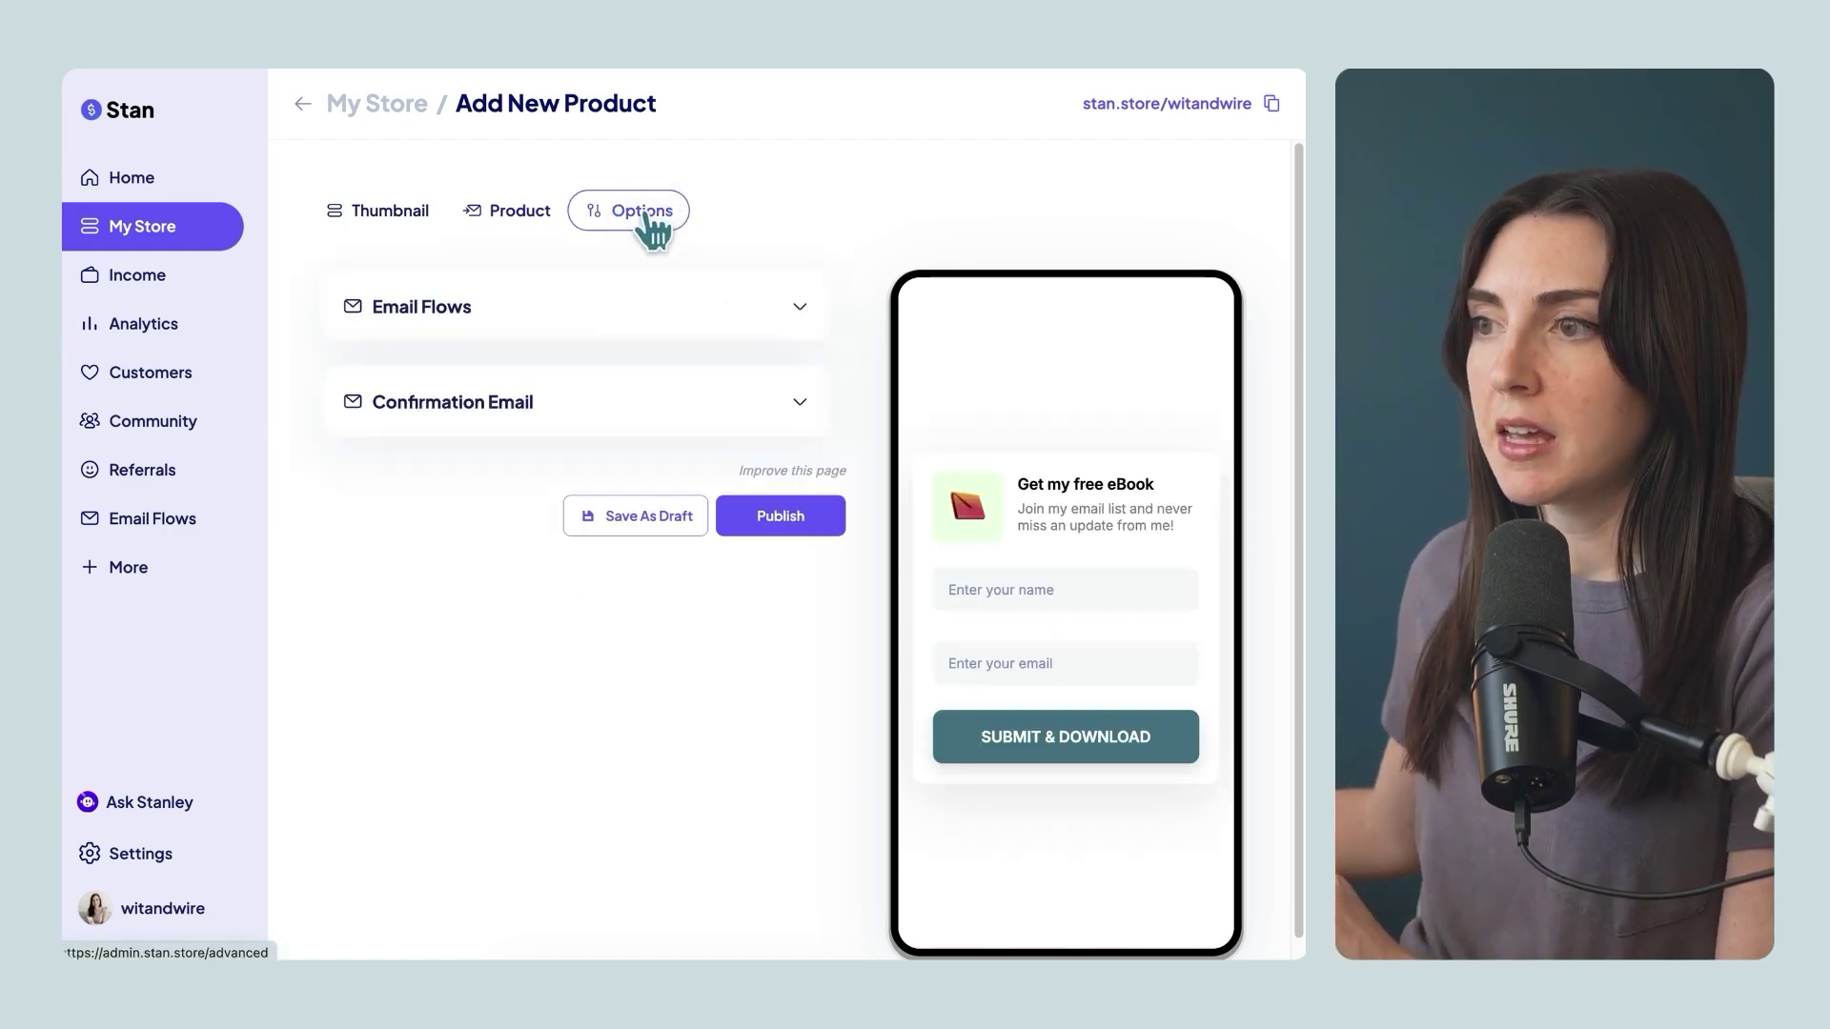
click(782, 412)
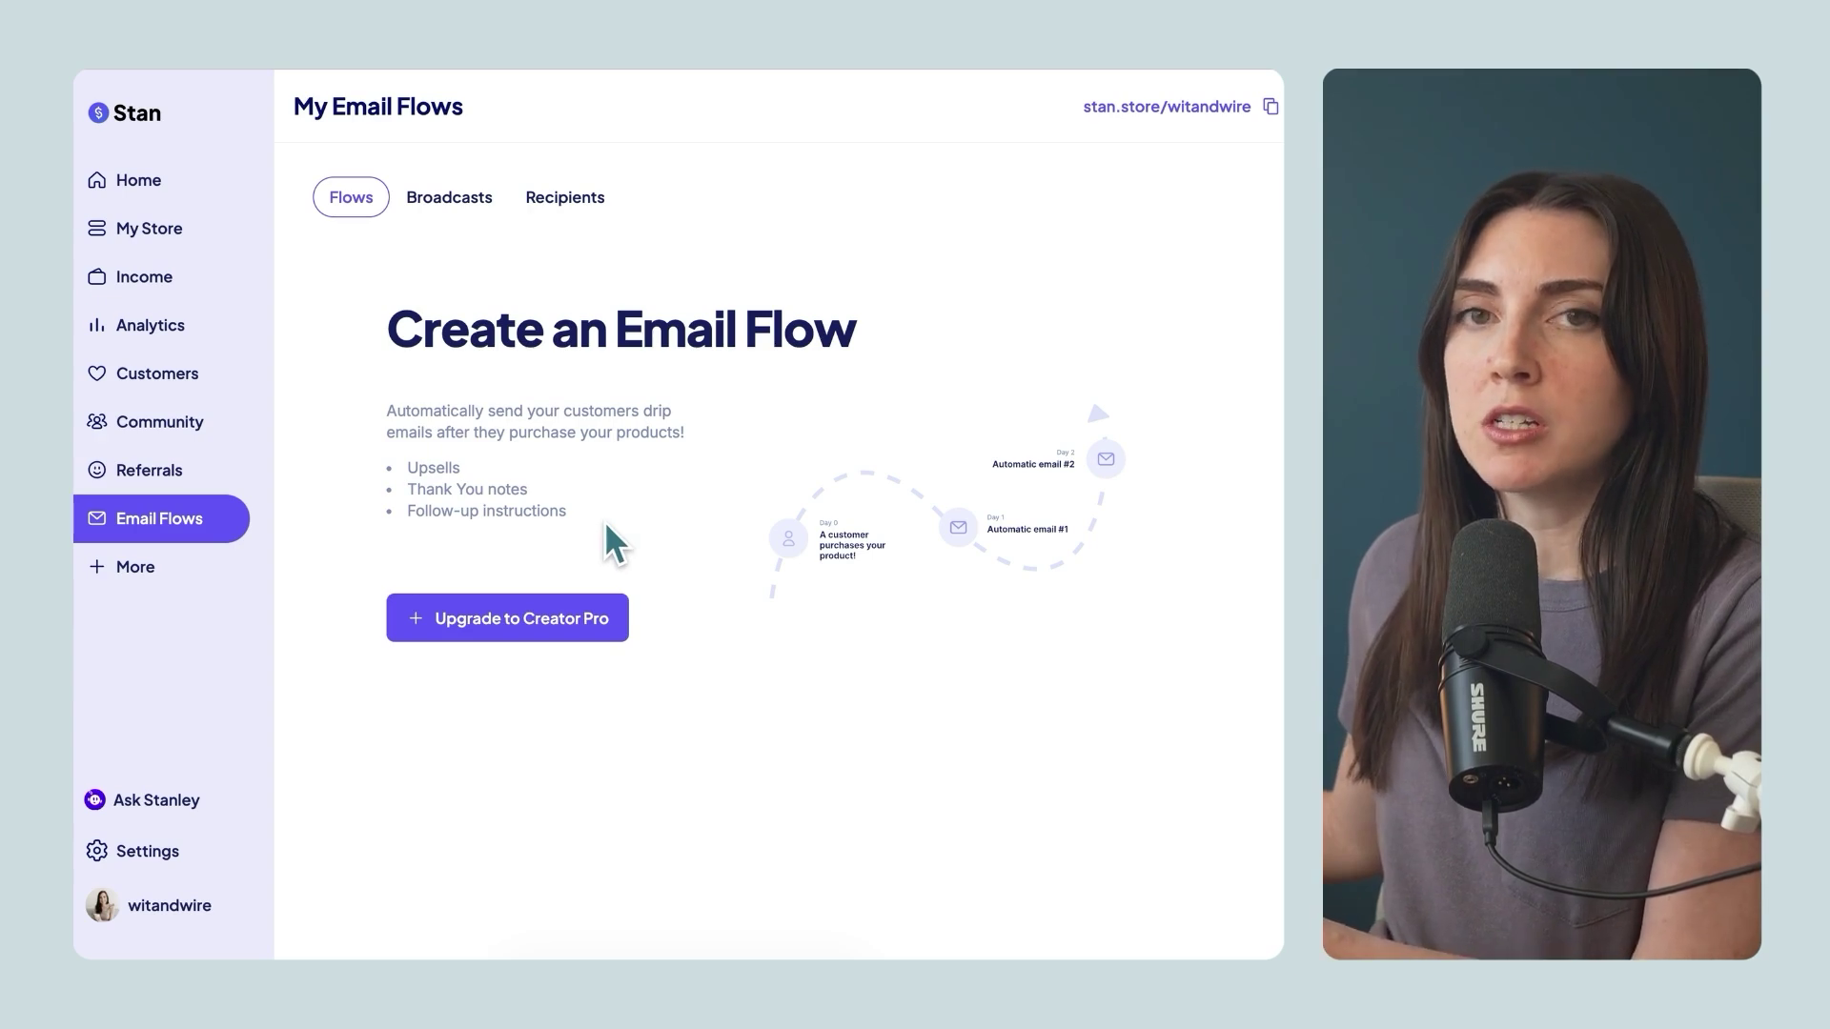
Switch to the Broadcasts tab of Email Flows
click(447, 204)
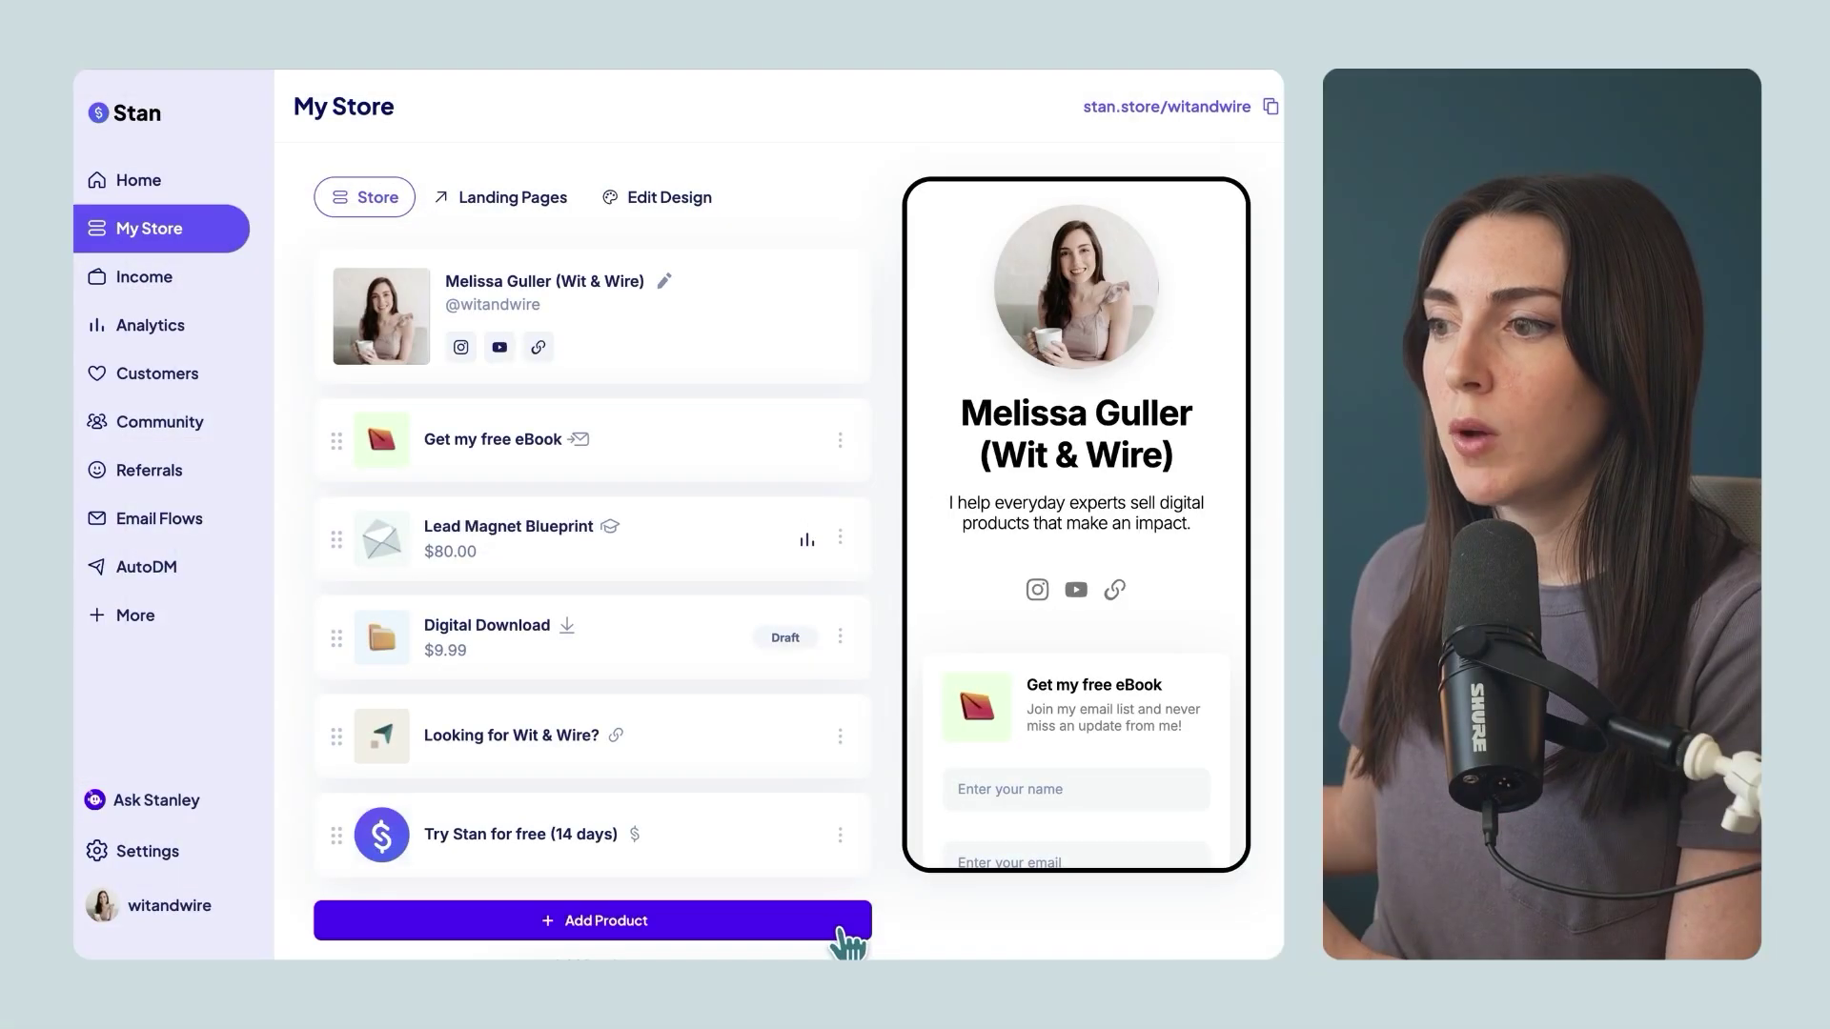
Add a Community product, open The Wit & Wire Community (Demo), and view its Resources and My Products pages
click(842, 925)
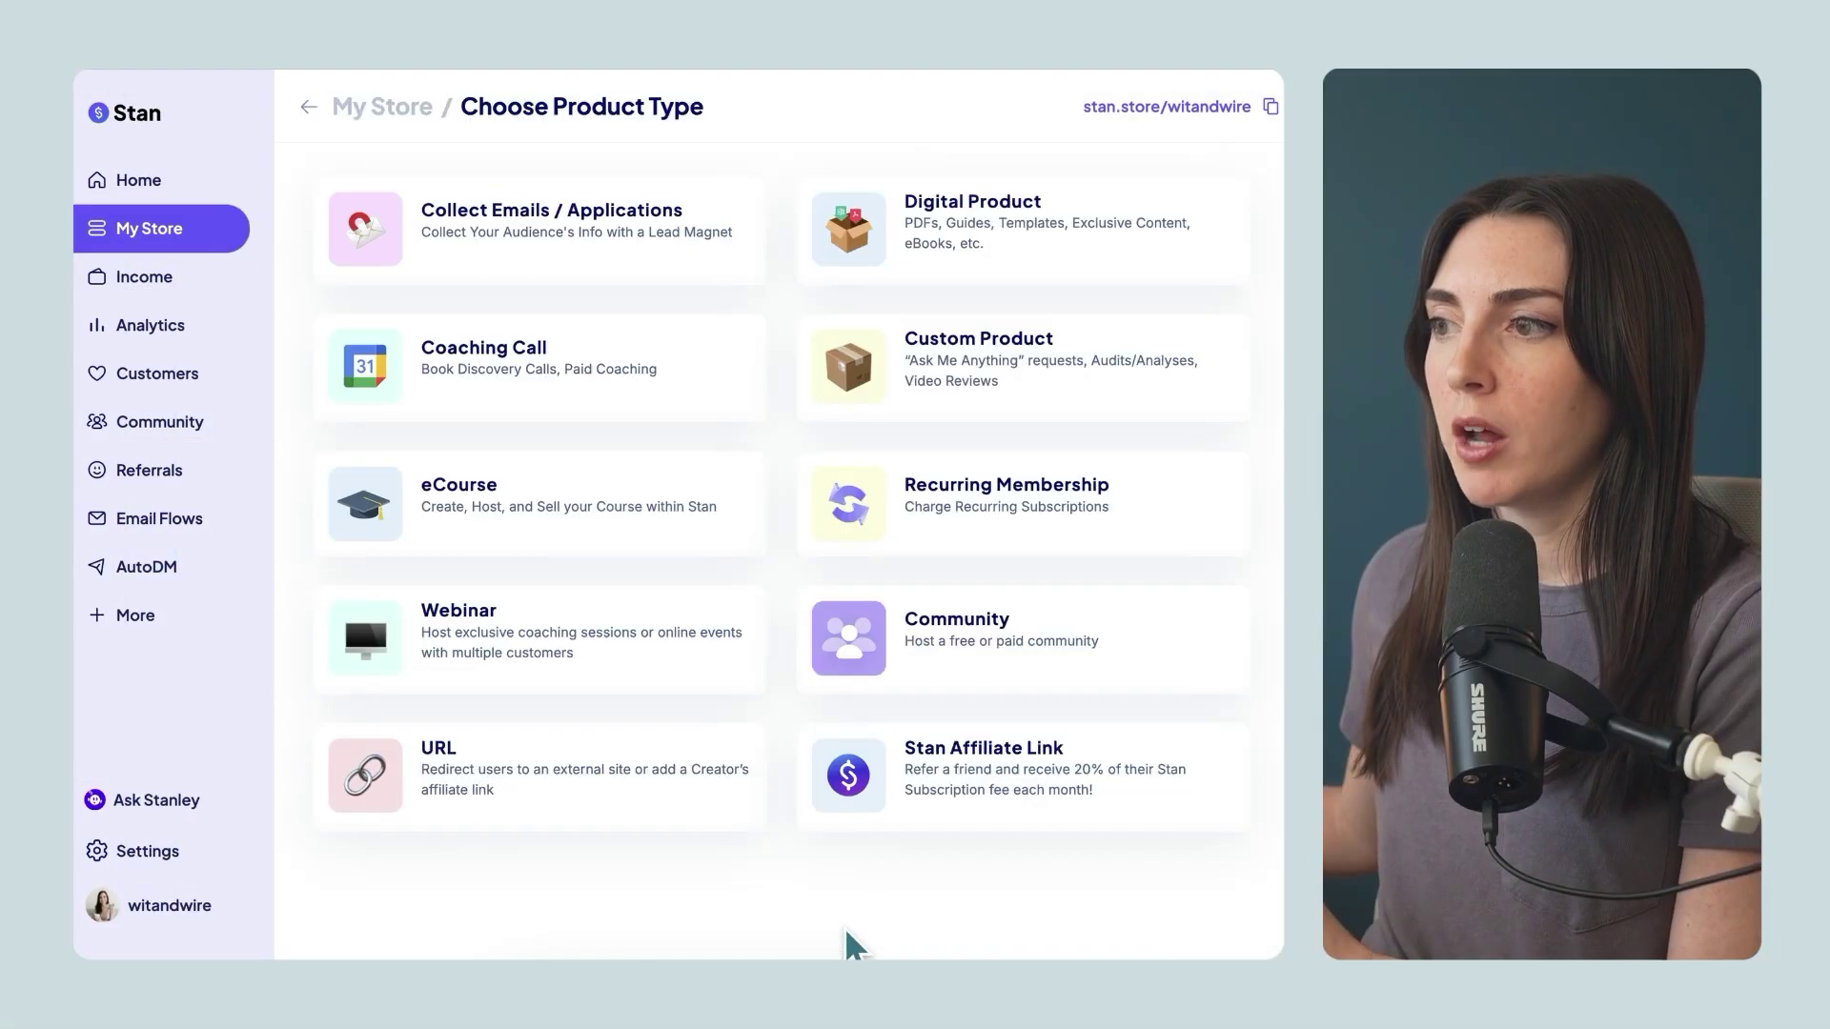
click(971, 653)
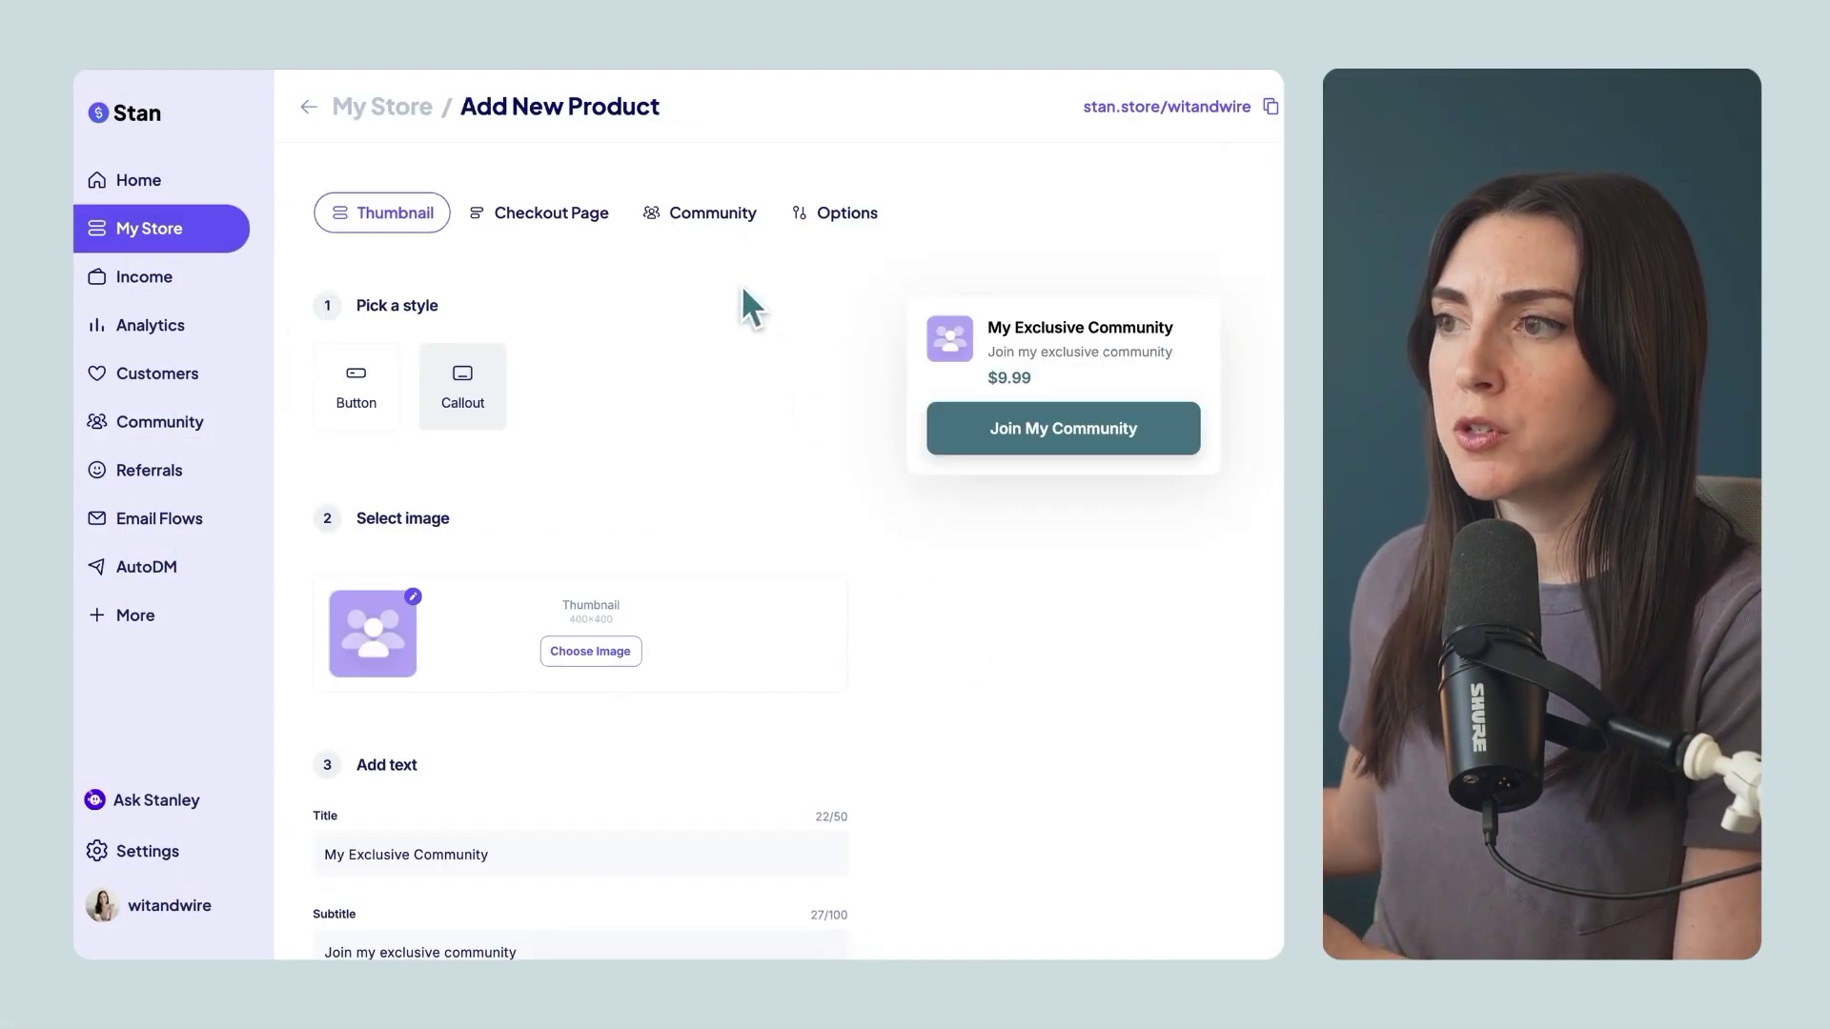
click(710, 228)
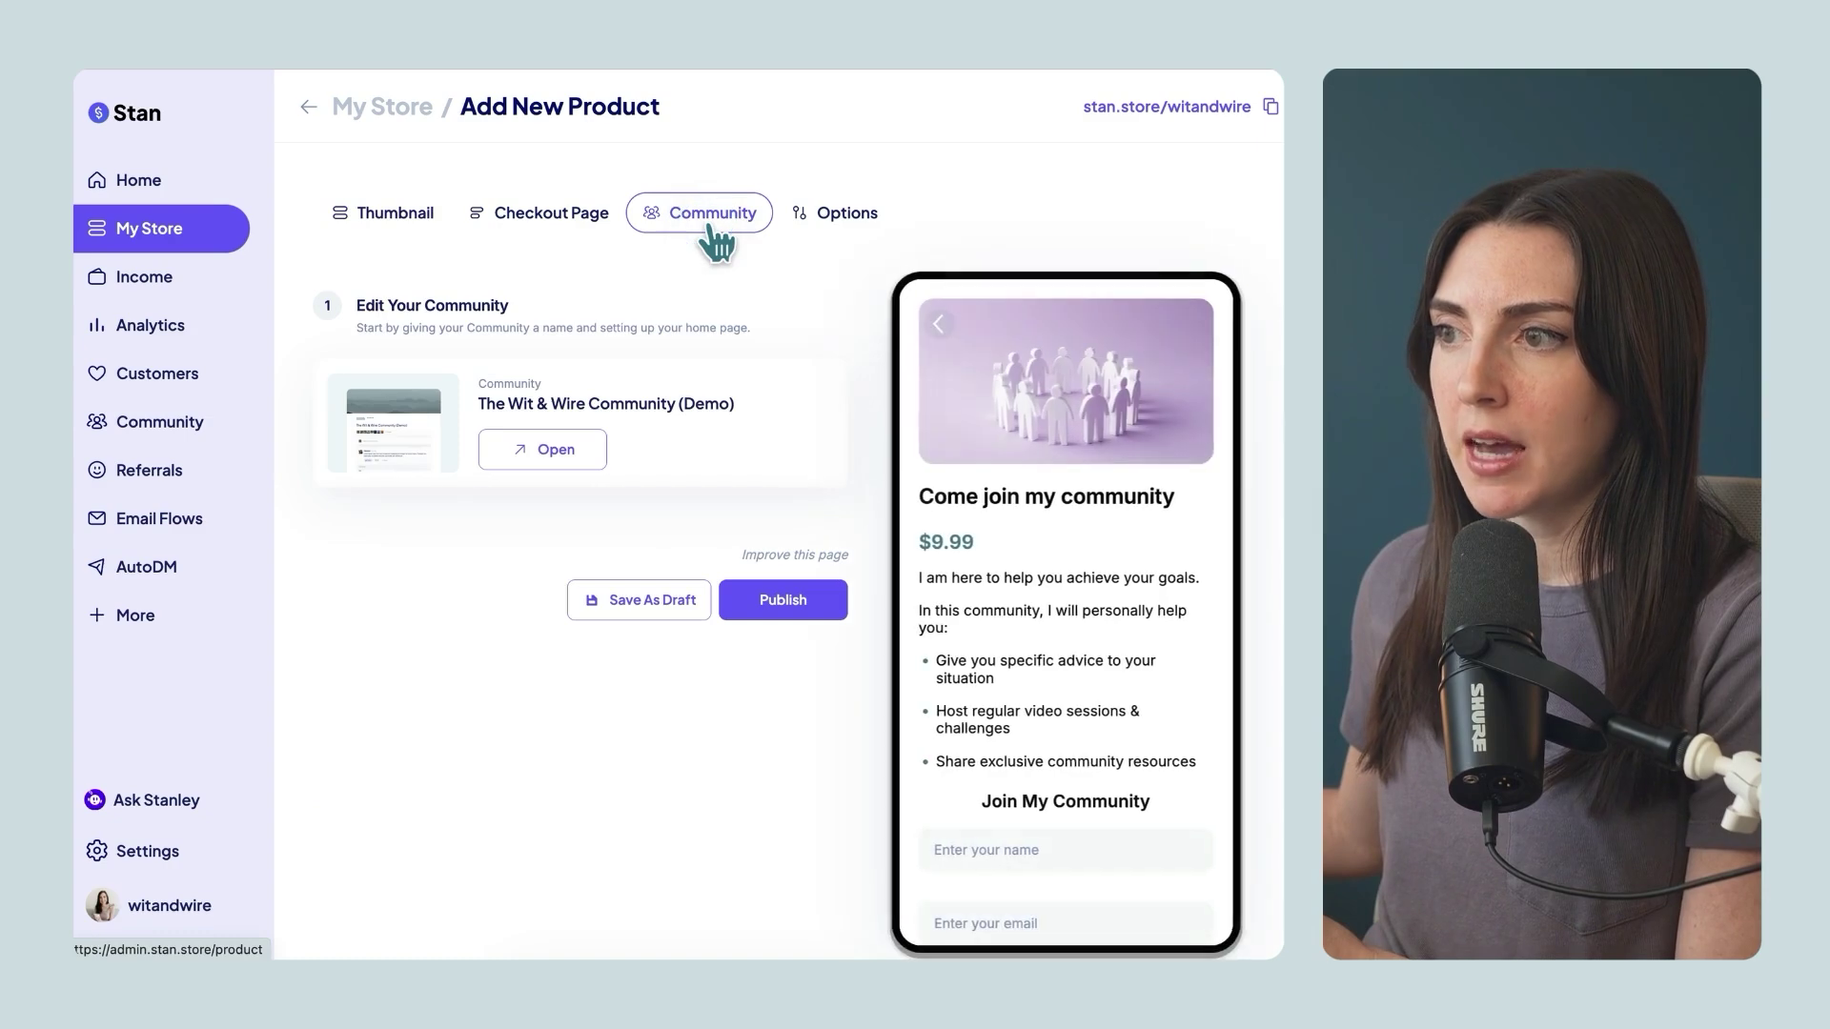
click(545, 454)
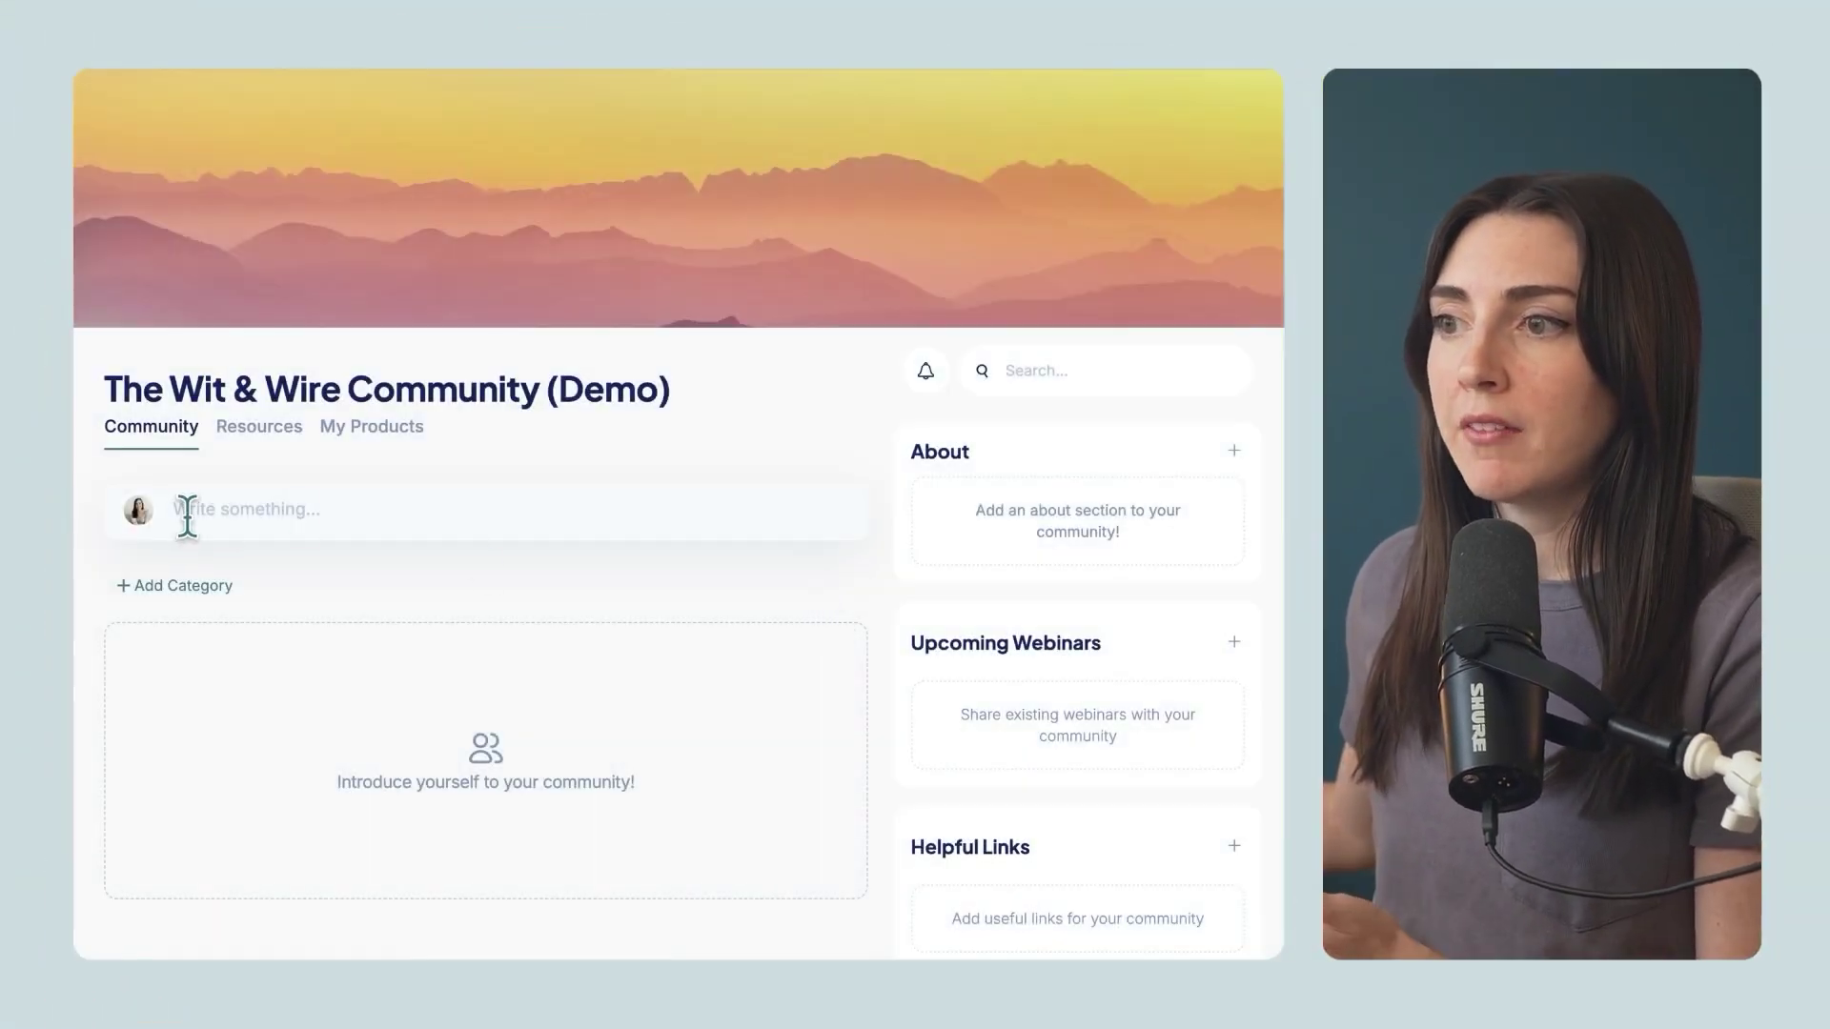
click(295, 452)
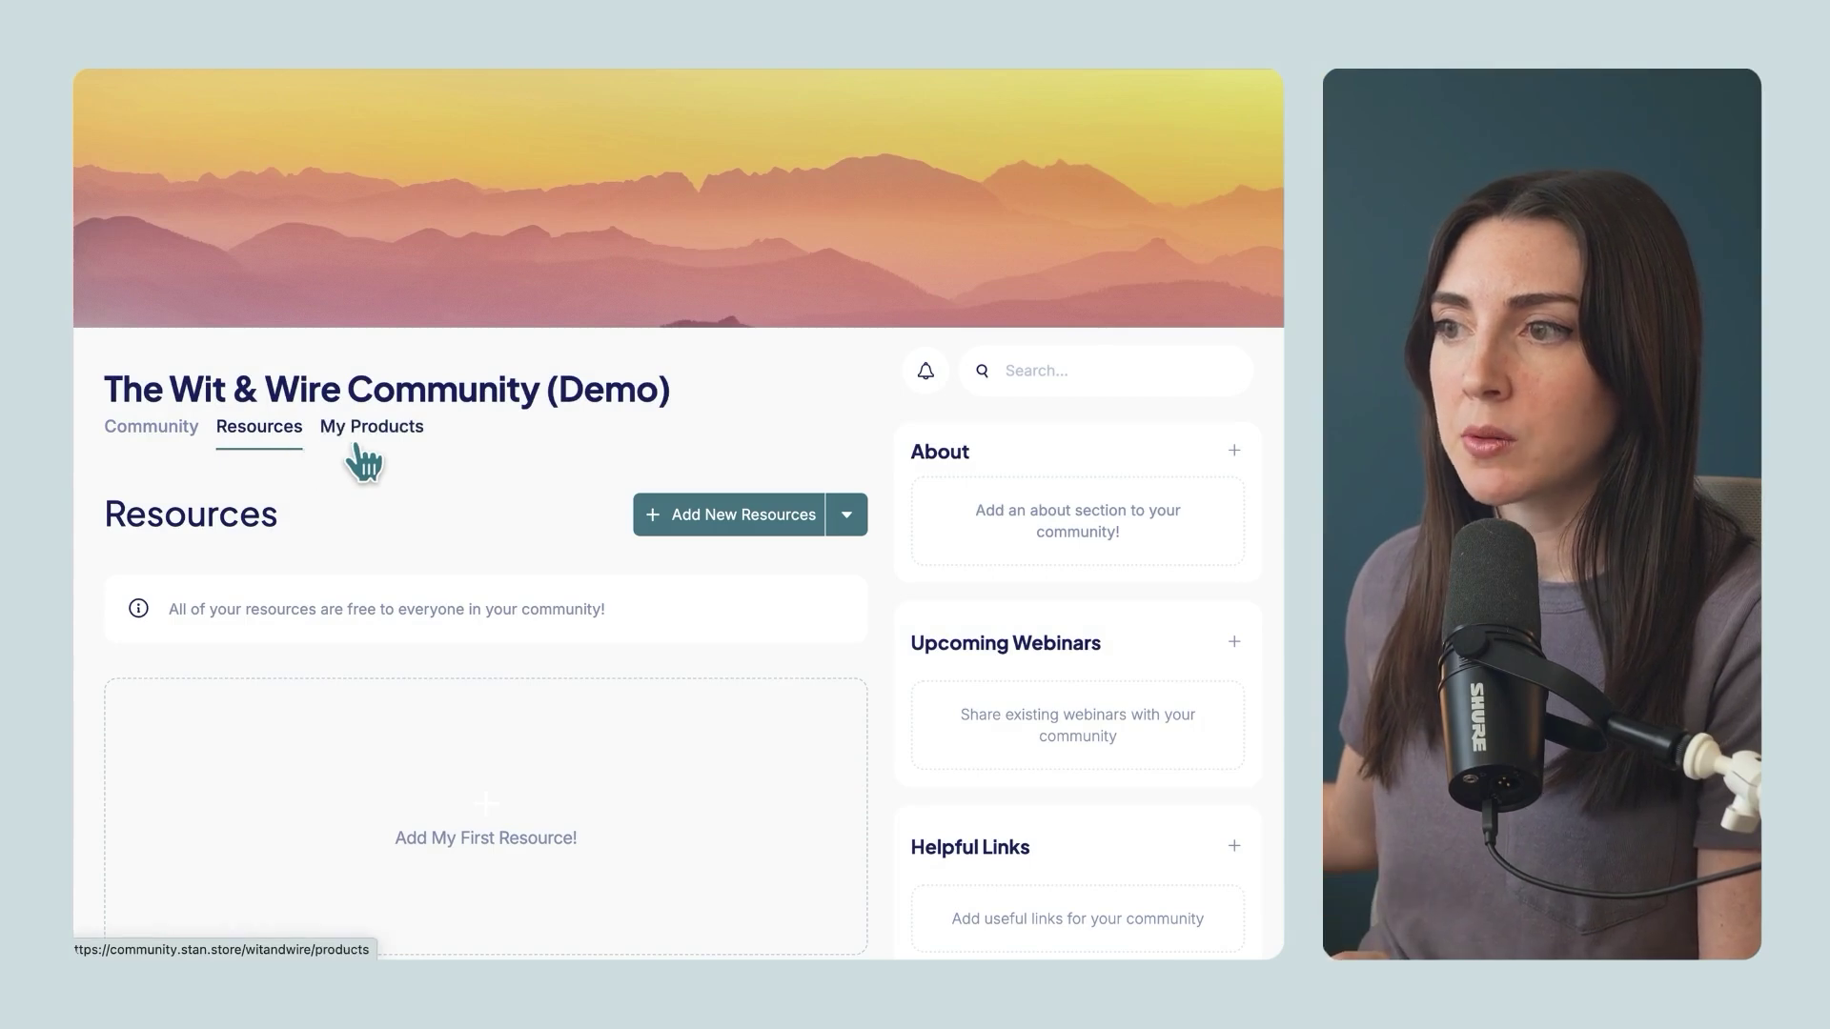
click(419, 446)
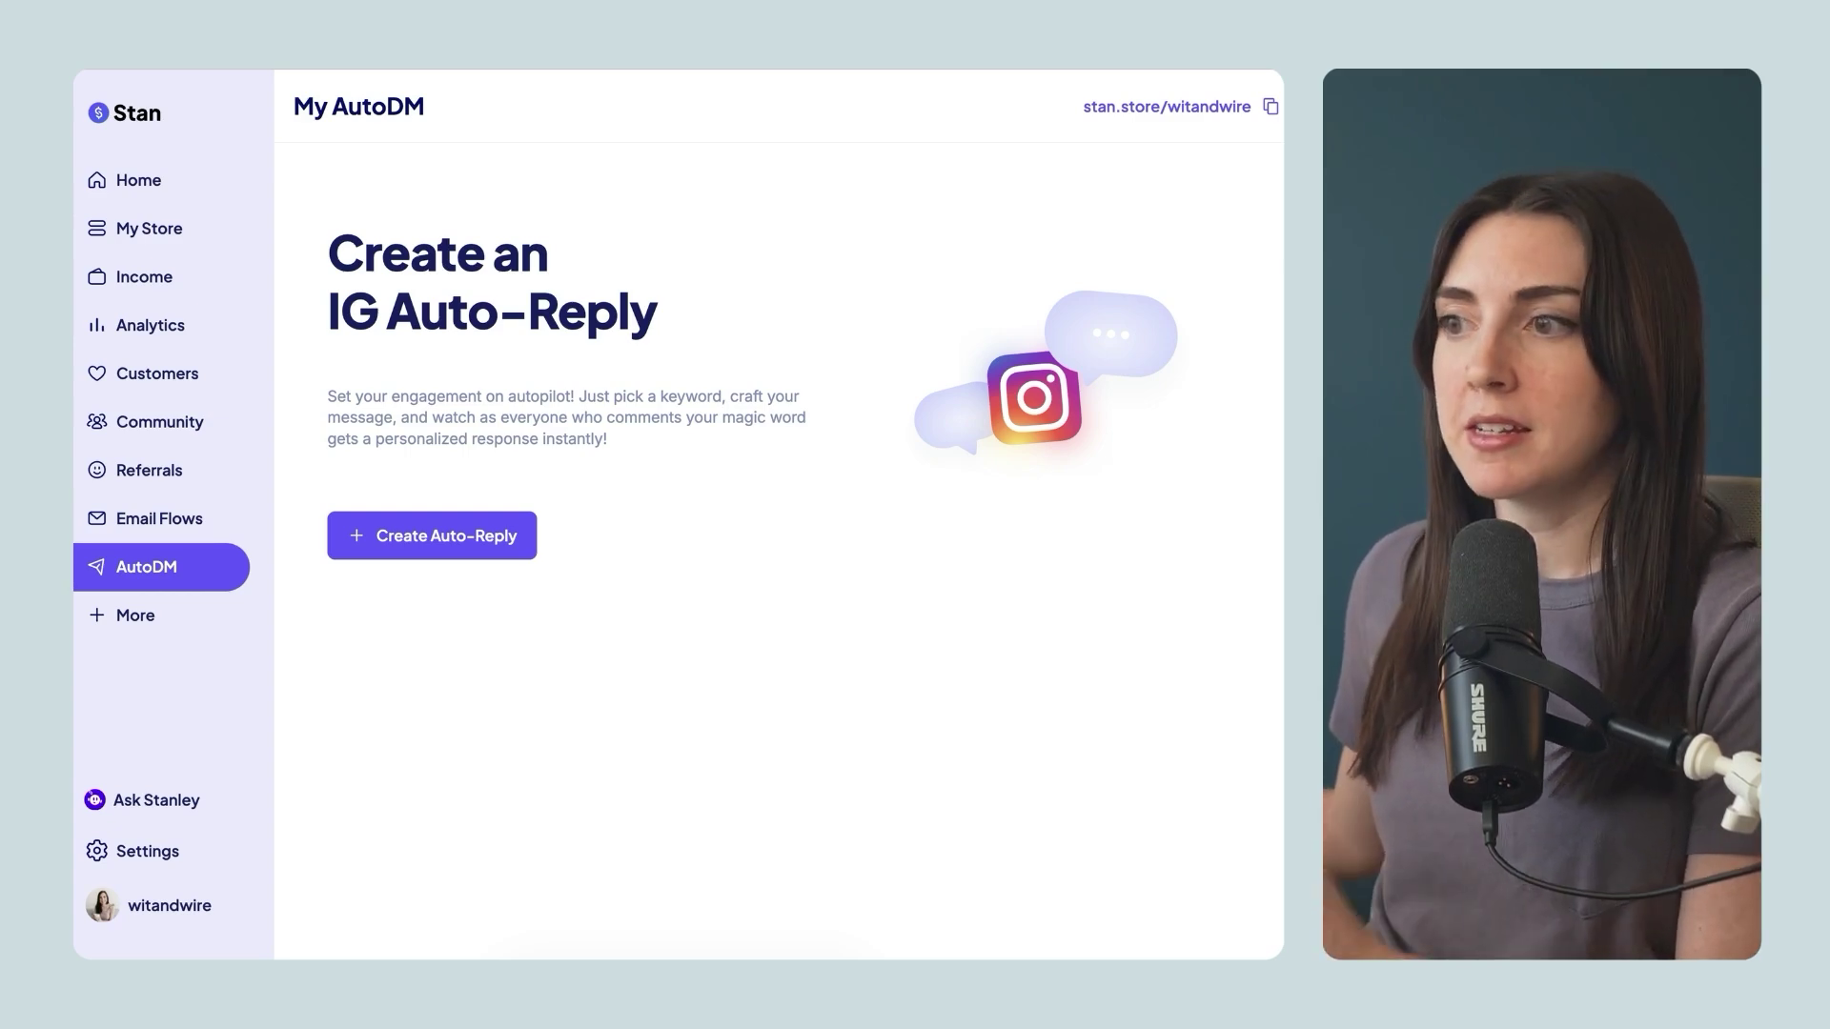
Publish a 'link' keyword auto-reply that DMs the store link, set to 'Do not comment'
click(534, 555)
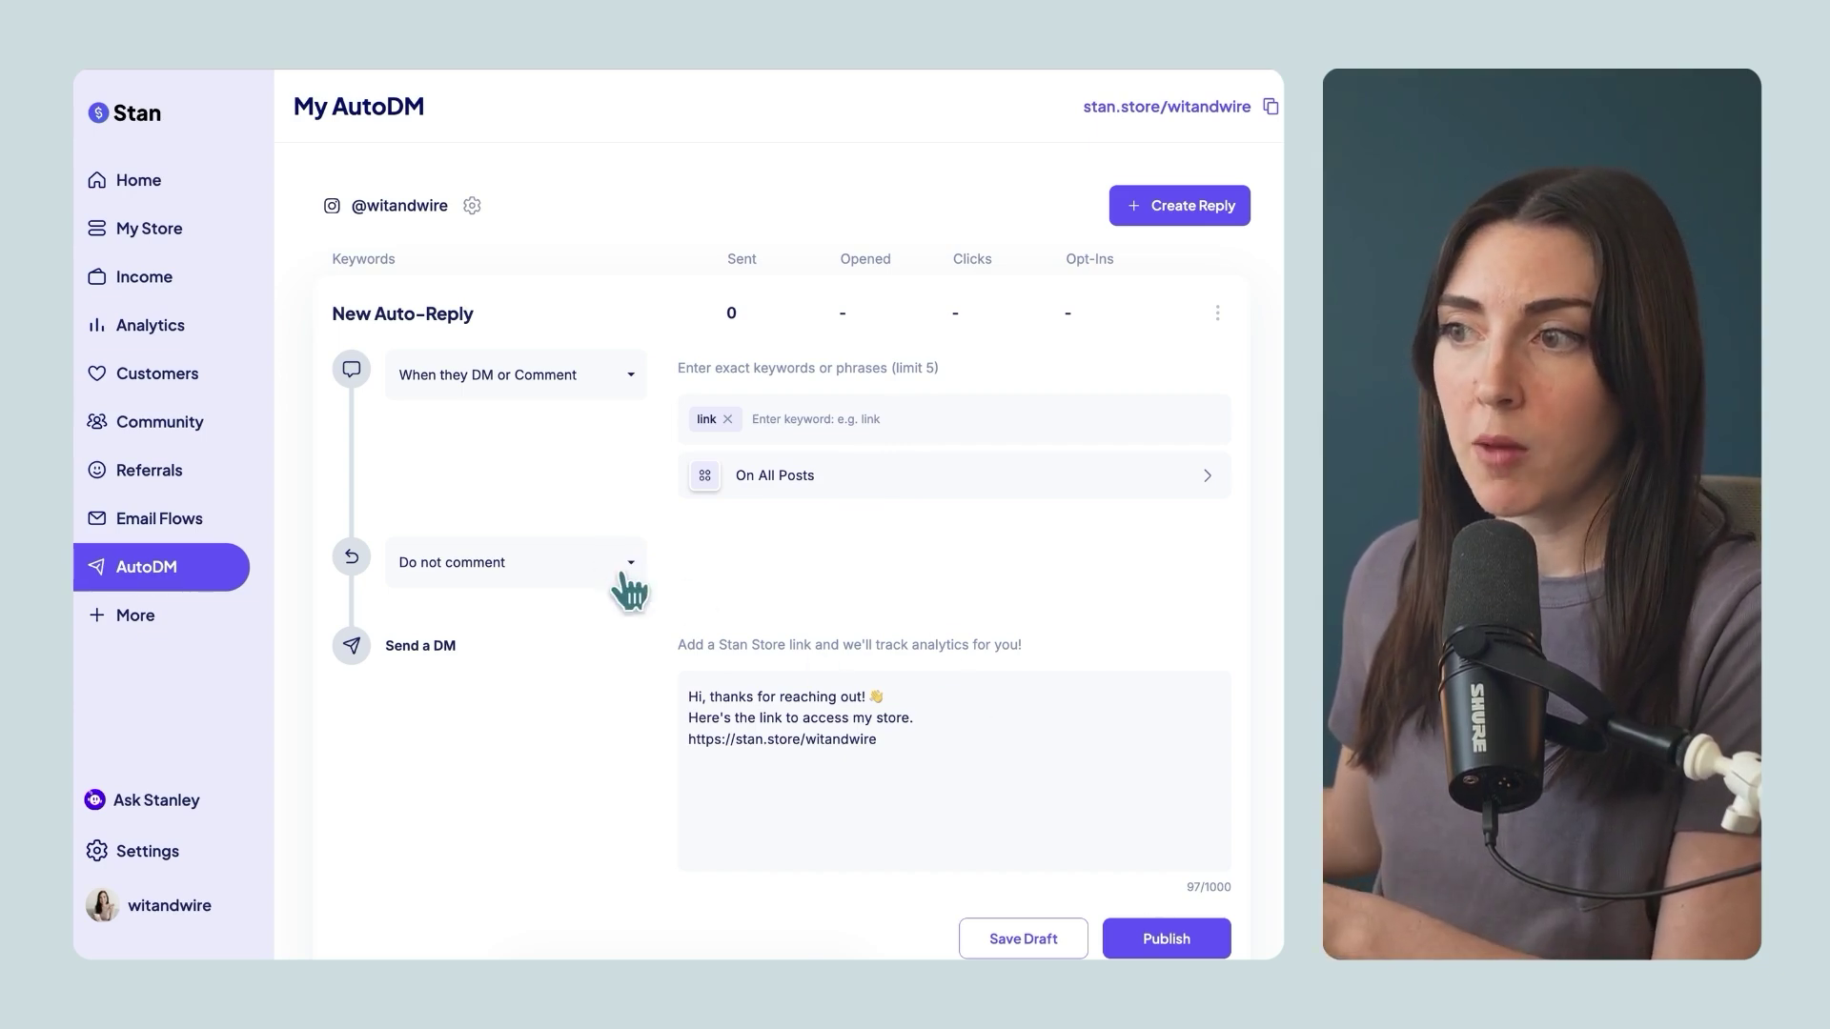
click(564, 582)
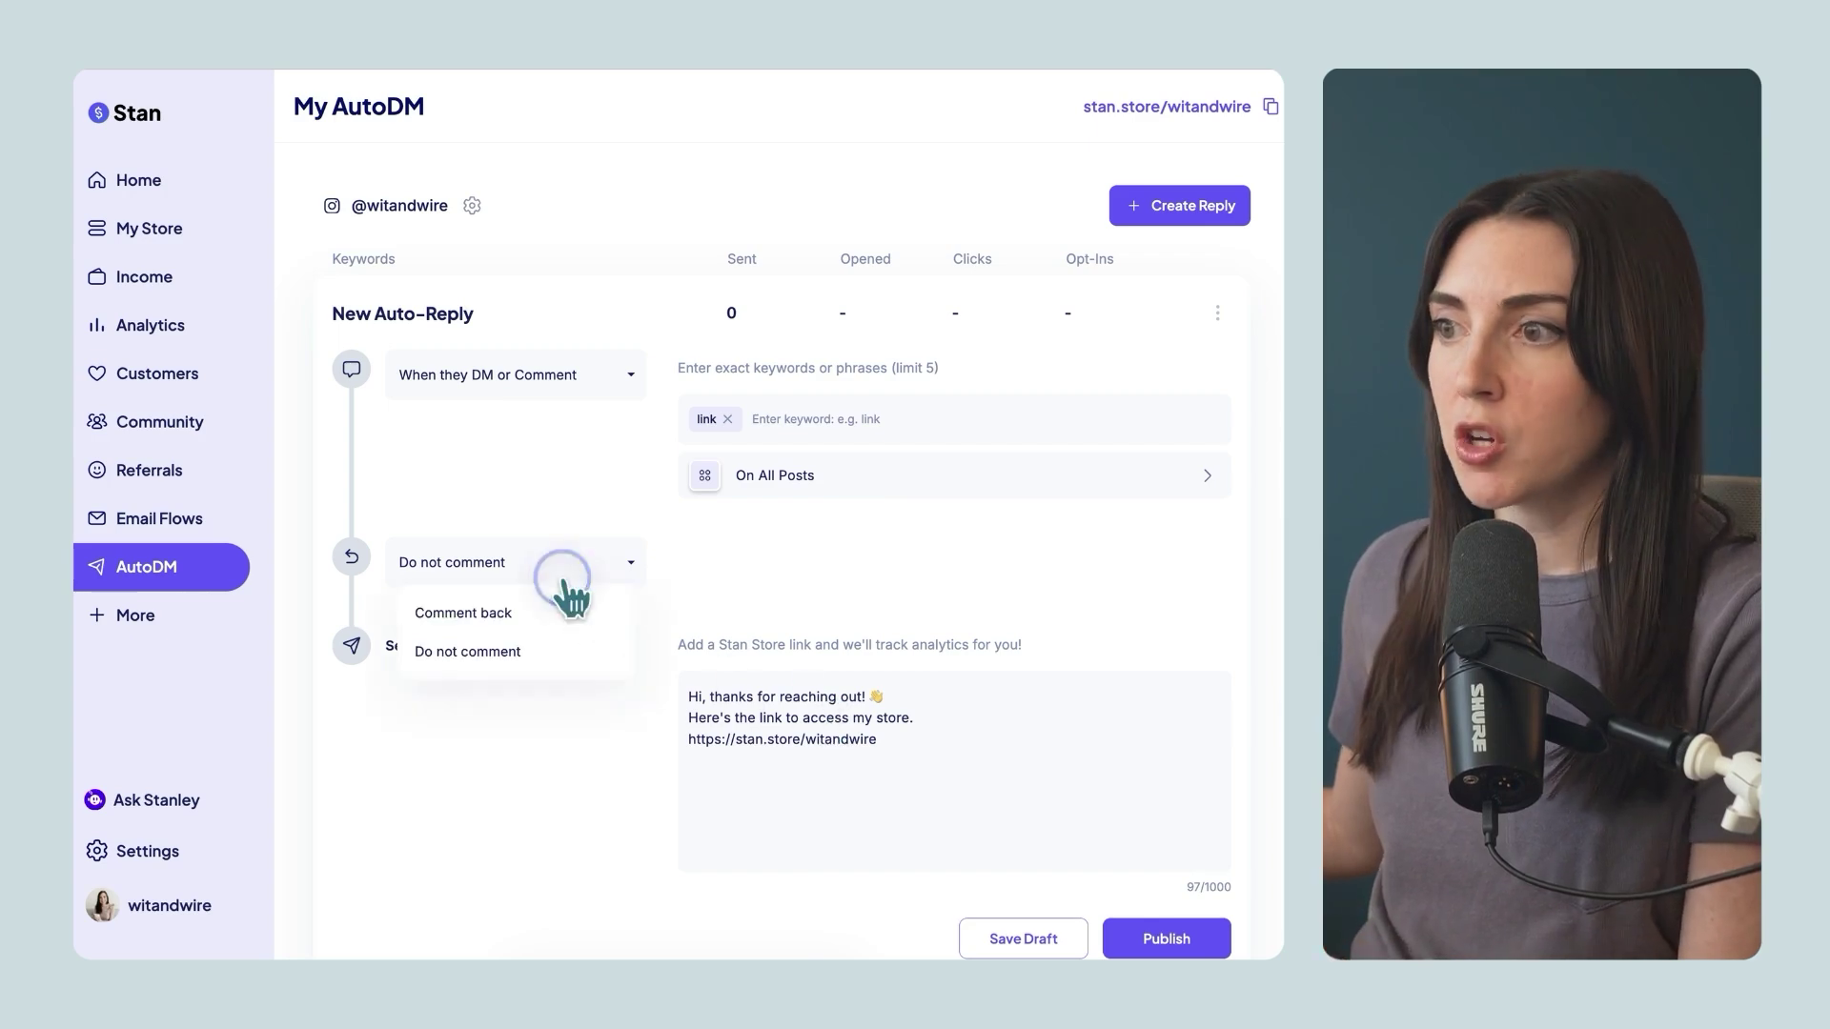
click(781, 564)
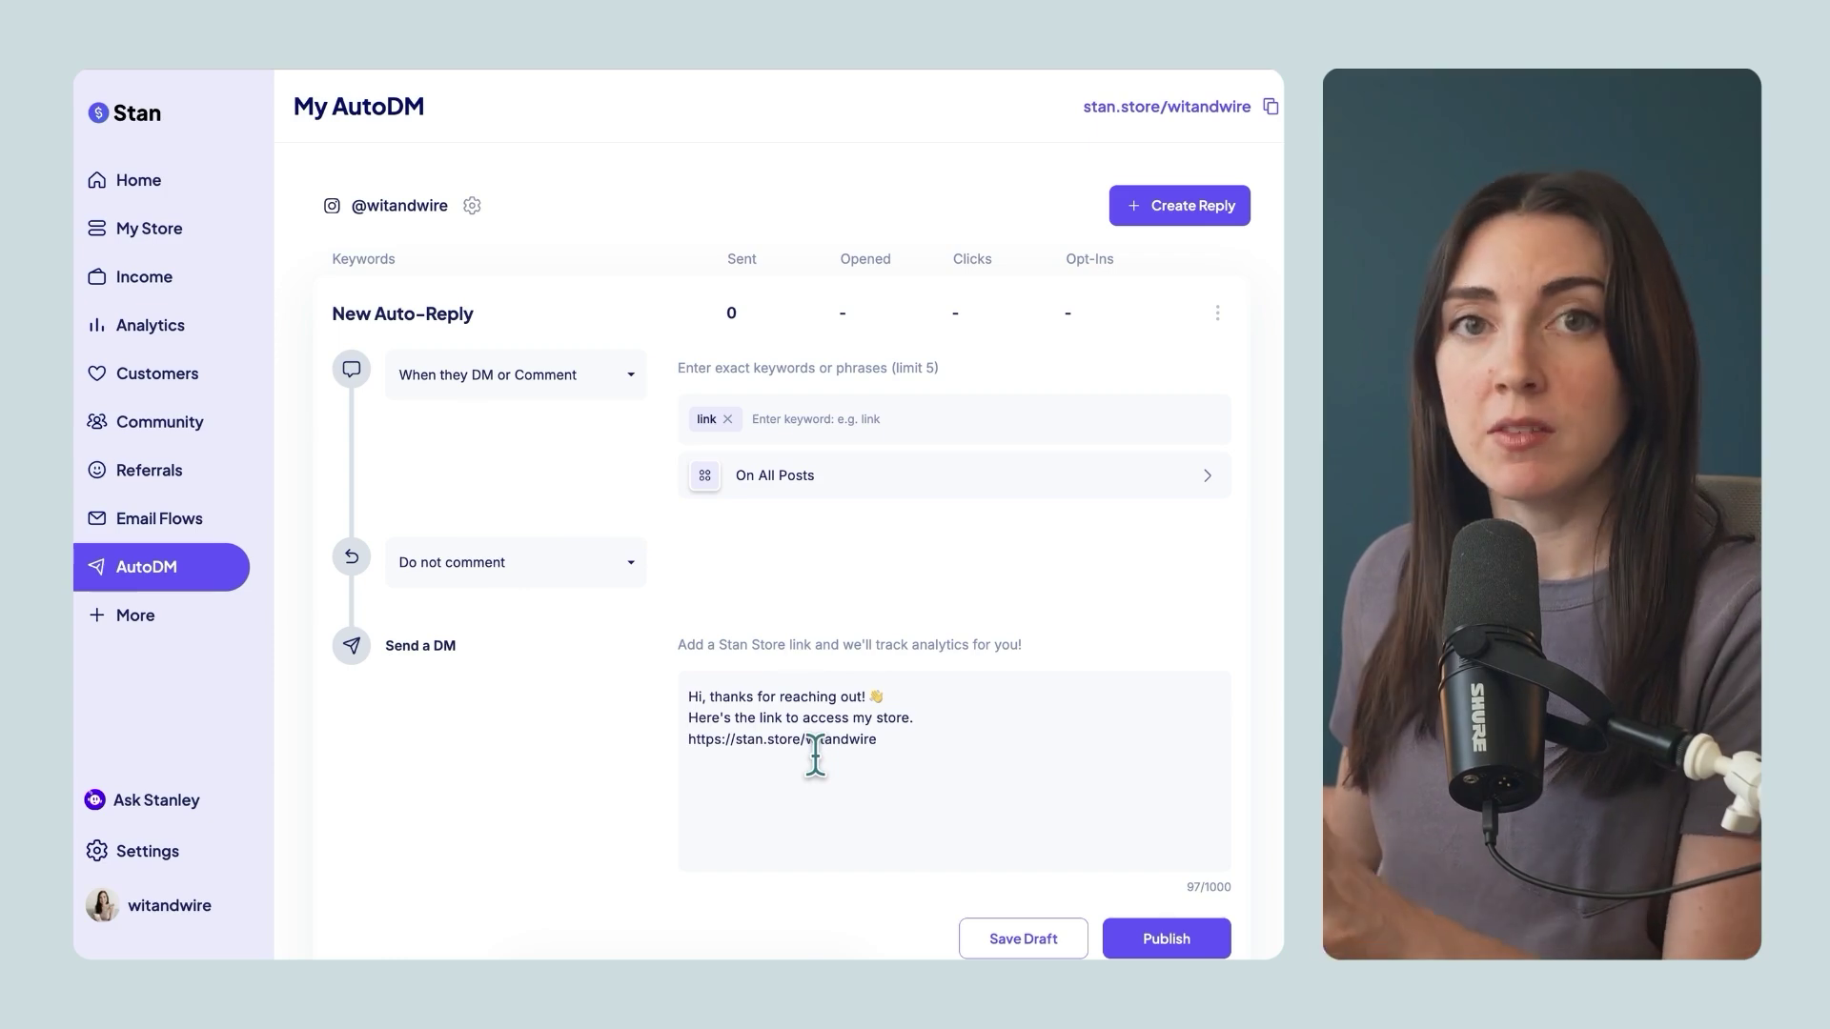
scroll(816, 757, down, 1)
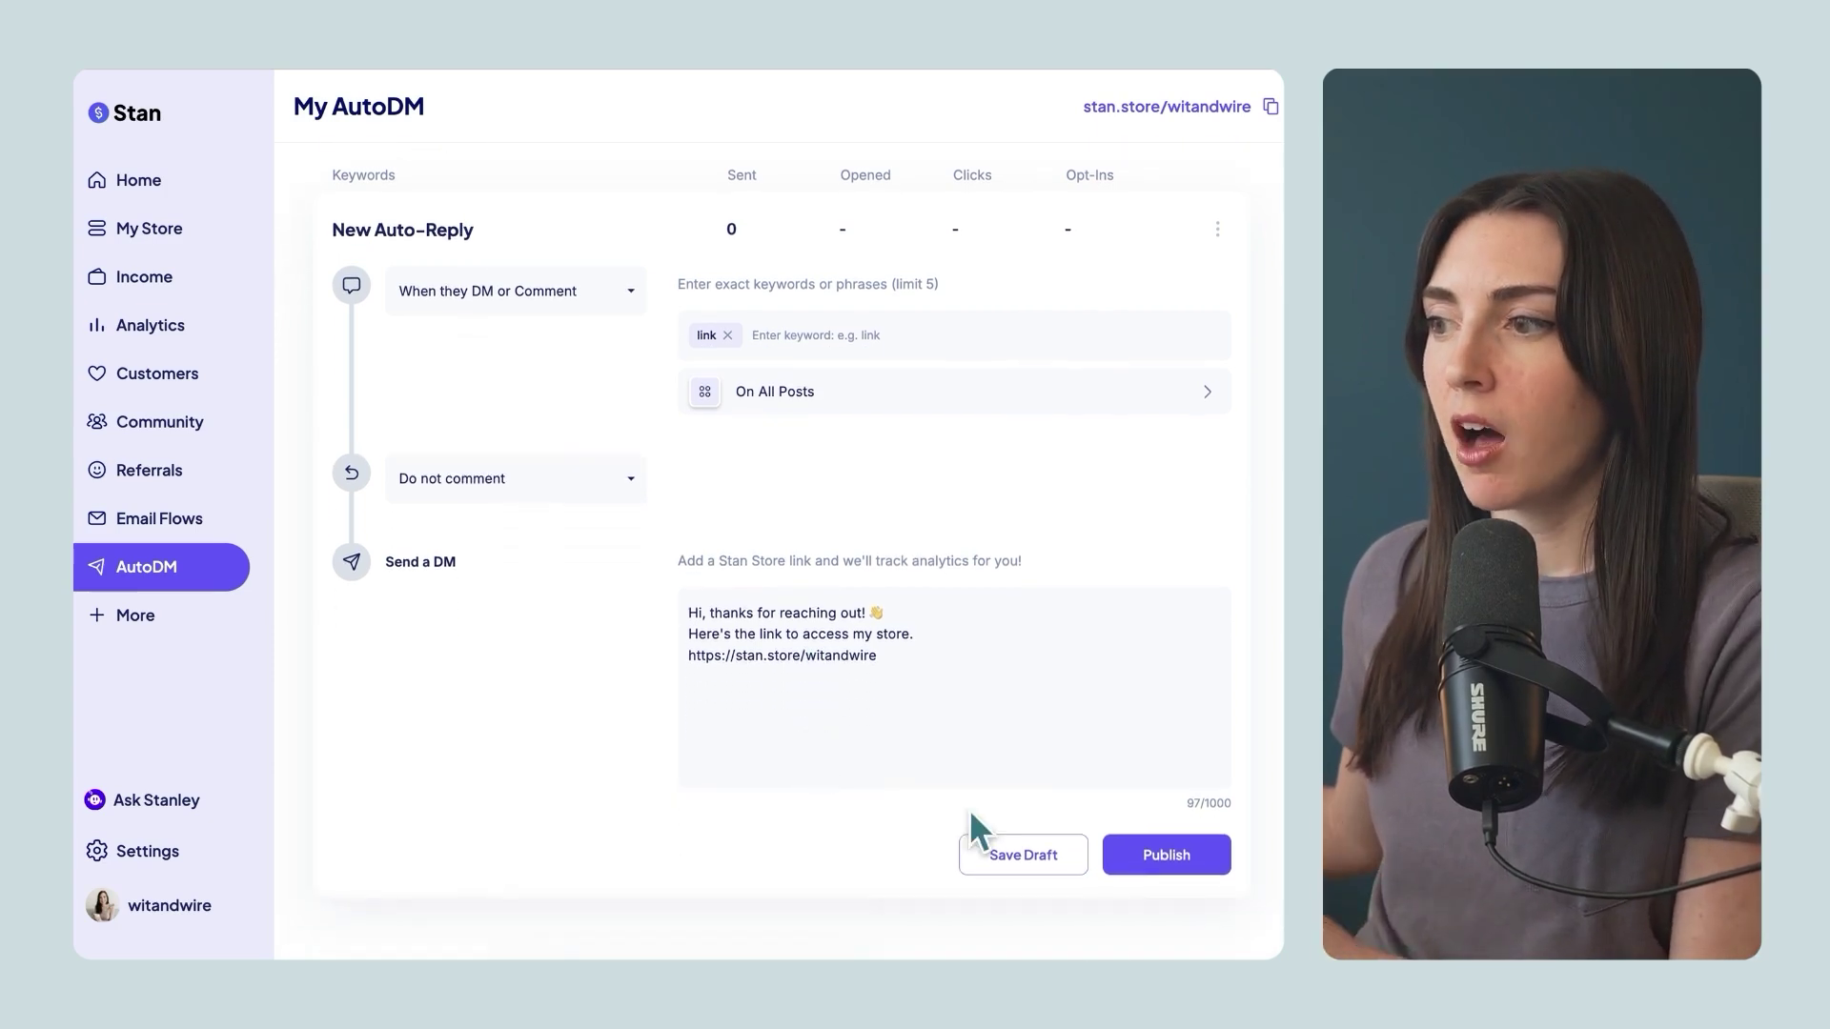
click(1151, 854)
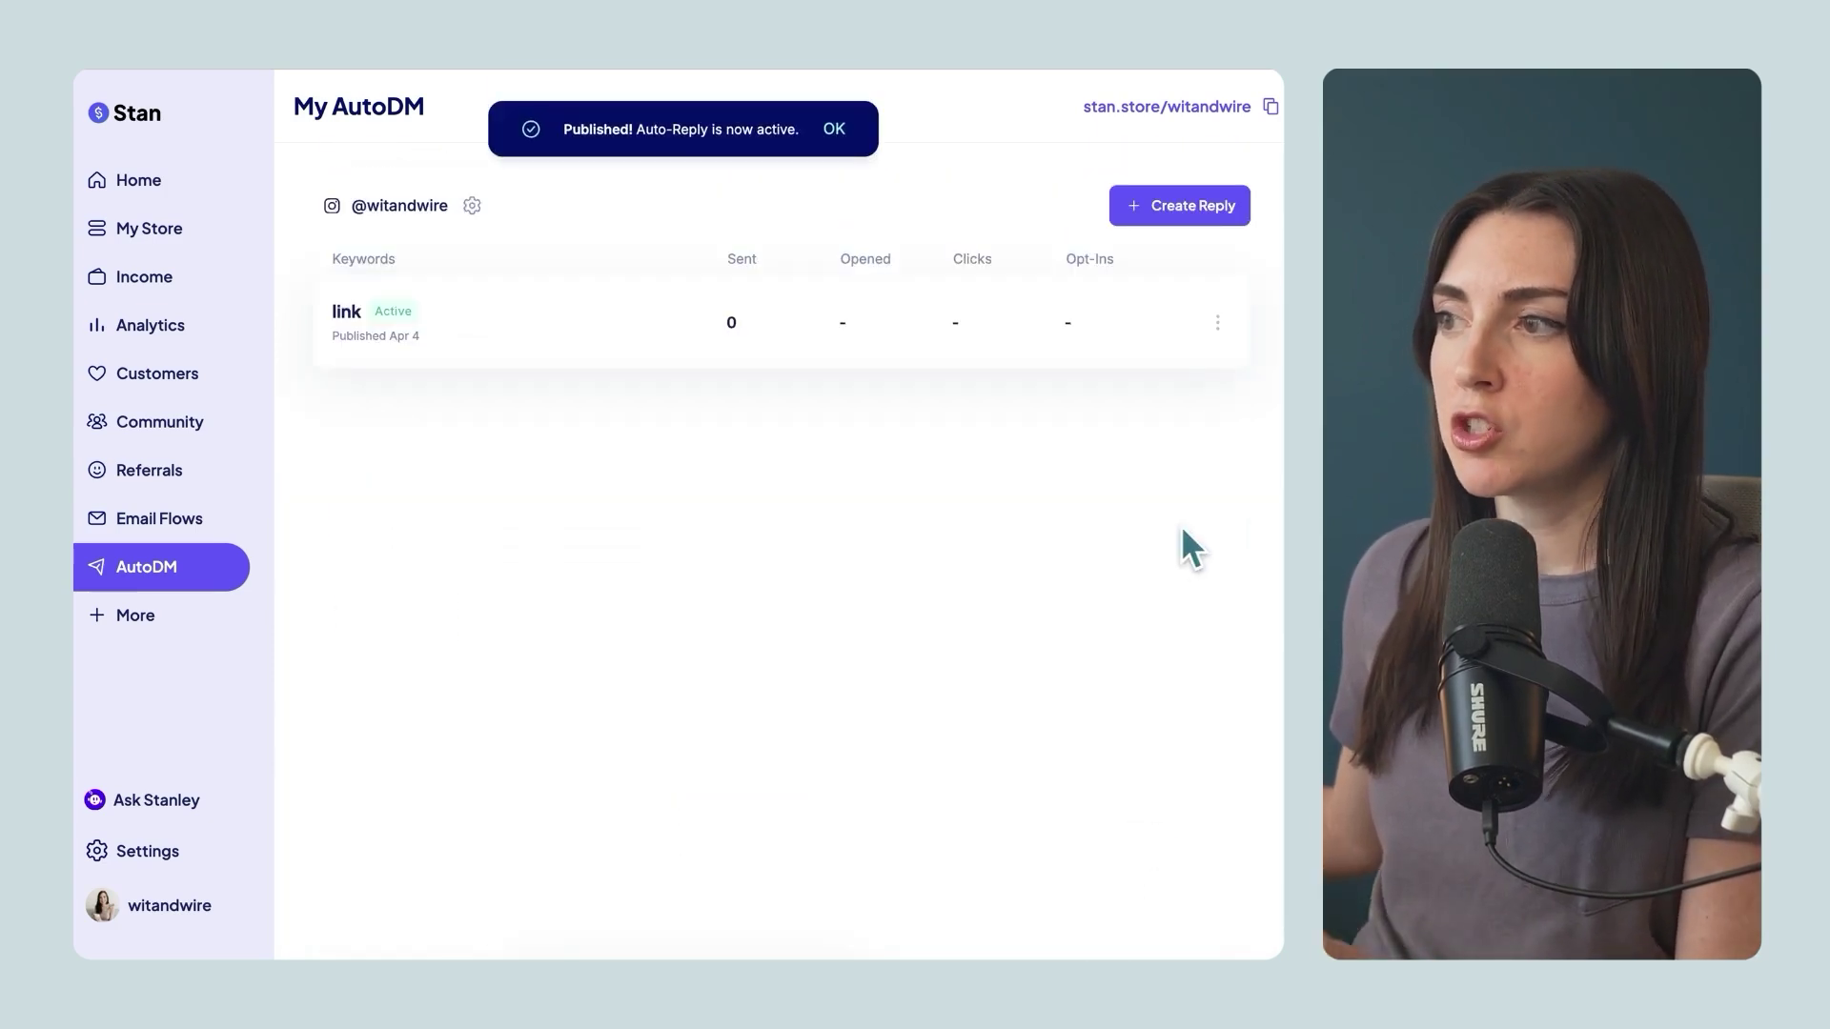
click(1215, 205)
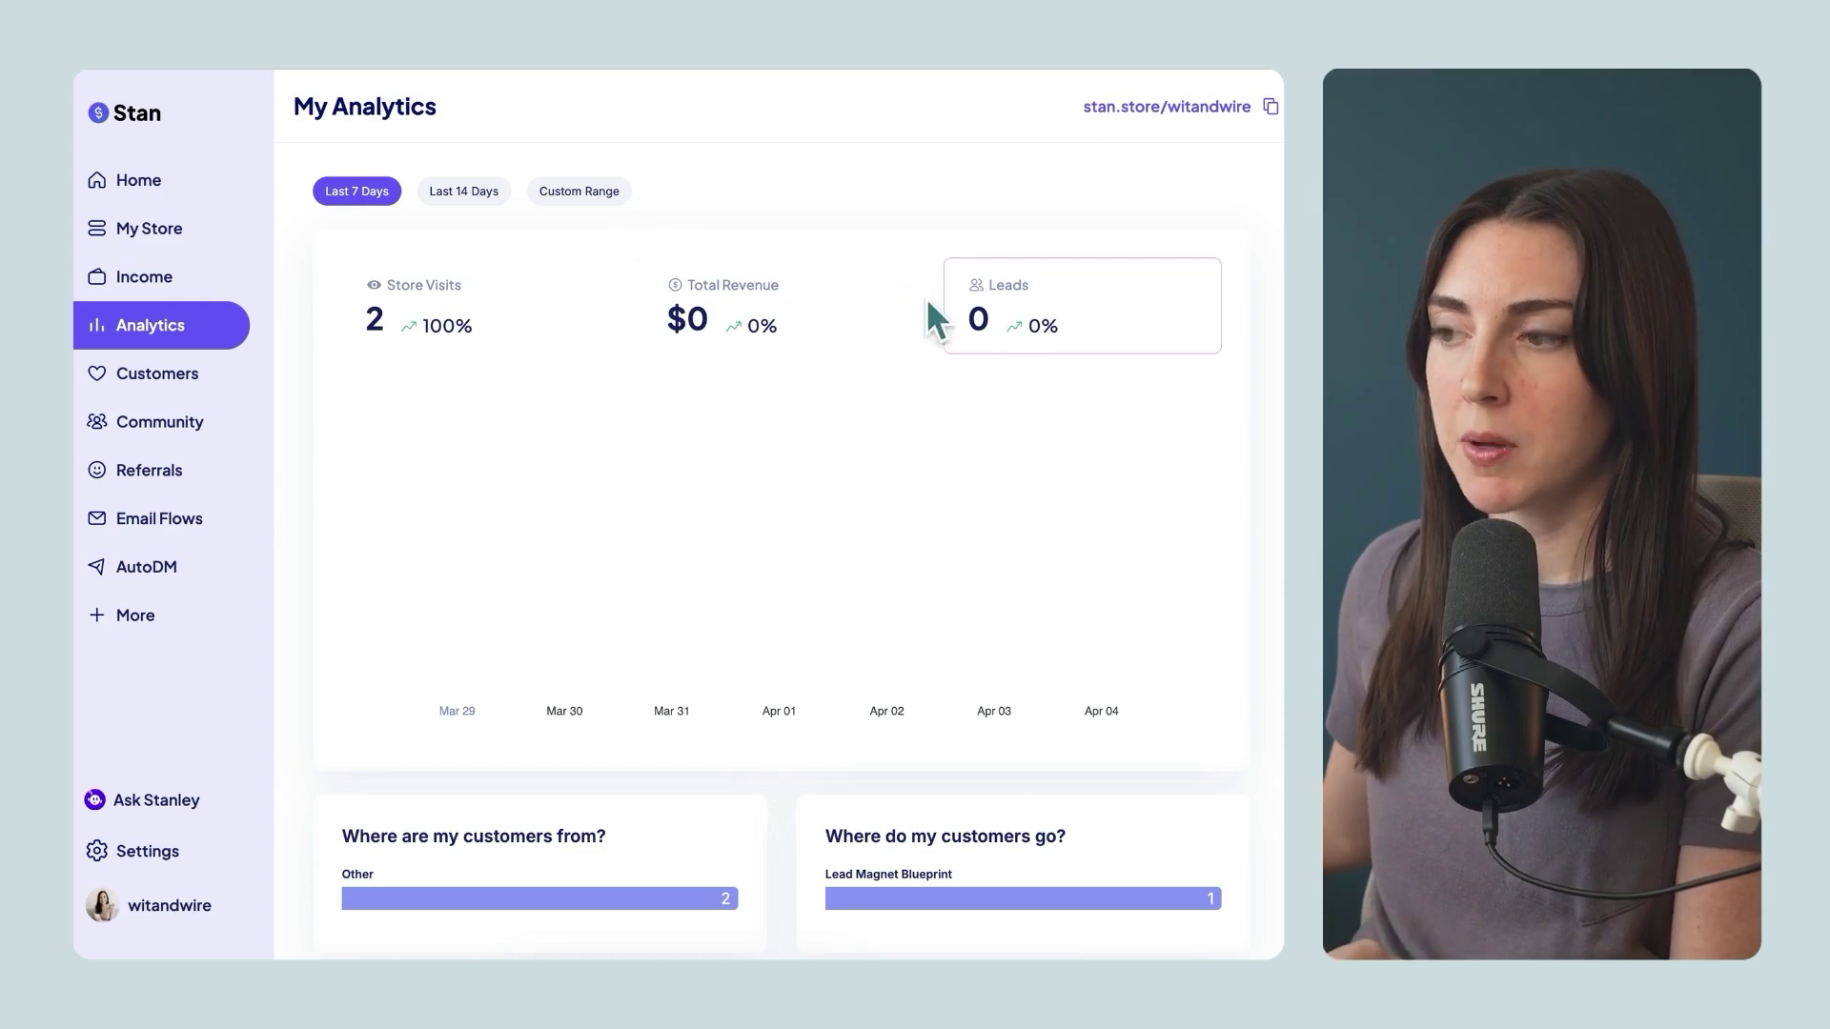
Review the 7-day analytics (2 visits, $0 revenue, 0 leads), then start adding another product
scroll(926, 324, down, 3)
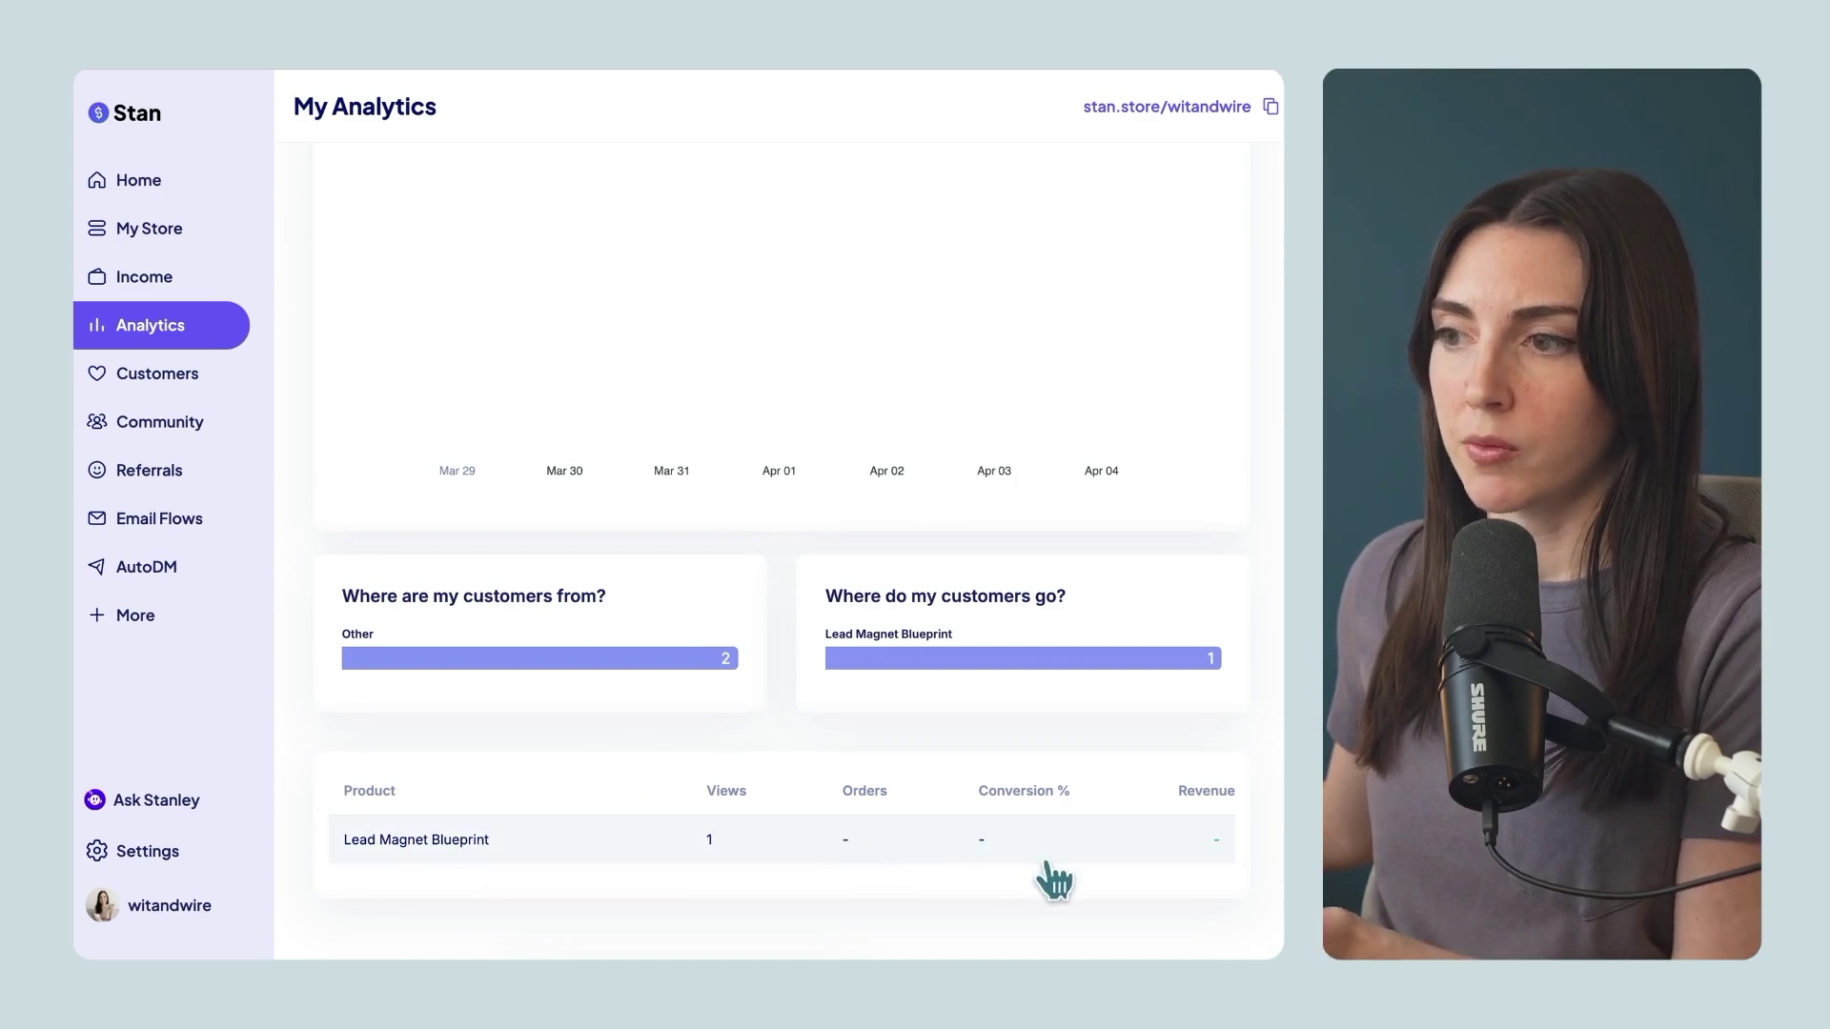
scroll(1047, 863, up, 2)
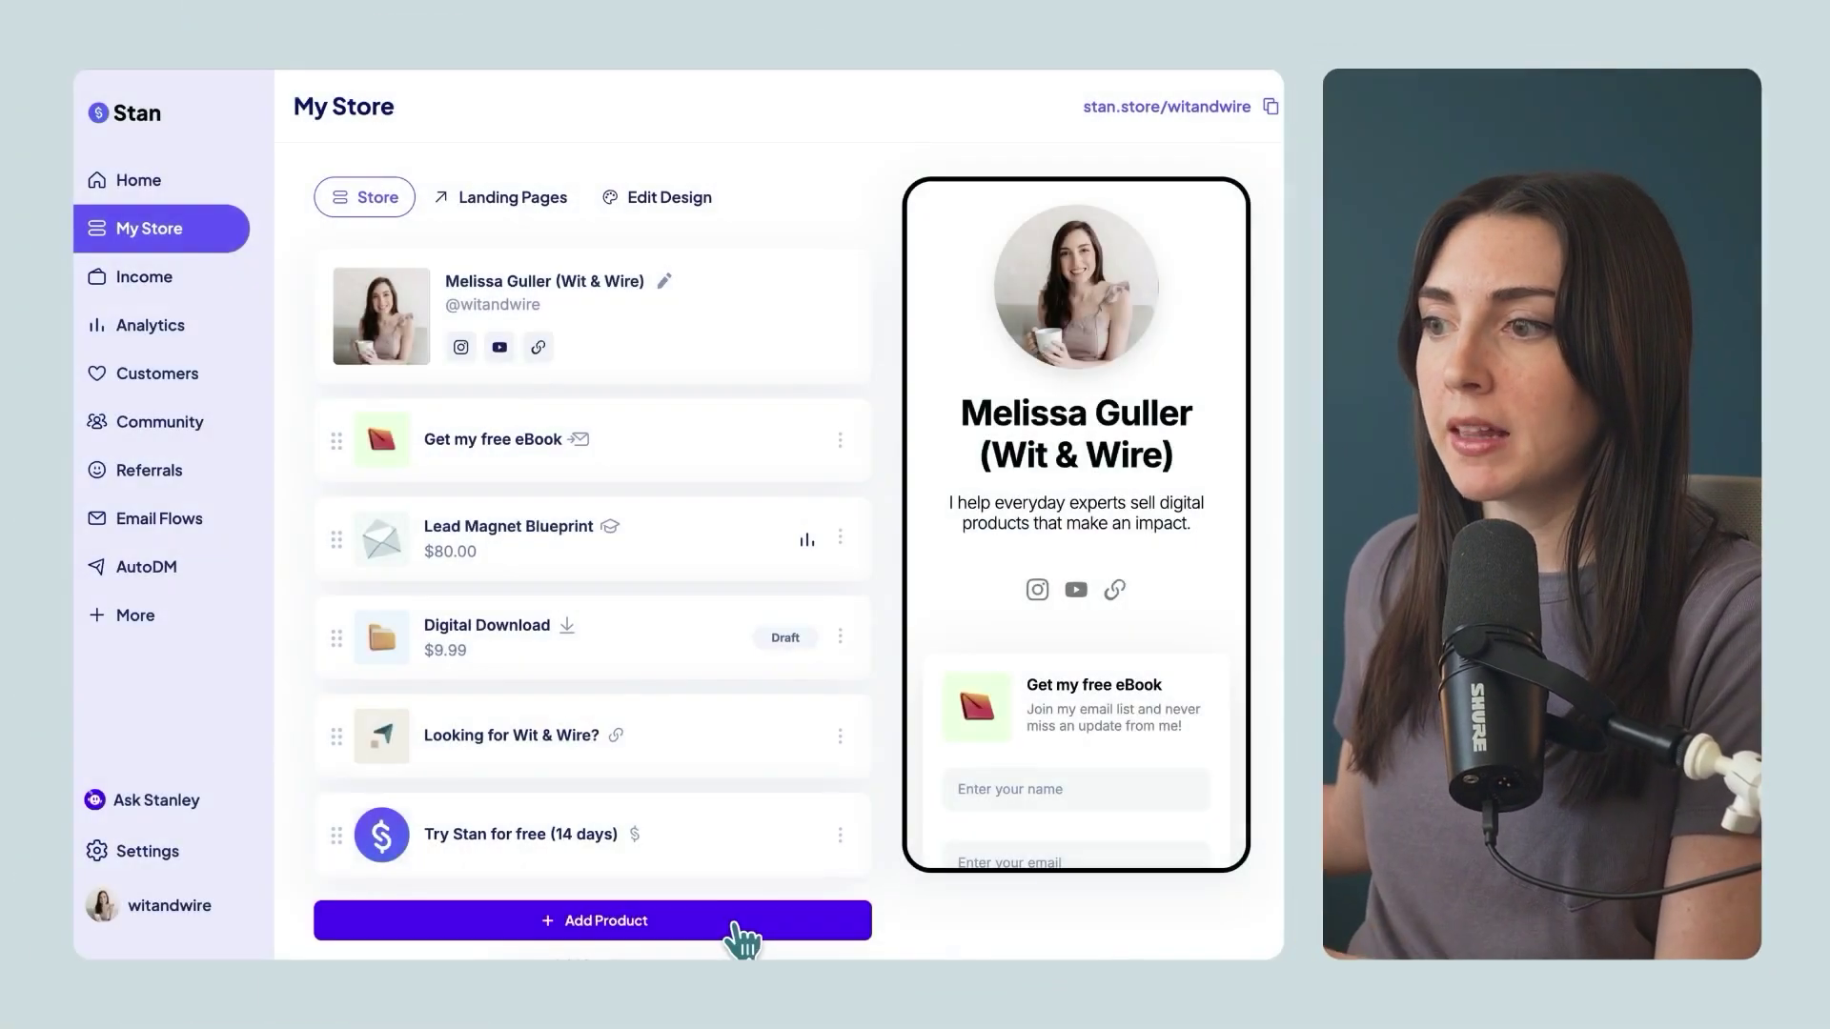
click(741, 936)
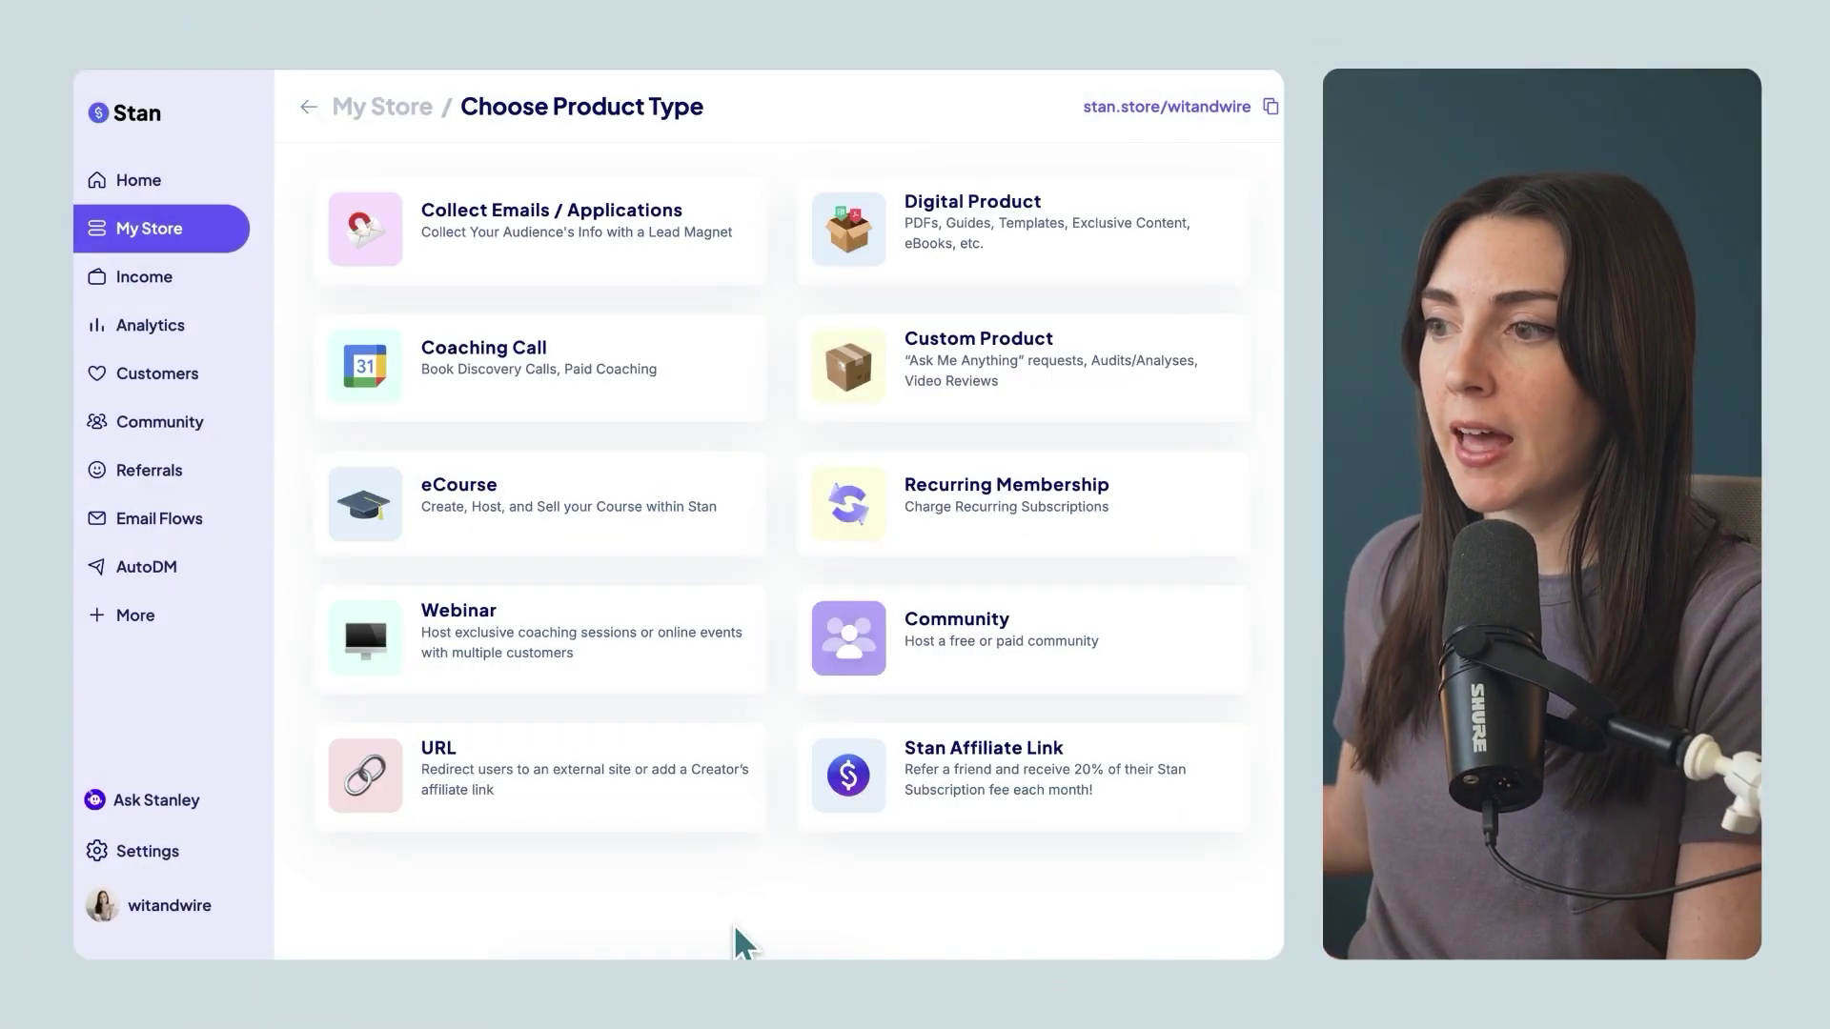
click(619, 804)
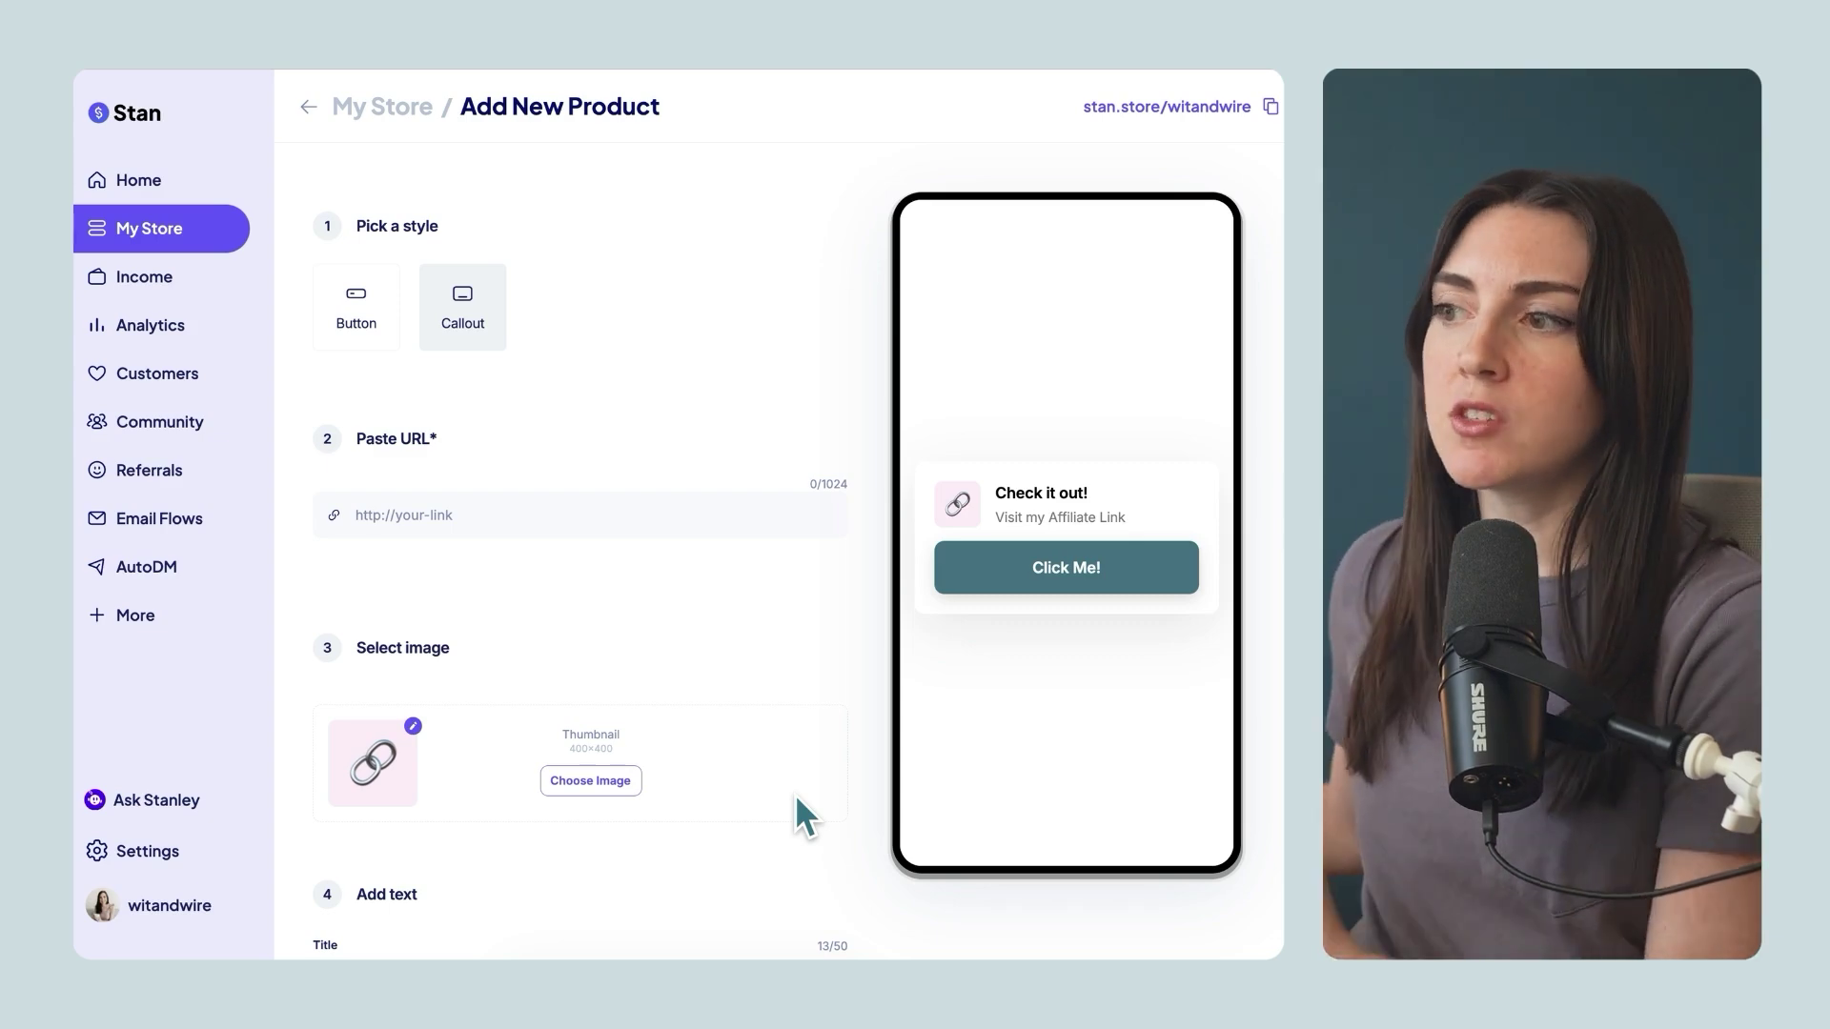
scroll(797, 799, down, 1)
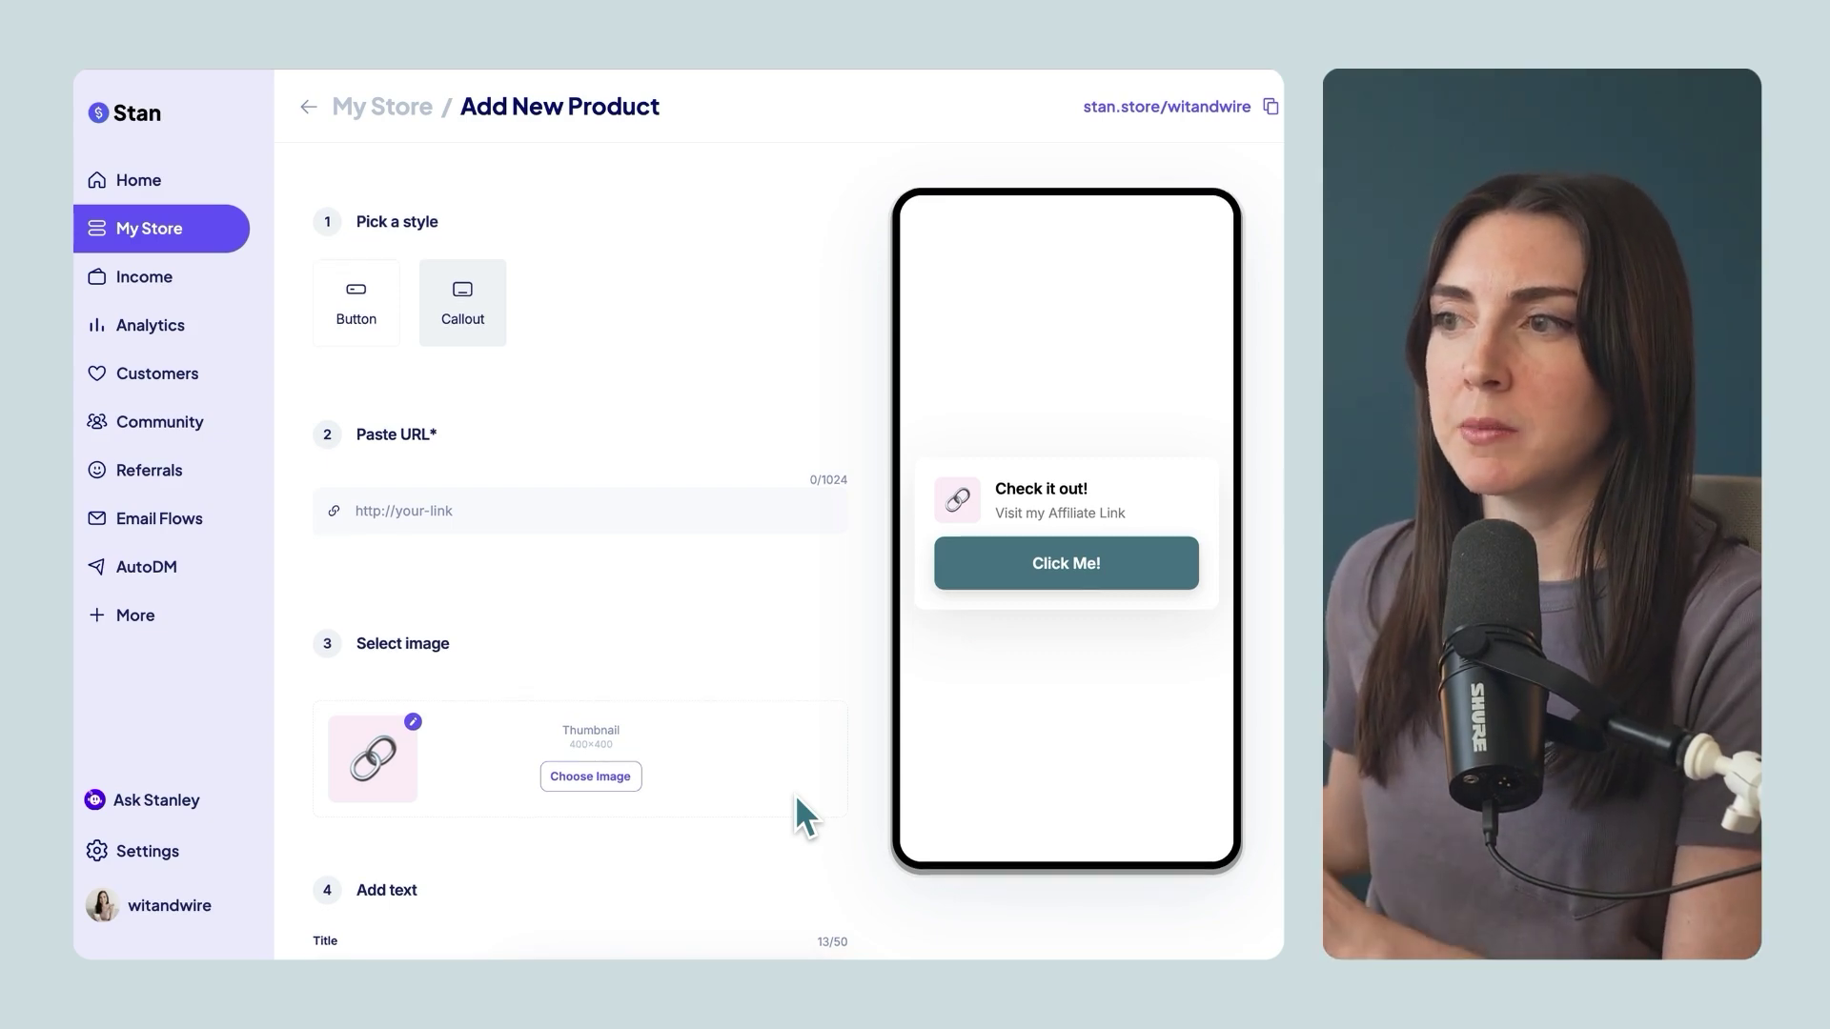
click(385, 321)
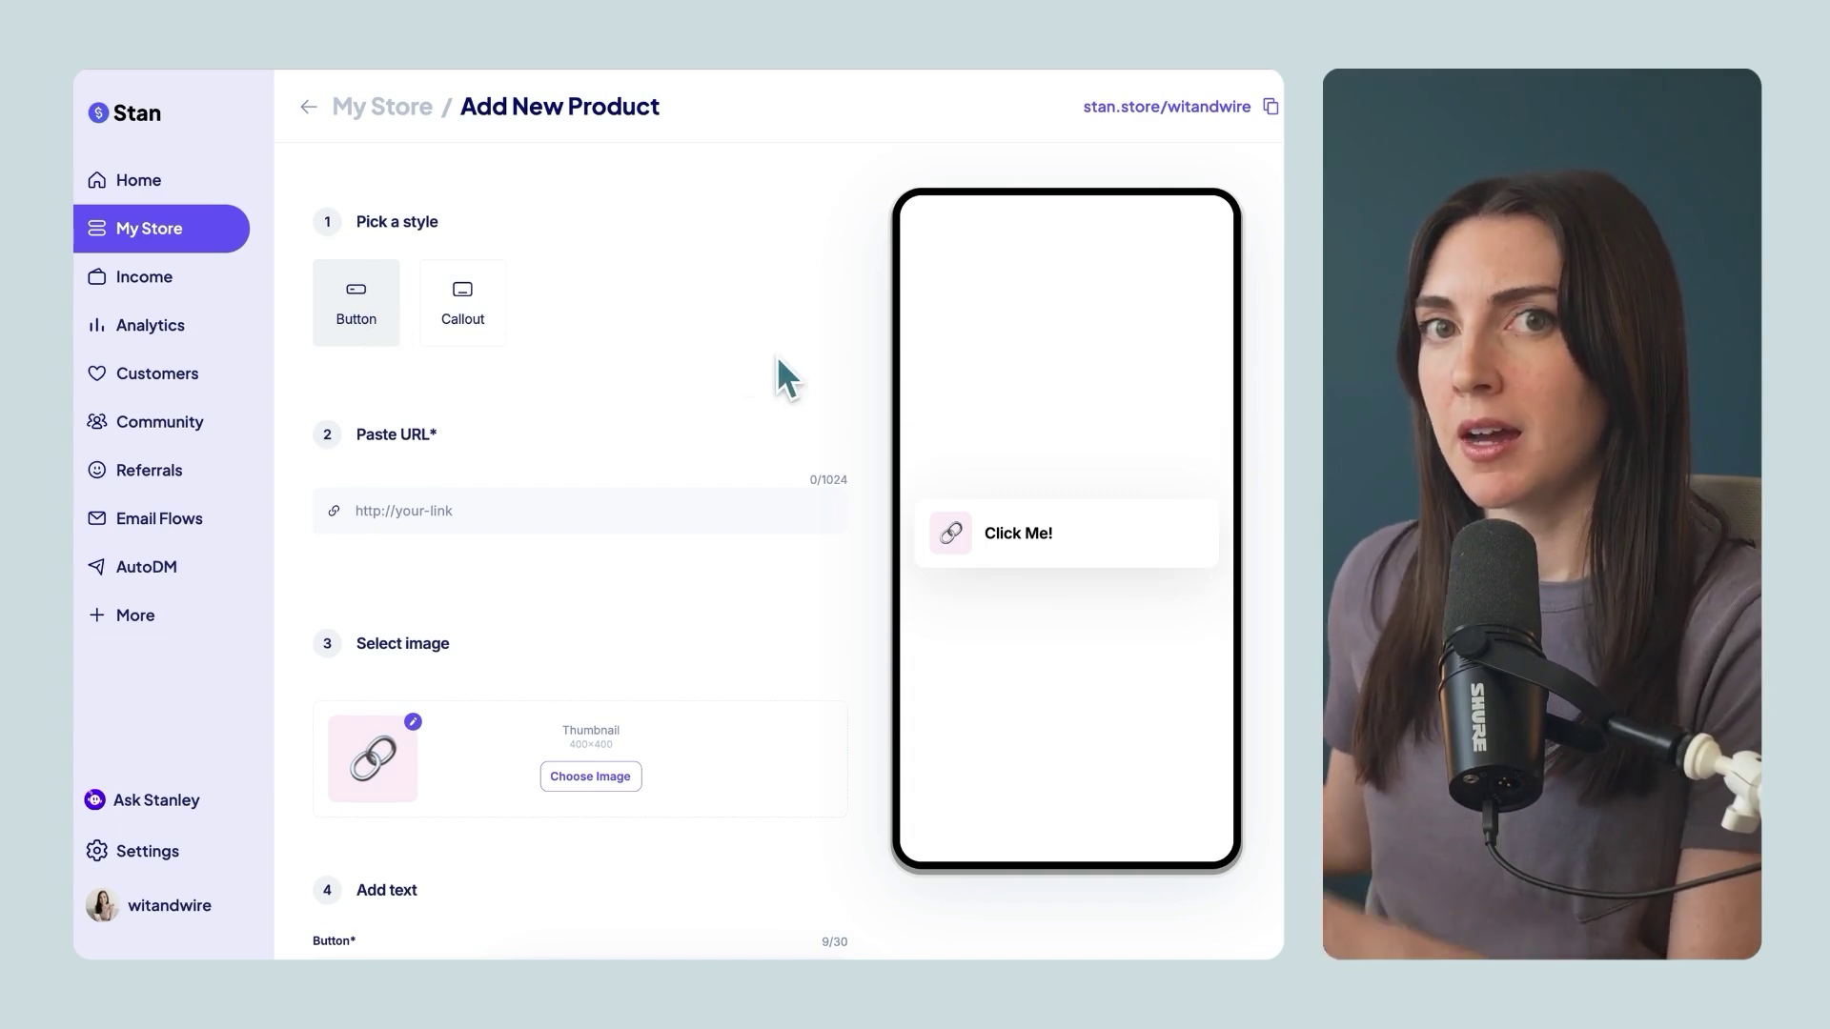
scroll(777, 360, down, 3)
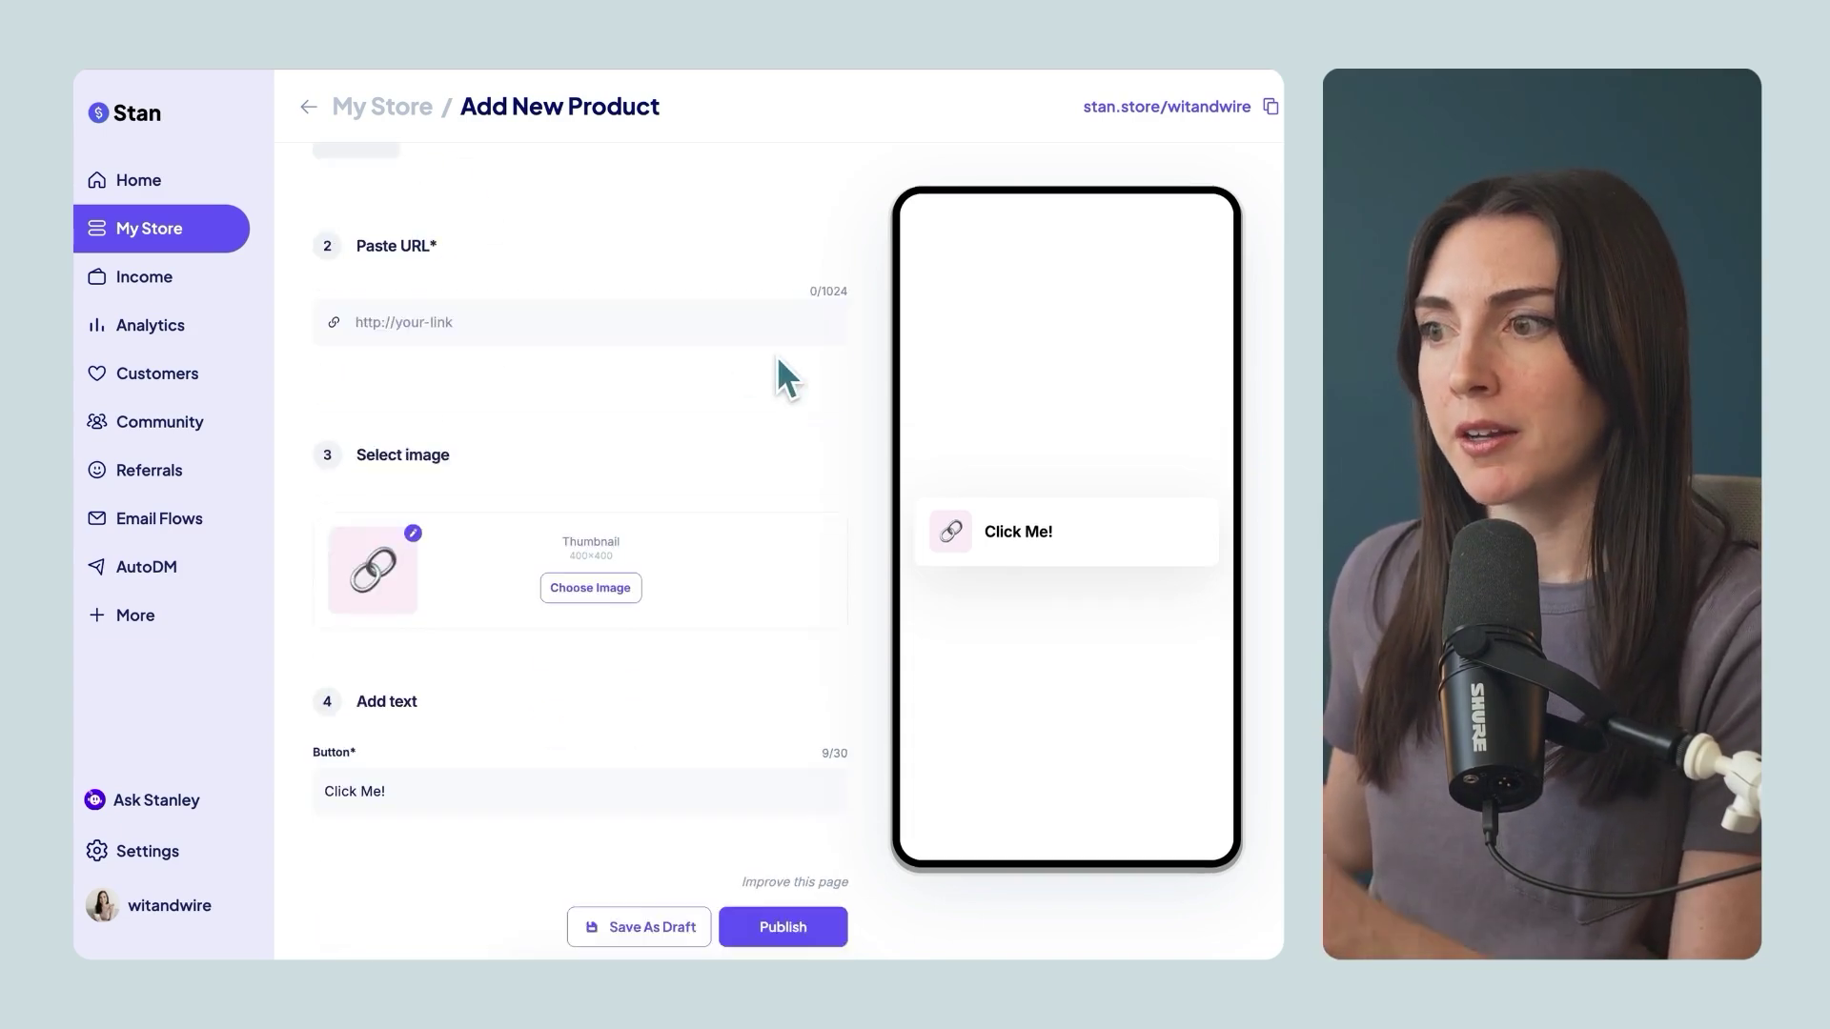
click(818, 915)
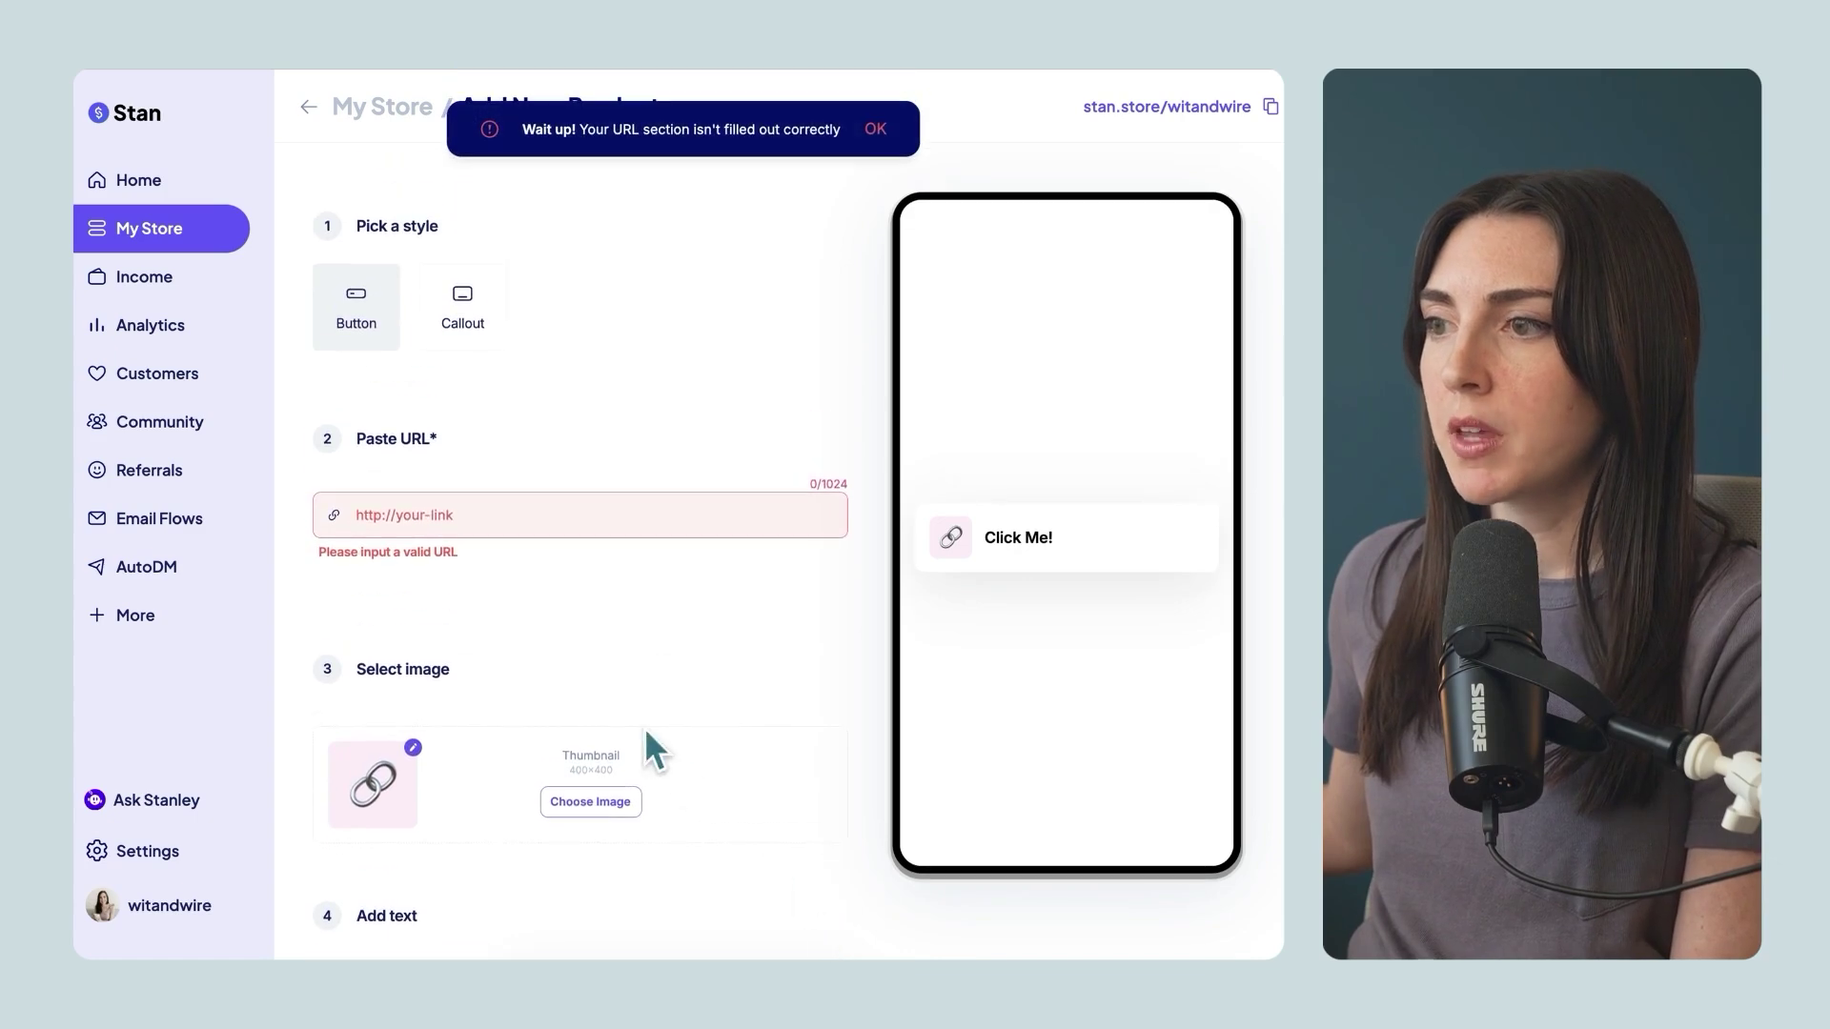
click(571, 521)
text(https://witandwire.com)
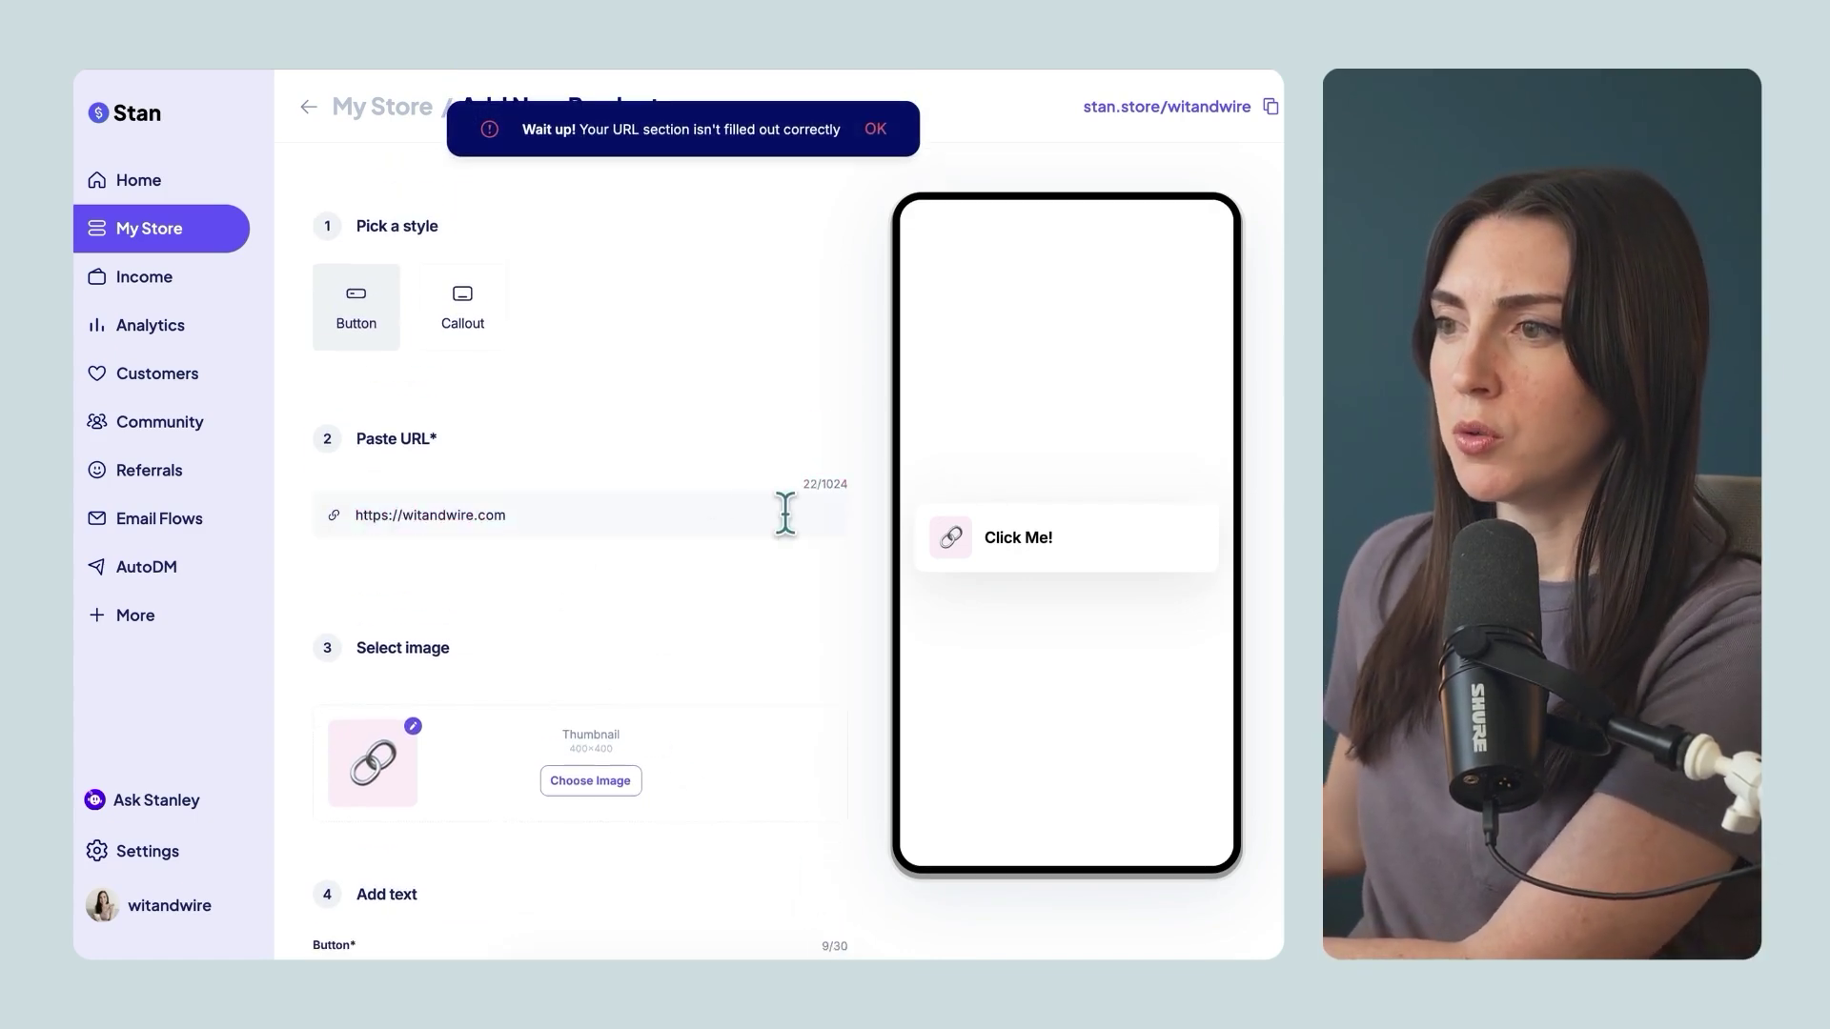
scroll(842, 757, down, 3)
click(831, 901)
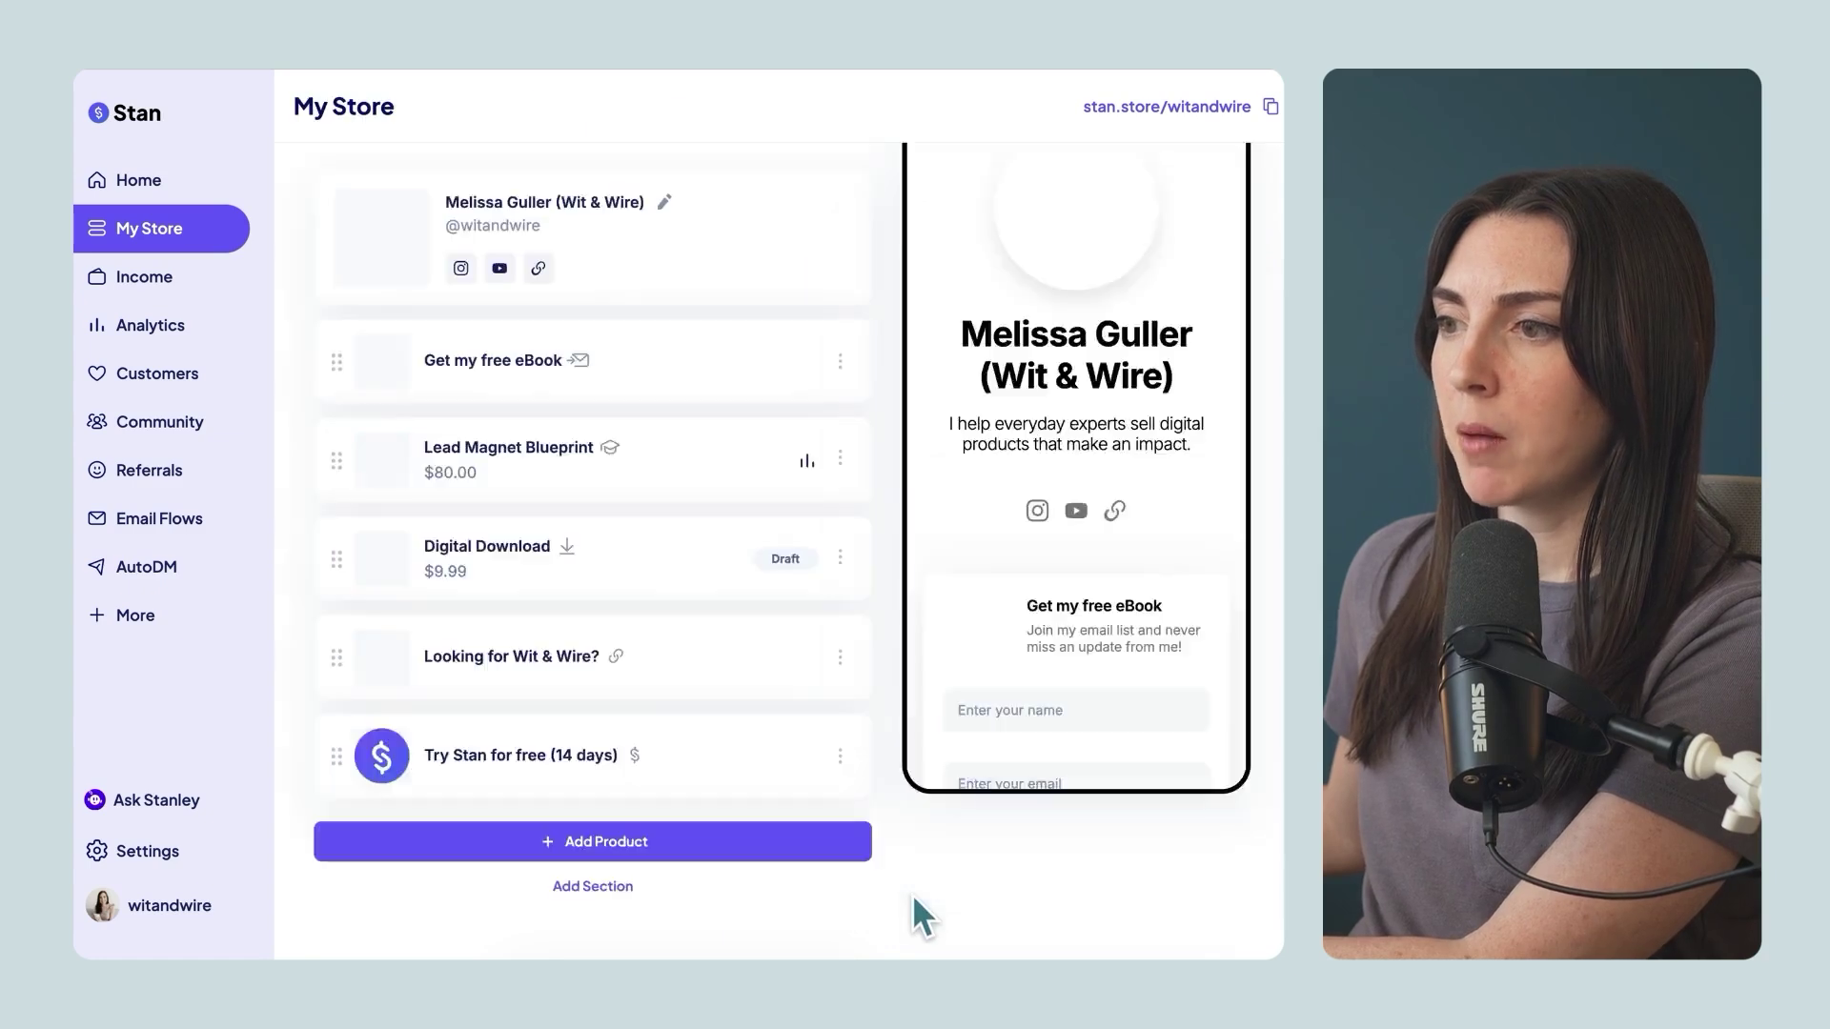
Drag the Click Me! link up to third place, right below Lead Magnet Blueprint
scroll(560, 787, down, 3)
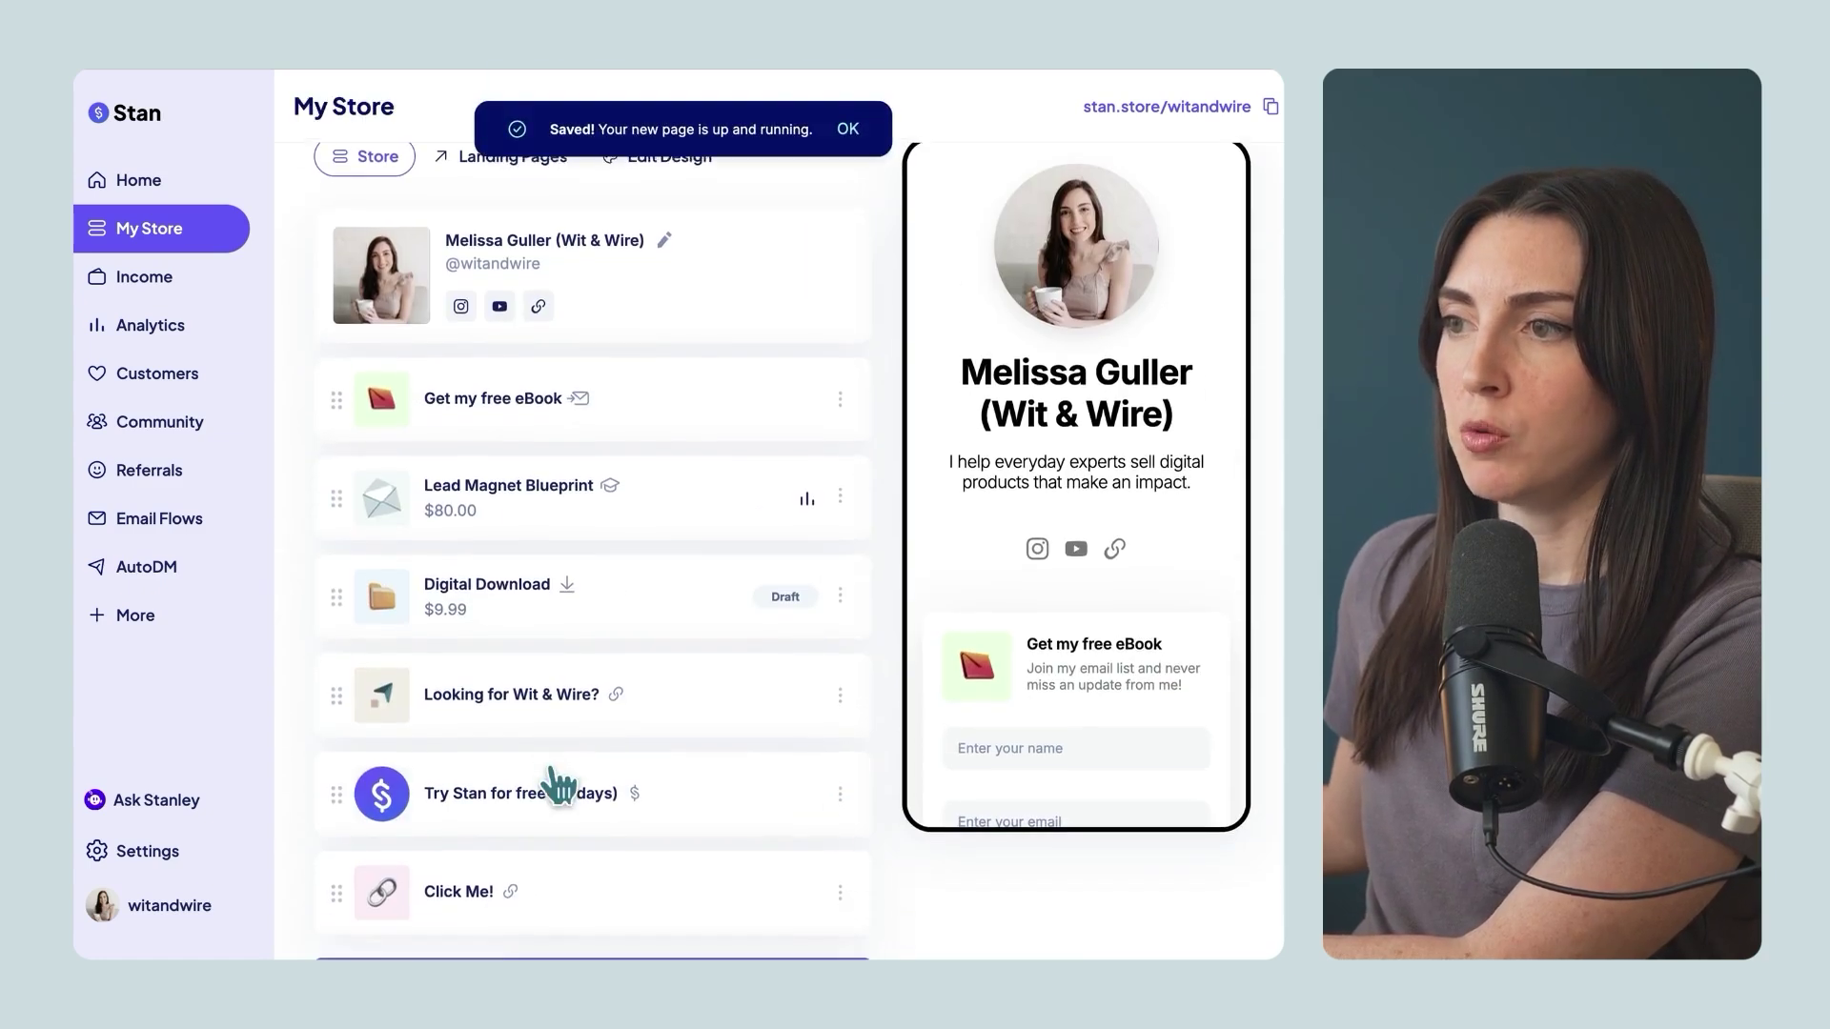
drag(343, 763, 350, 456)
scroll(770, 614, up, 3)
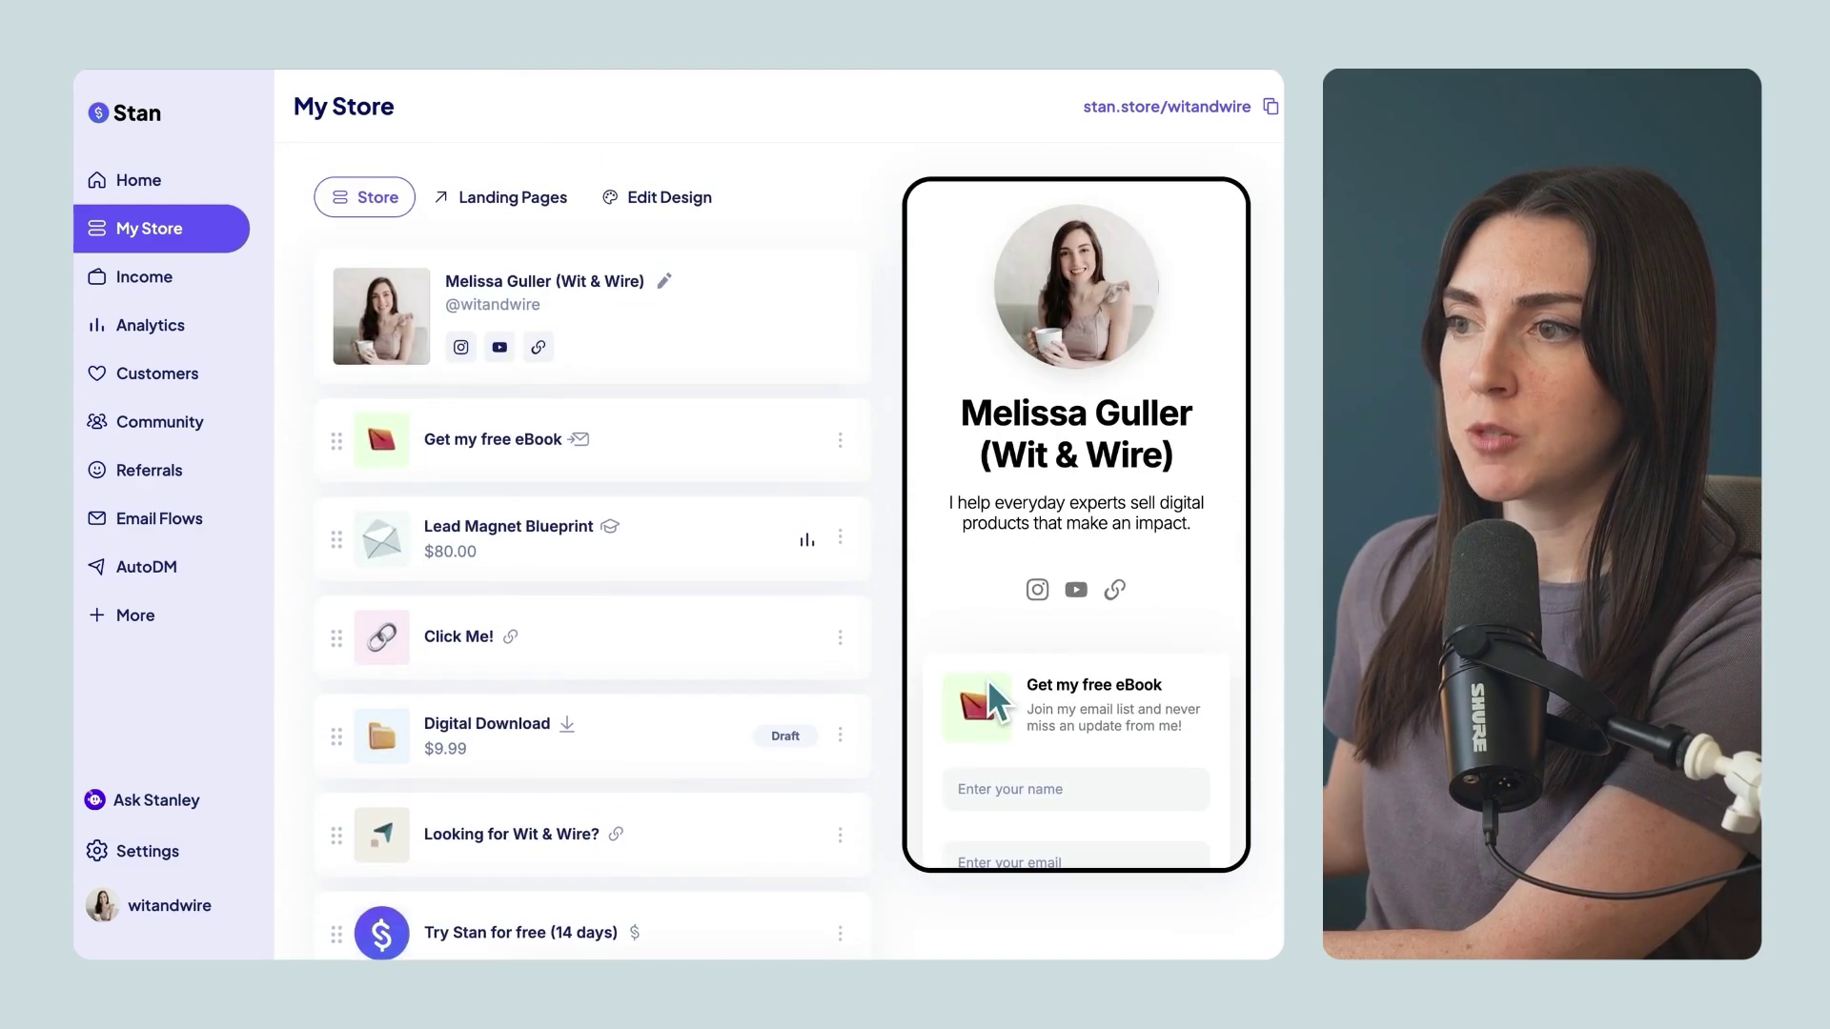